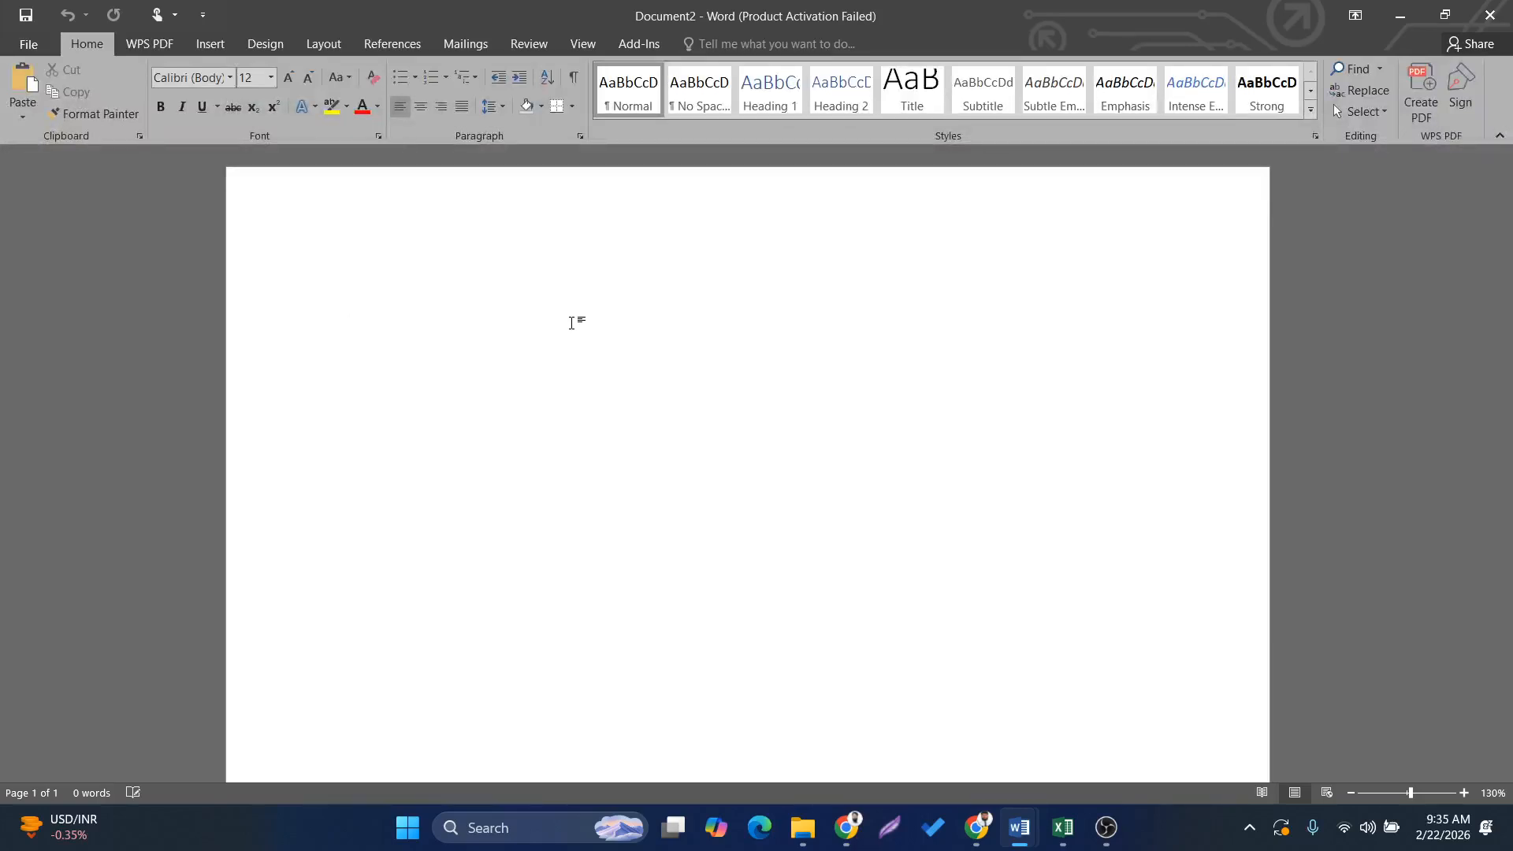
Write "Khwaja Yunus Ali Univeristy" as the first line of the blank document.
scroll(571, 323, "up", 2)
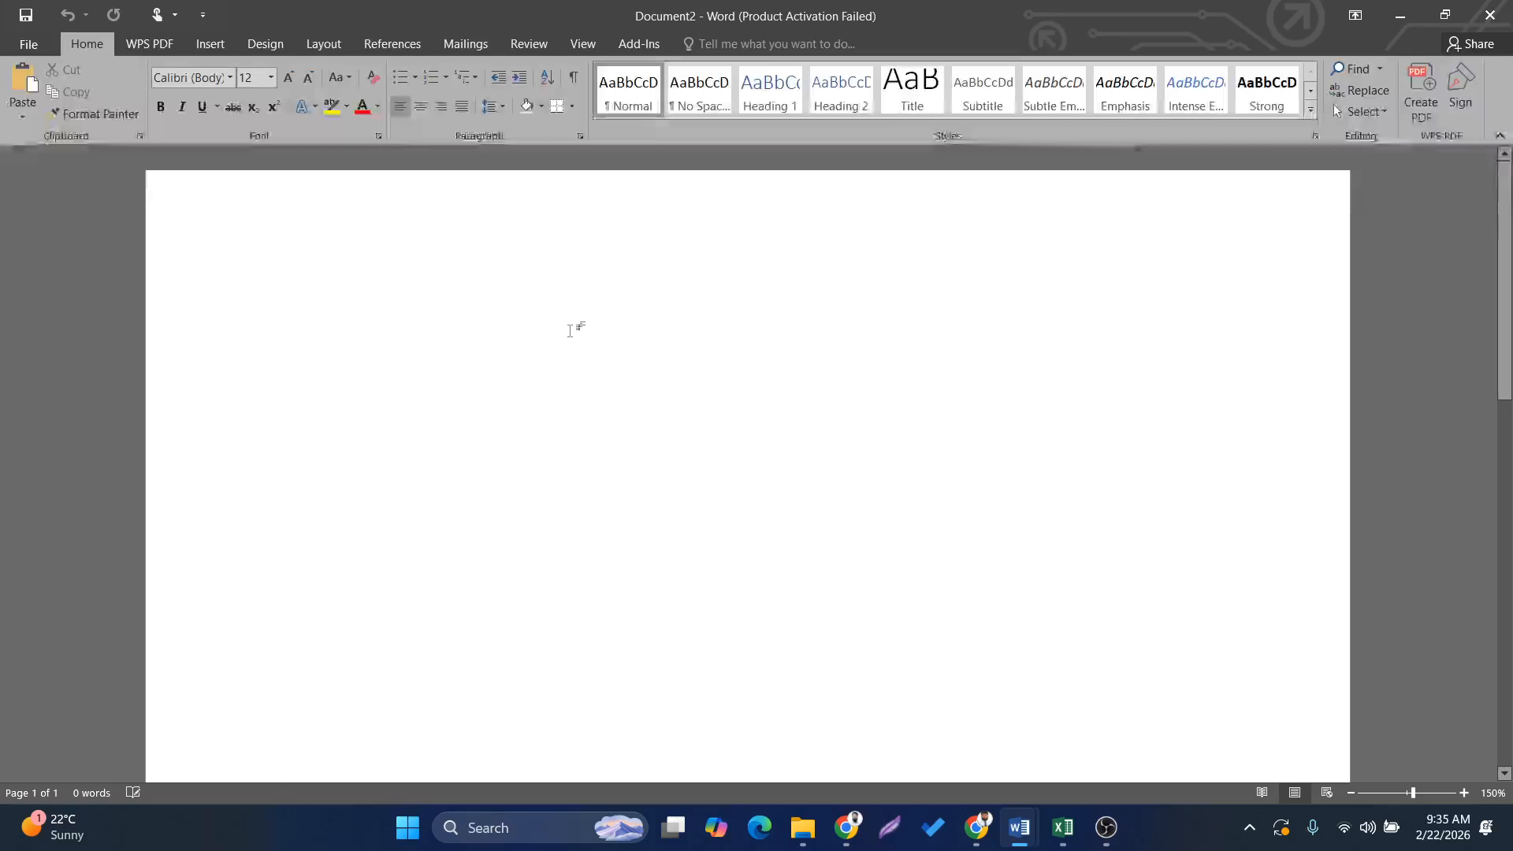
scroll(333, 350, "up", 1)
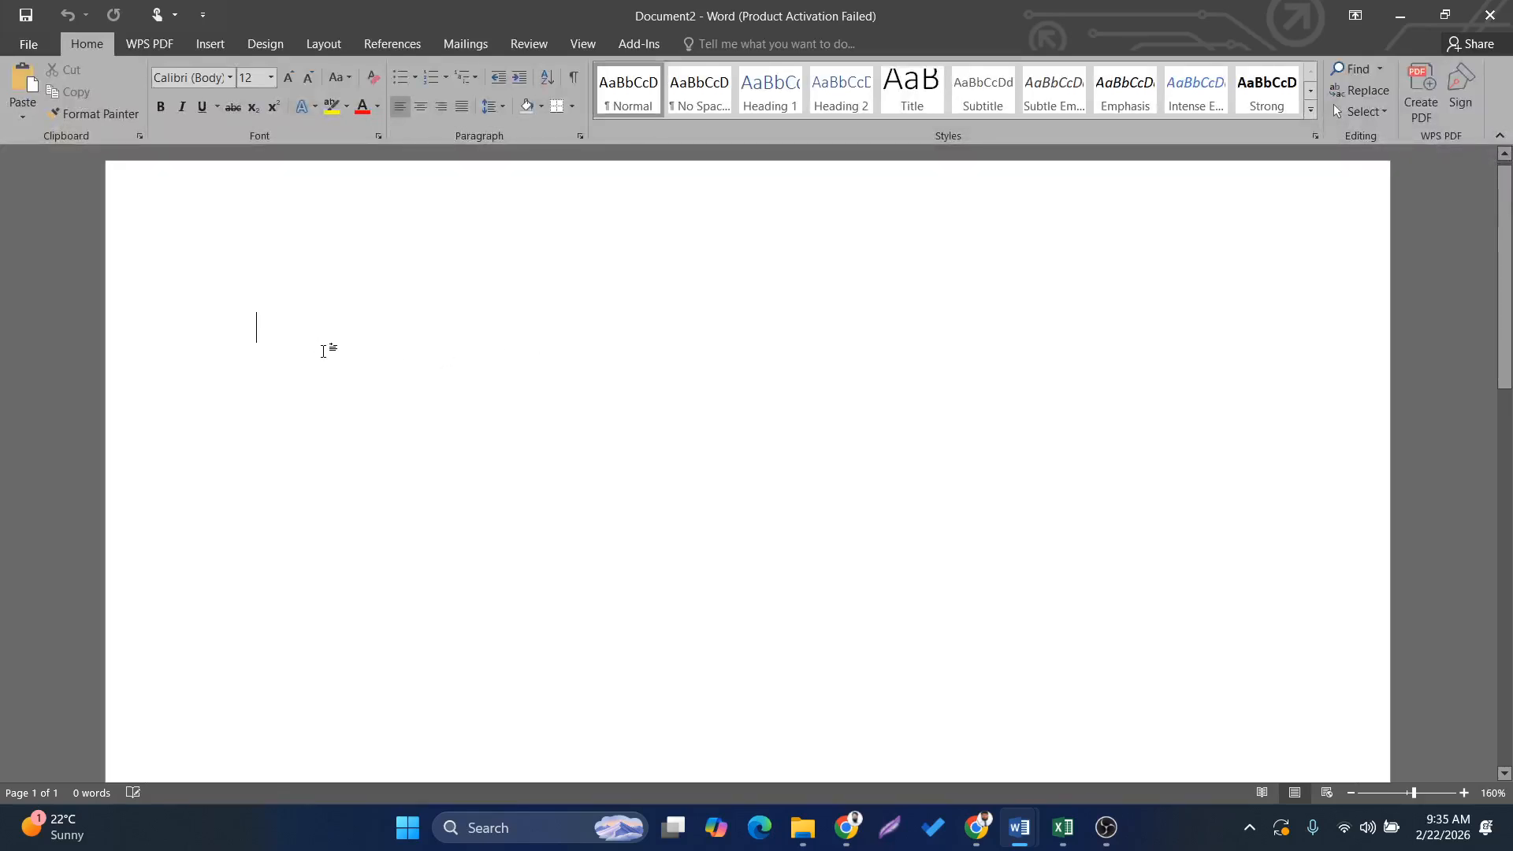
type("Khwa")
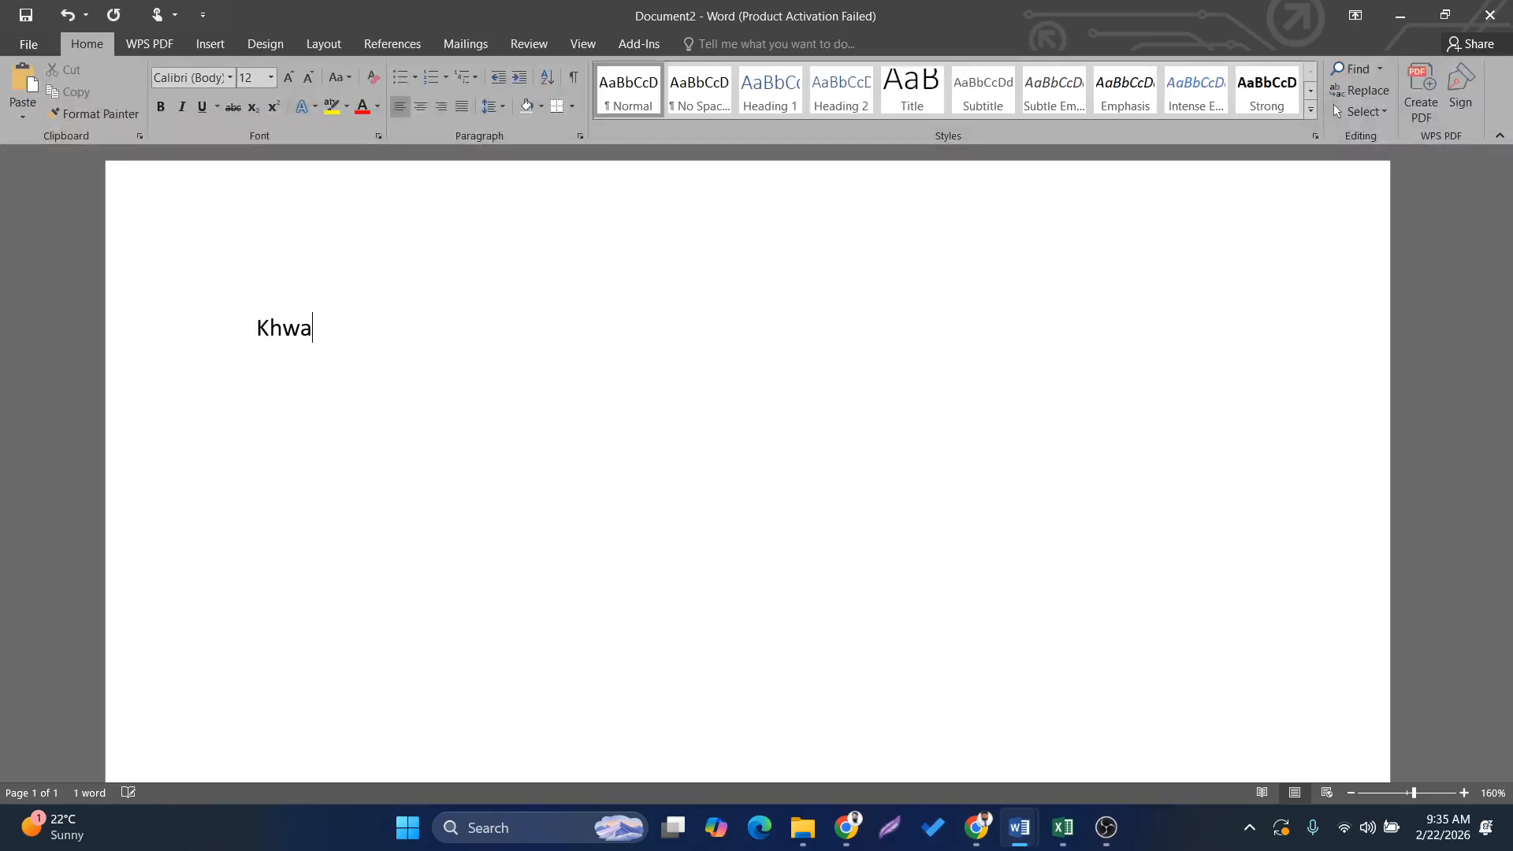
type("ja Yunus Ali ")
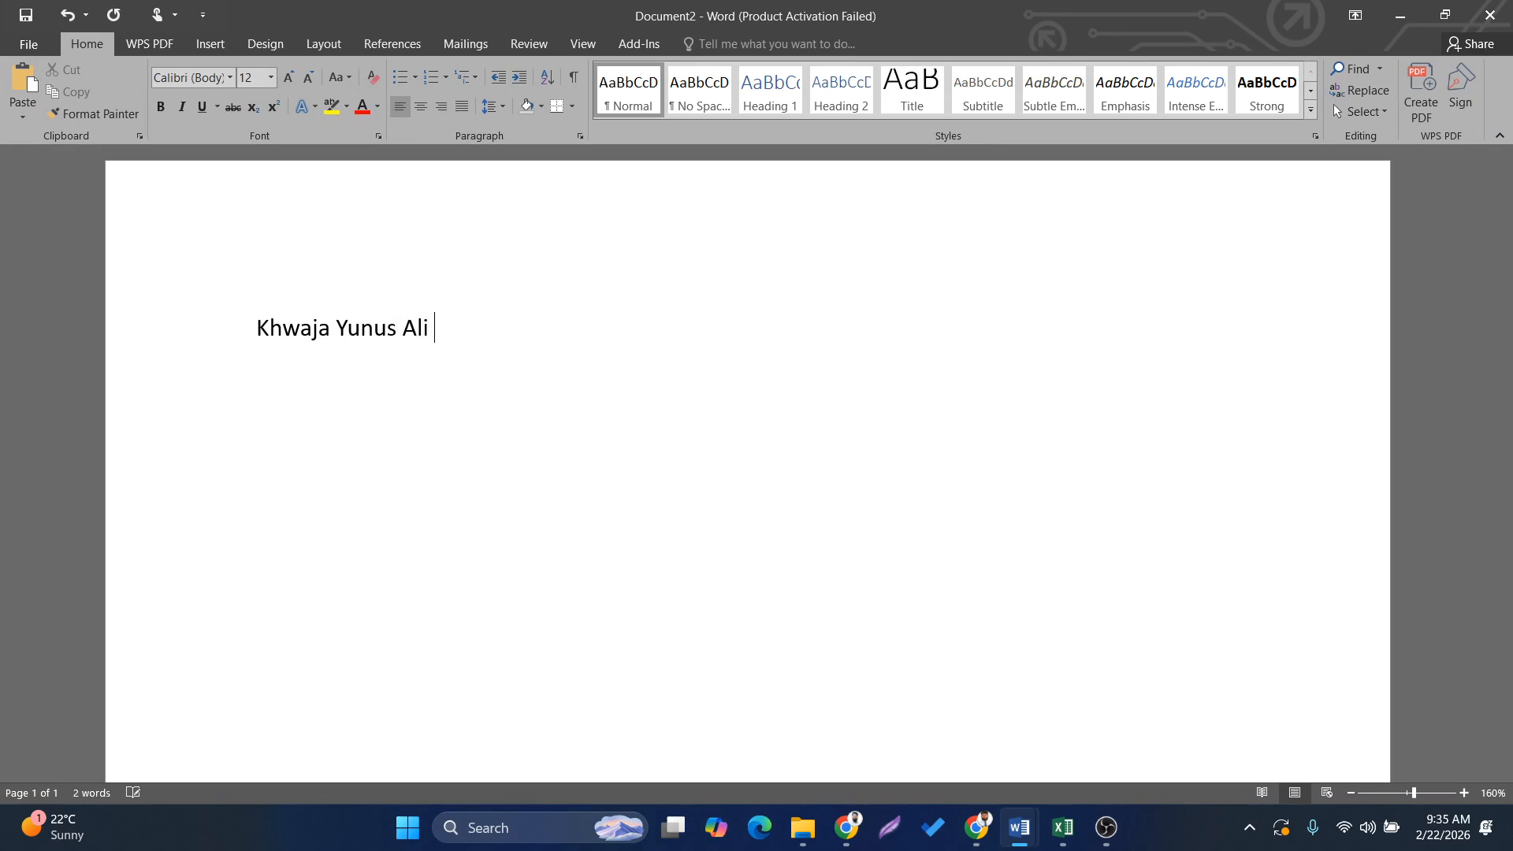
type("Univeristy")
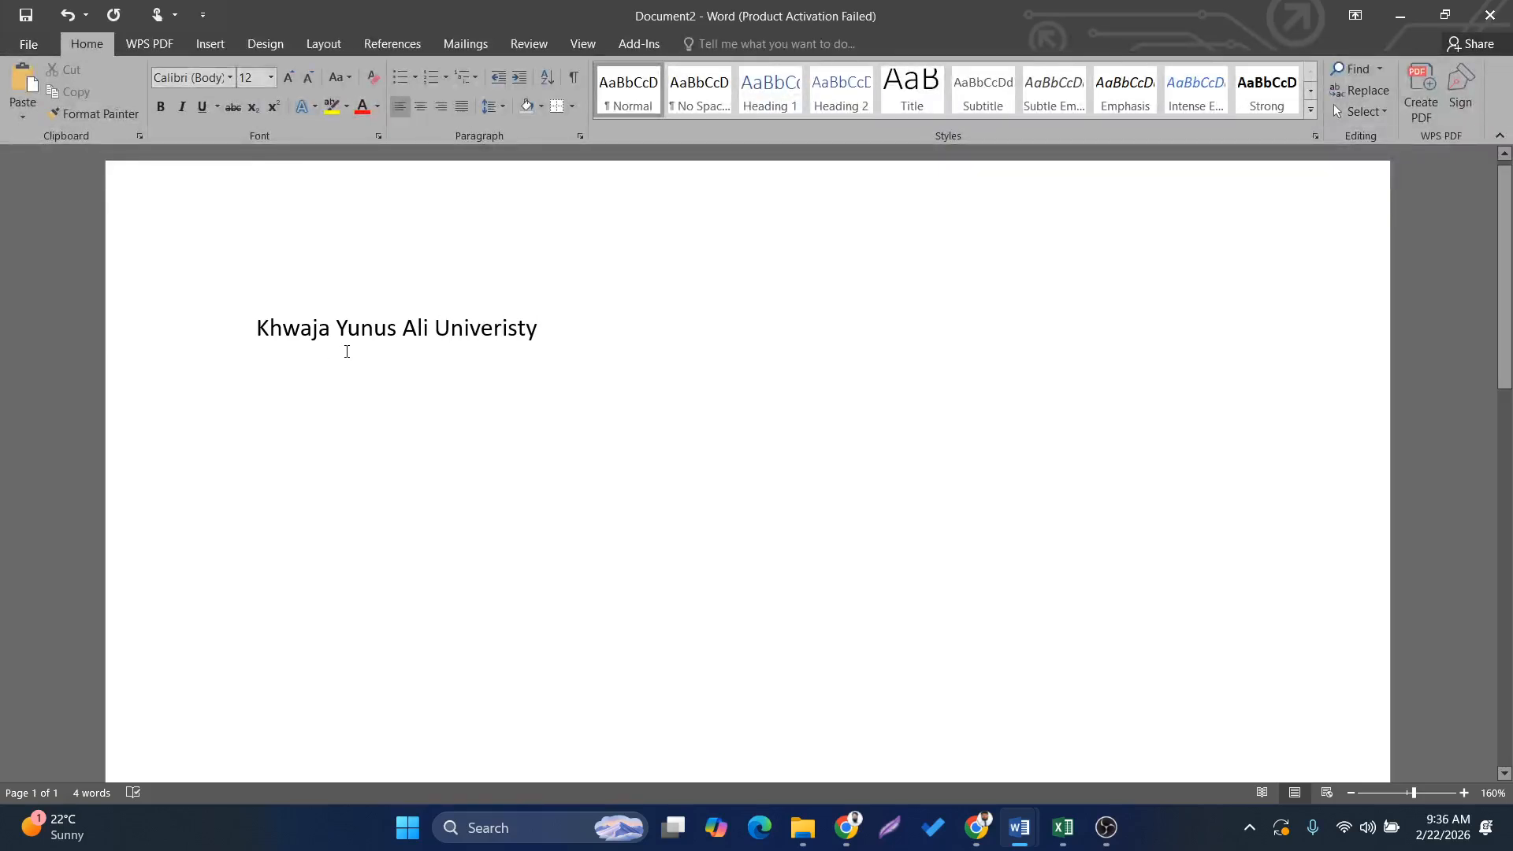
Set the font of the whole university name line to Maiandra GD.
triple_click(344, 348)
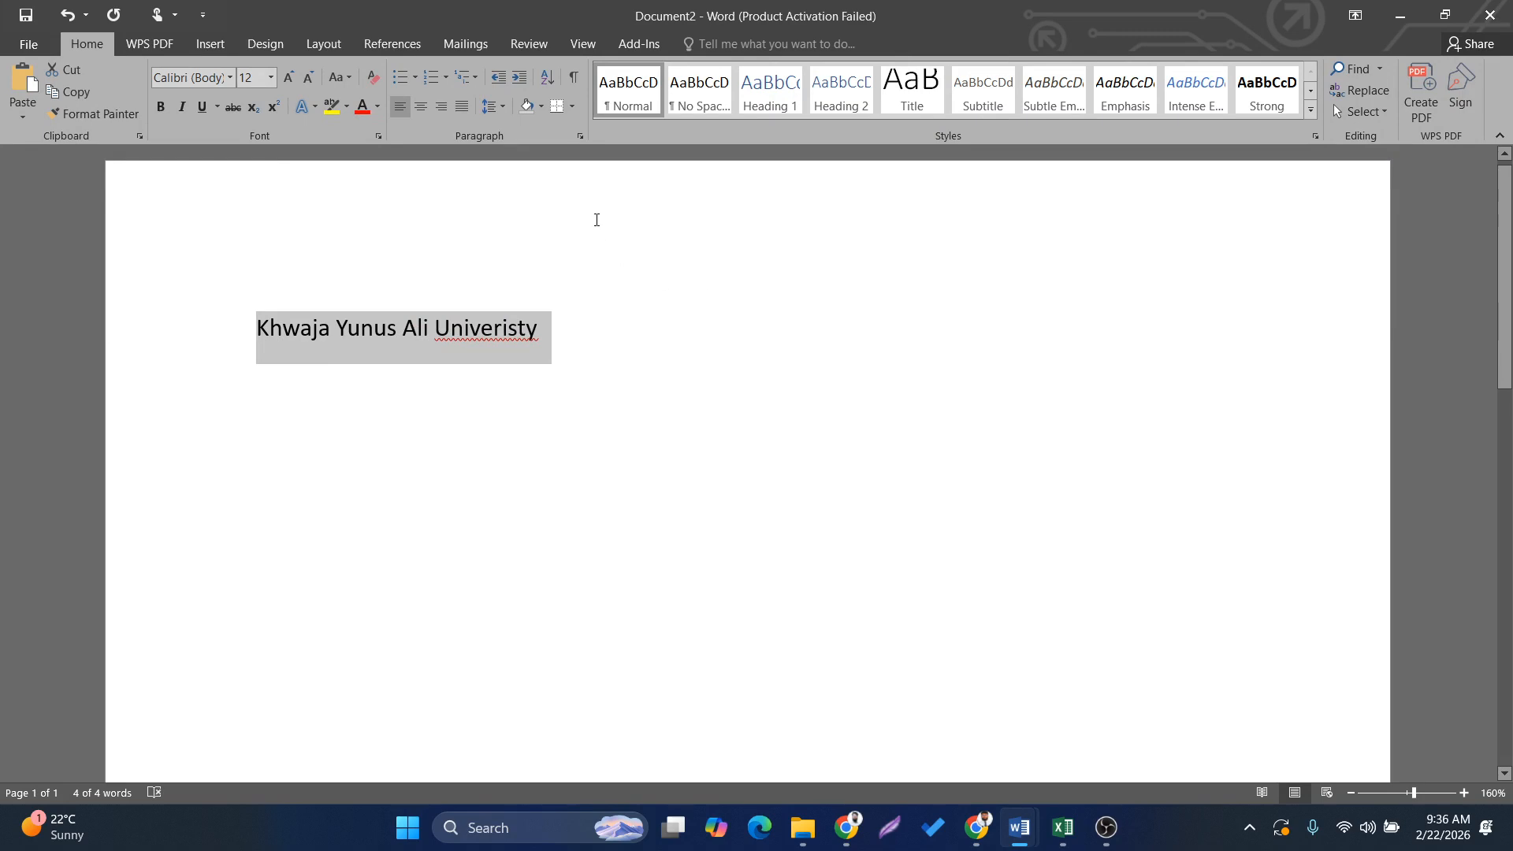
left_click(197, 77)
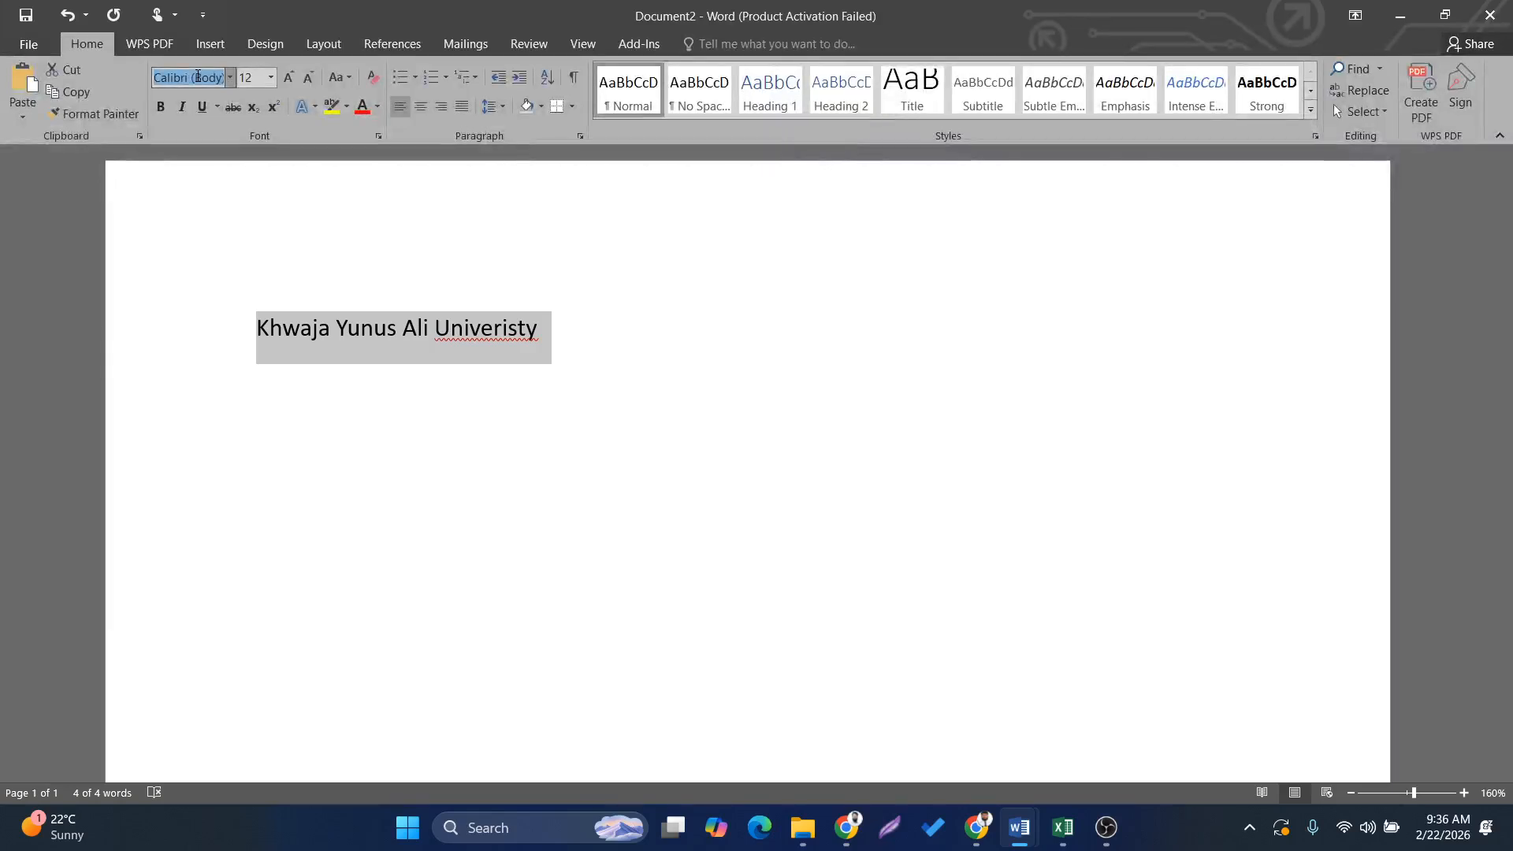
type("Ca")
key("BackSpace")
key("BackSpace")
type("Mai")
key("Return")
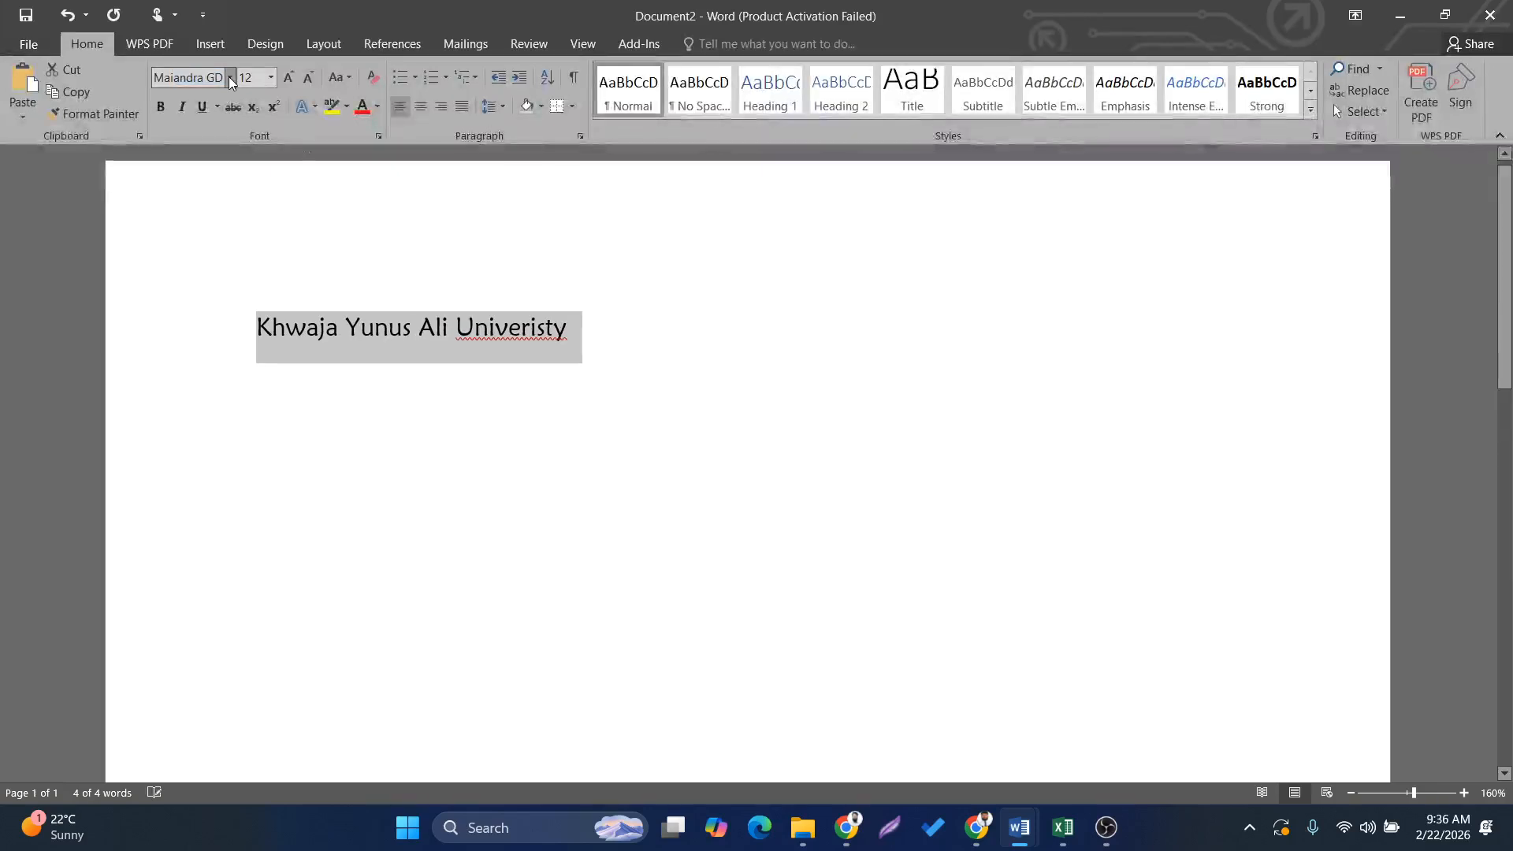
Set the font size of the university name line to 20.
left_click(540, 360)
triple_click(493, 331)
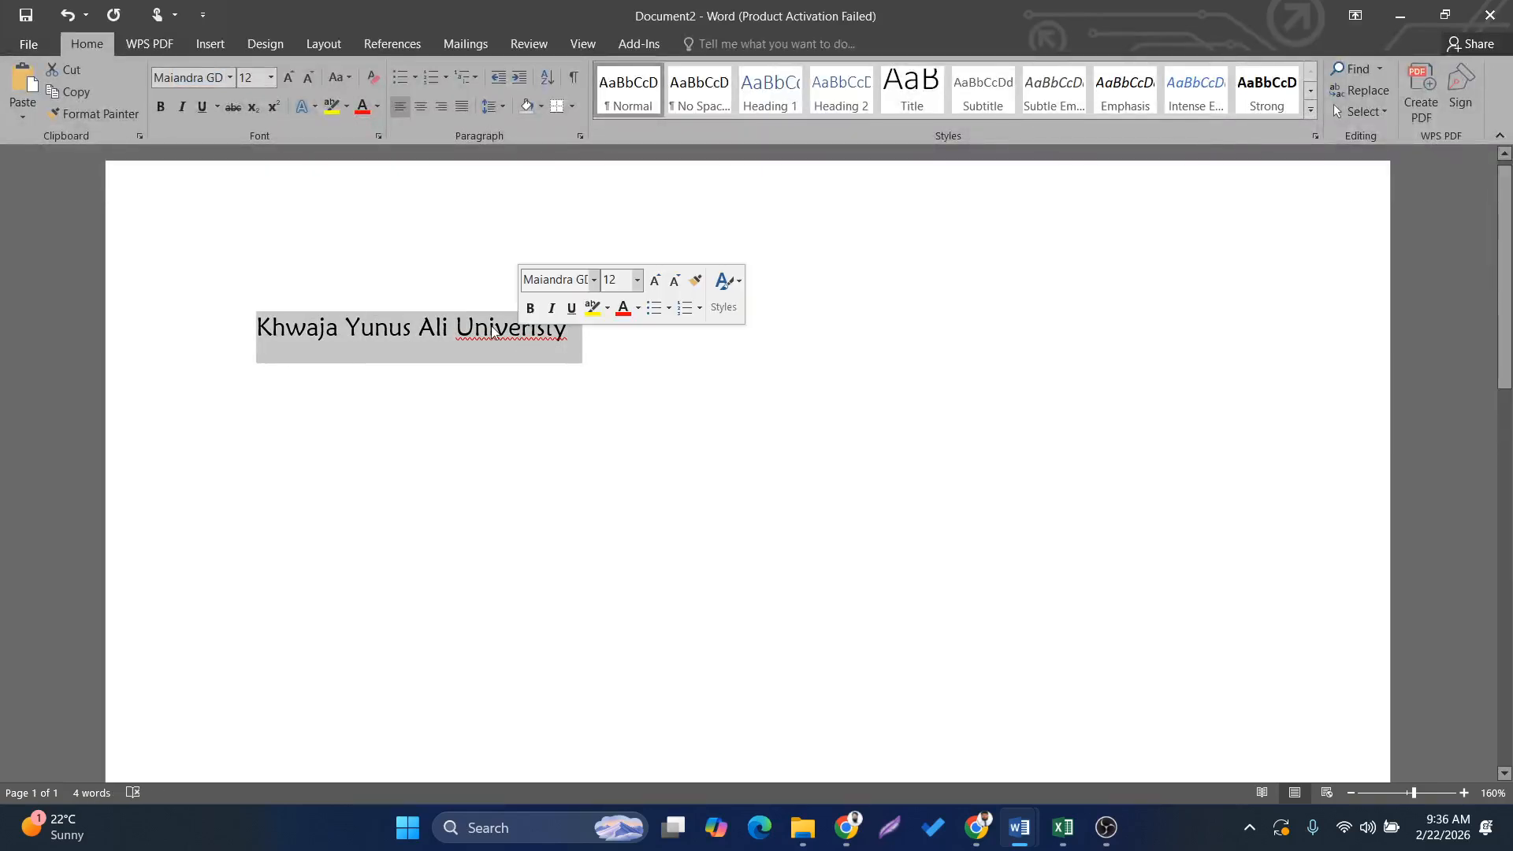
left_click(272, 76)
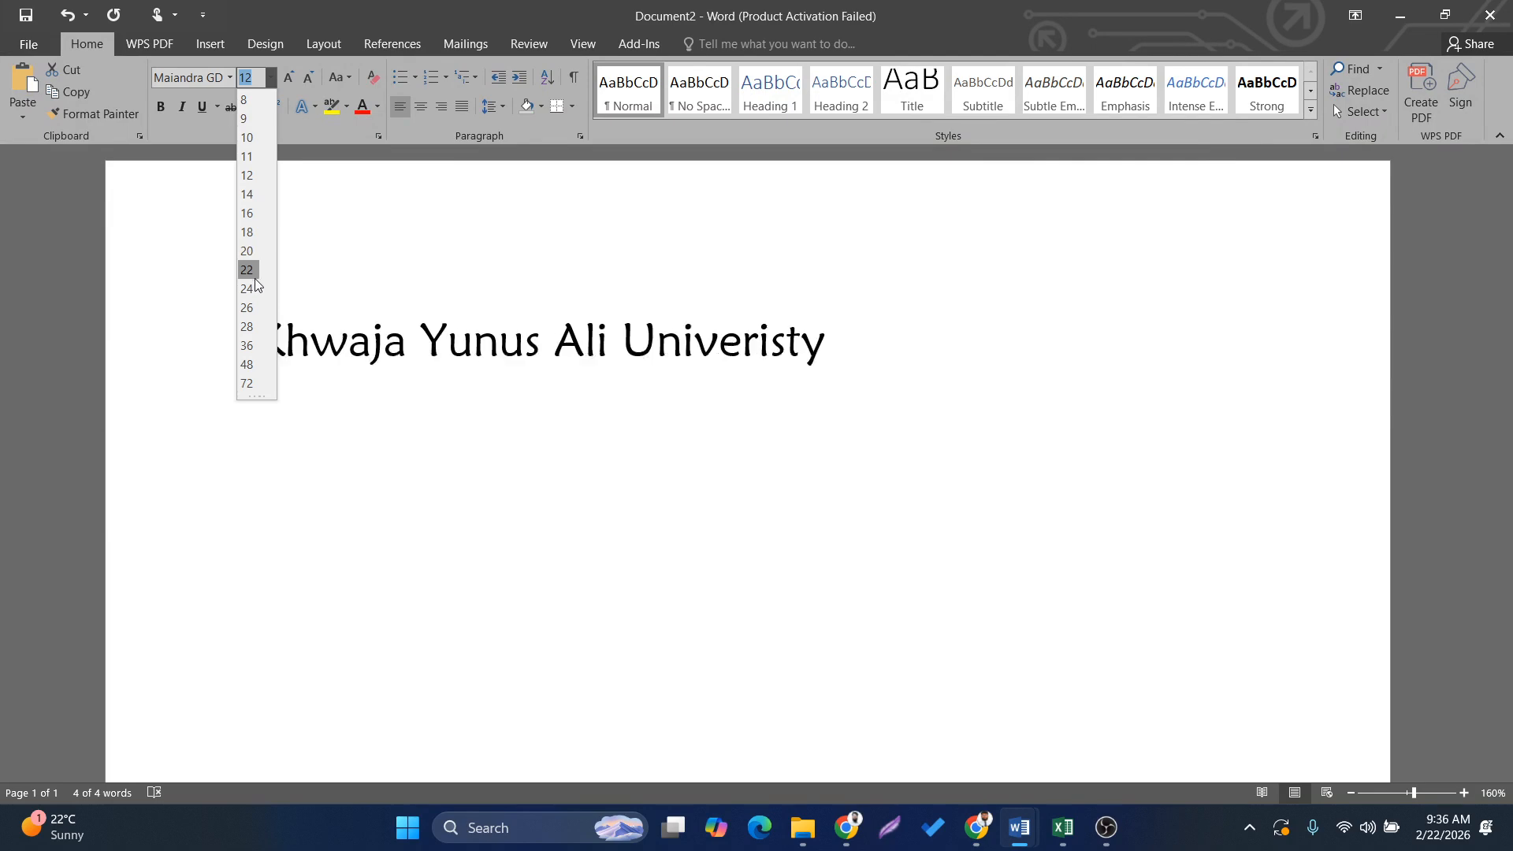
left_click(246, 251)
left_click(802, 352)
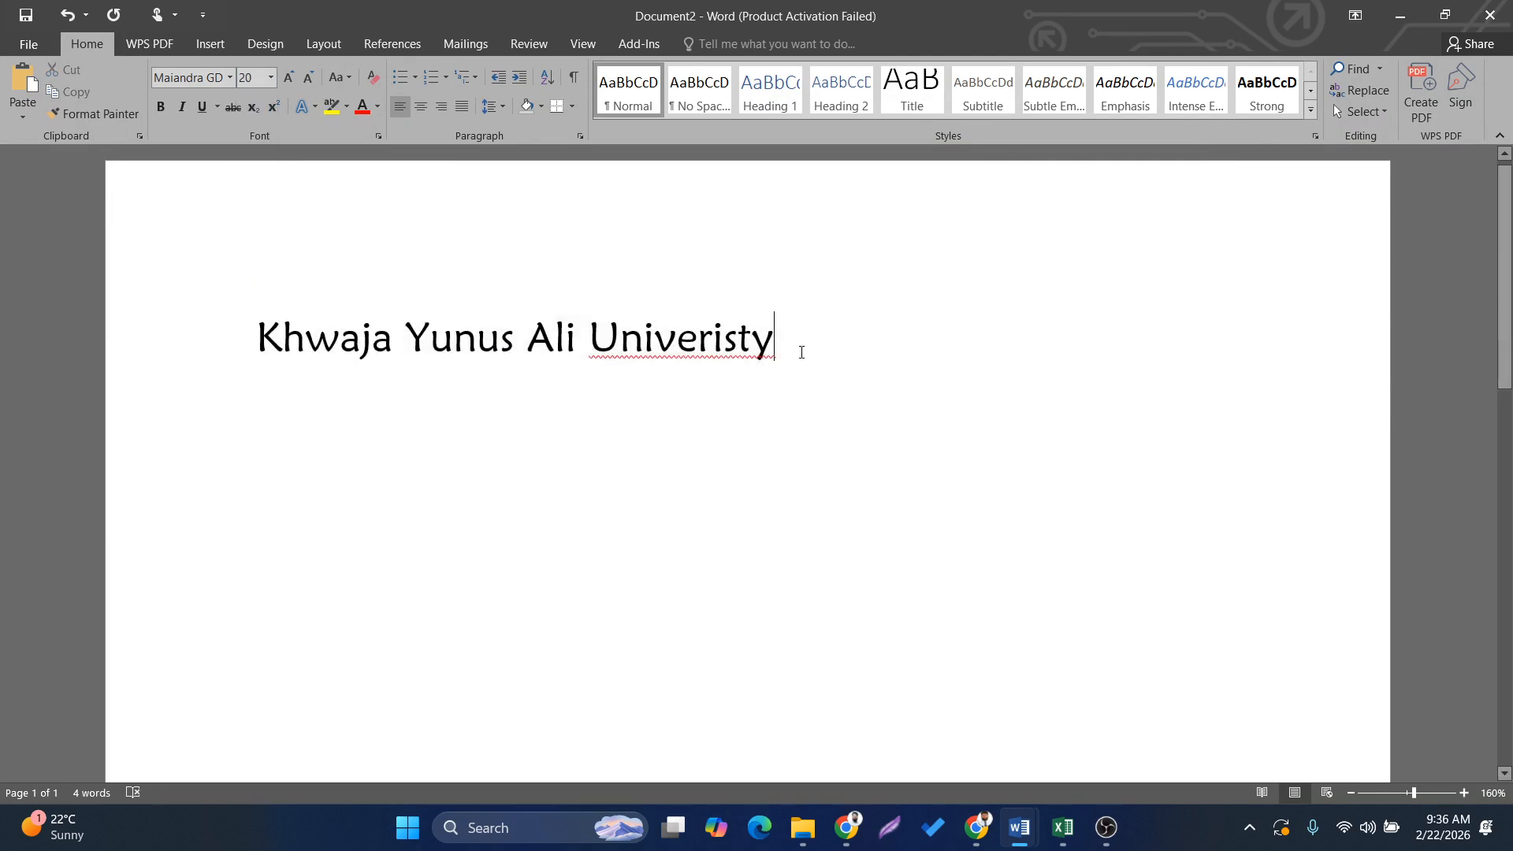
Correct the misspelled last word of the line to "University" using the spelling suggestion.
triple_click(800, 343)
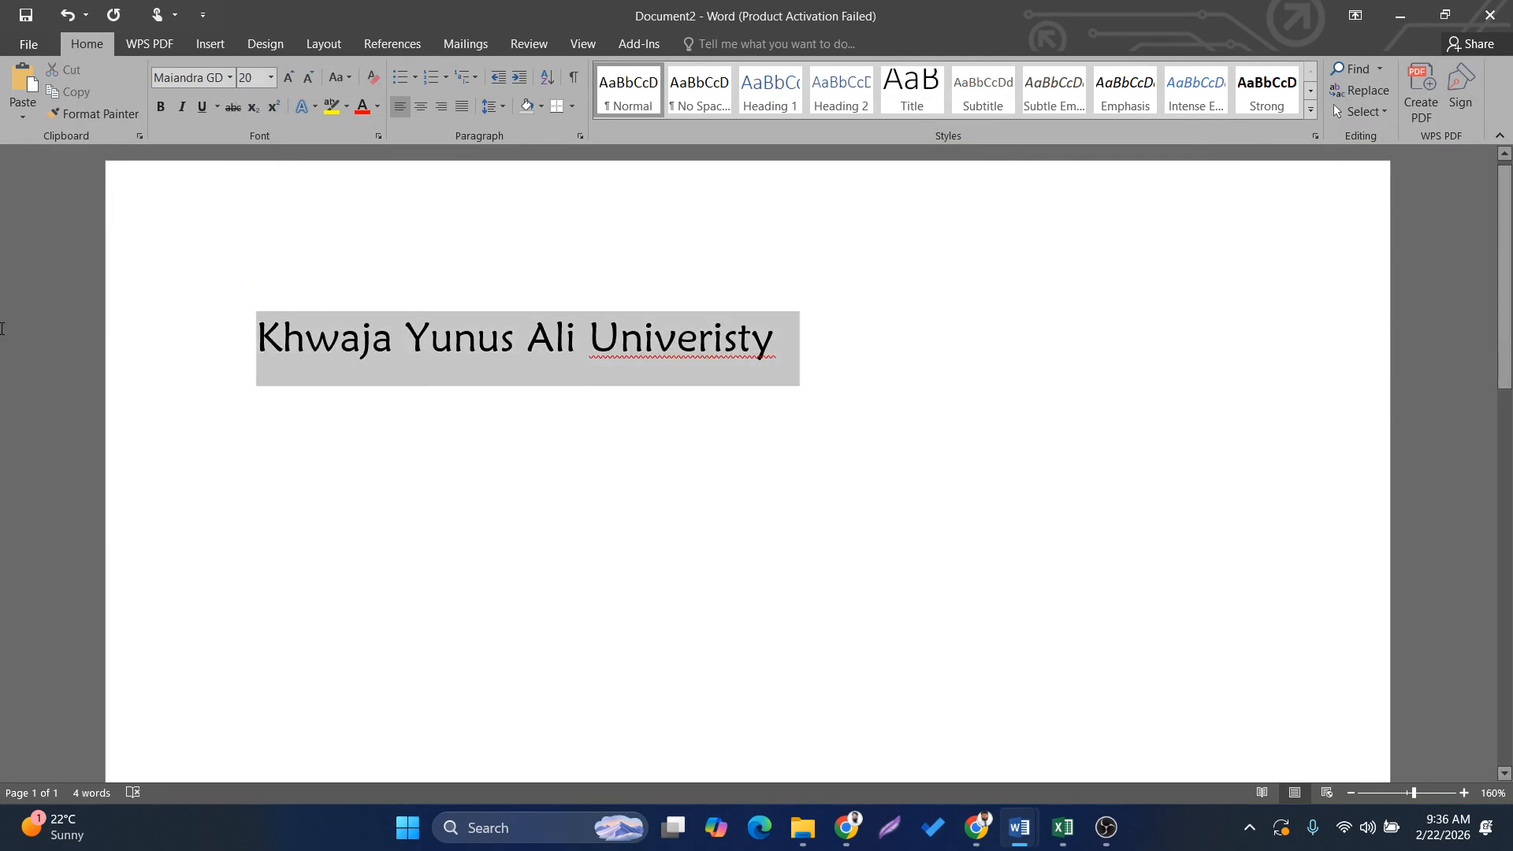
double_click(687, 353)
right_click(775, 358)
left_click(827, 372)
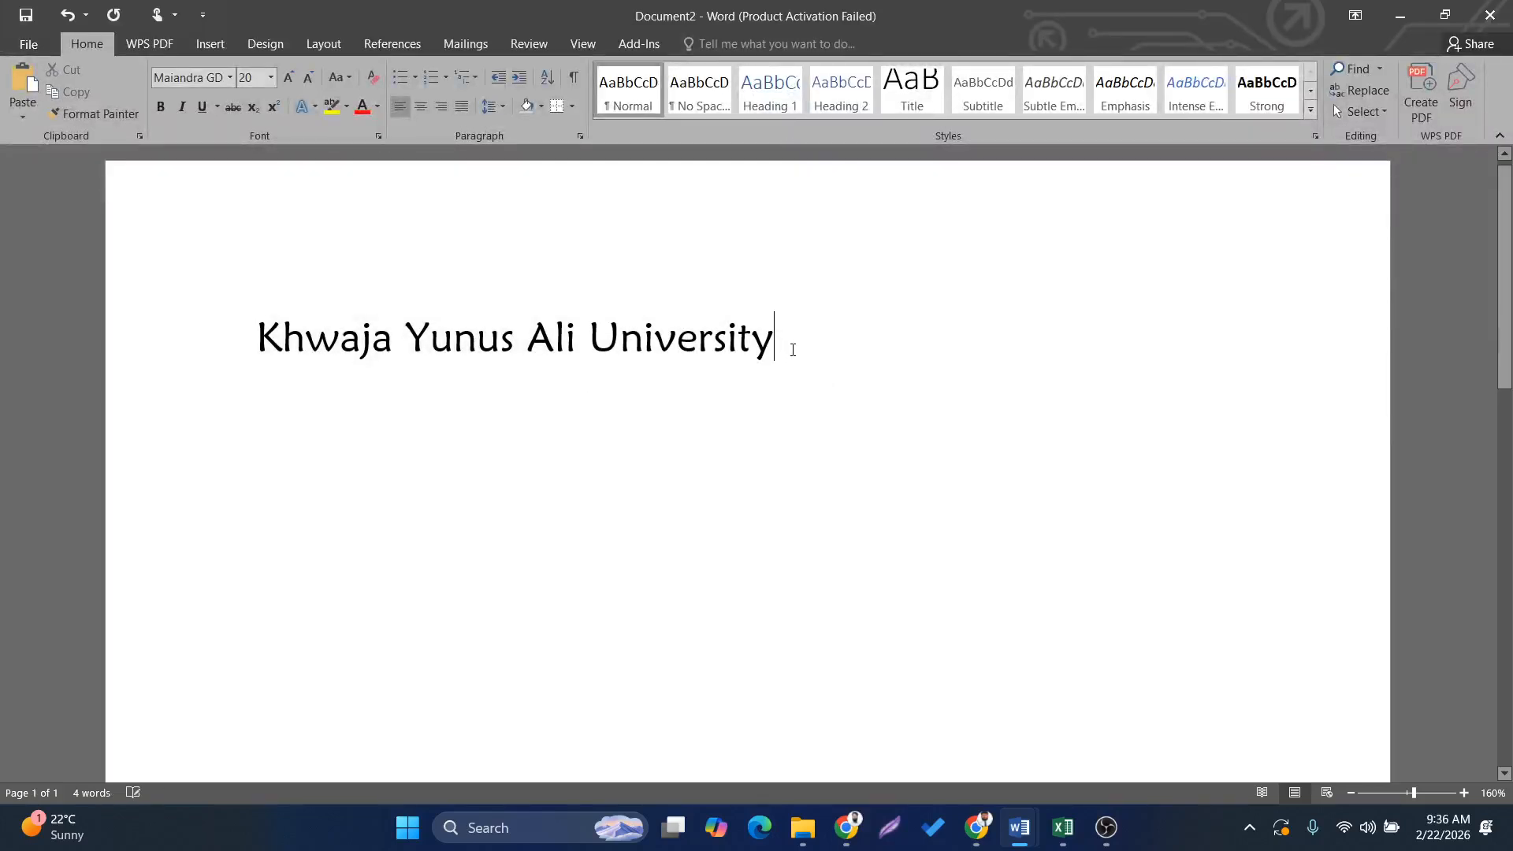
Set the font colour of the whole university name line to red.
left_click_drag(814, 349, 259, 319)
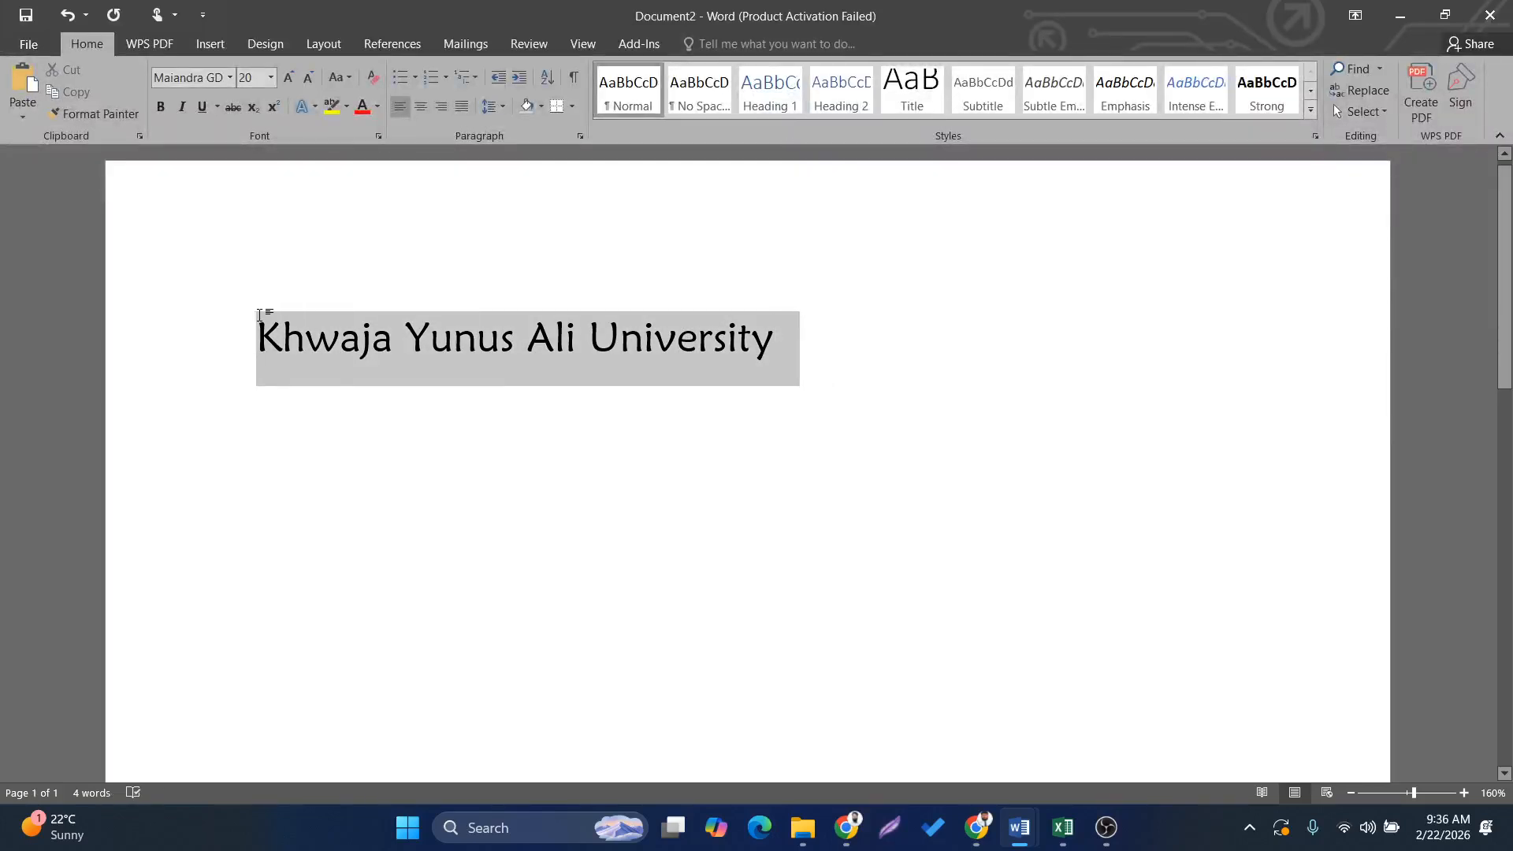
left_click(379, 110)
left_click(379, 281)
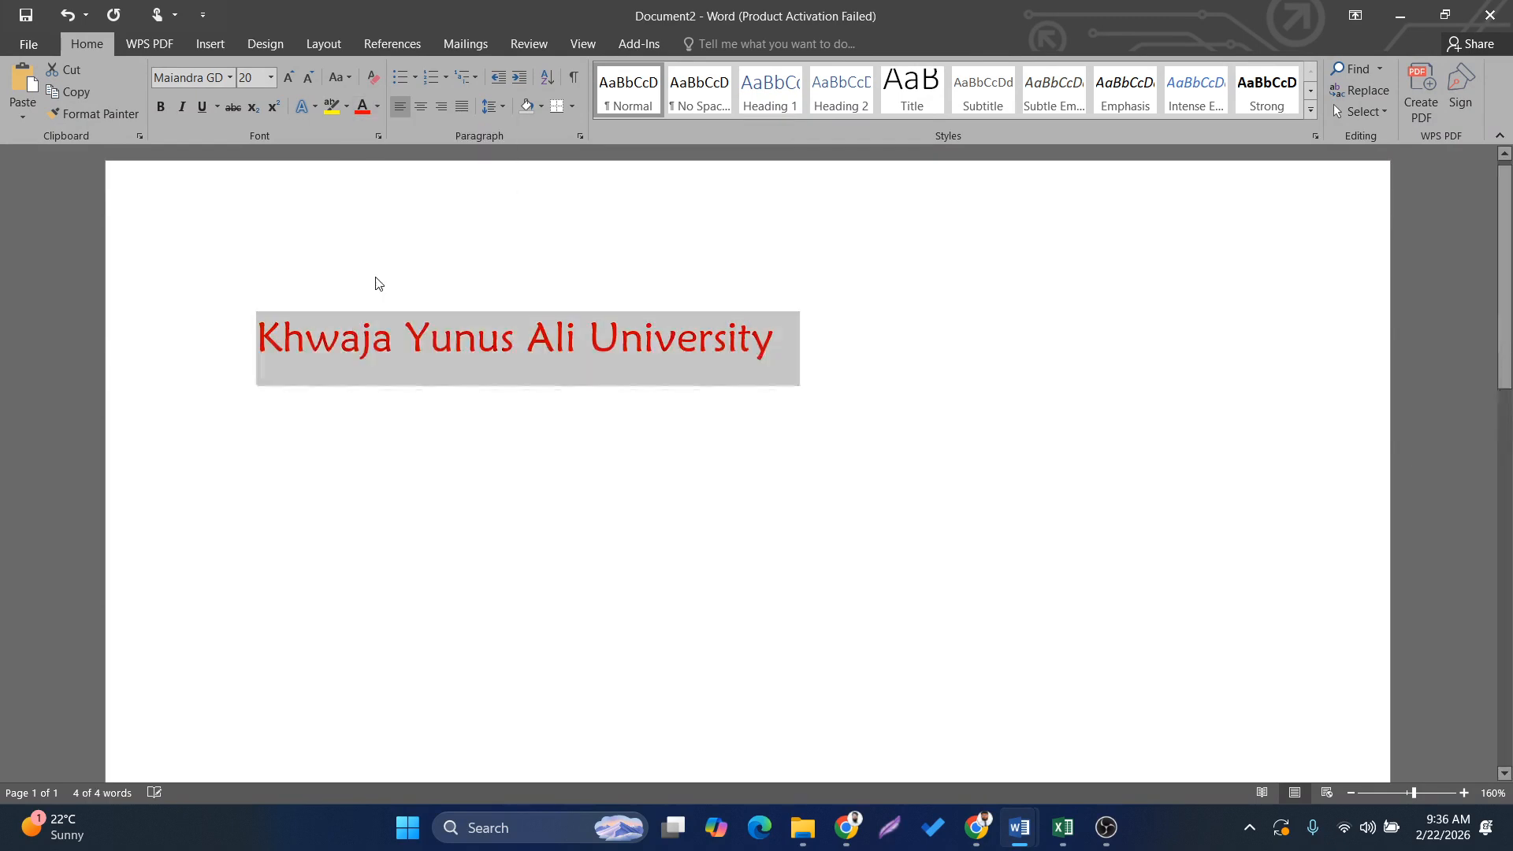
Change the font colour of the university name line to a dark green theme colour.
left_click(379, 109)
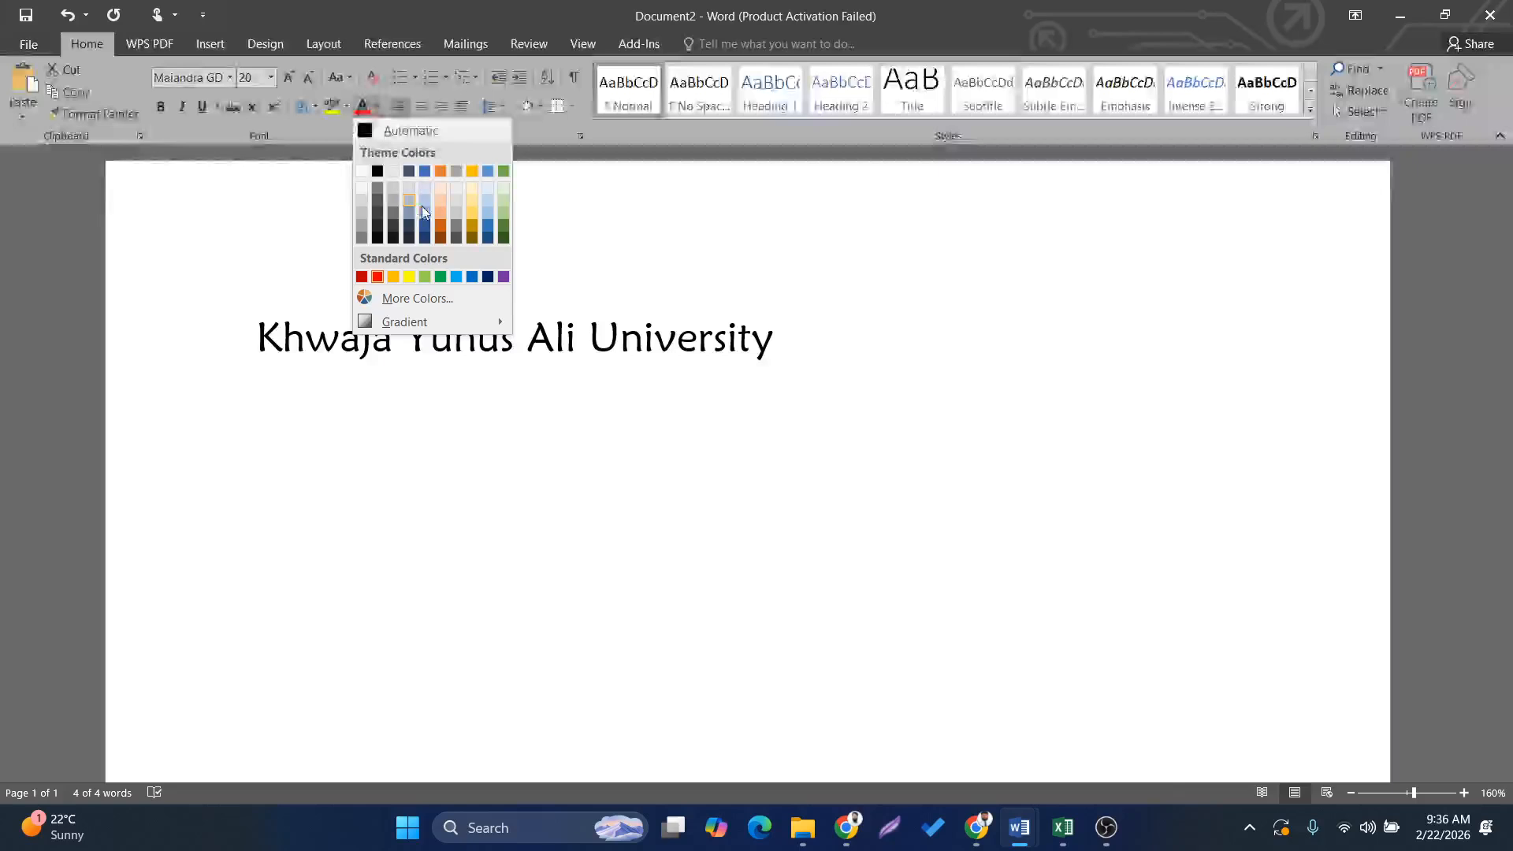
left_click(504, 229)
left_click(507, 227)
left_click(612, 257)
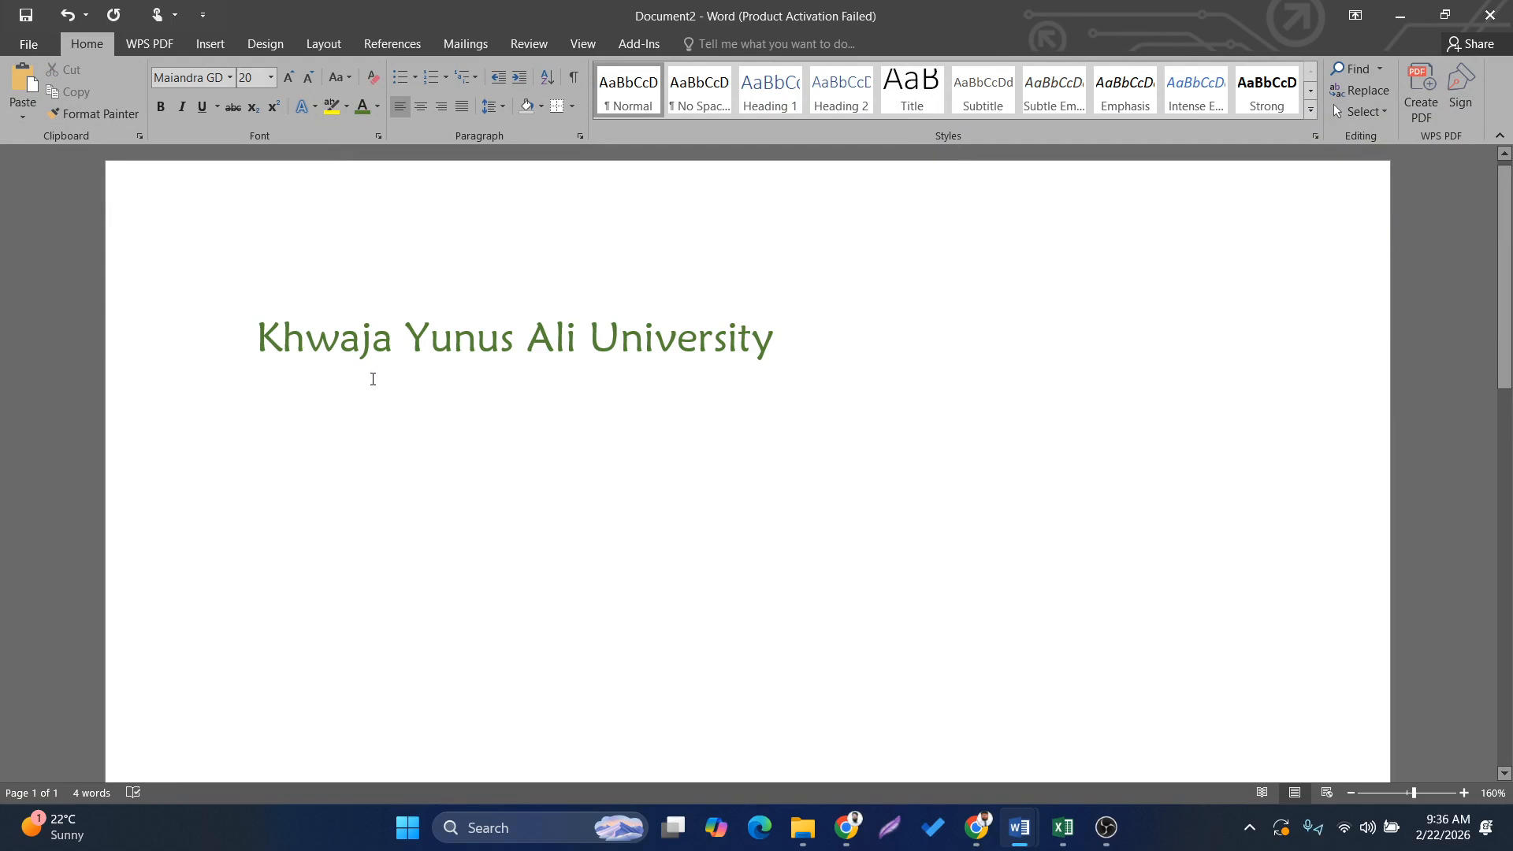
Delete the entire university name line from the document.
left_click_drag(257, 331, 829, 340)
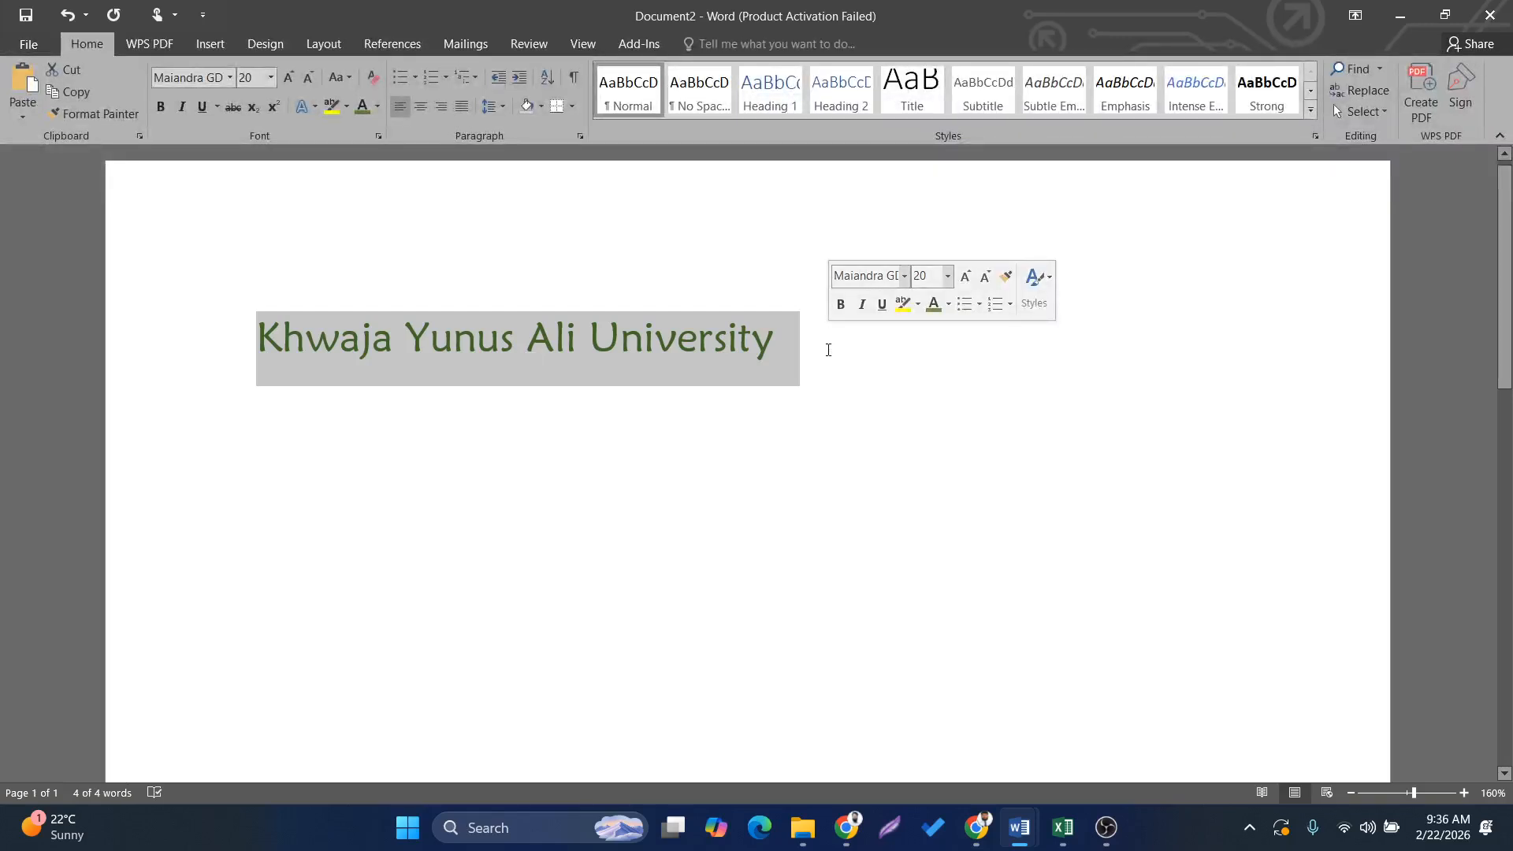
triple_click(576, 357)
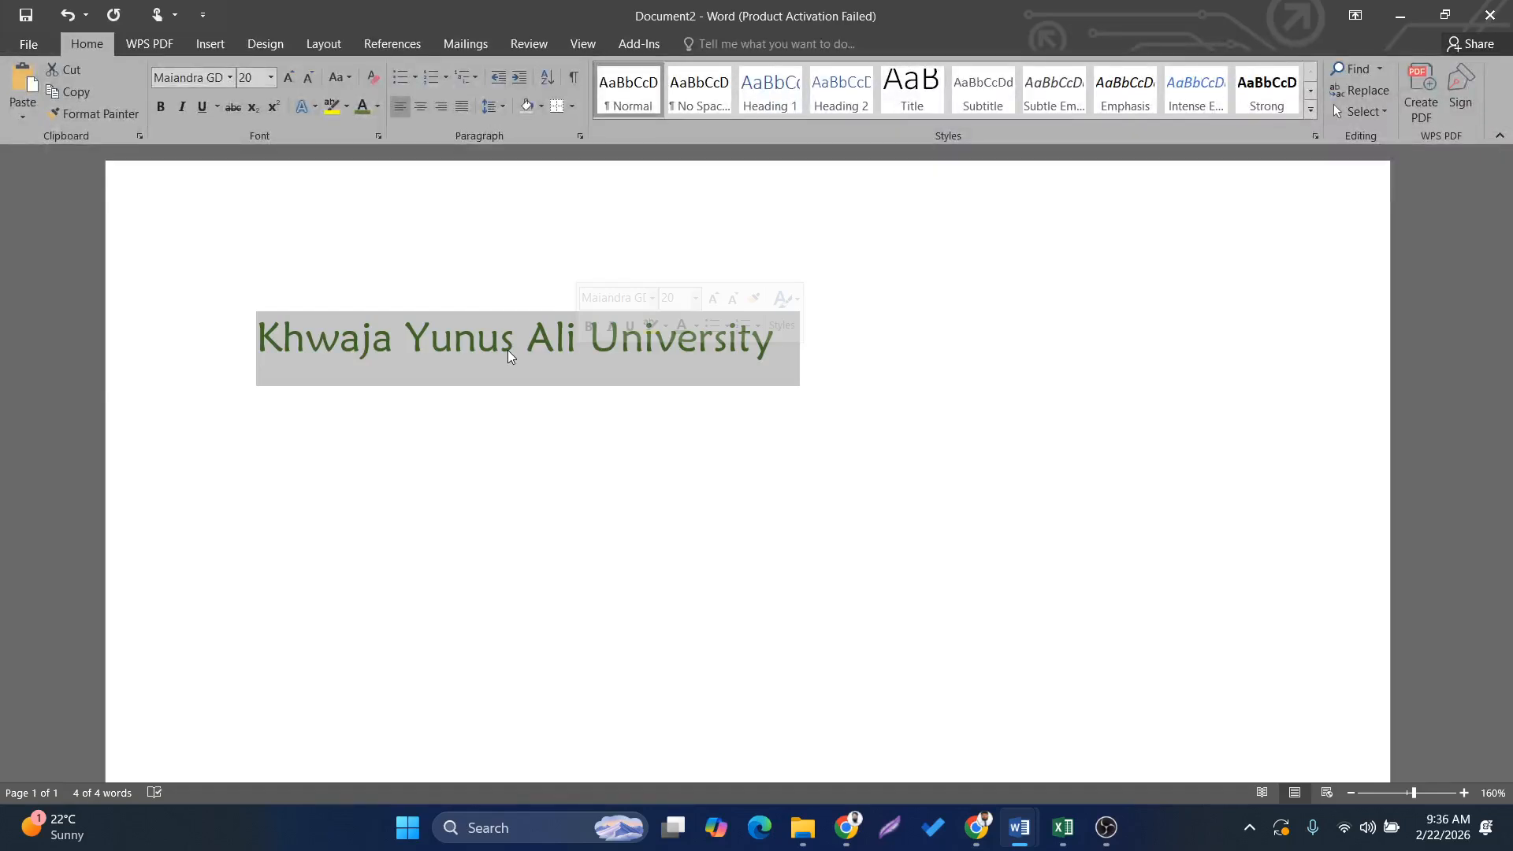
key("Delete")
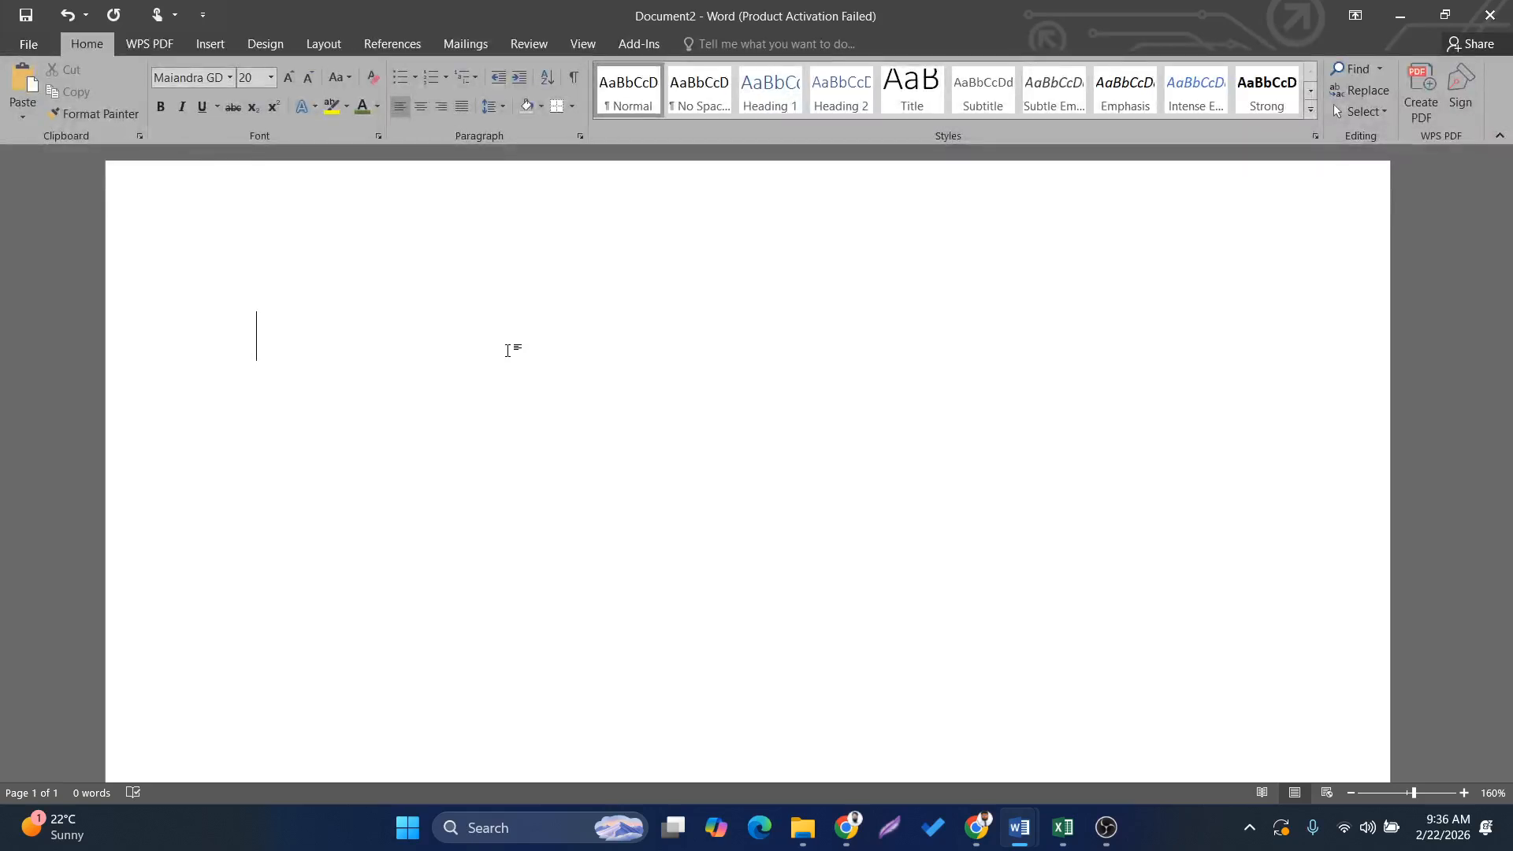
Reduce the font size for the empty first line to 13.
scroll(571, 361, "up", 1, "ctrl")
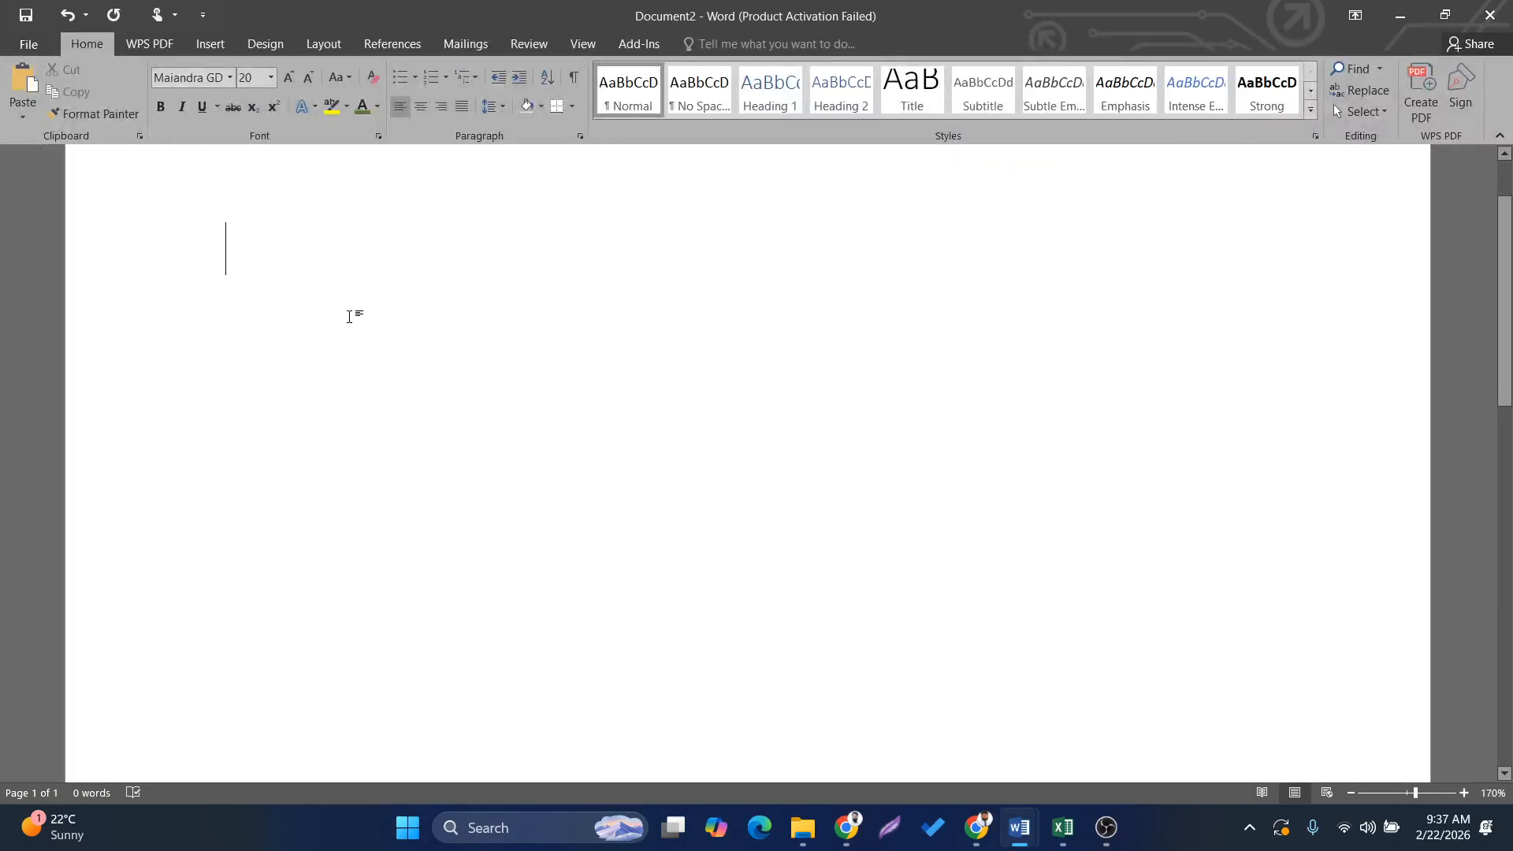
scroll(351, 317, "up", 1)
key("ctrl+bracketleft")
key("ctrl+bracketleft")
key("ctrl+bracketleft")
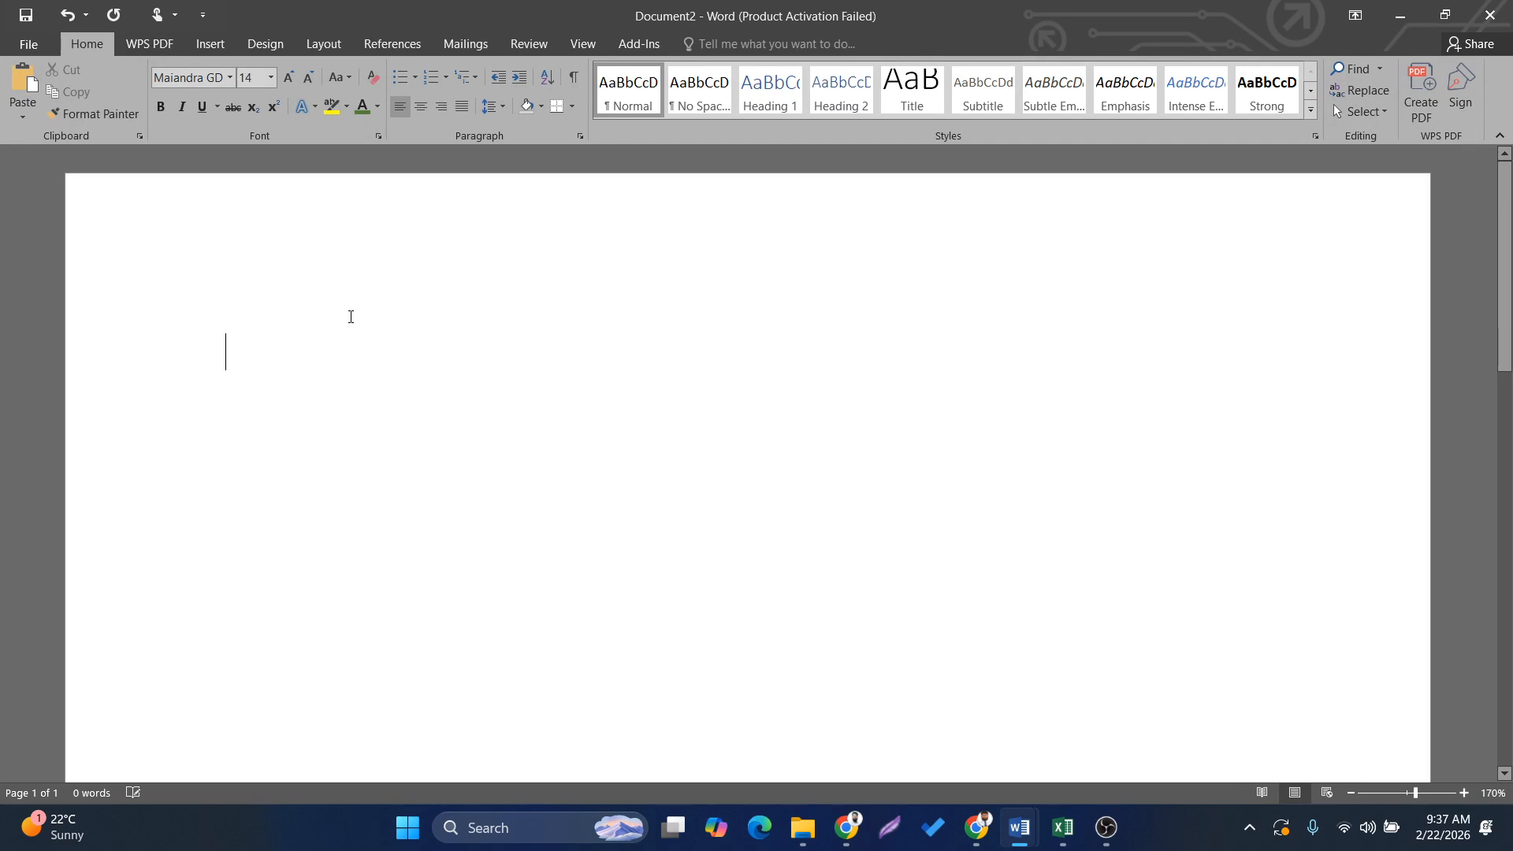
Write the title "A report on online business trend in Bangladesh" on the first line.
type("A")
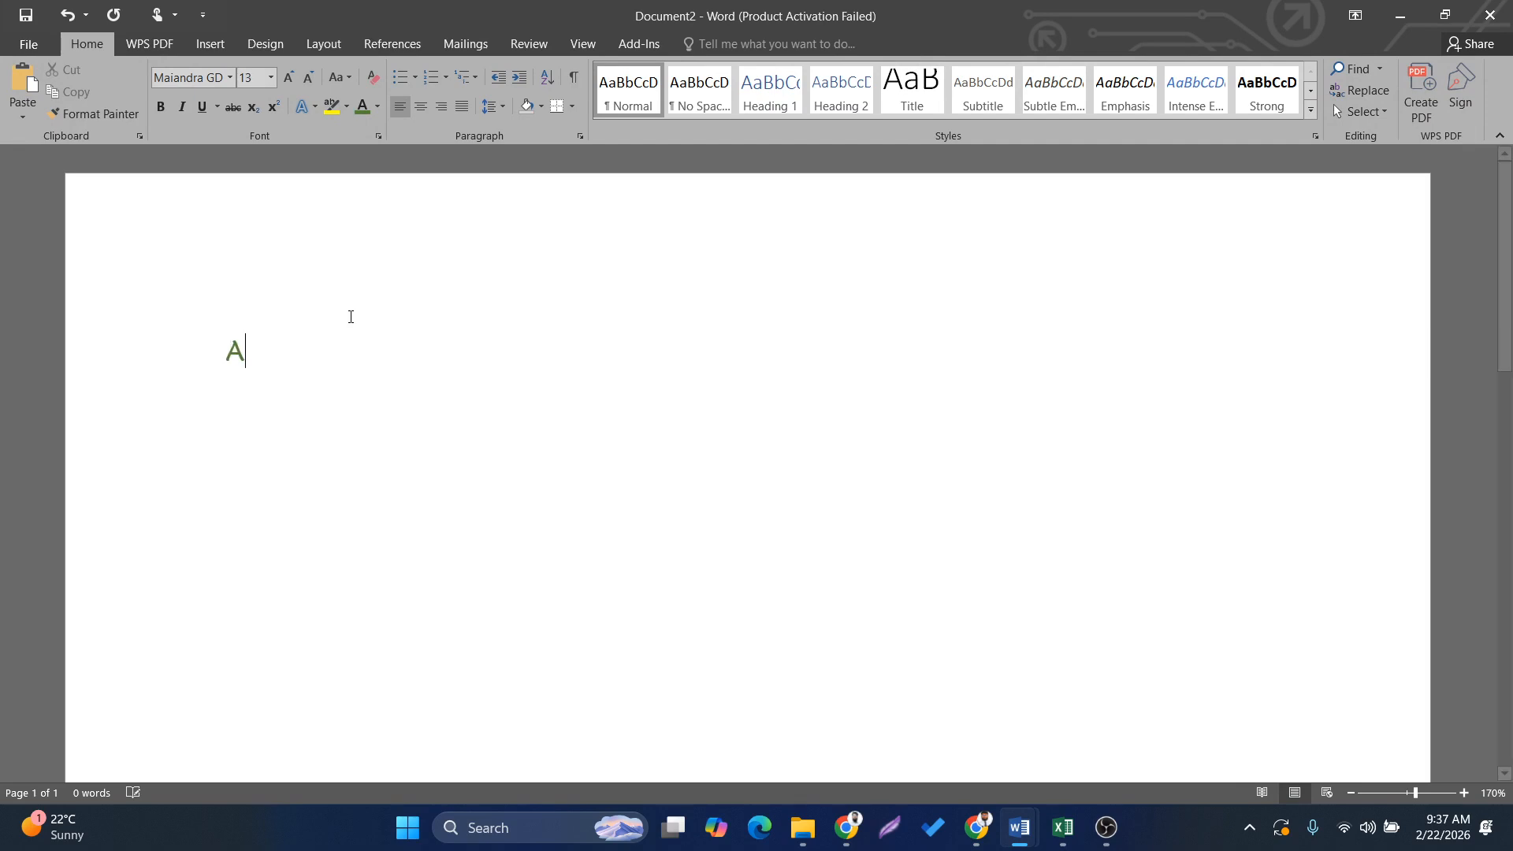
type(" report ono")
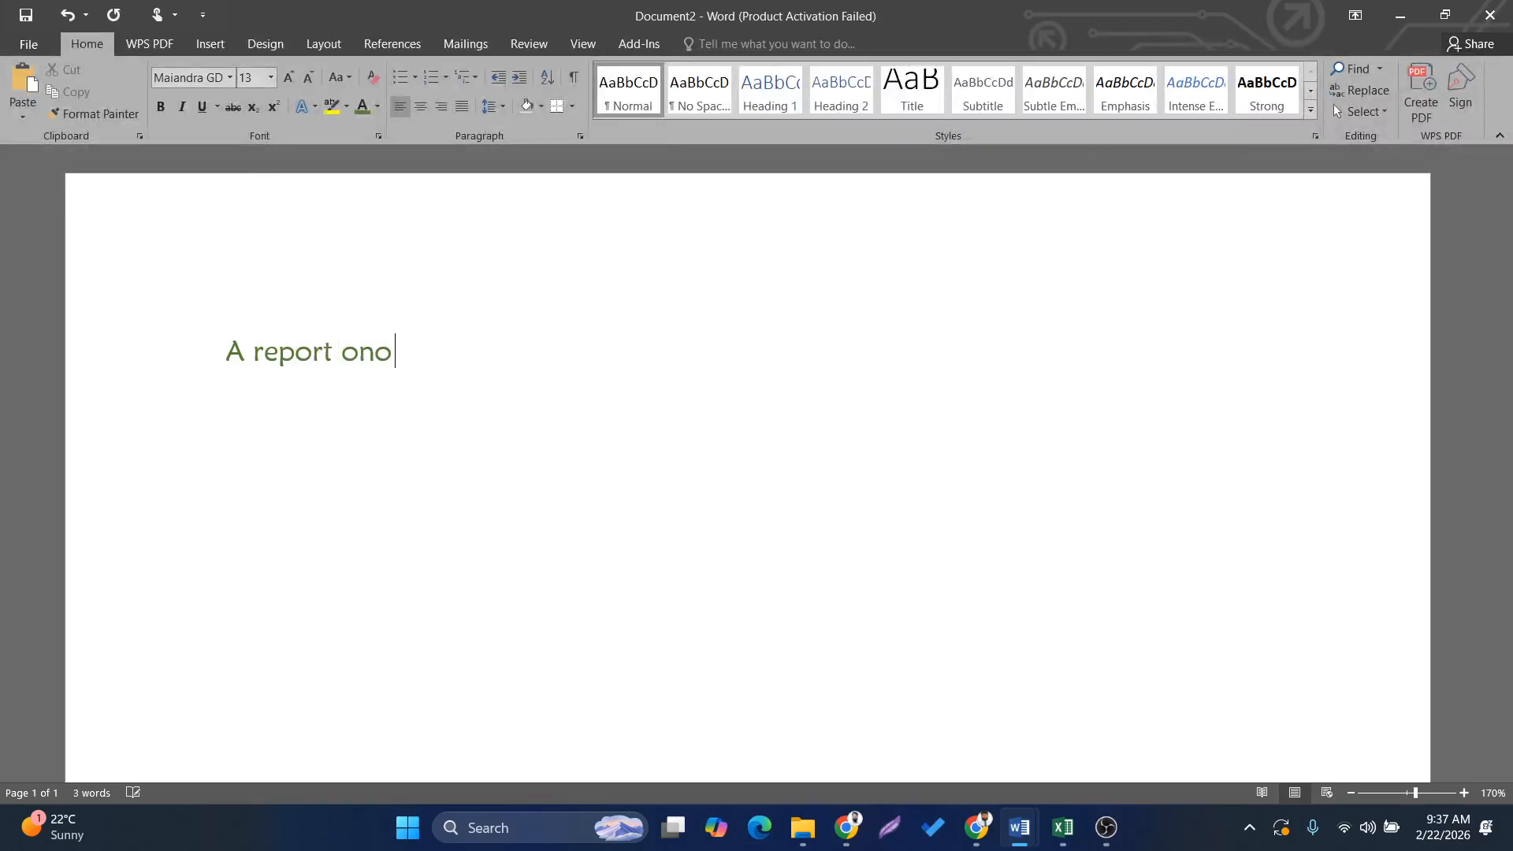
key("BackSpace")
type("online busines")
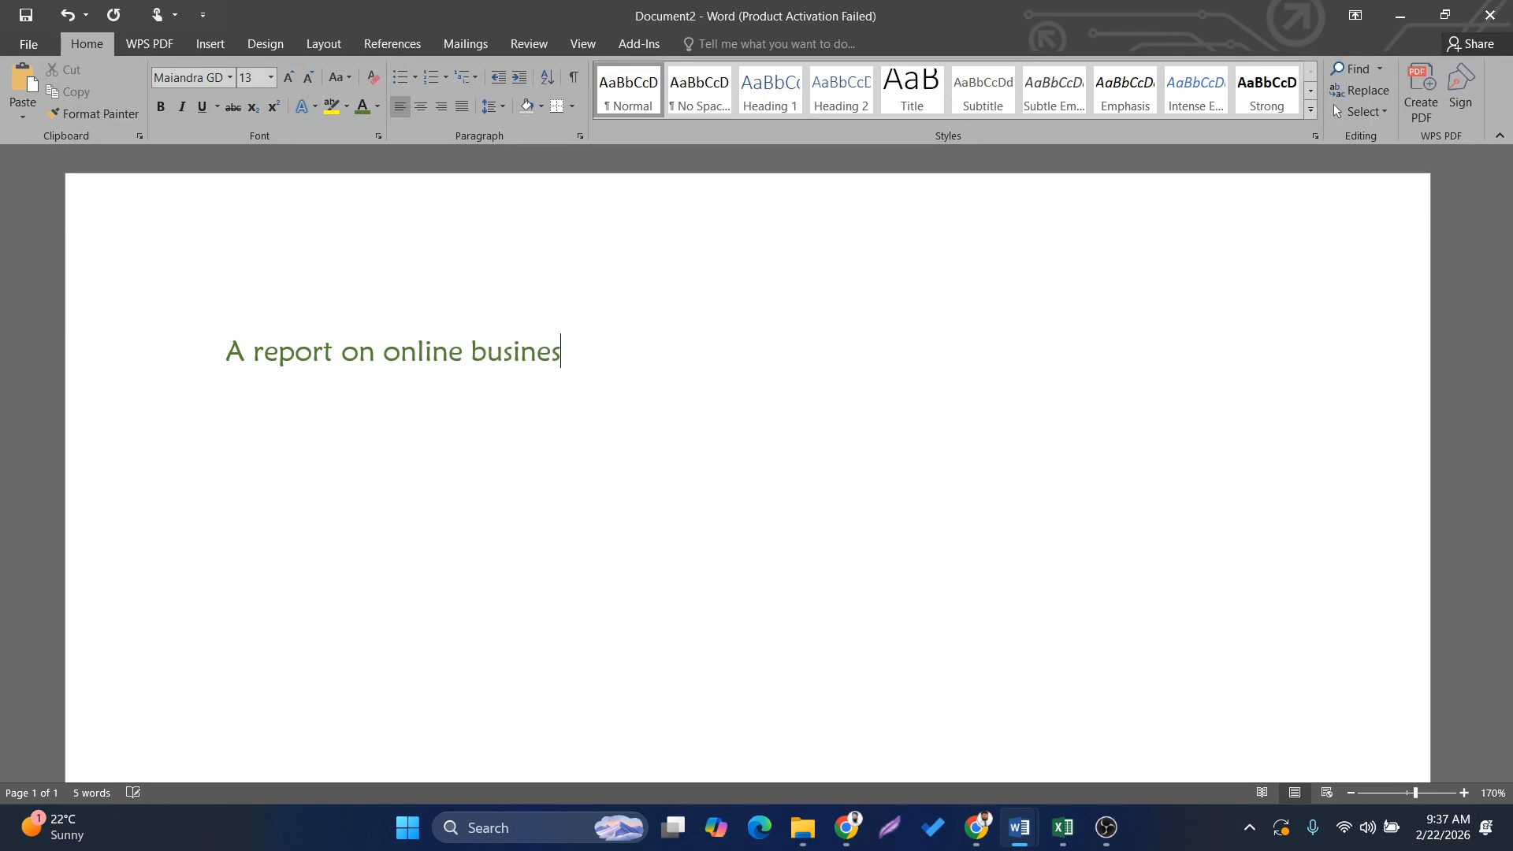
type("s st")
key("BackSpace")
key("BackSpace")
type("te")
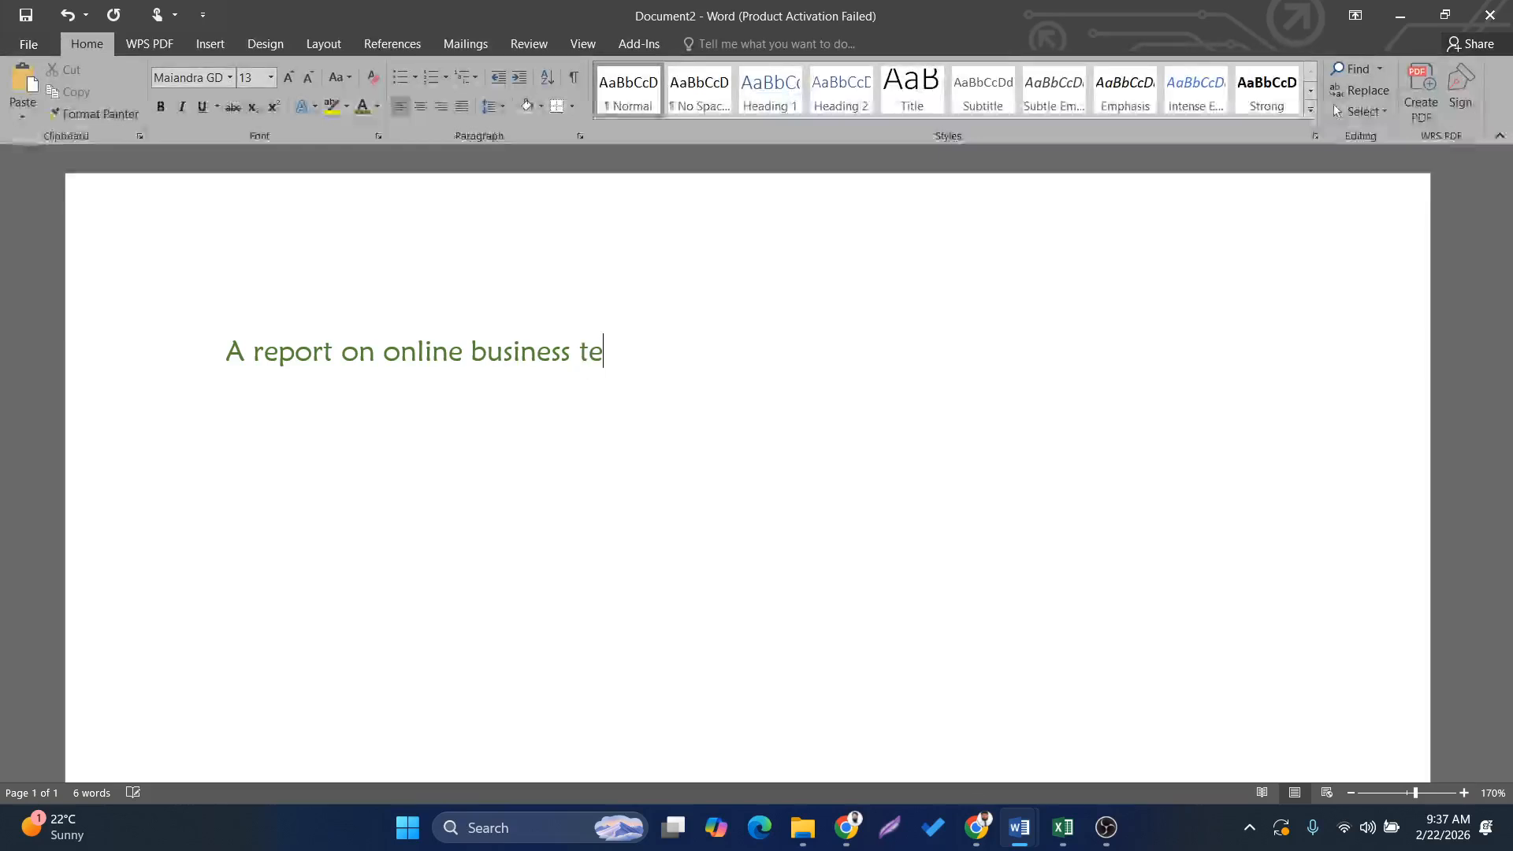
key("BackSpace")
type("red")
key("BackSpace")
type("nd ")
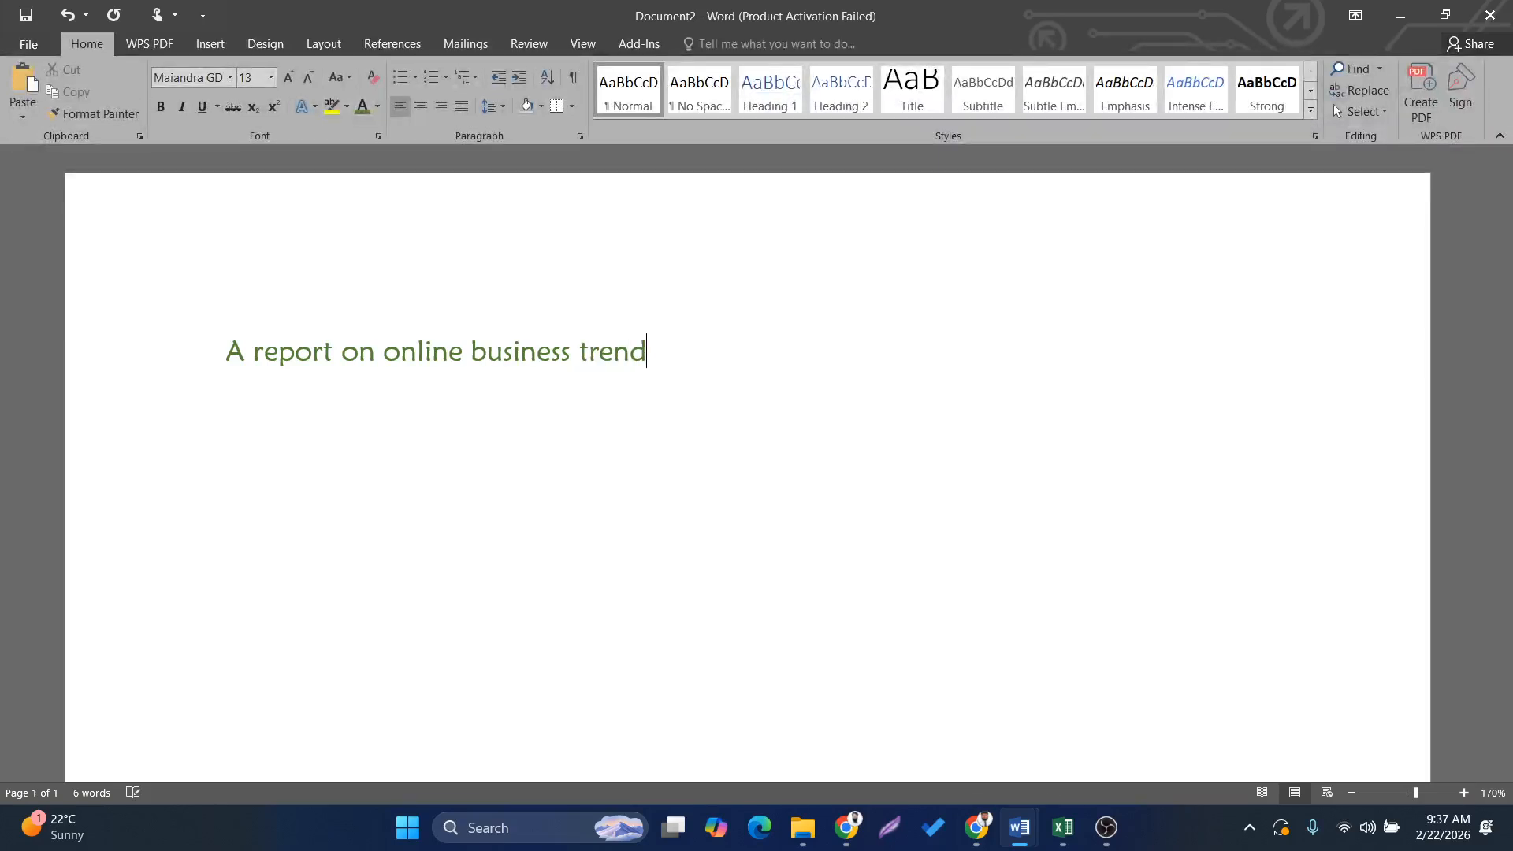
type("a")
key("BackSpace")
type("in Bangla")
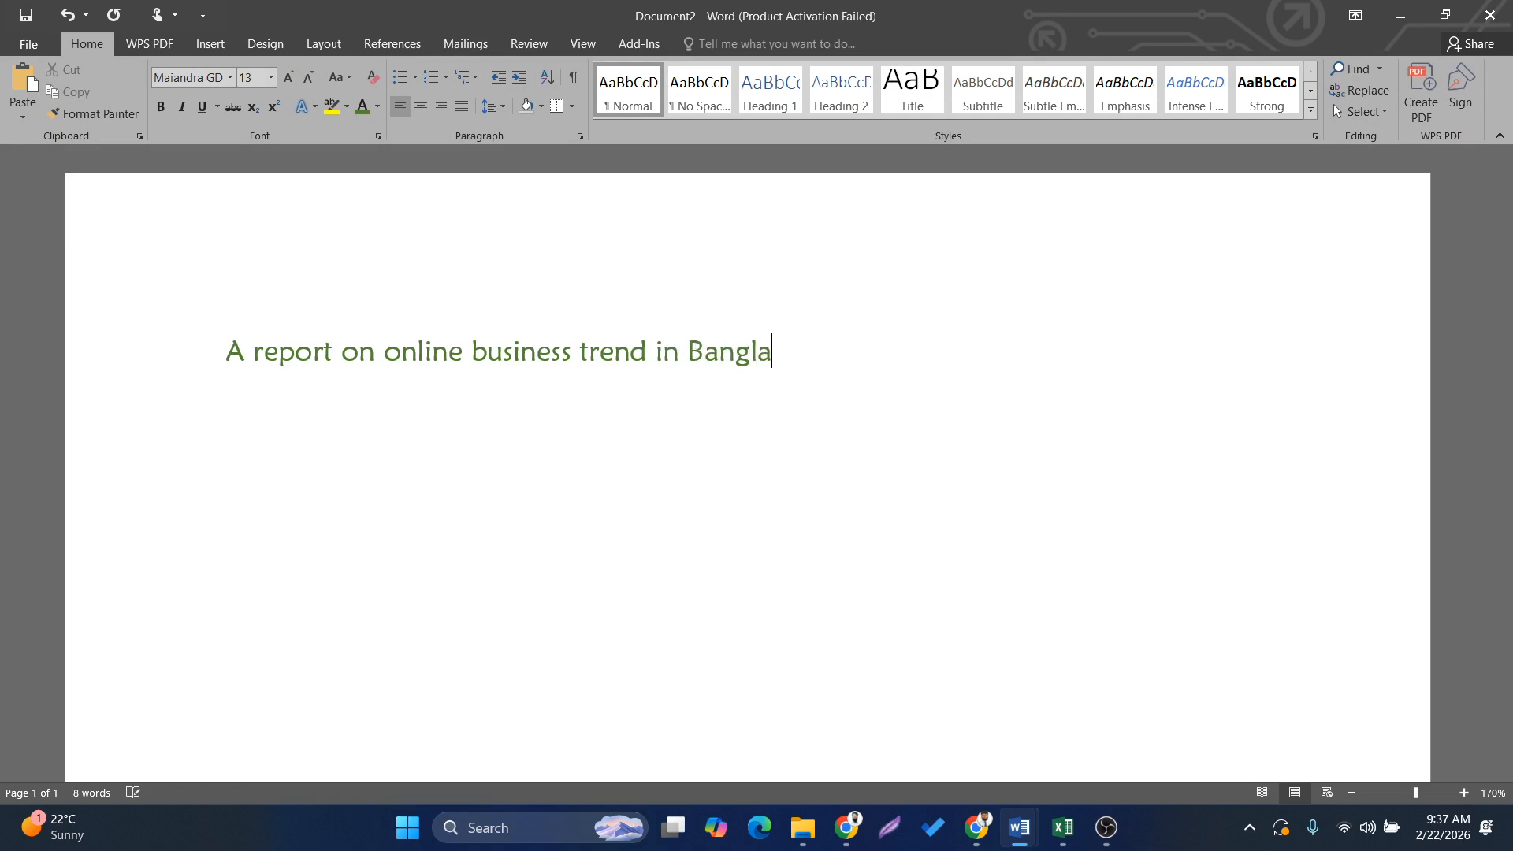
type("desh")
Set the font of the whole report title line to Times New Roman.
double_click(351, 317)
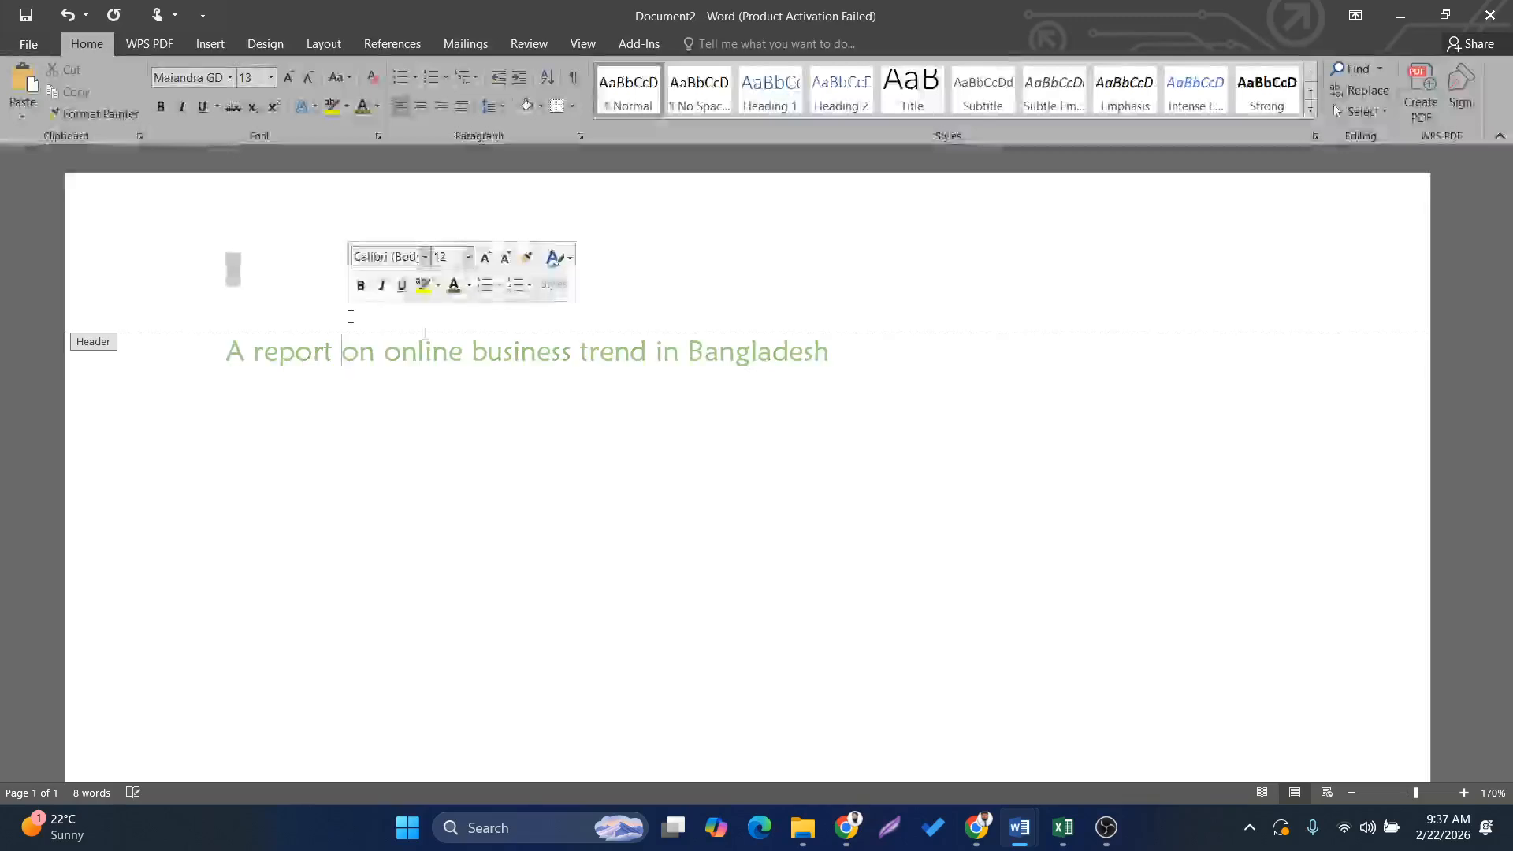
double_click(536, 351)
triple_click(394, 351)
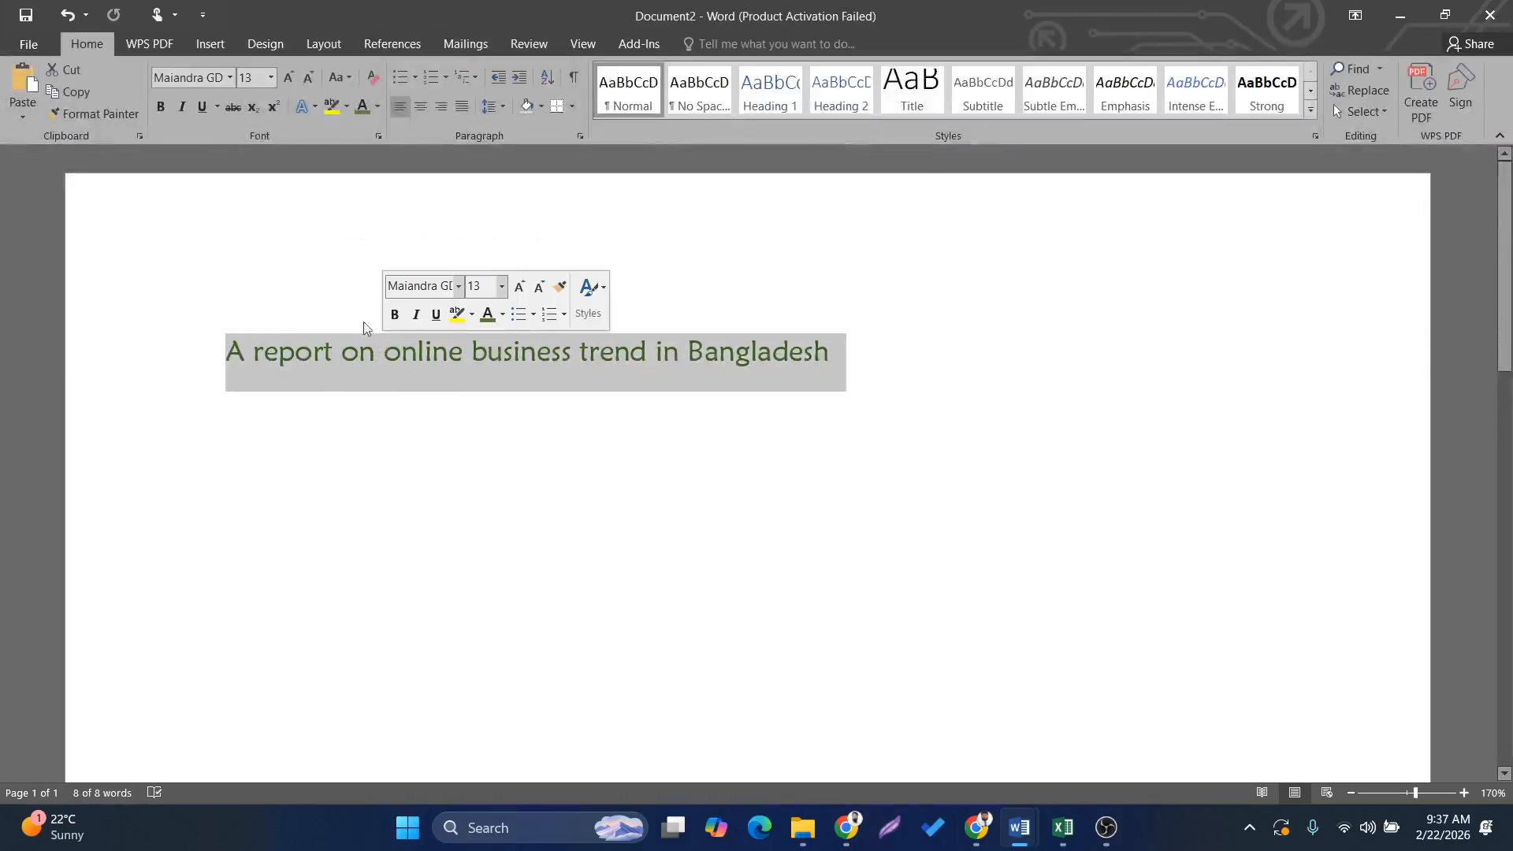
left_click(203, 71)
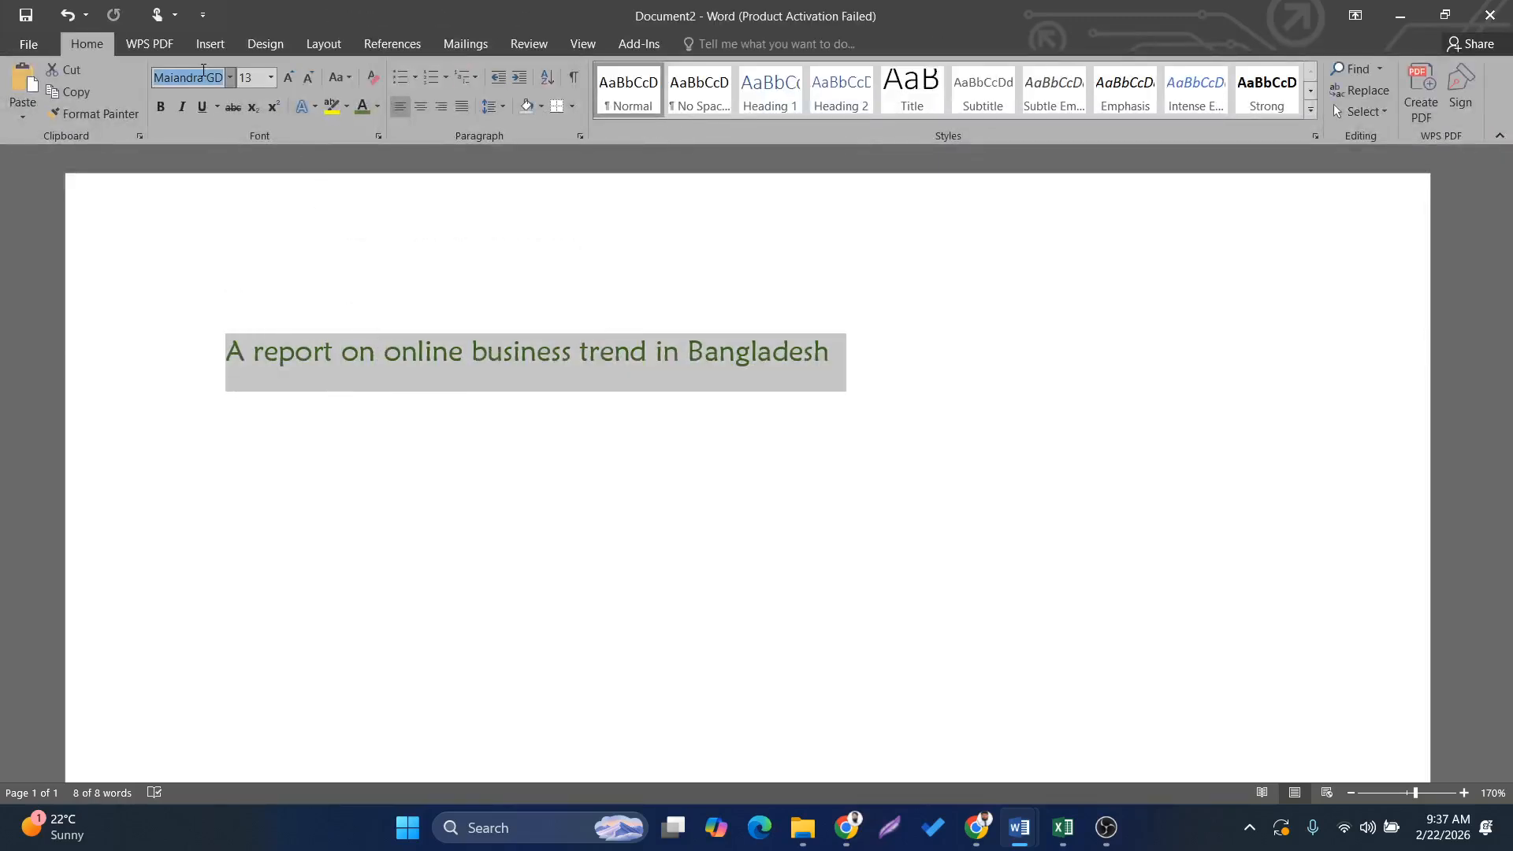
type("Time")
key("Return")
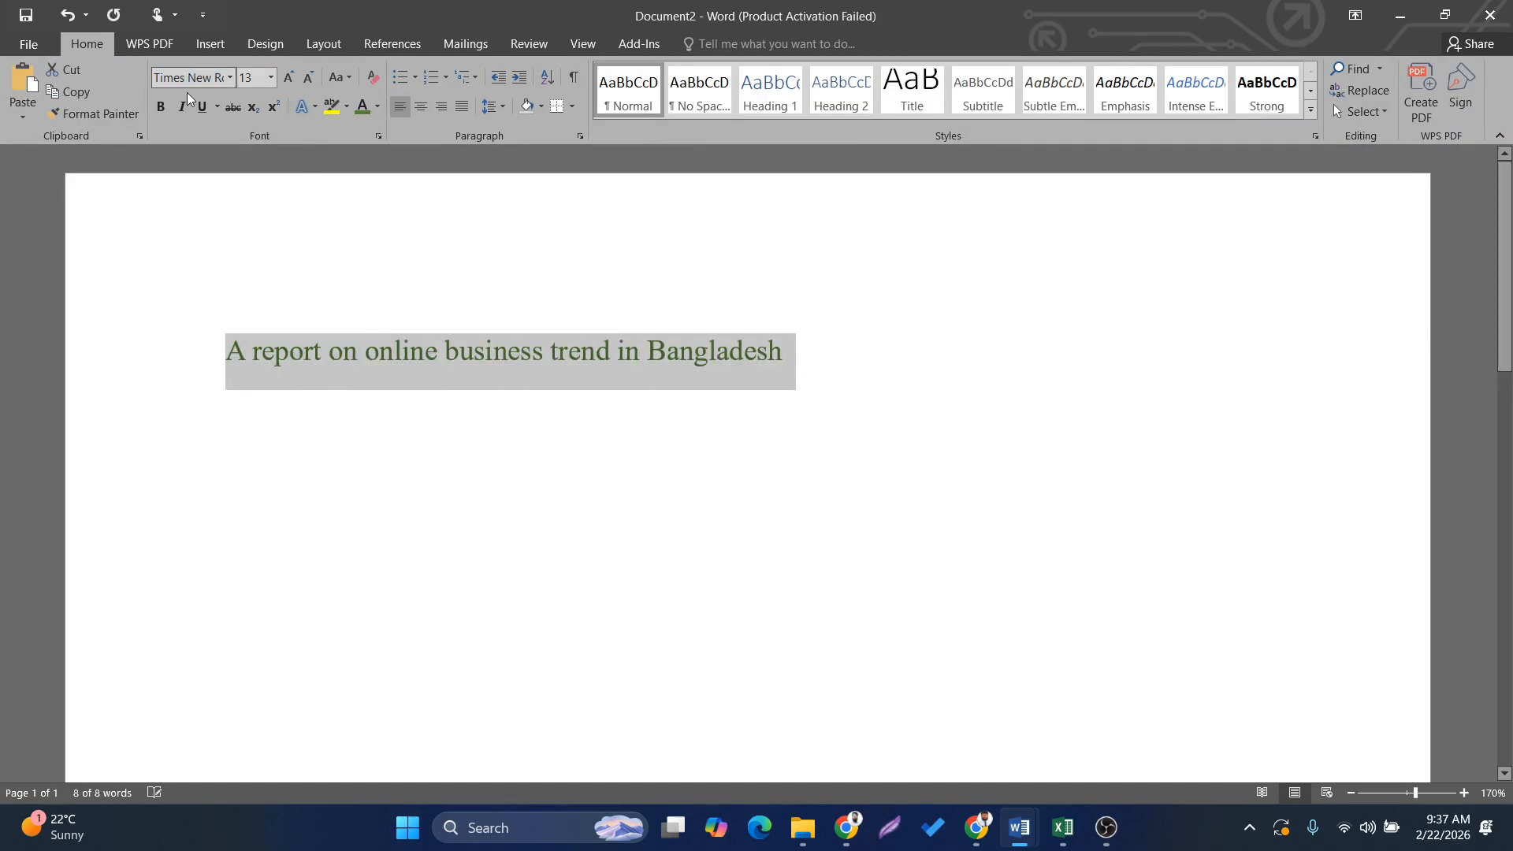
Set the font colour of the report title to Automatic (black) and deselect the line.
left_click(372, 296)
triple_click(388, 351)
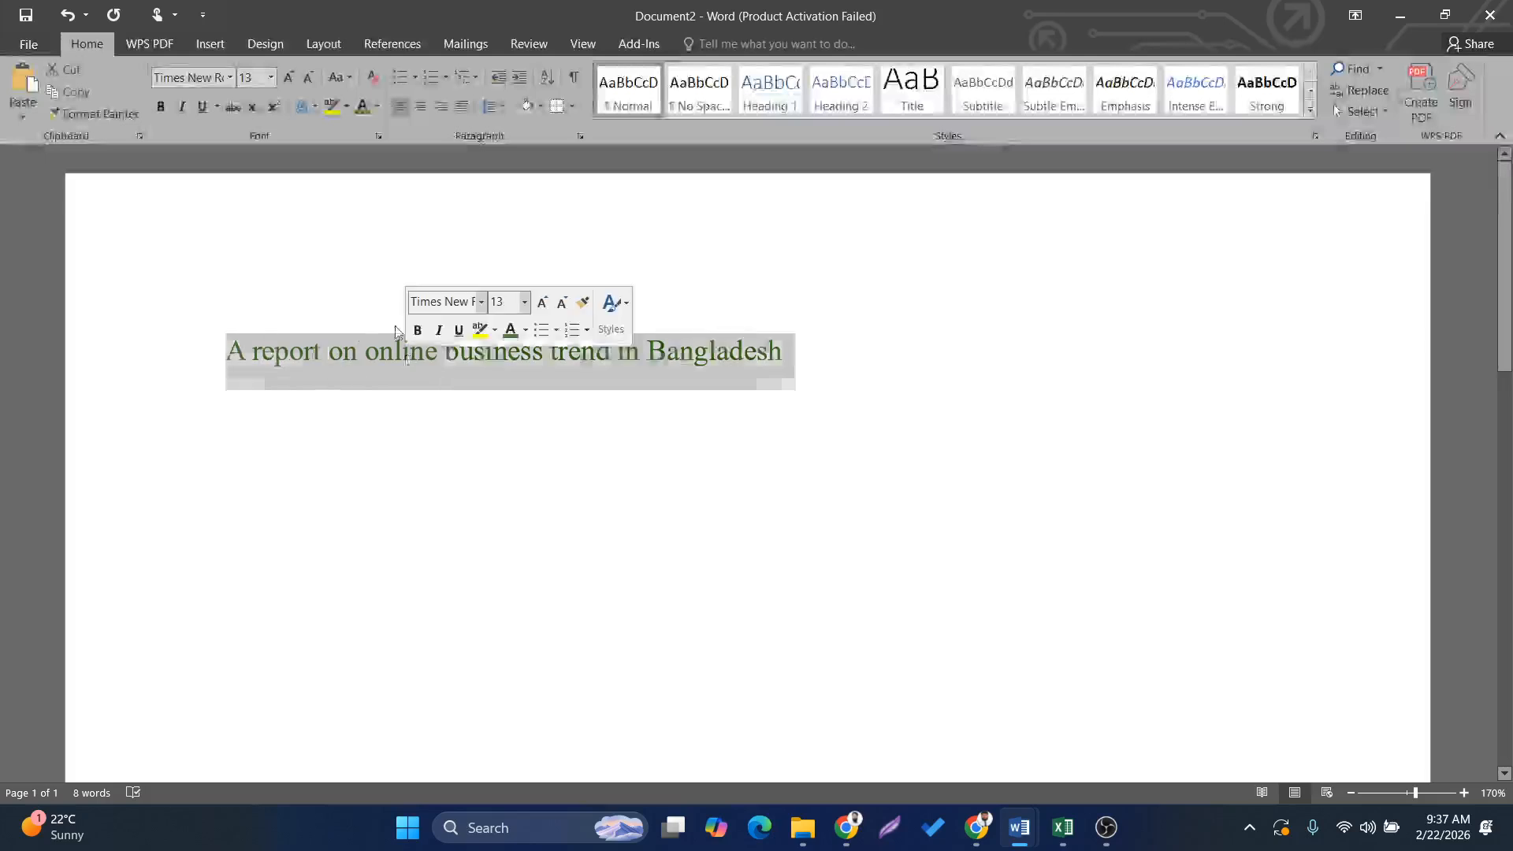
left_click(376, 110)
left_click(410, 129)
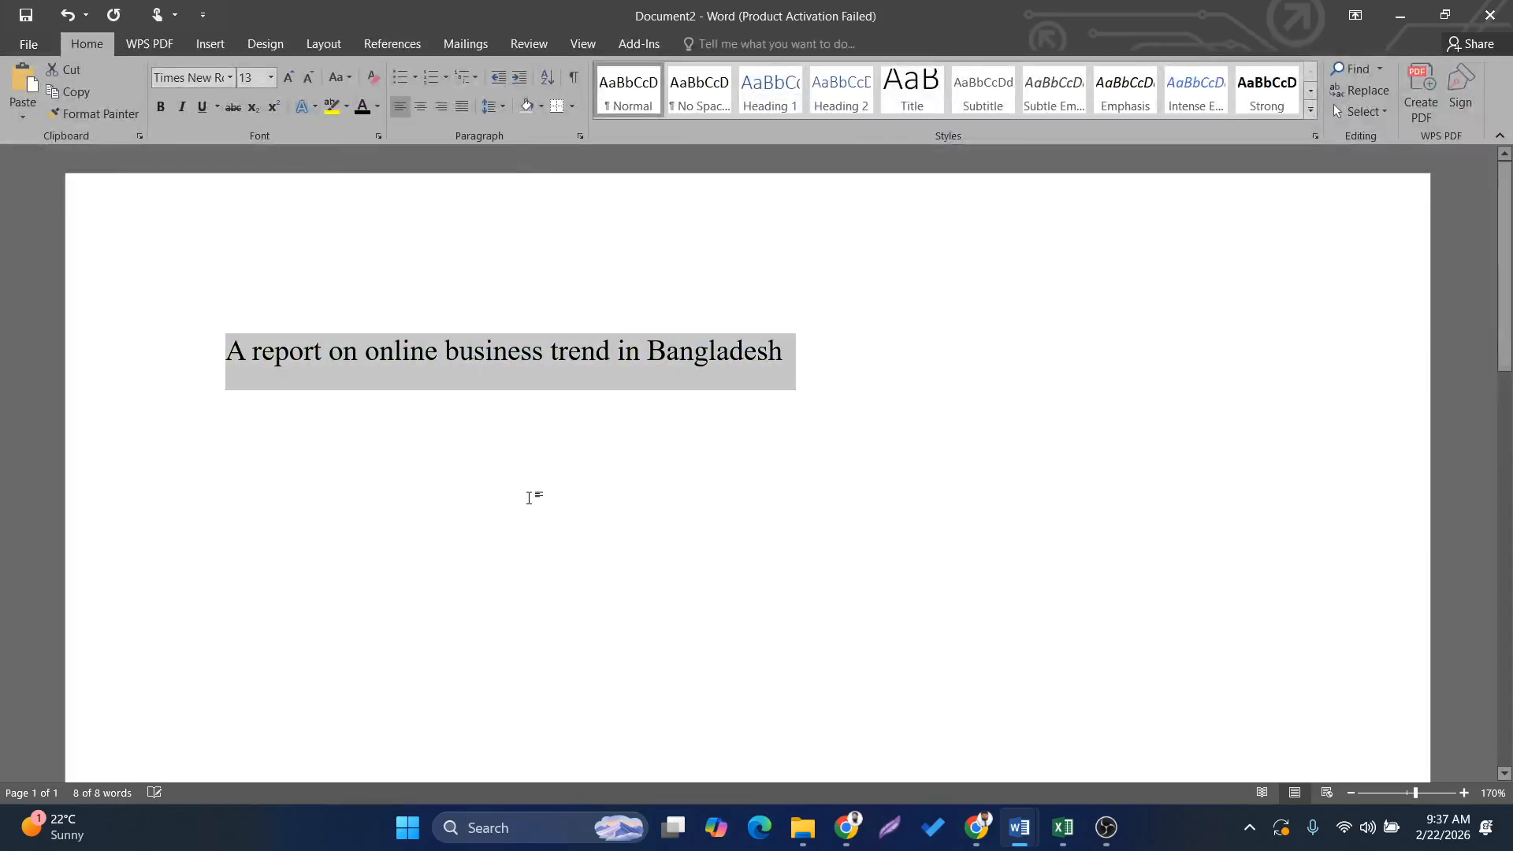
left_click(531, 510)
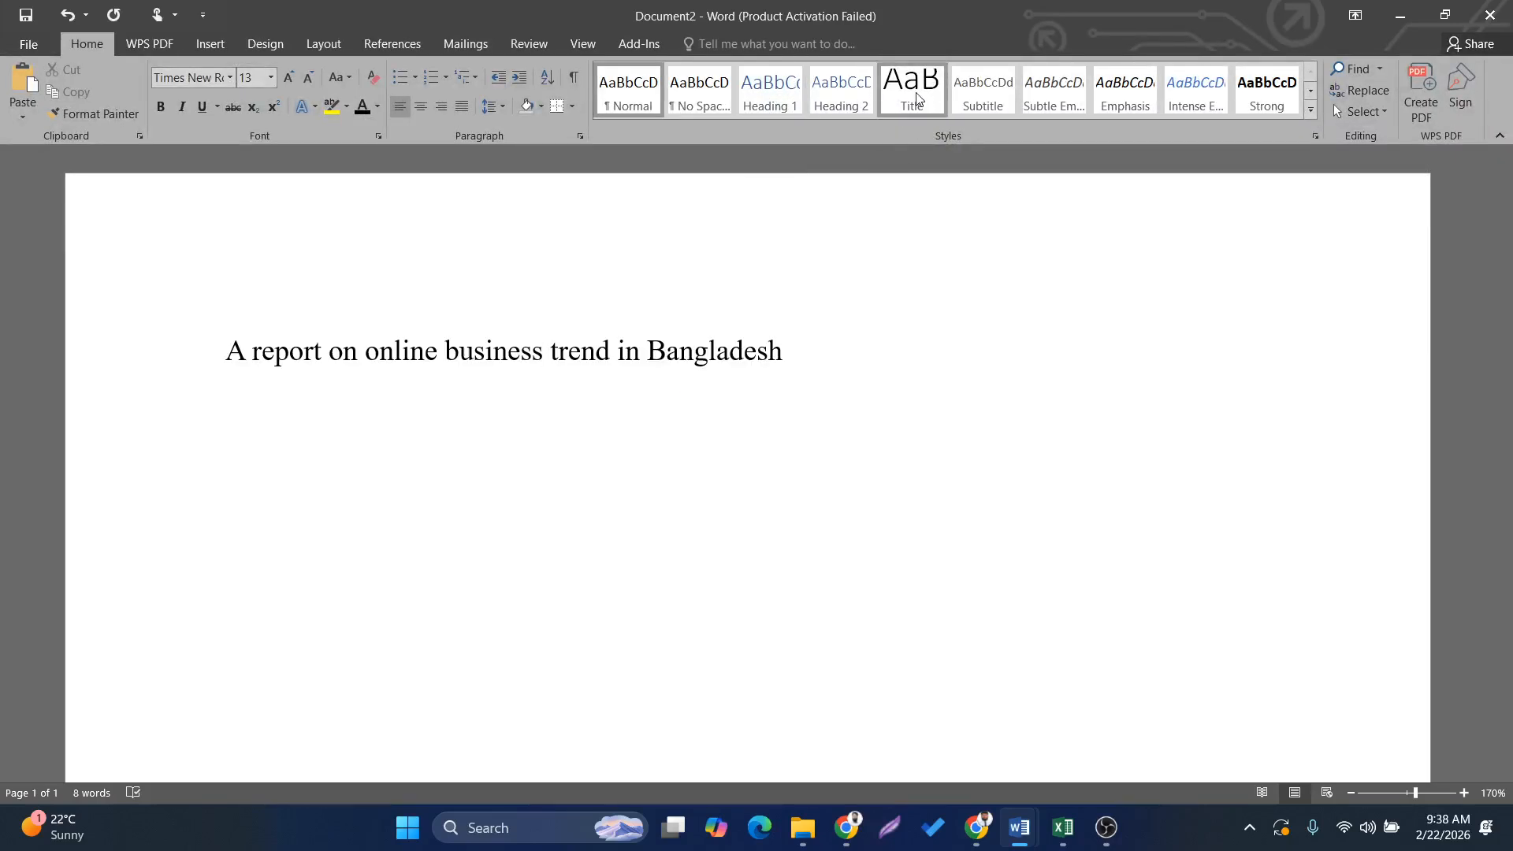
Apply the Title style to the whole report title line and deselect it.
triple_click(473, 351)
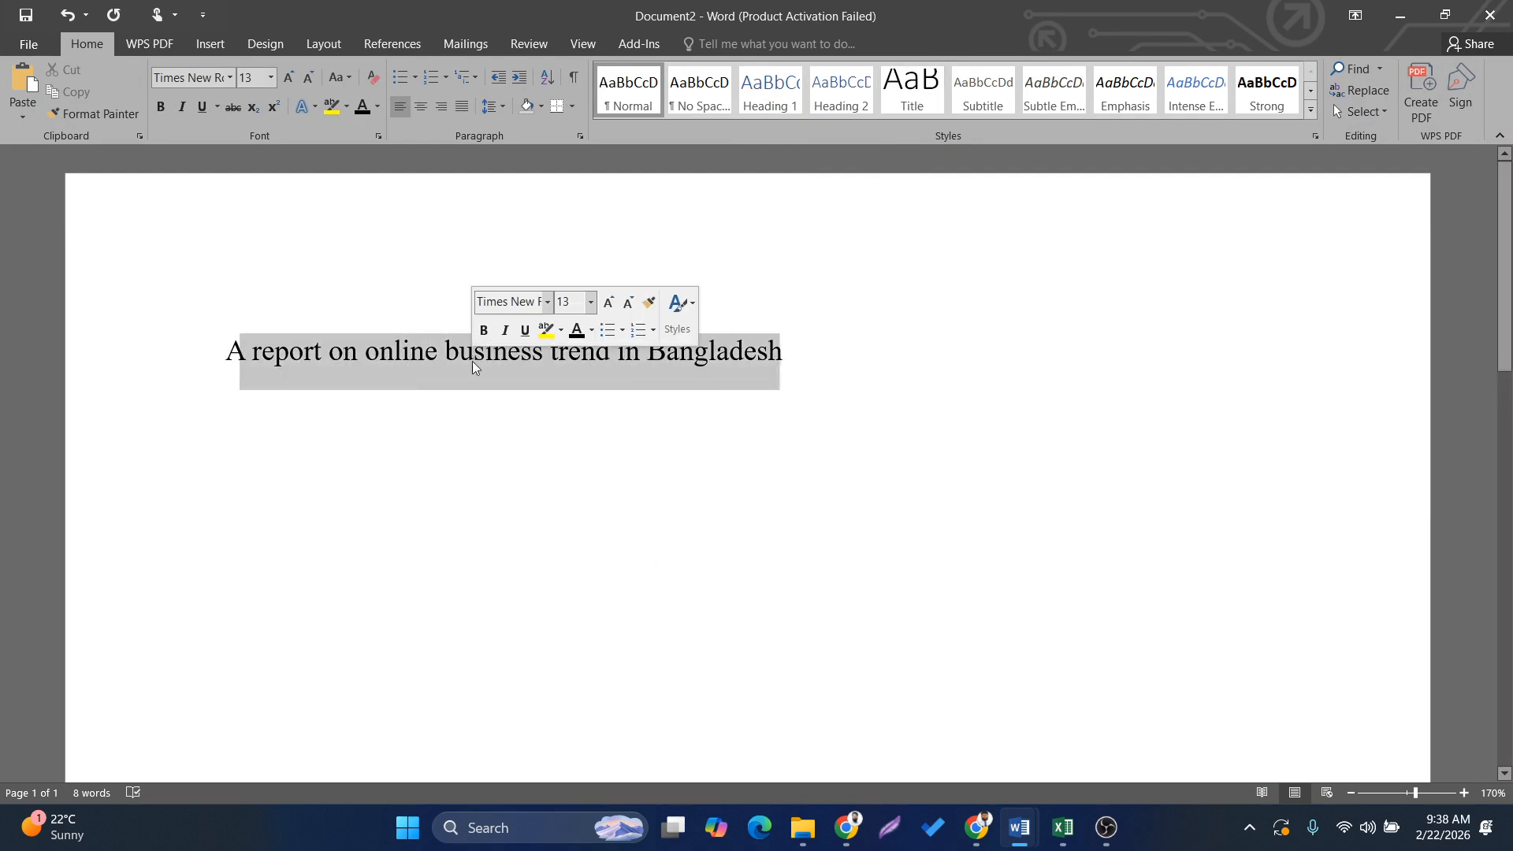
left_click(911, 88)
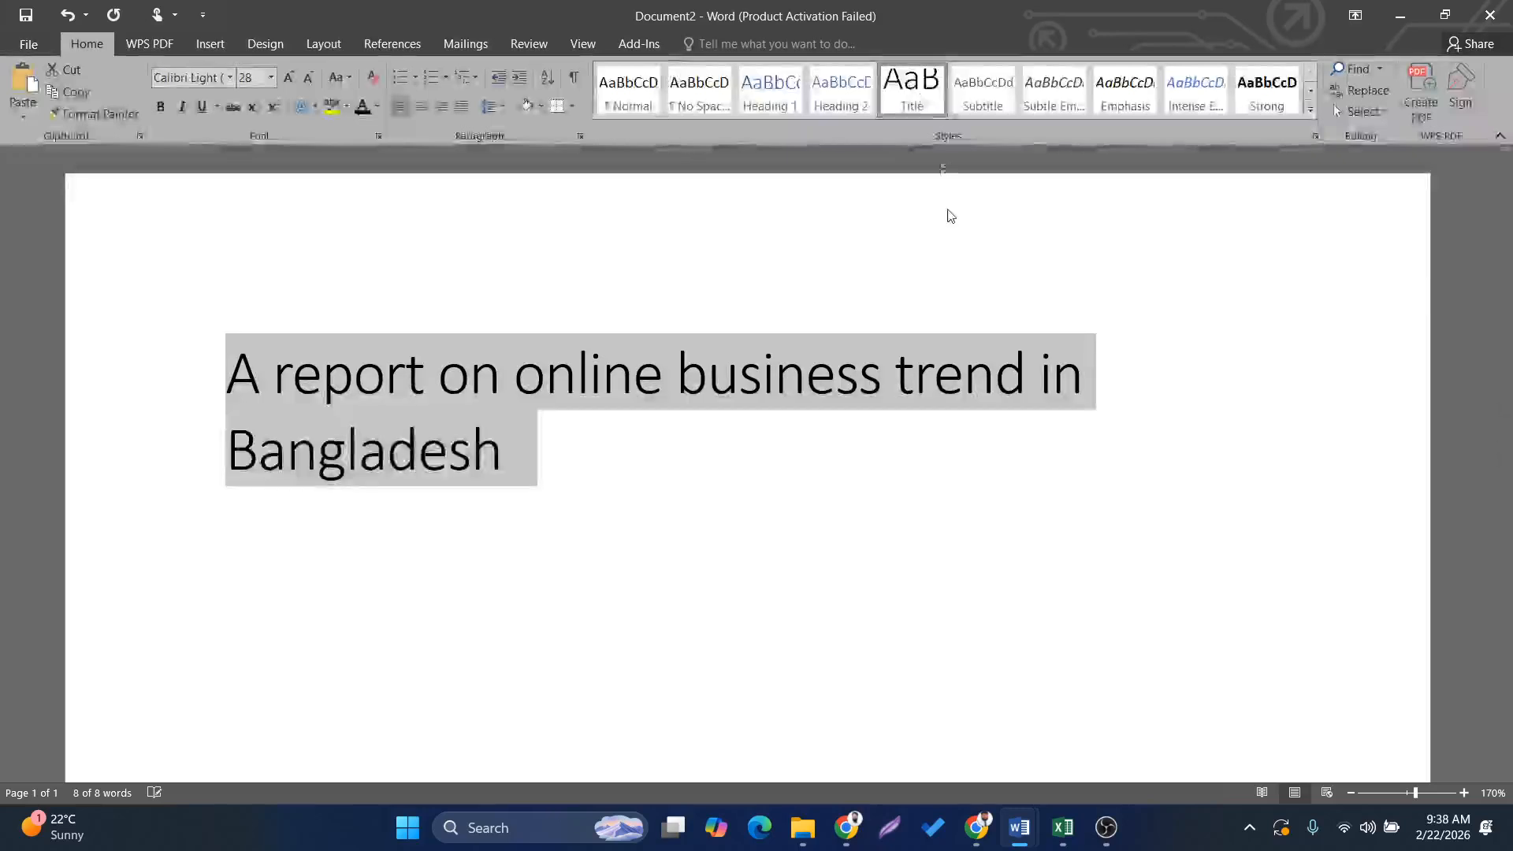
left_click(694, 443)
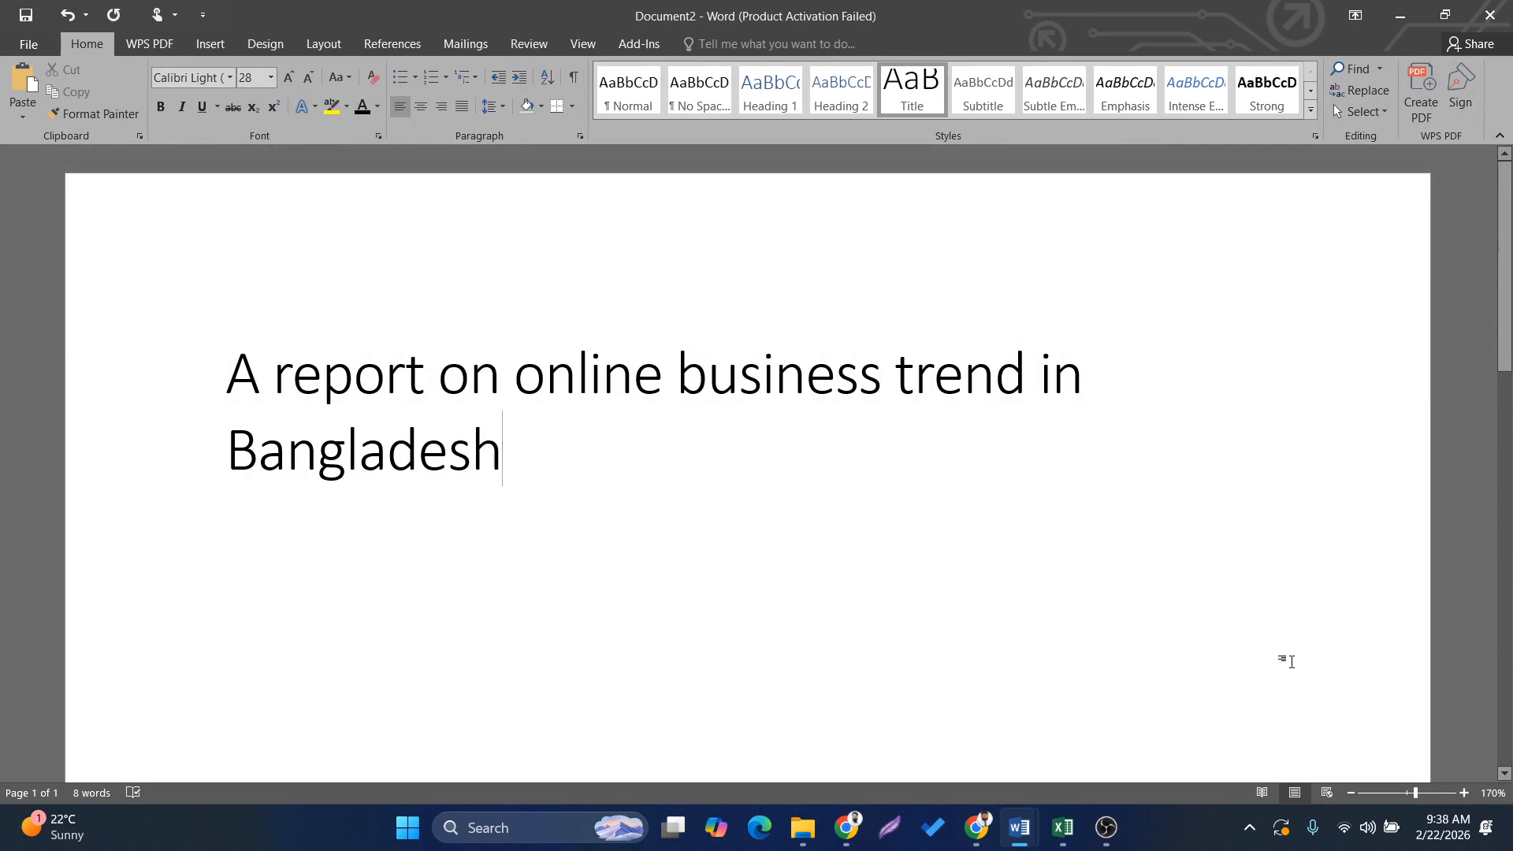
Write "Introduction:" on a new line below the title, followed by a sentence of placeholder words ending with a period.
scroll(963, 604, "down", 2)
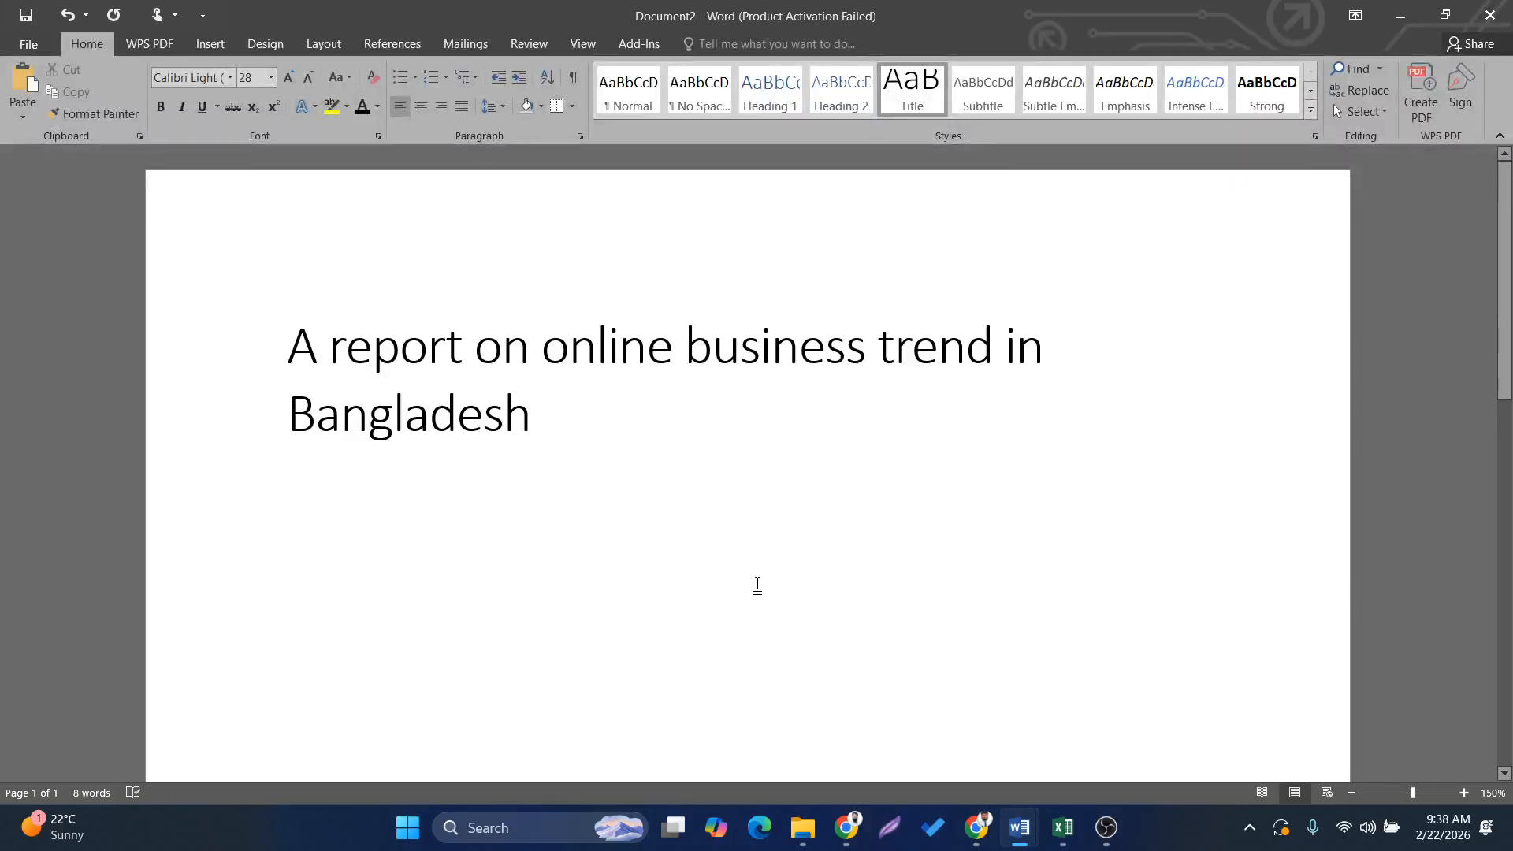
key("Return")
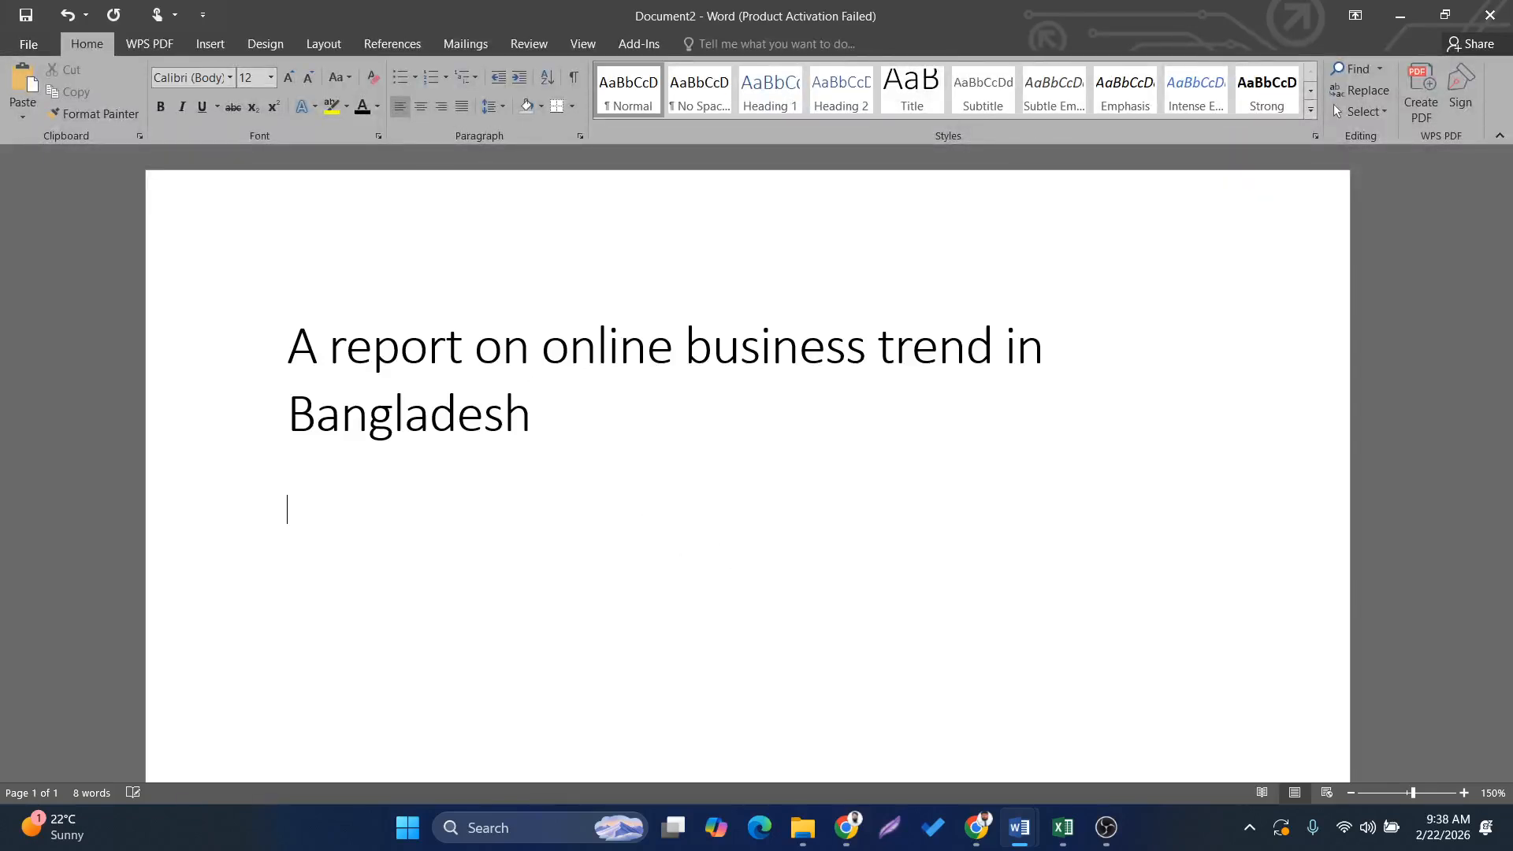
type("Introduction:")
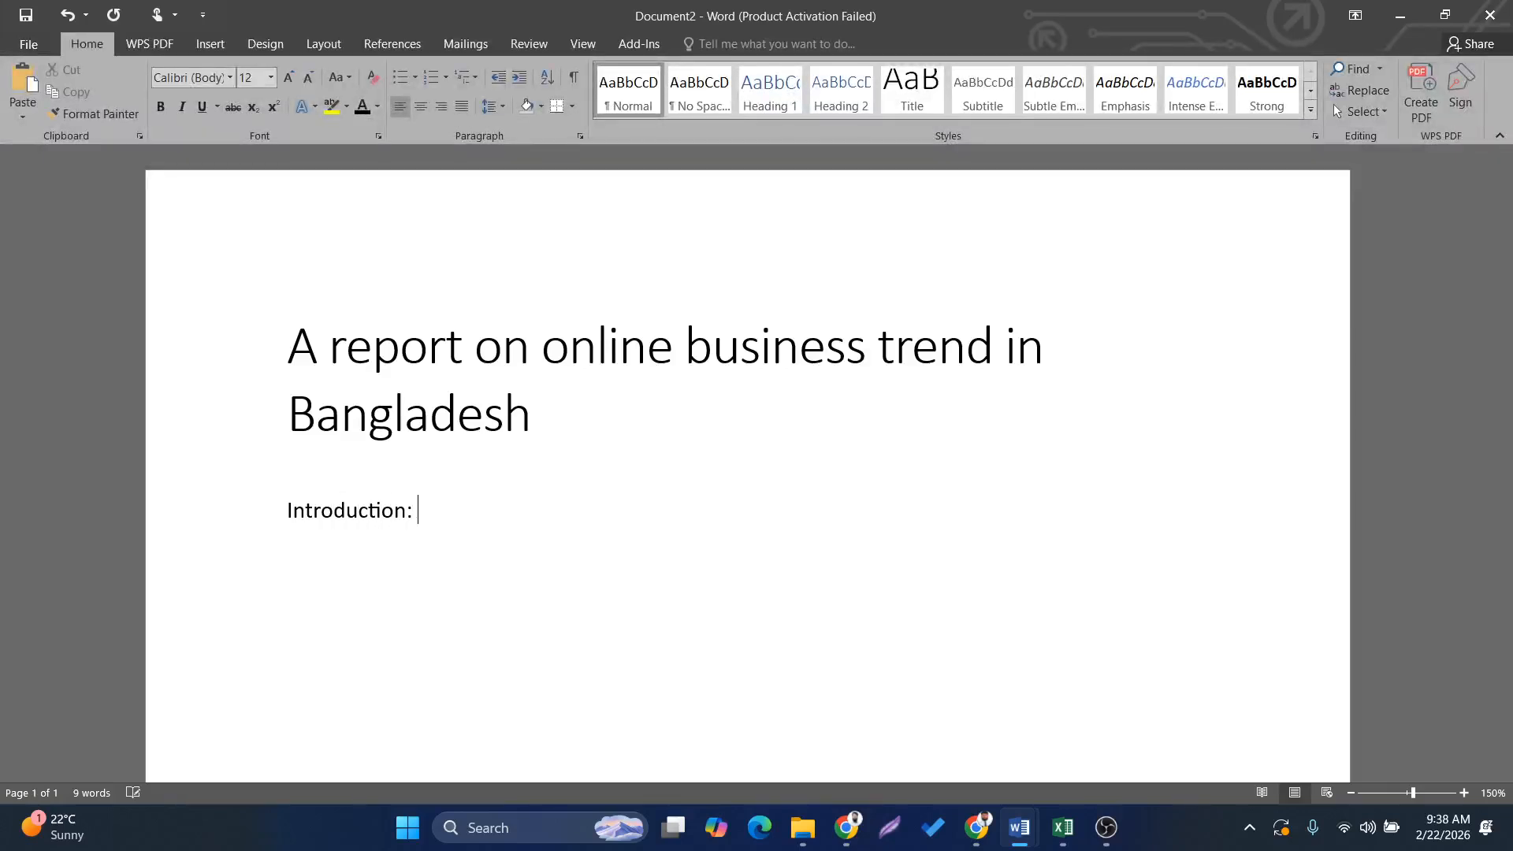
type(" lks dsds foiusdifodsaoifydsf")
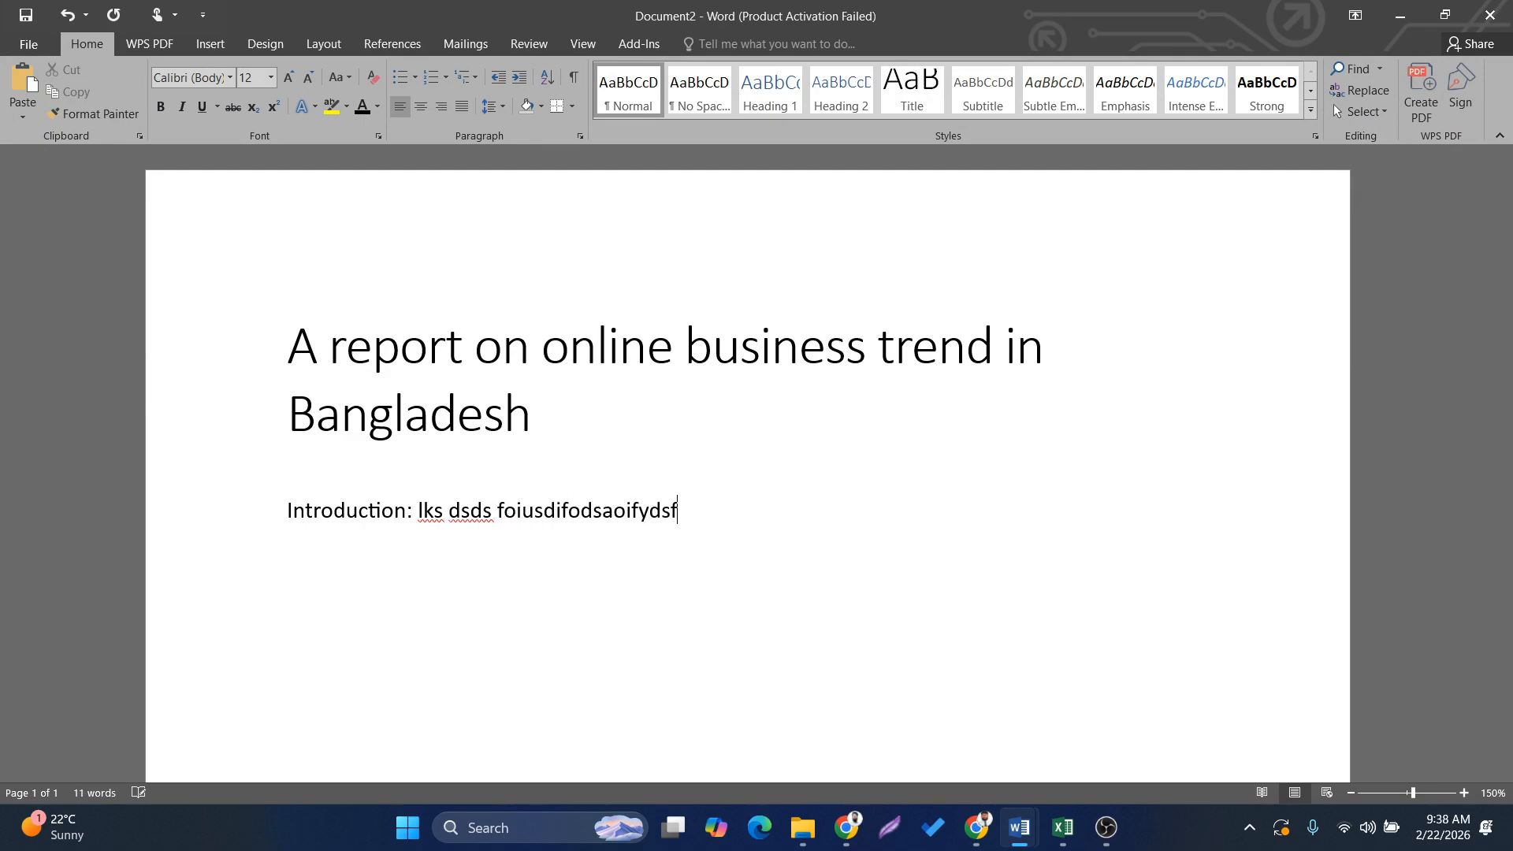
type("dsfdsfdsab bgrberer")
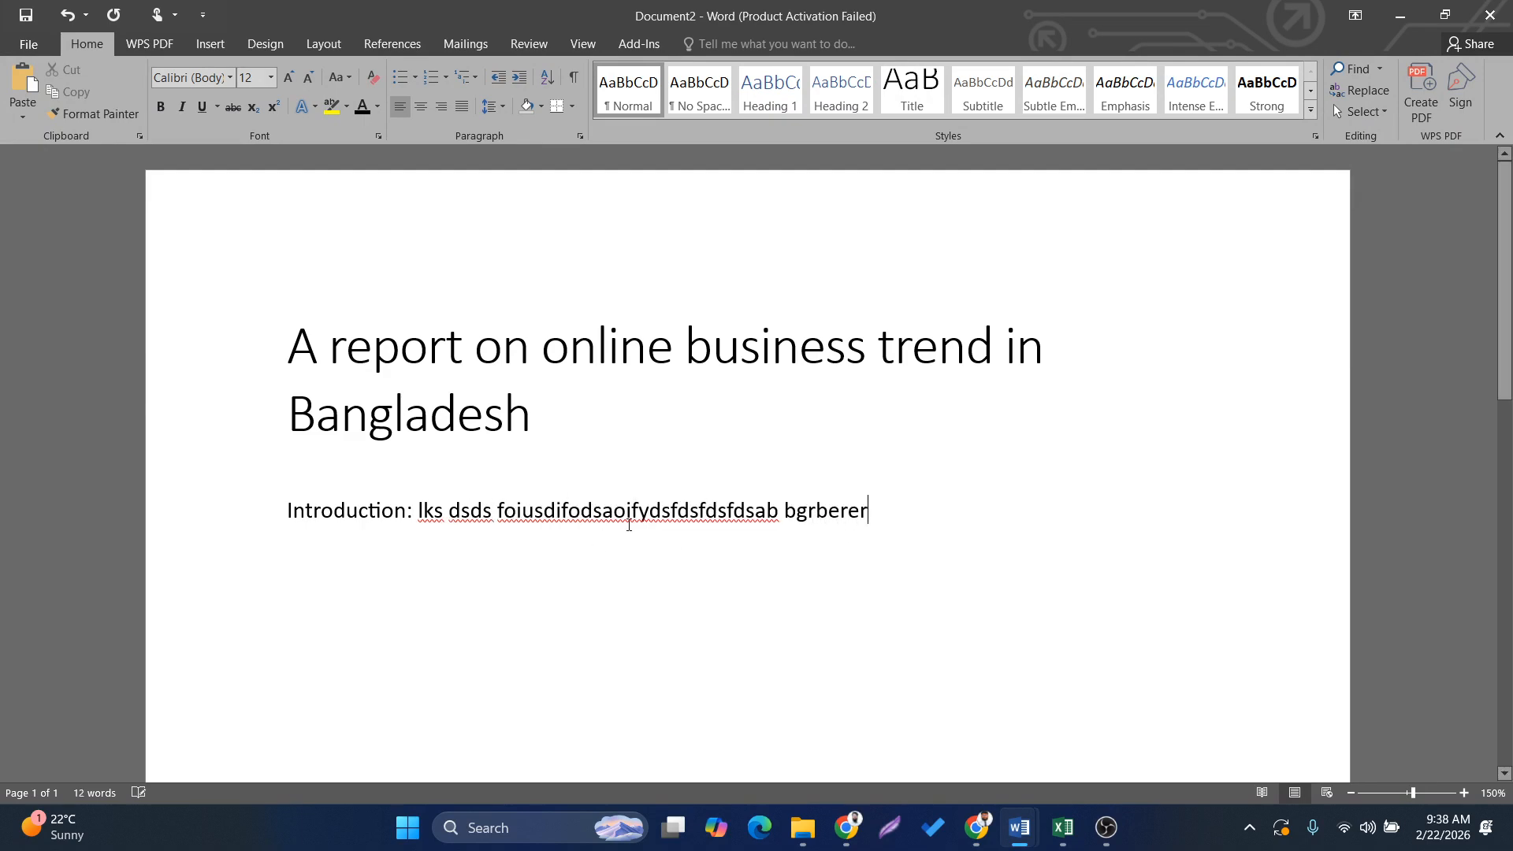
left_click(629, 525)
left_click(699, 520)
left_click(888, 517)
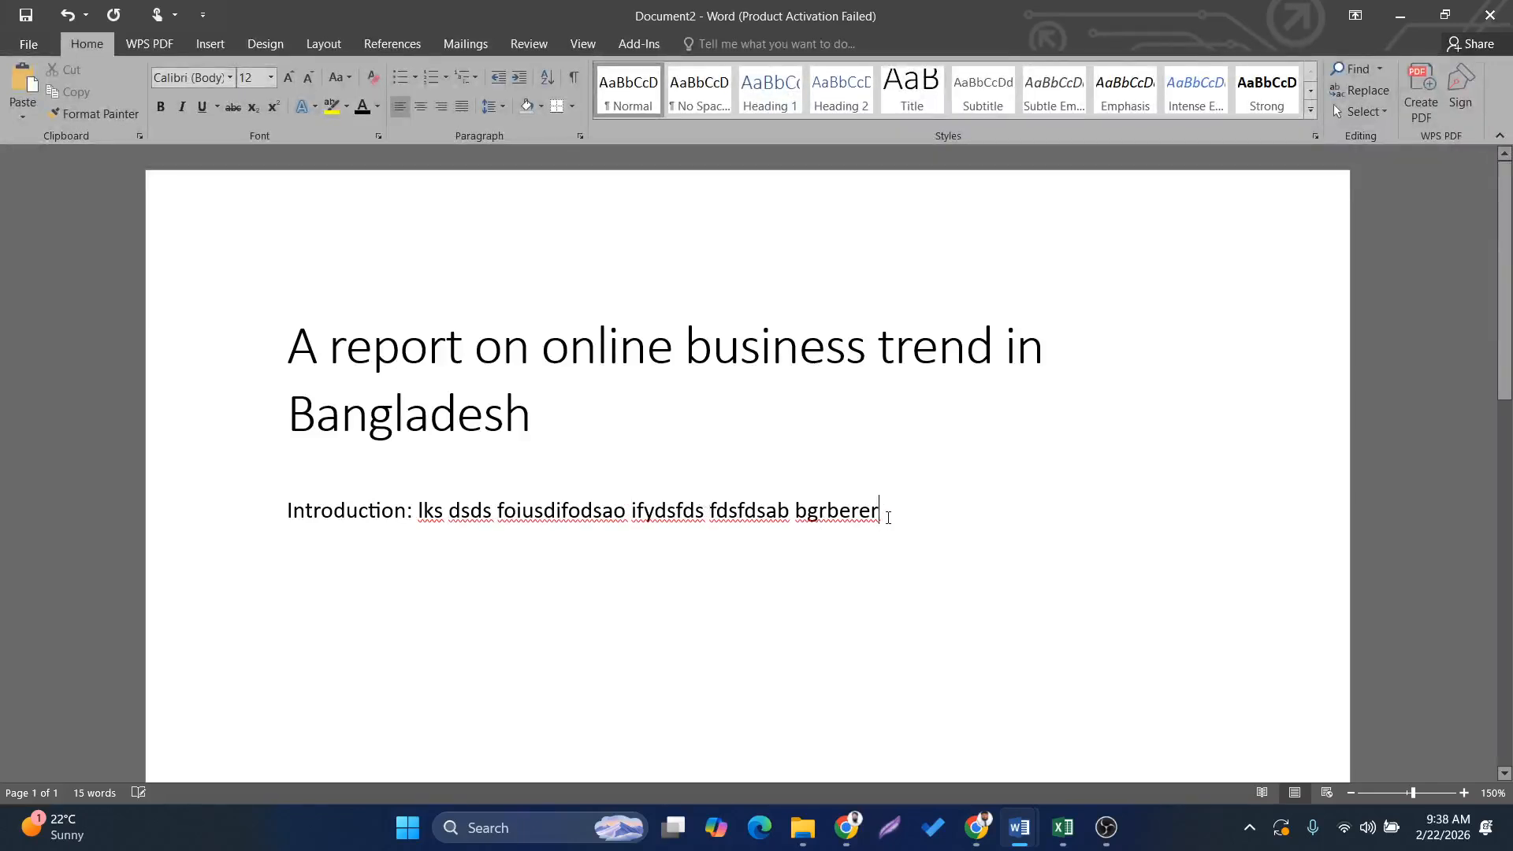
type(".")
Split the placeholder text after "Introduction:" into its own paragraph below it.
left_click_drag(418, 512, 310, 516)
left_click(516, 513)
key("Return")
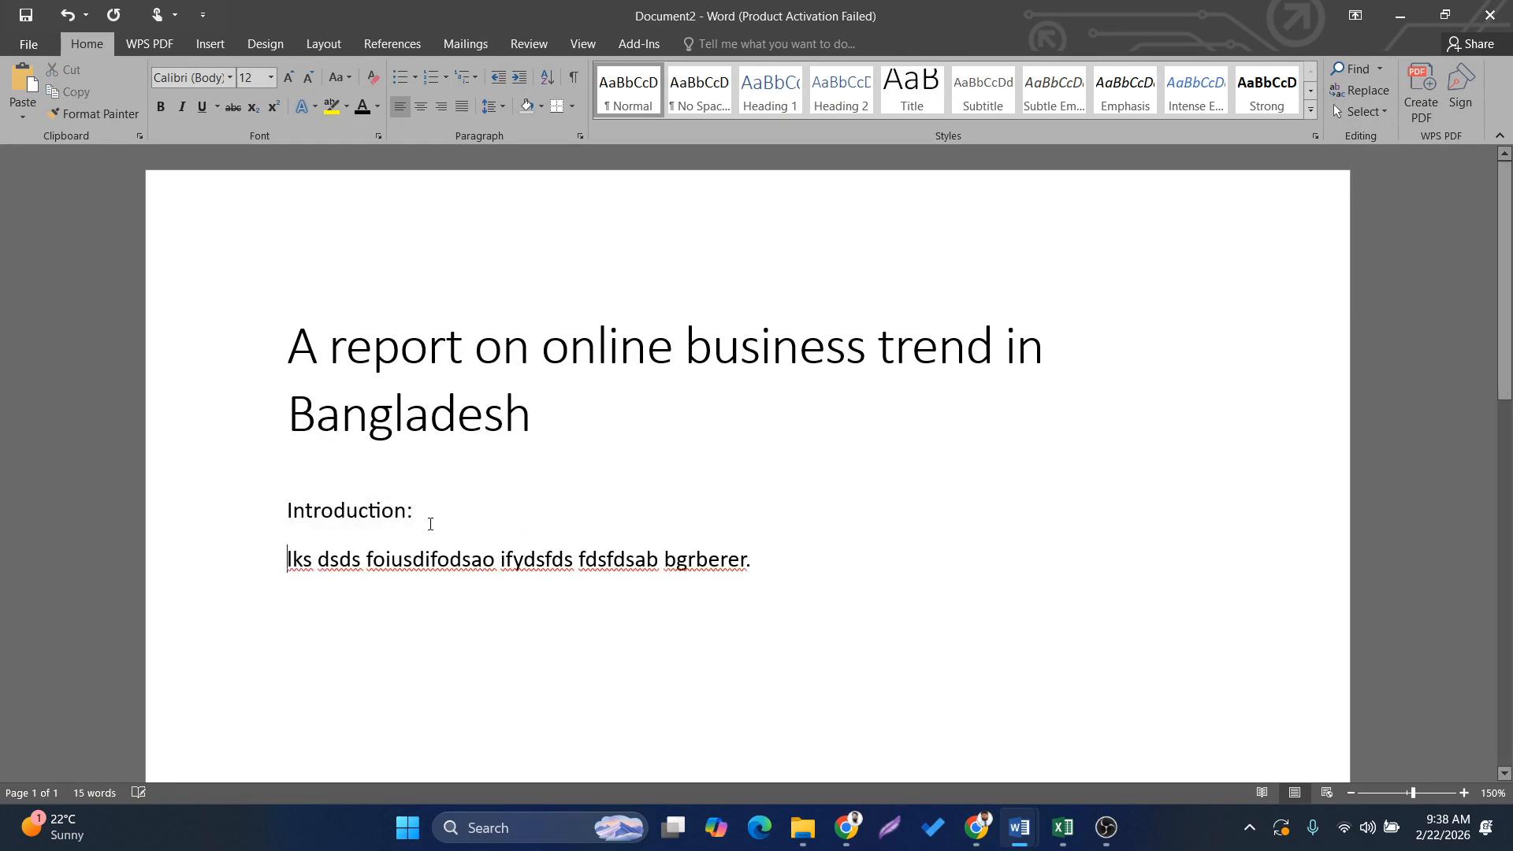
key("ctrl+z")
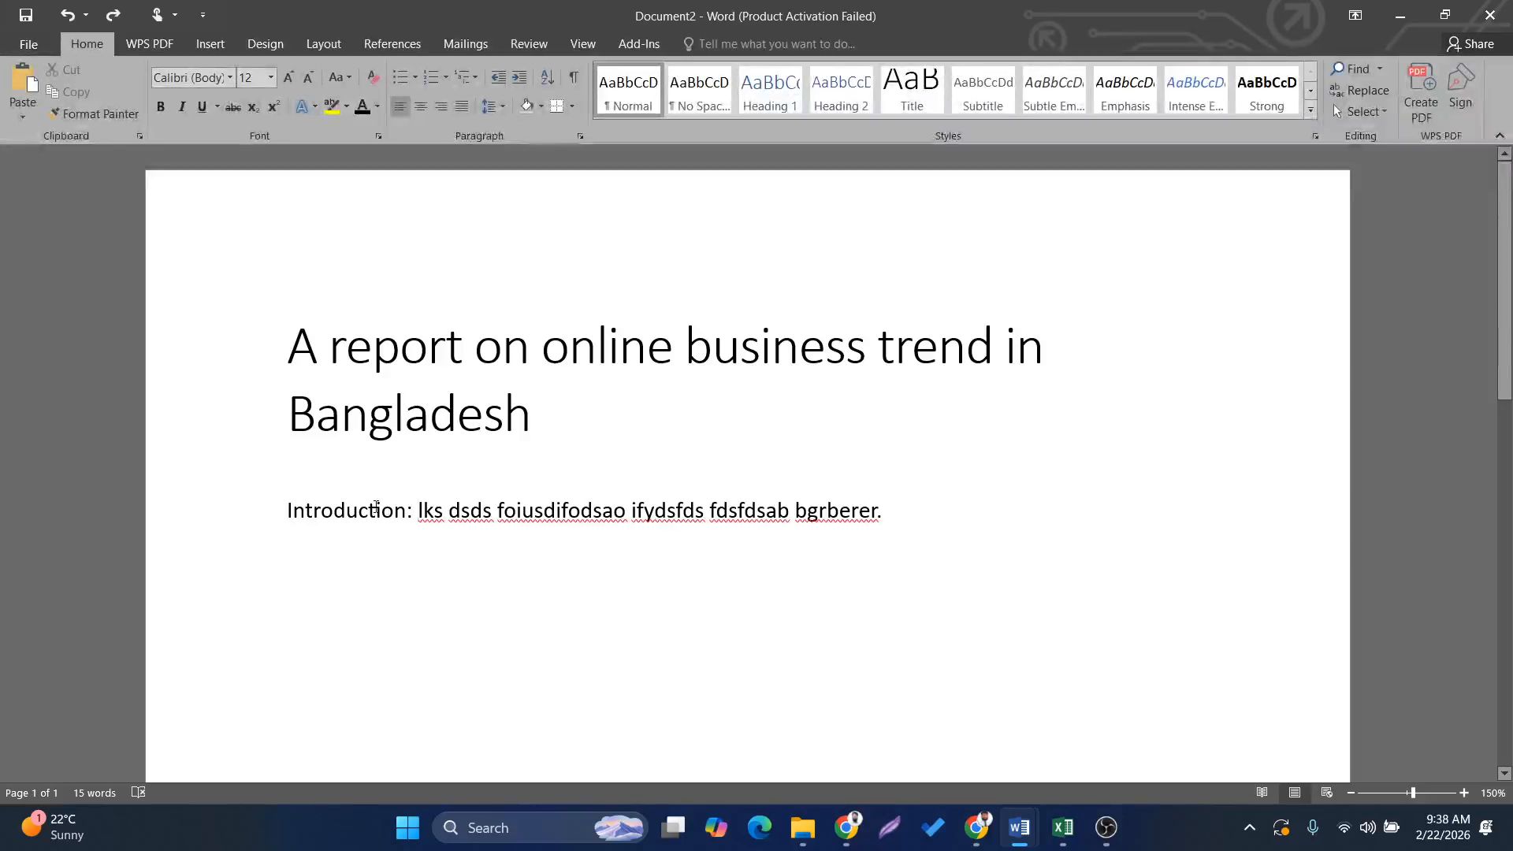
key("Return")
Apply the Heading 1 style to the "Introduction:" line.
left_click(253, 505)
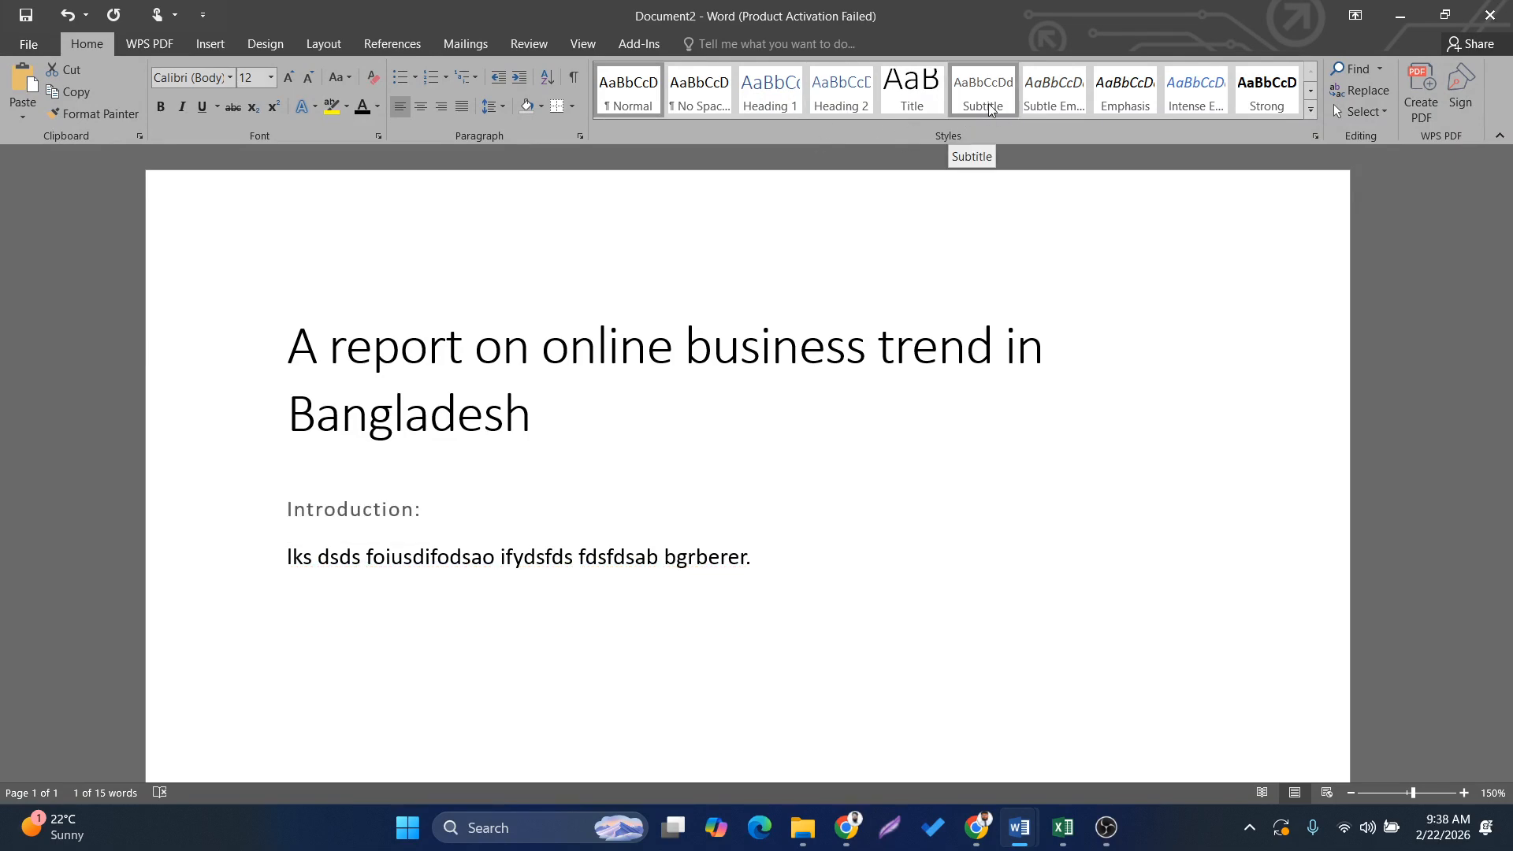
left_click(770, 88)
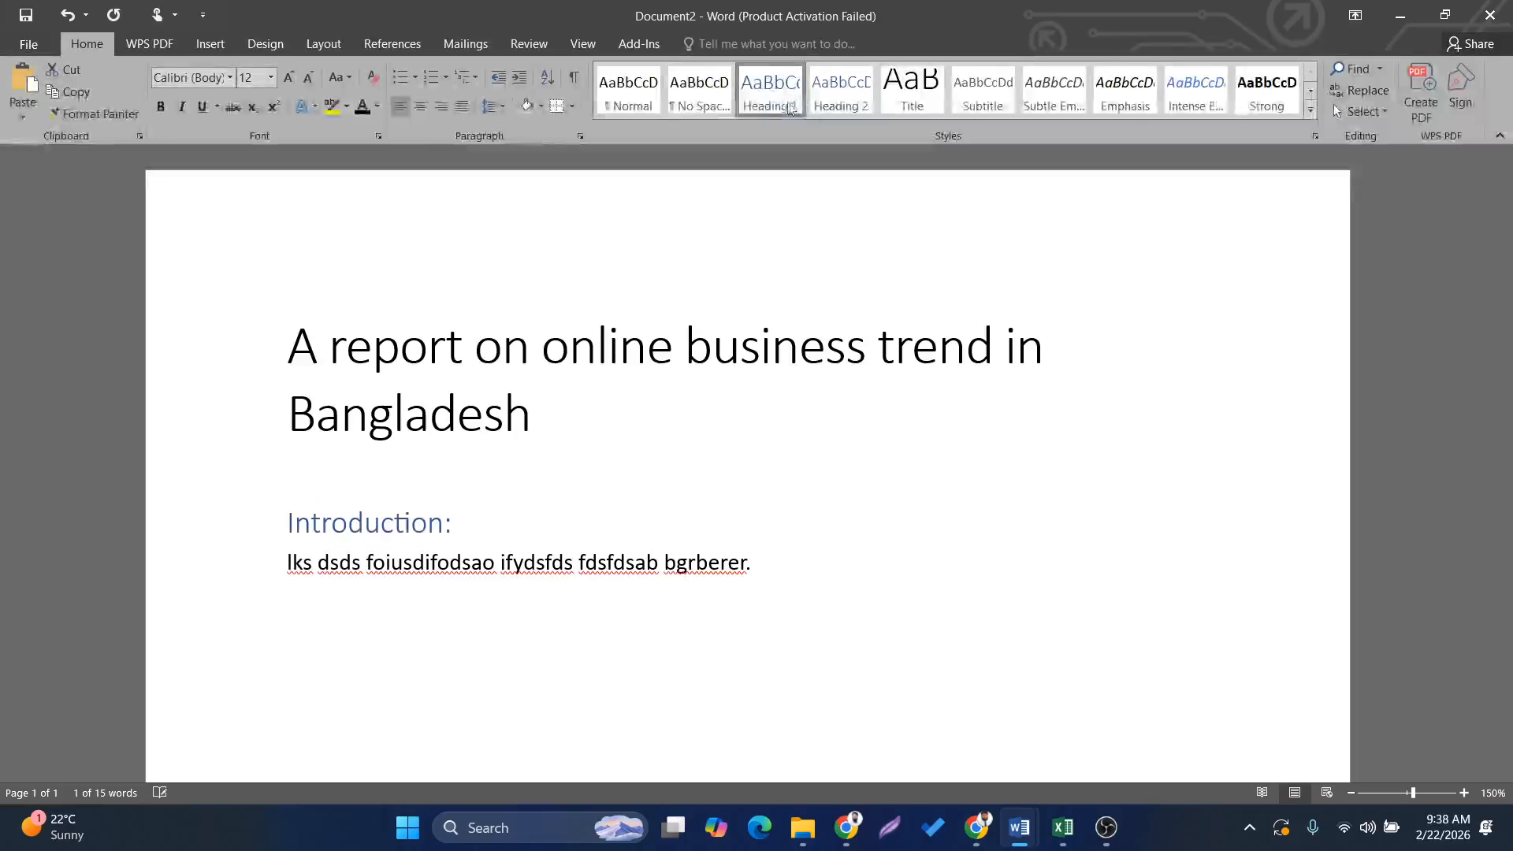
left_click(521, 572)
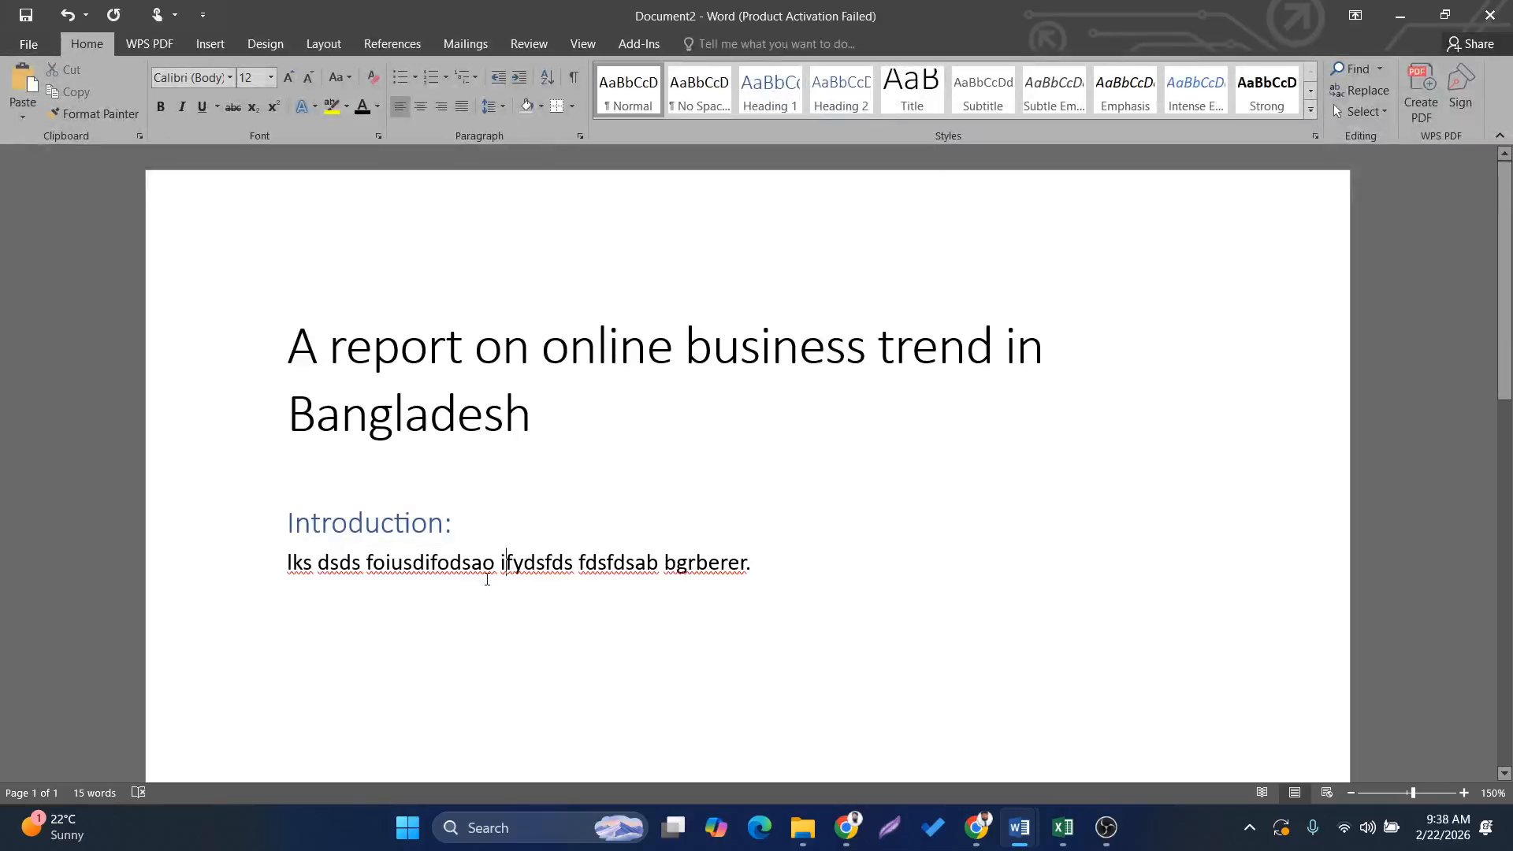
Add a few filler letters to the Introduction paragraph and write "Background" on a new line below it, leaving an empty line between.
type("dsfsdf")
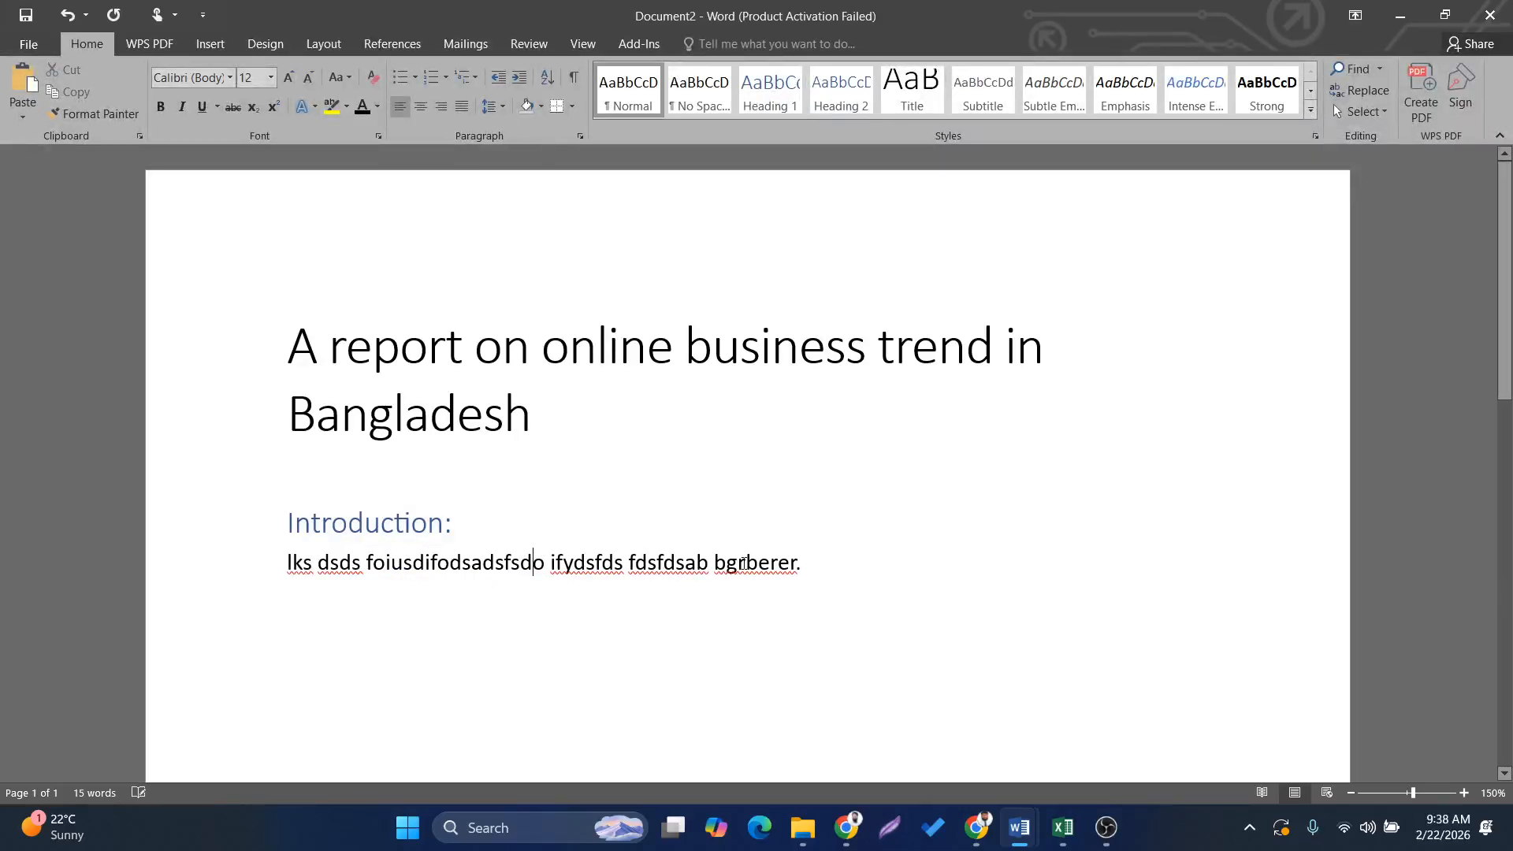
left_click(868, 552)
key("Return")
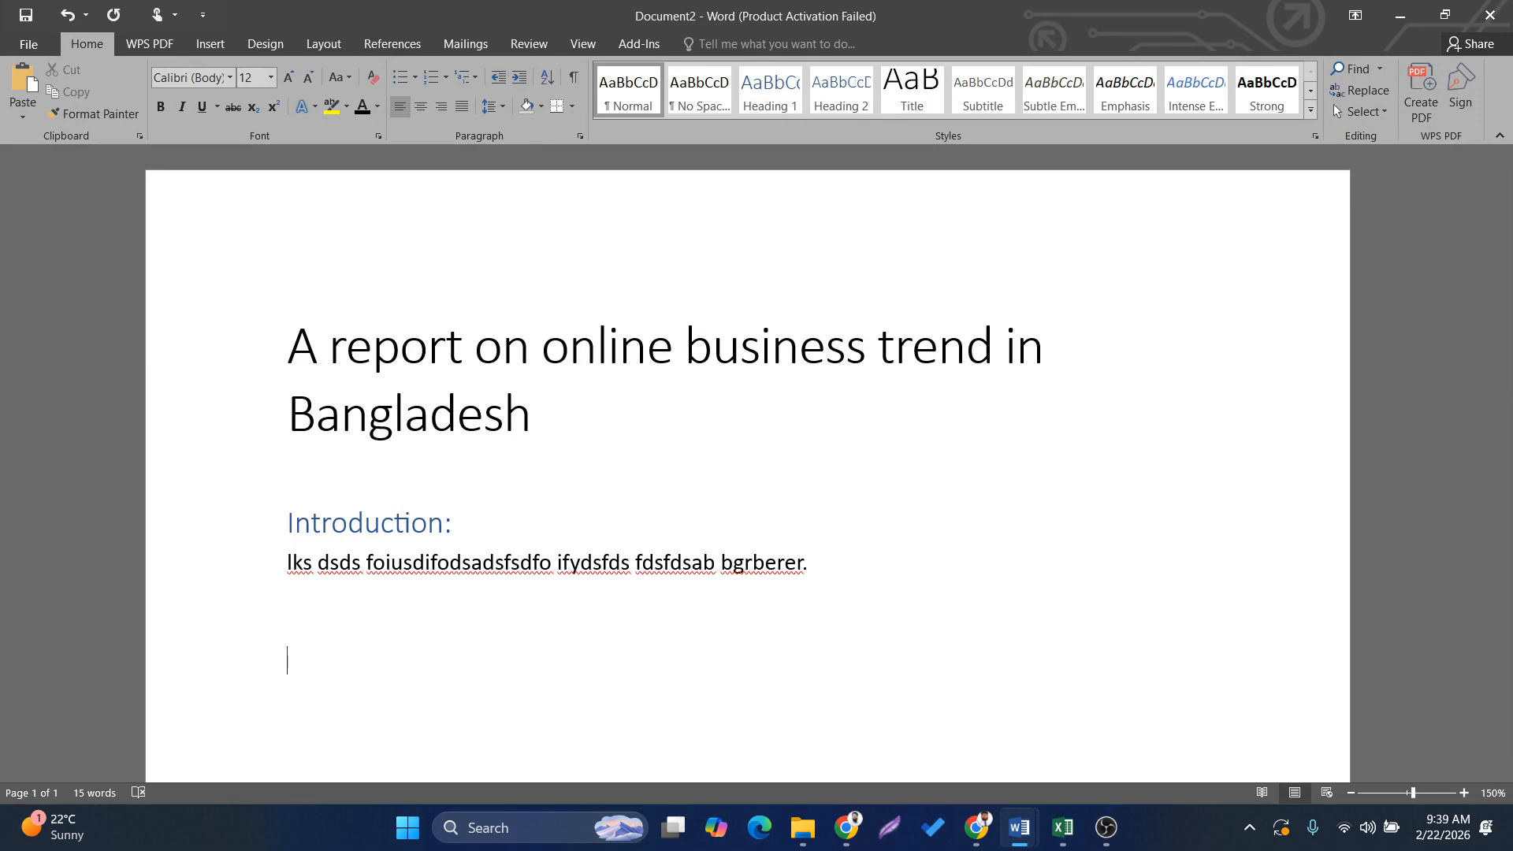
type("back")
key("BackSpace")
key("BackSpace")
key("BackSpace")
key("BackSpace")
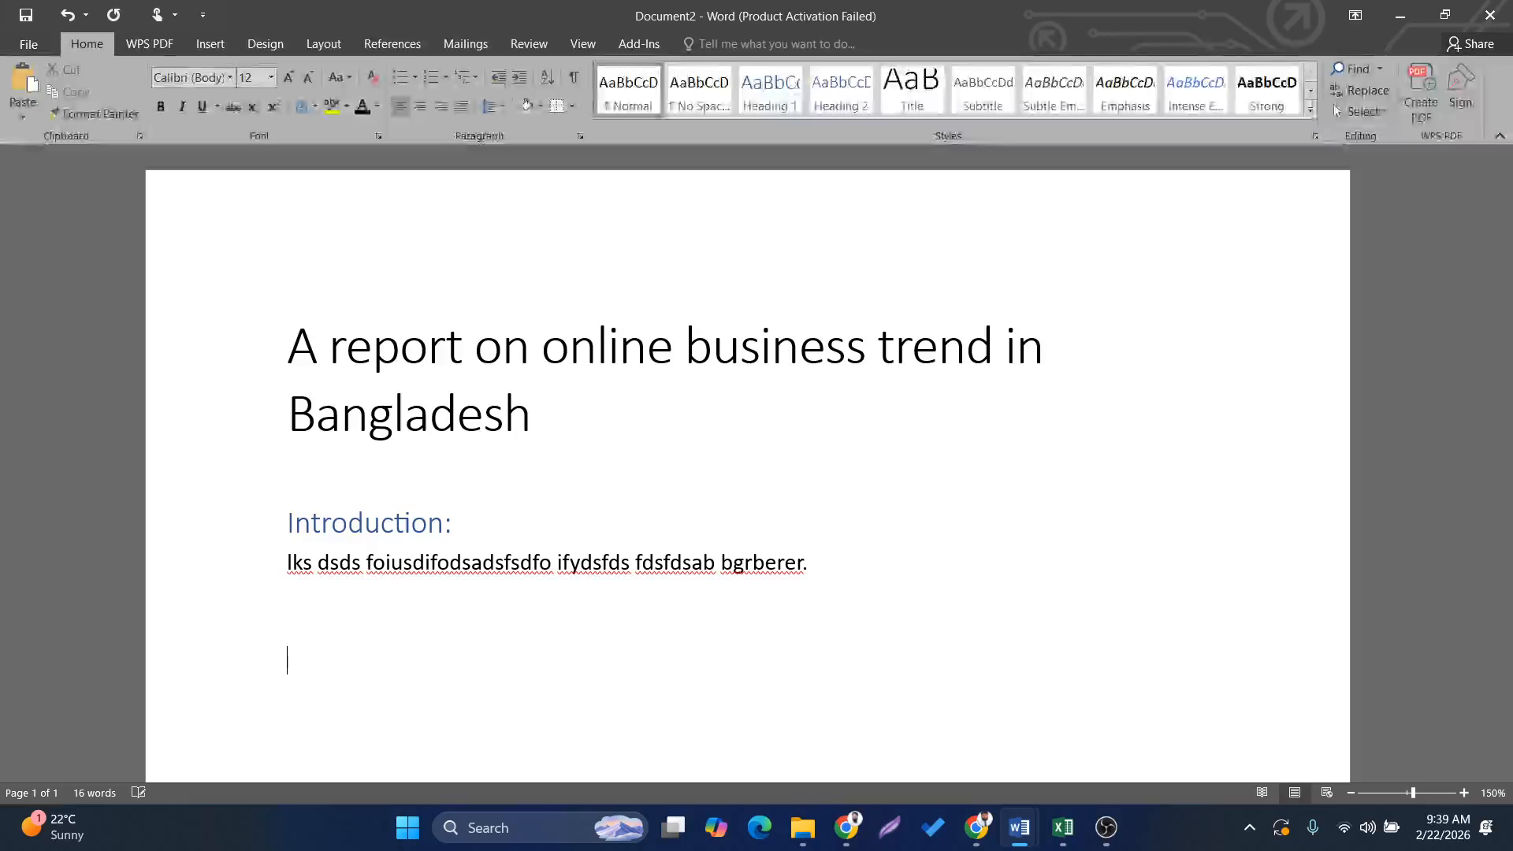
type("Background")
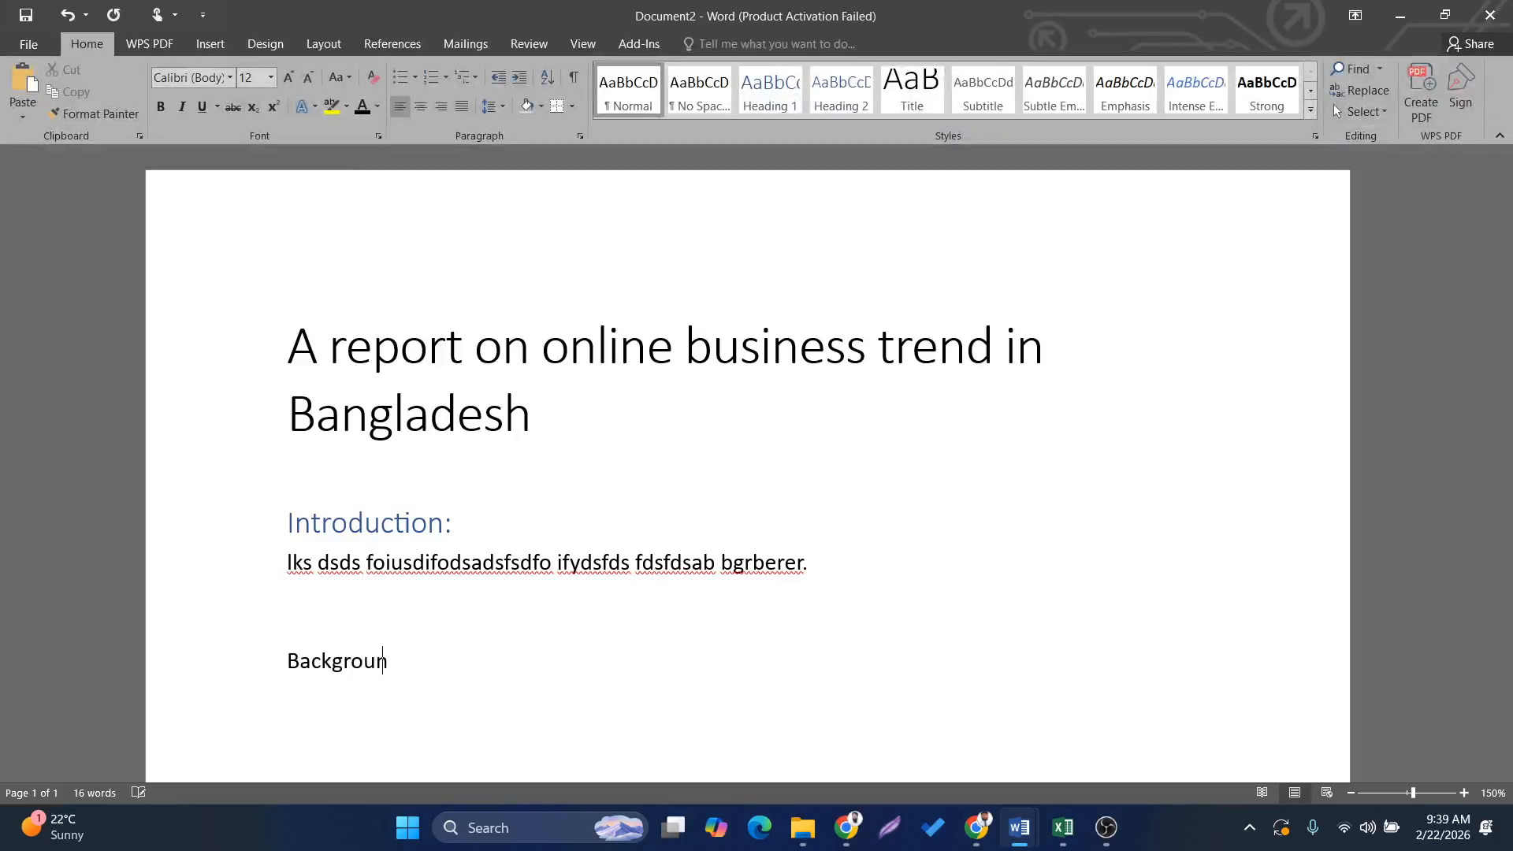
Apply the Heading 1 style to the "Background" line.
double_click(367, 683)
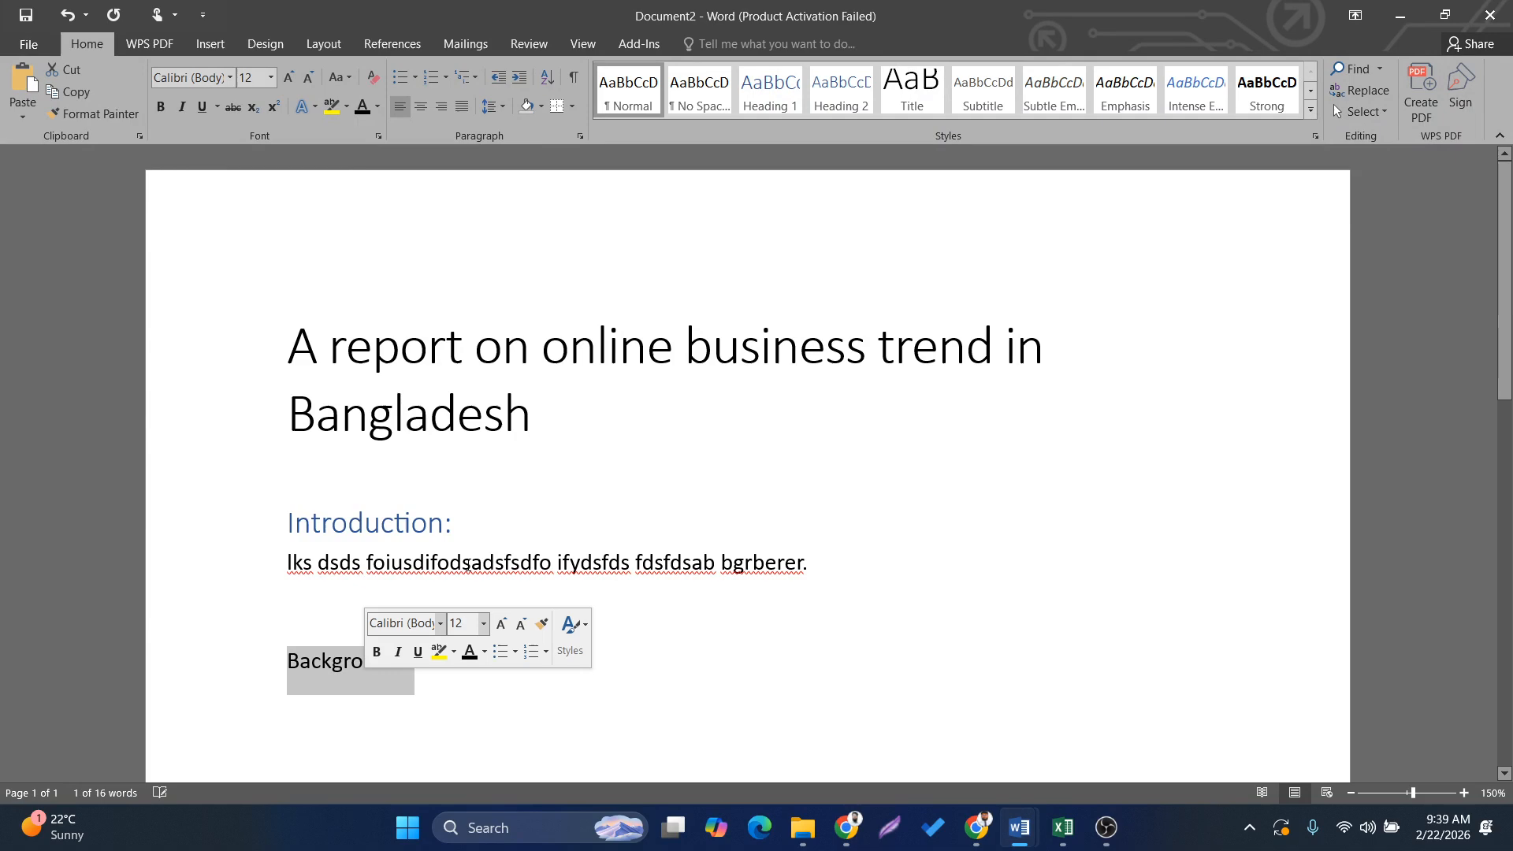
left_click(764, 100)
left_click(469, 670)
Insert a new line reading "Motivation:" directly below the Introduction's placeholder paragraph.
left_click(381, 523)
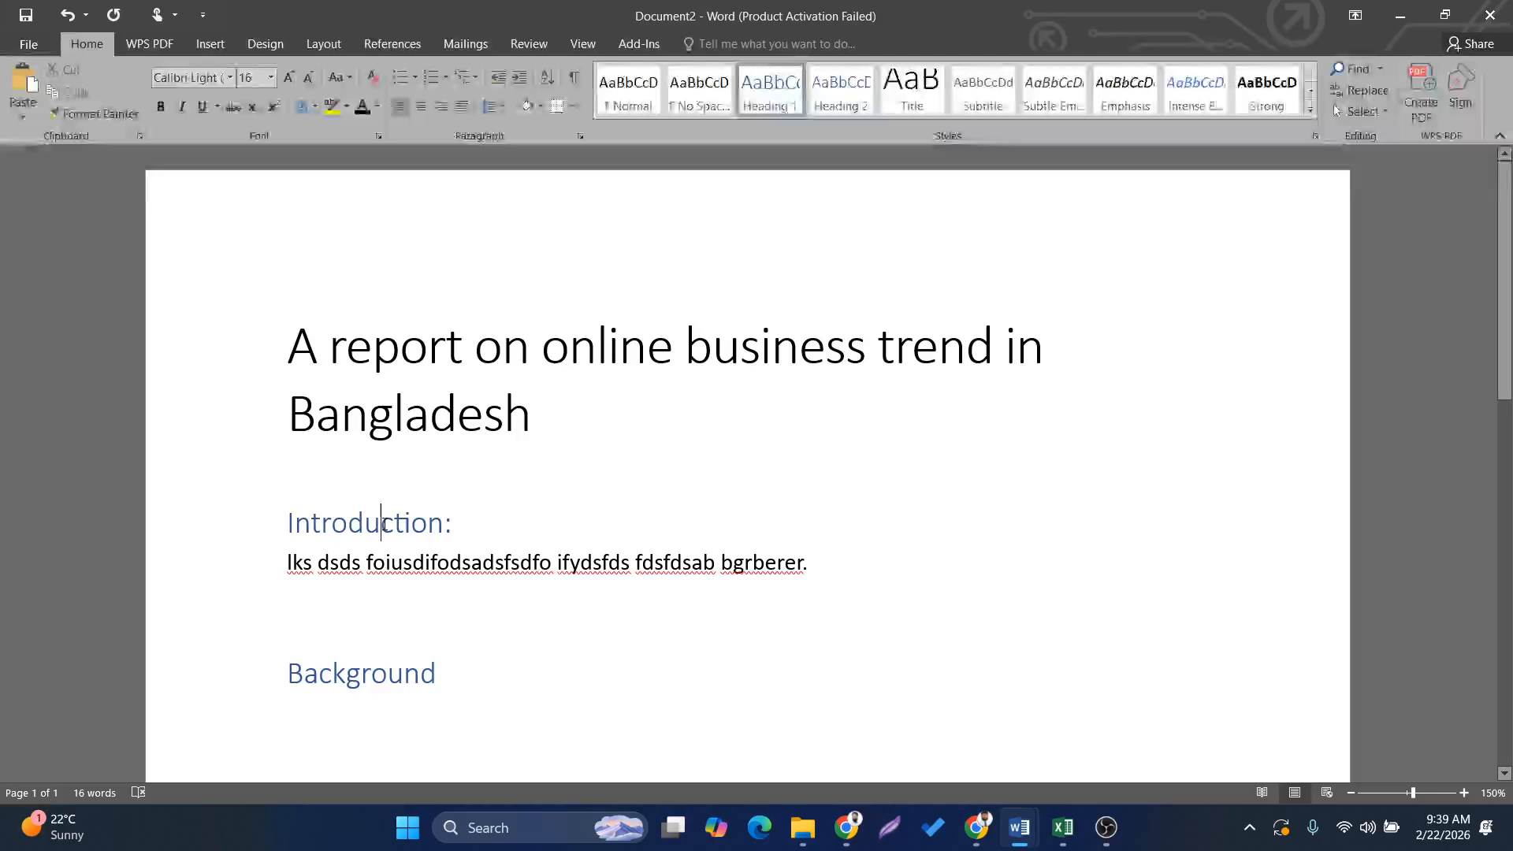
double_click(383, 523)
scroll(429, 642, "down", 3)
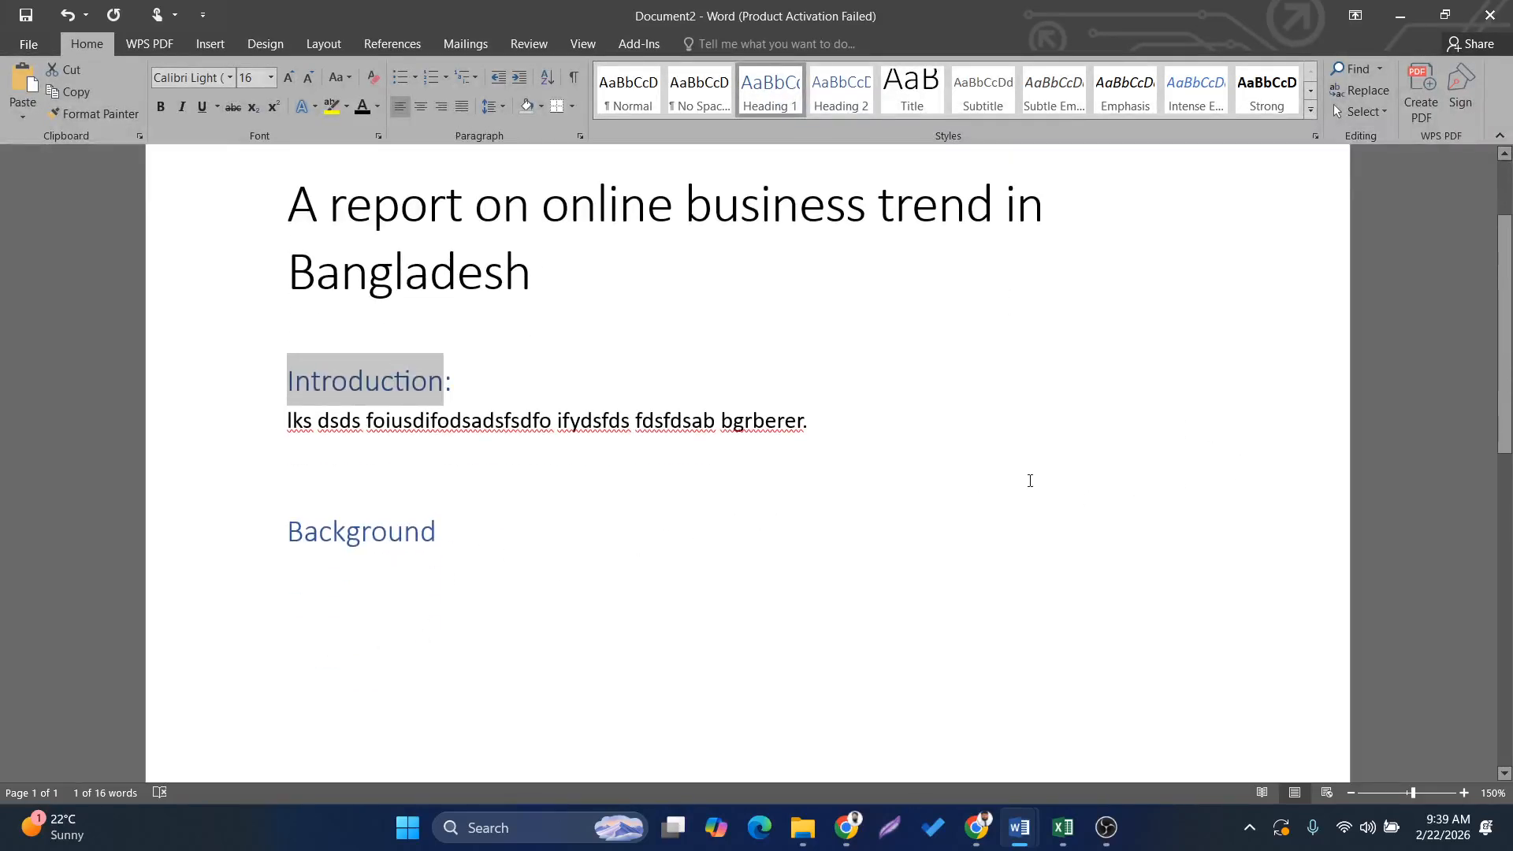
left_click(877, 435)
key("Return")
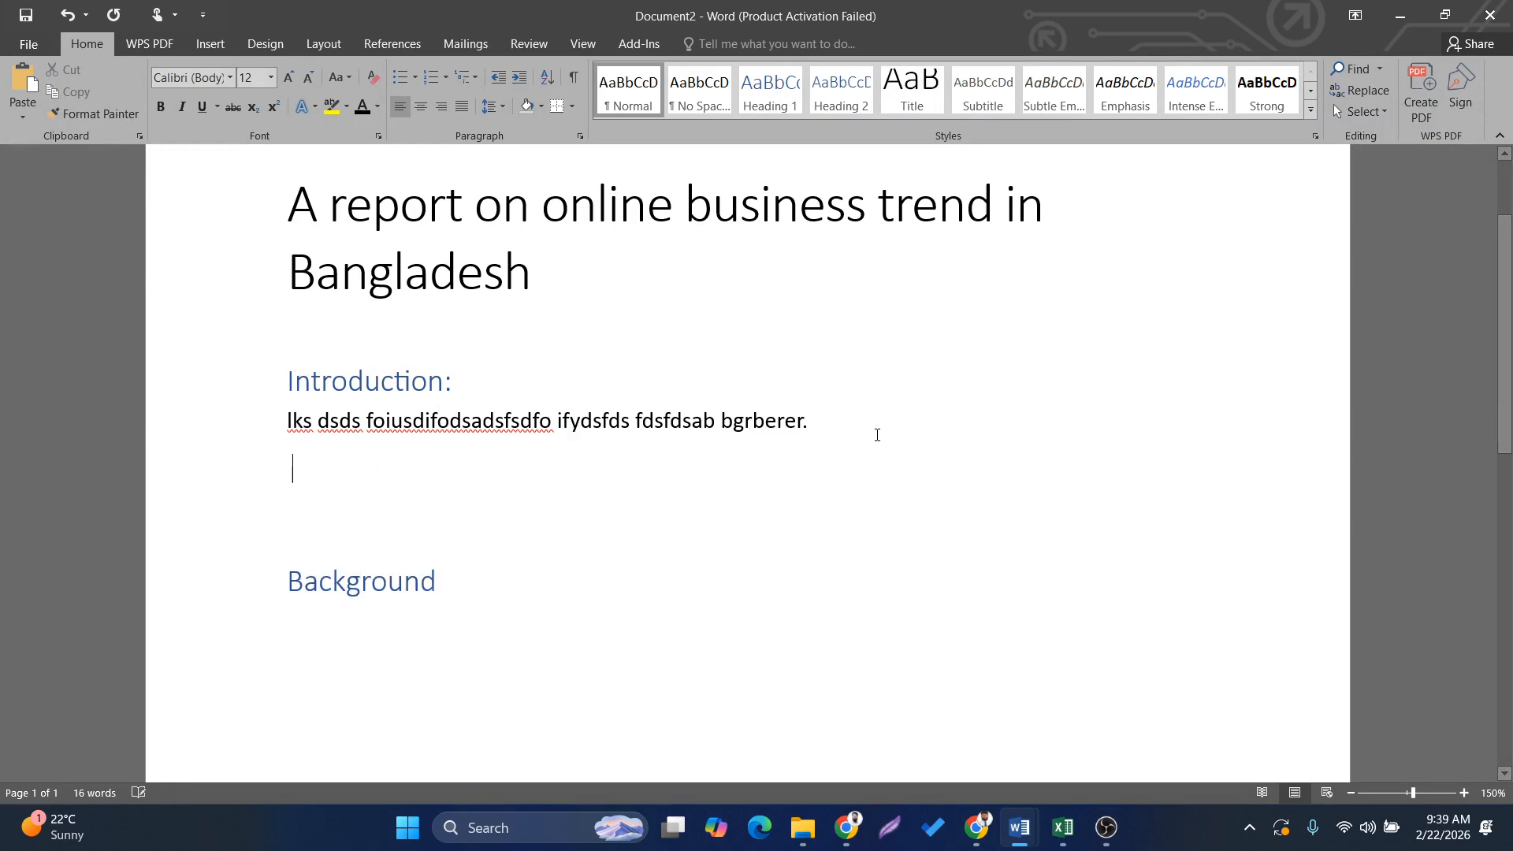
type("fdshfdshd")
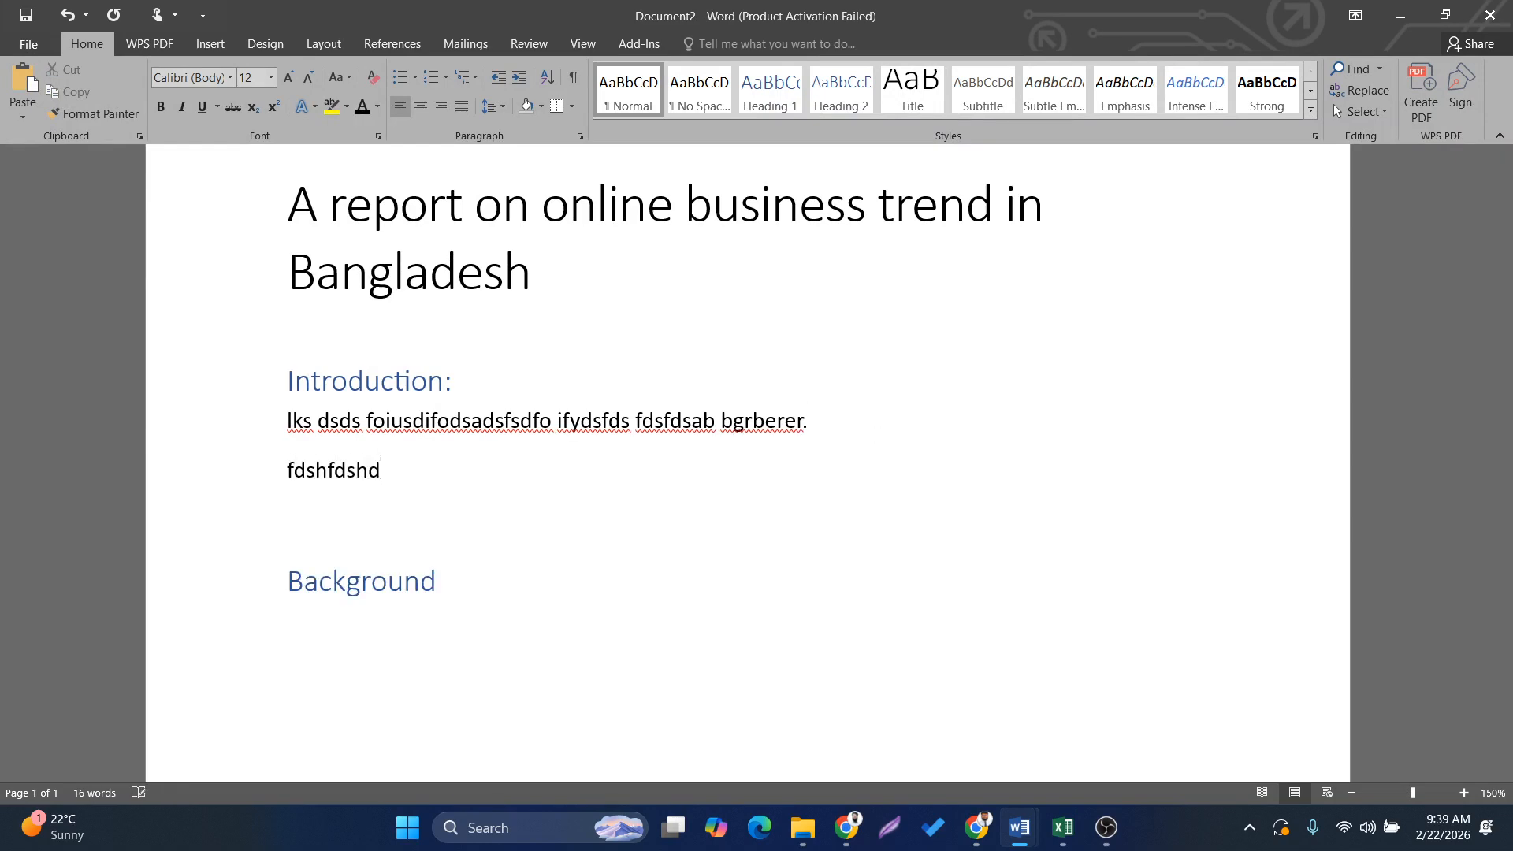
triple_click(328, 468)
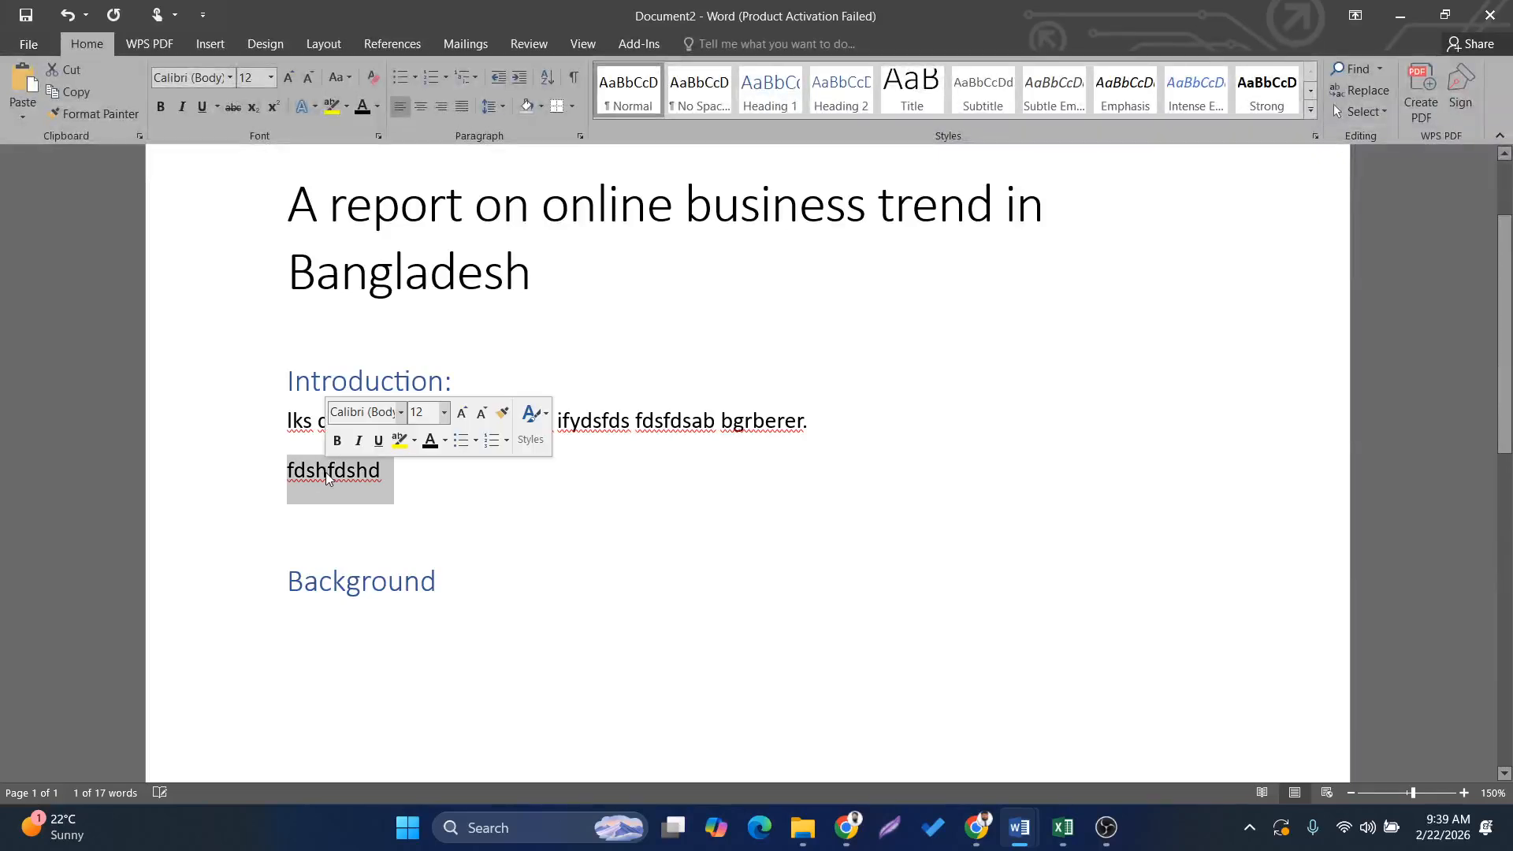
type("Mo")
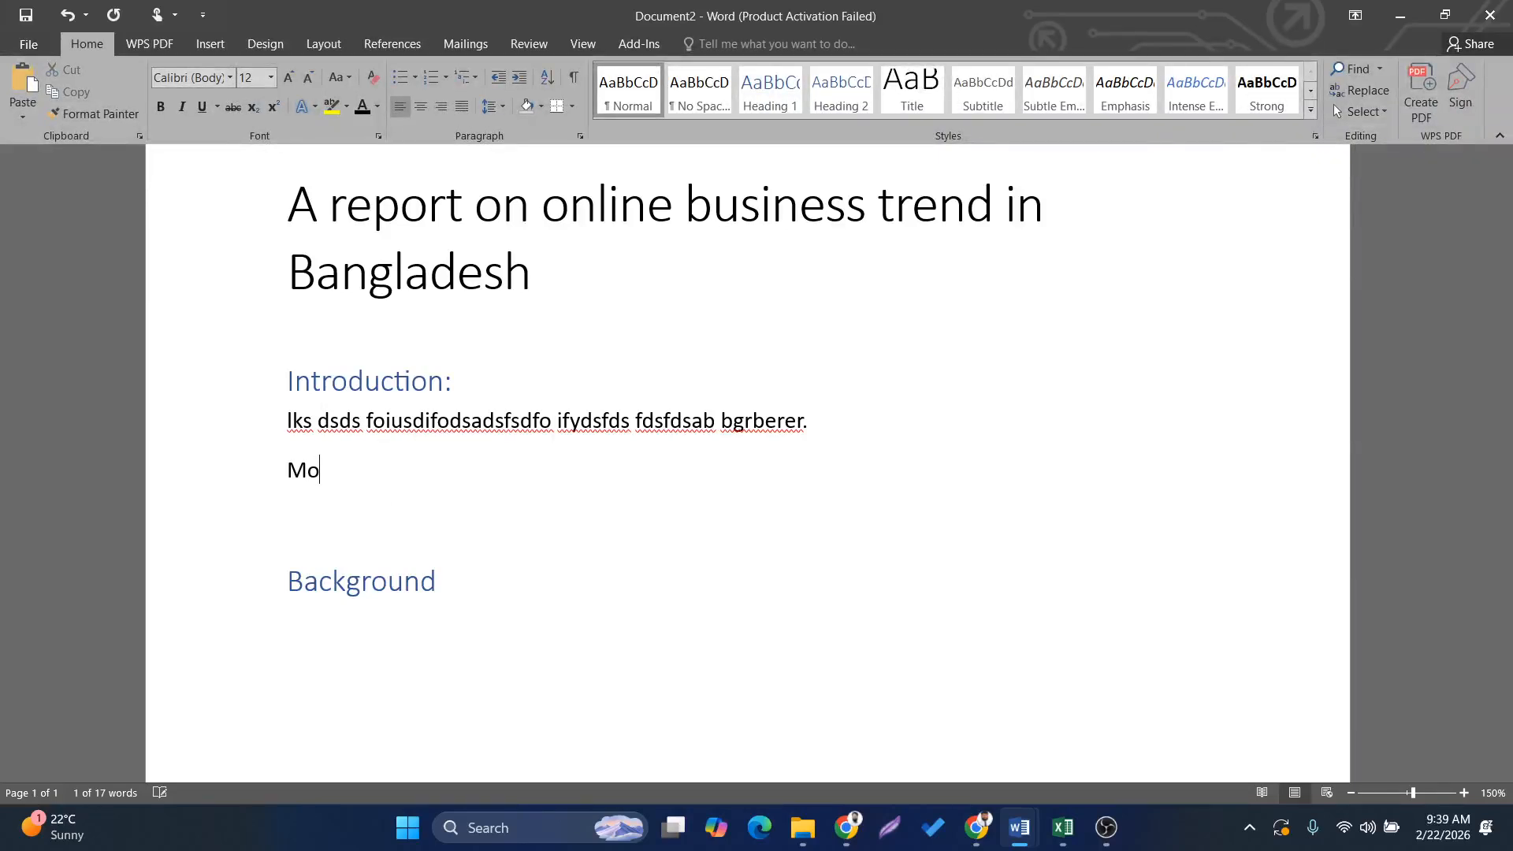
type("tivation:")
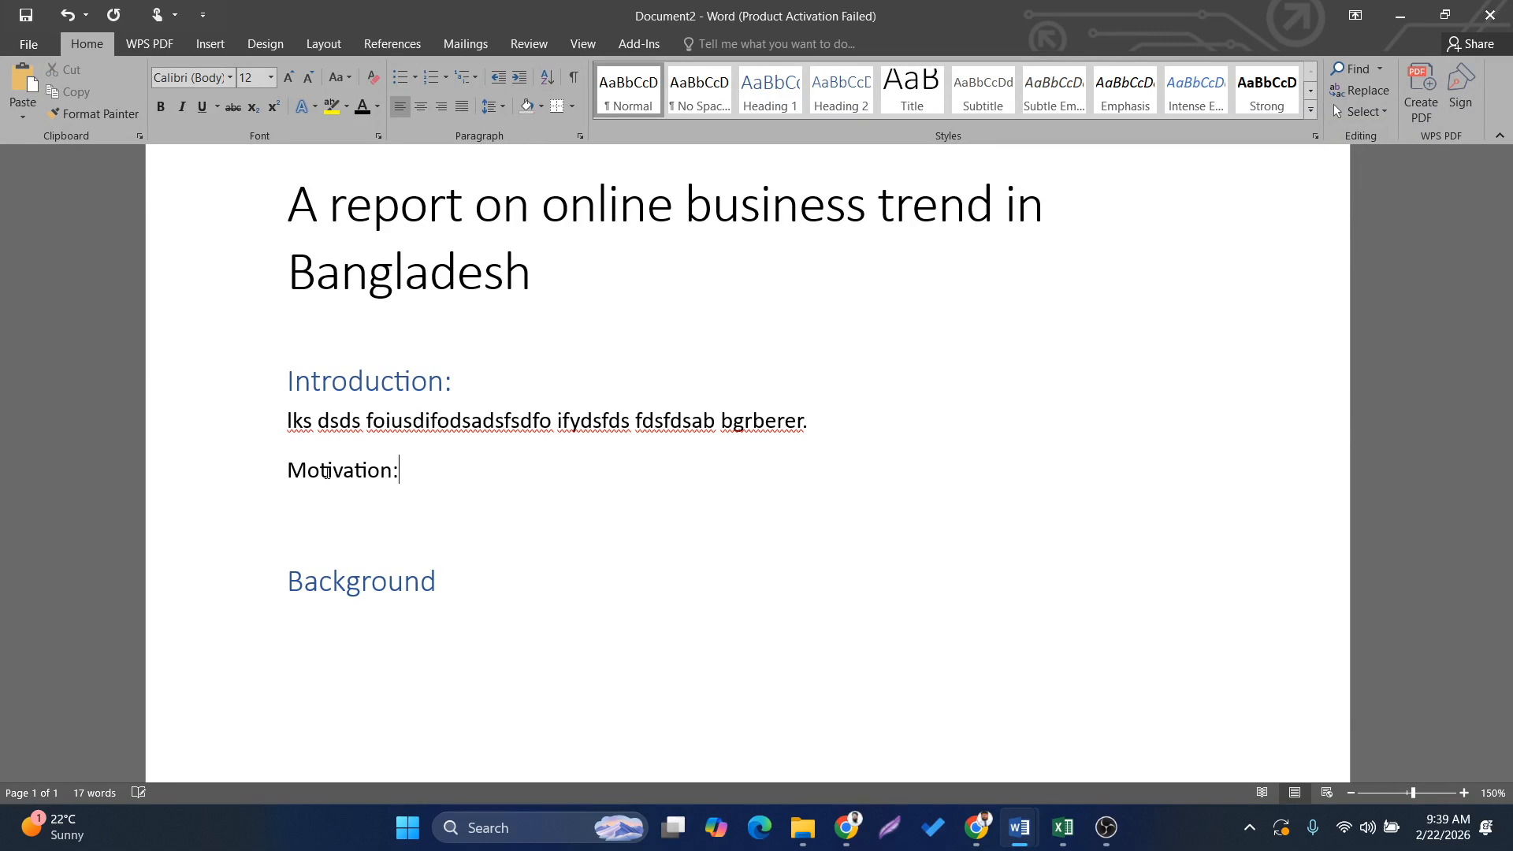
Apply the Heading 2 style to the "Motivation:" line.
triple_click(326, 470)
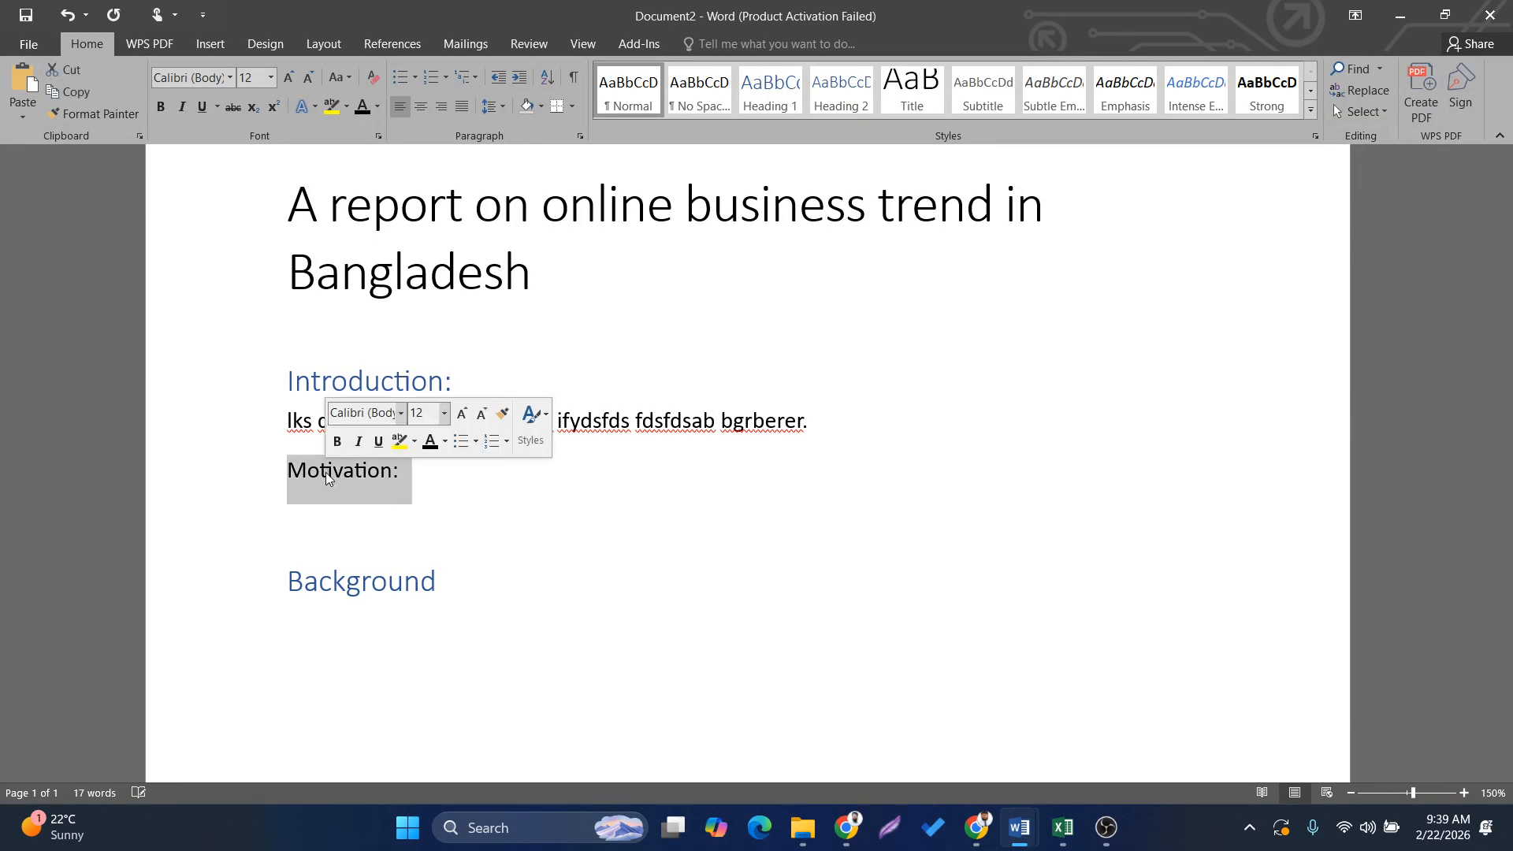
left_click(844, 95)
left_click(510, 506)
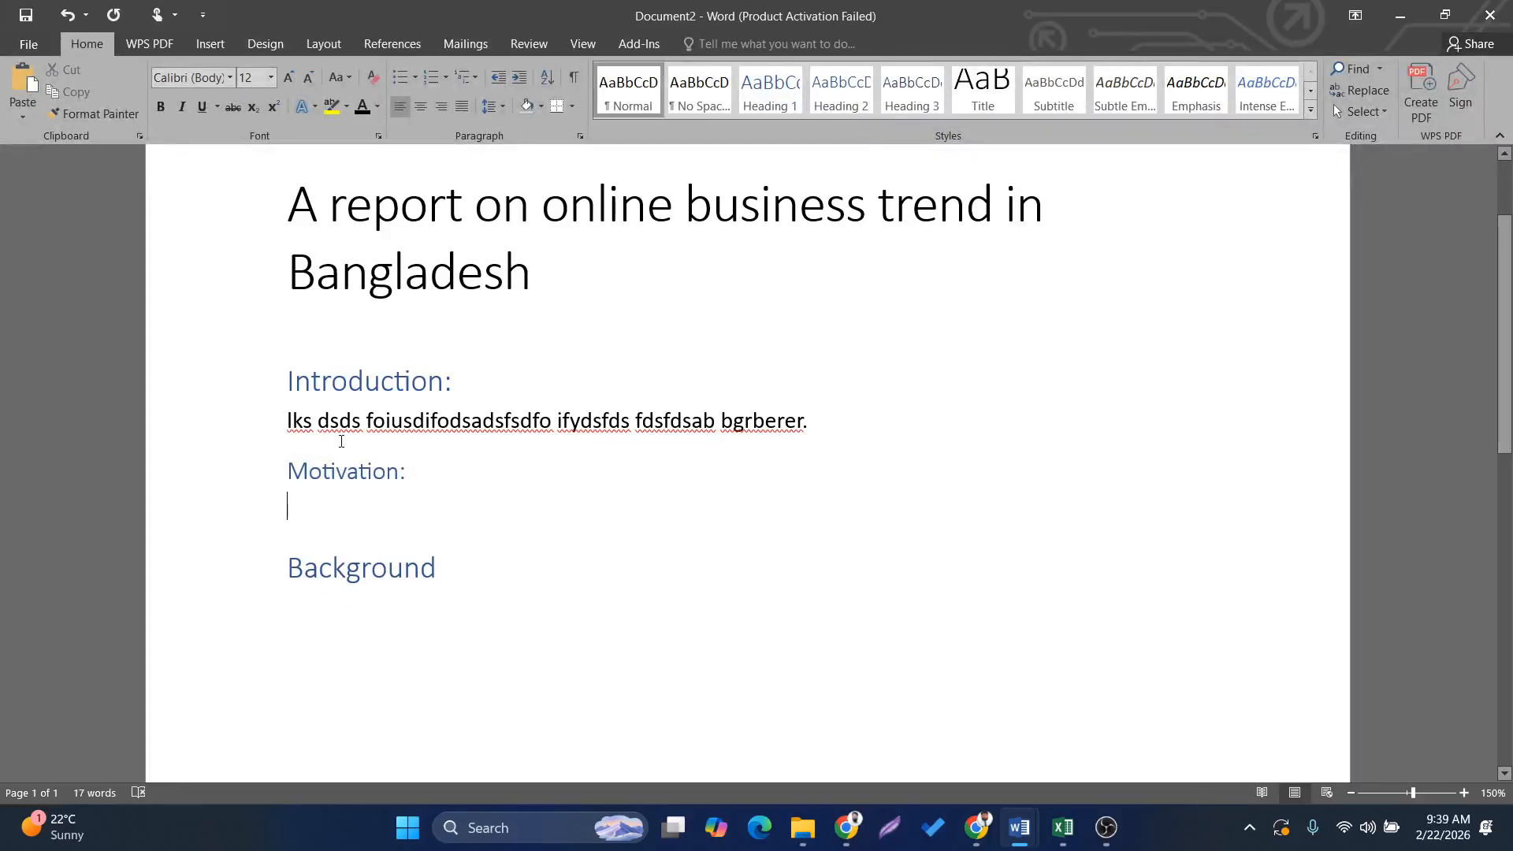
Select the report title, the "Introduction:" heading and the "Motivation:" subheading in turn to compare their styles.
left_click_drag(519, 279, 290, 197)
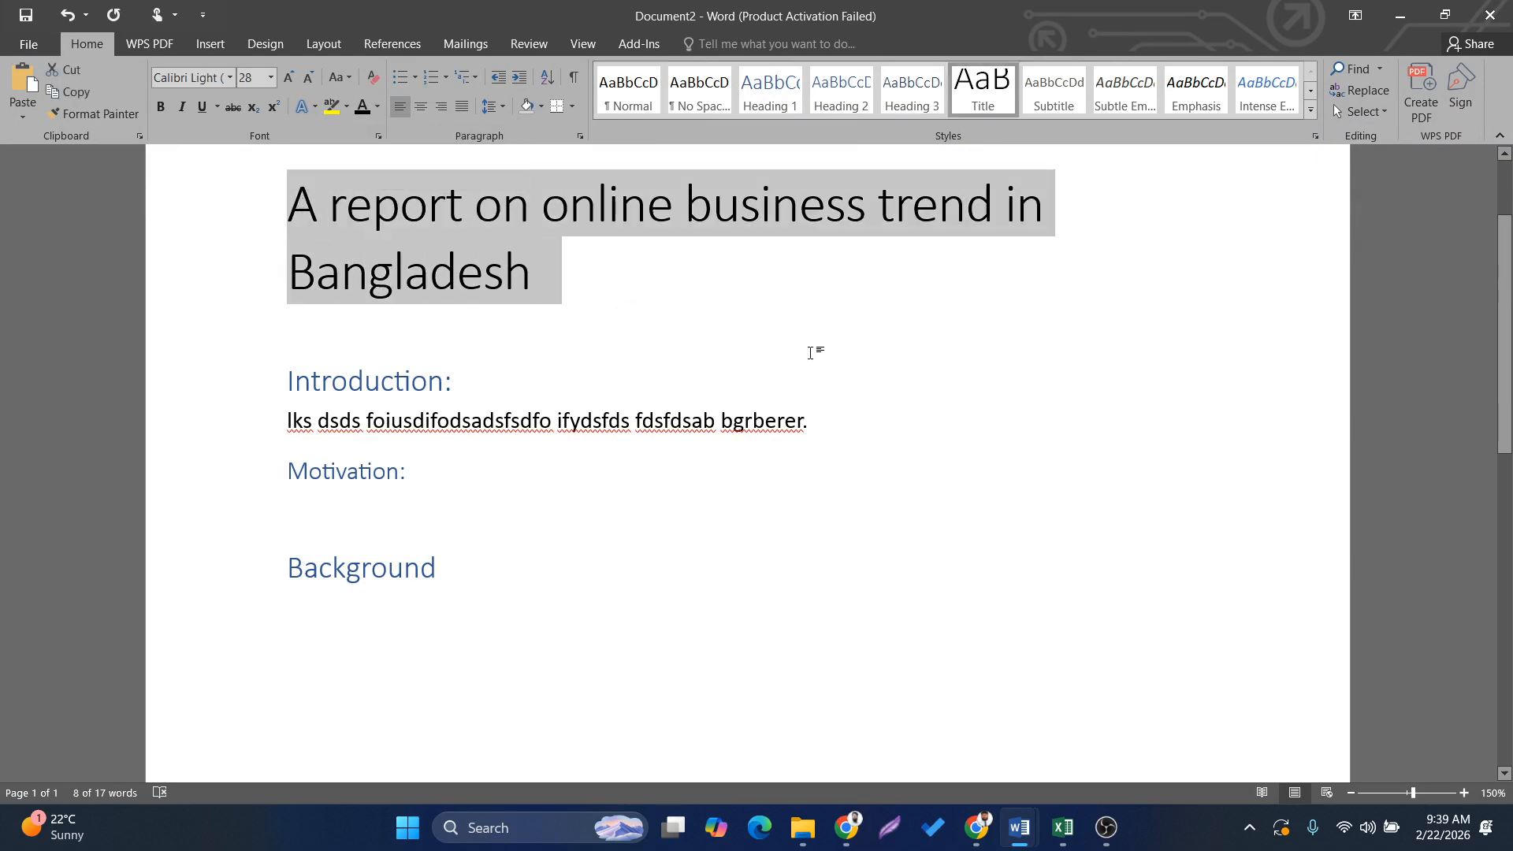
left_click(851, 367)
double_click(370, 386)
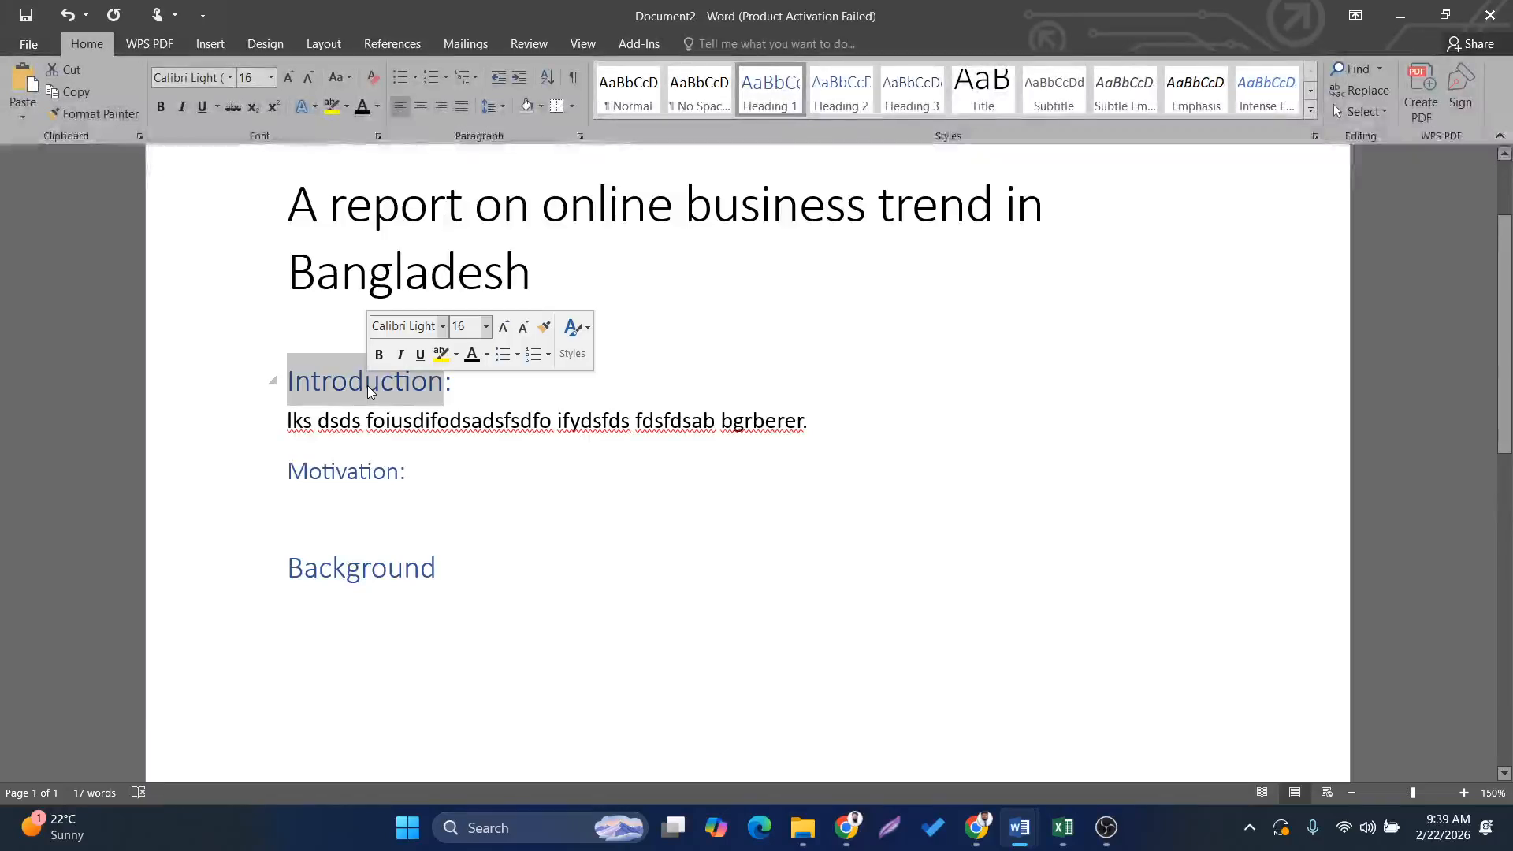
left_click_drag(486, 385, 292, 378)
left_click(432, 465)
left_click_drag(431, 465, 247, 470)
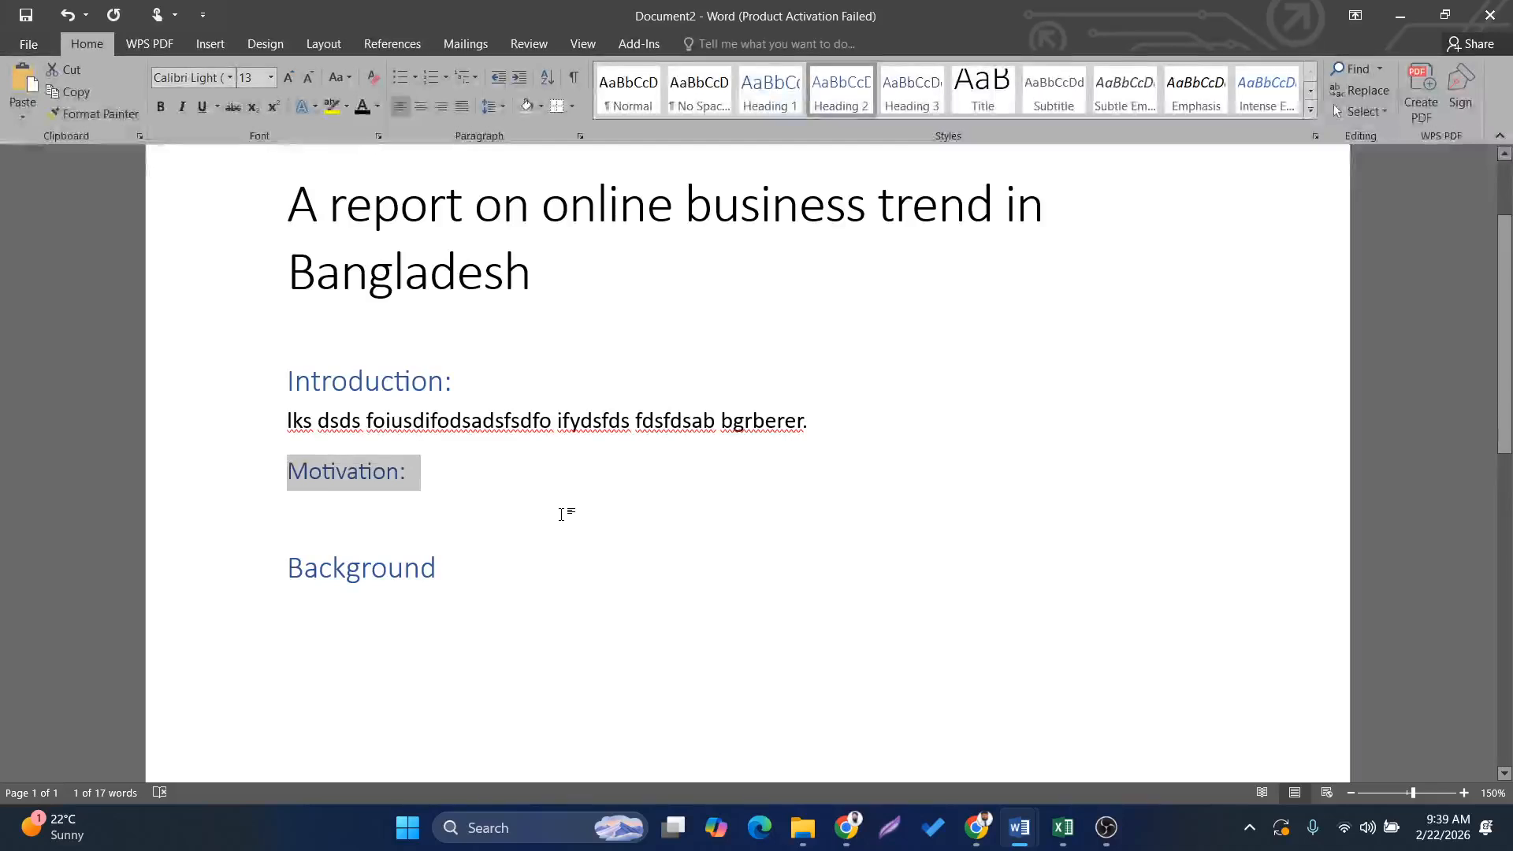
left_click(607, 525)
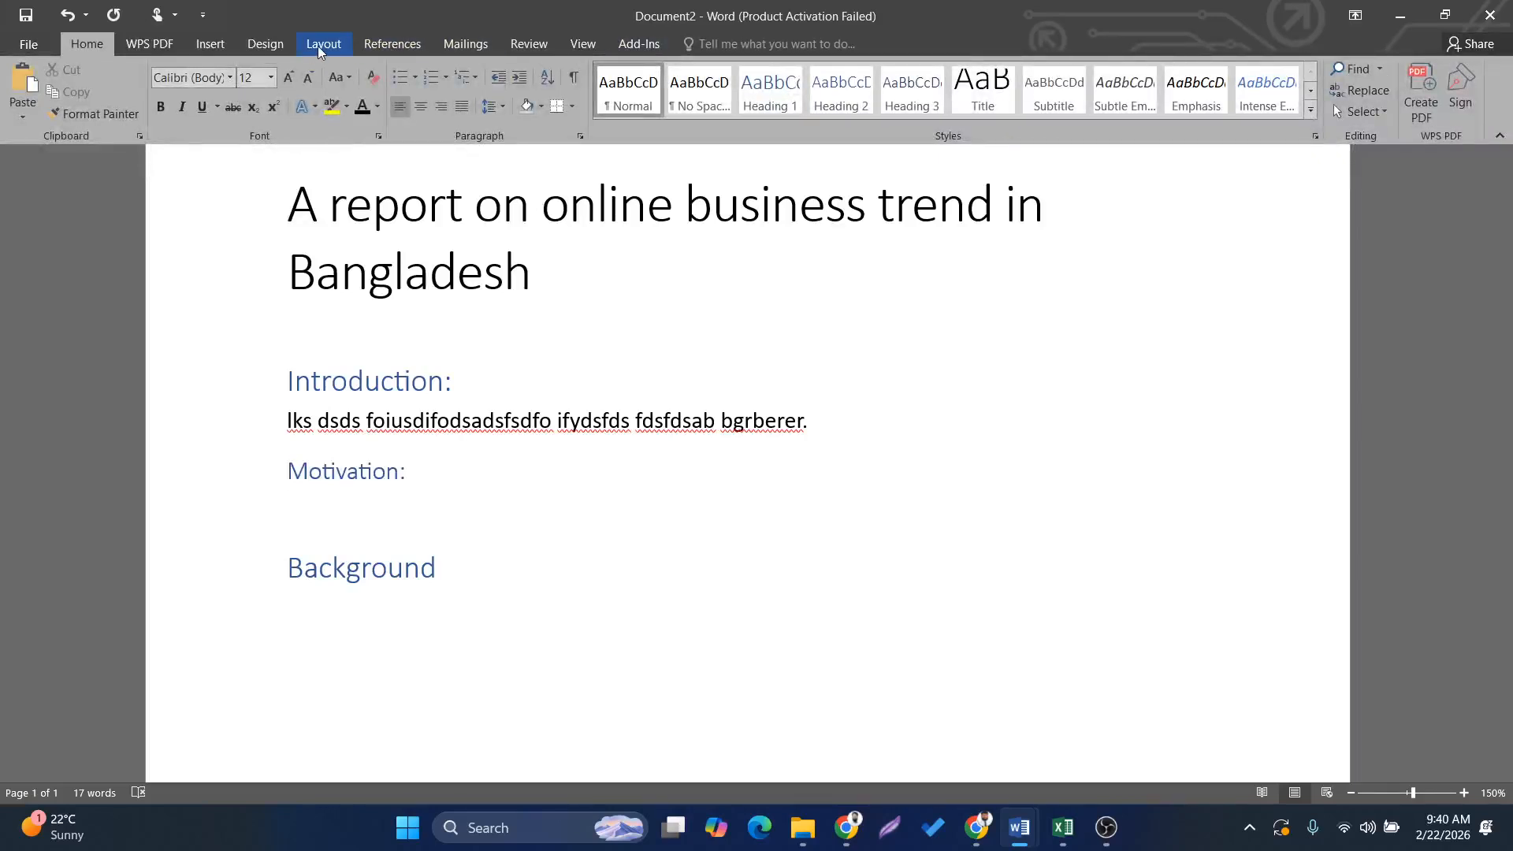
Show the Navigation Pane and jump to the "Motivation:" heading from its list of headings.
left_click(577, 44)
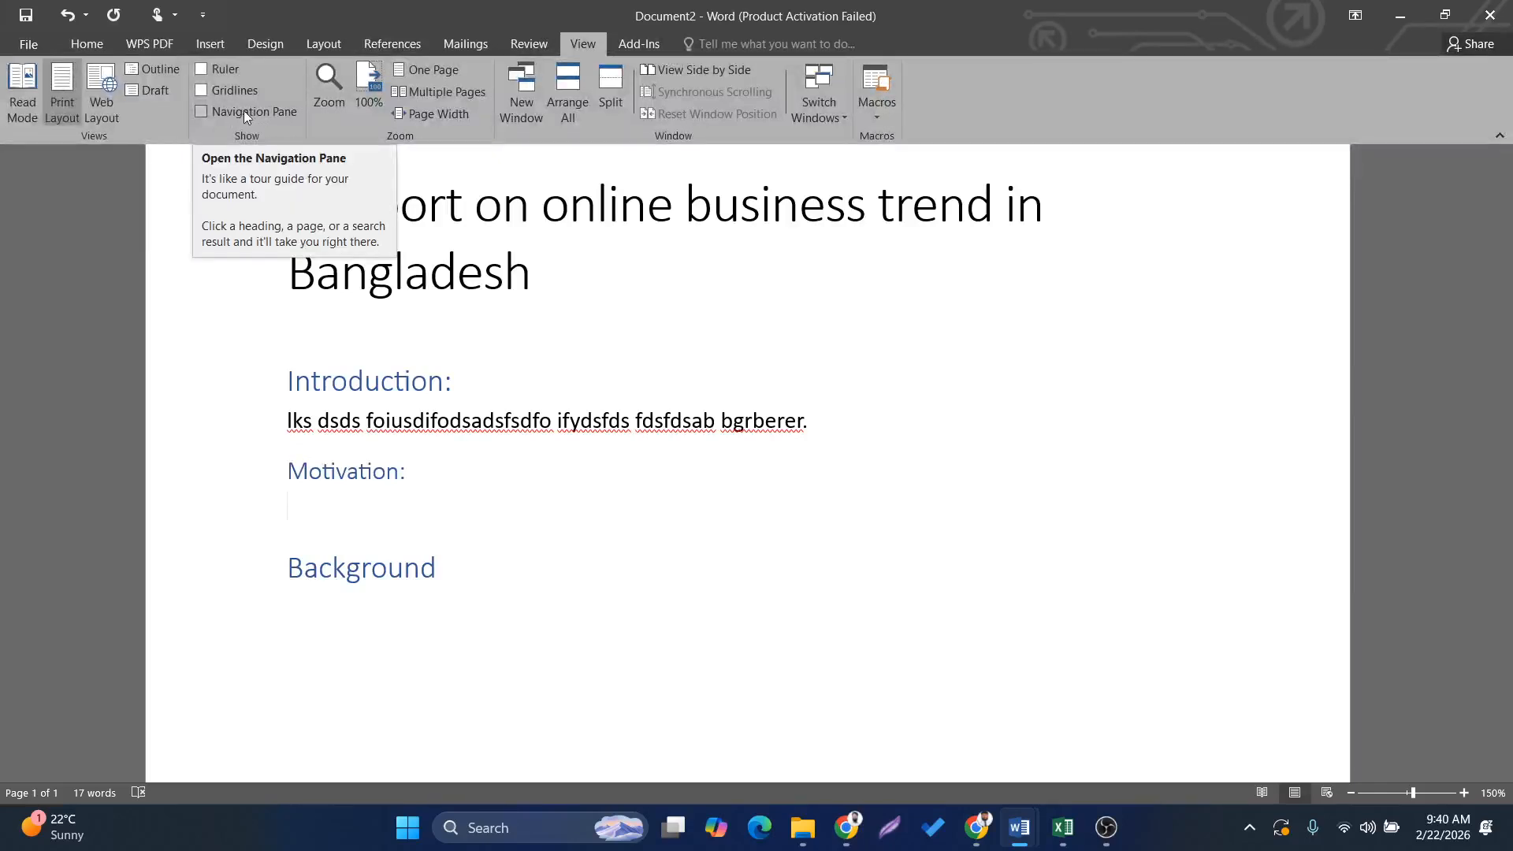
left_click(200, 112)
left_click(609, 339)
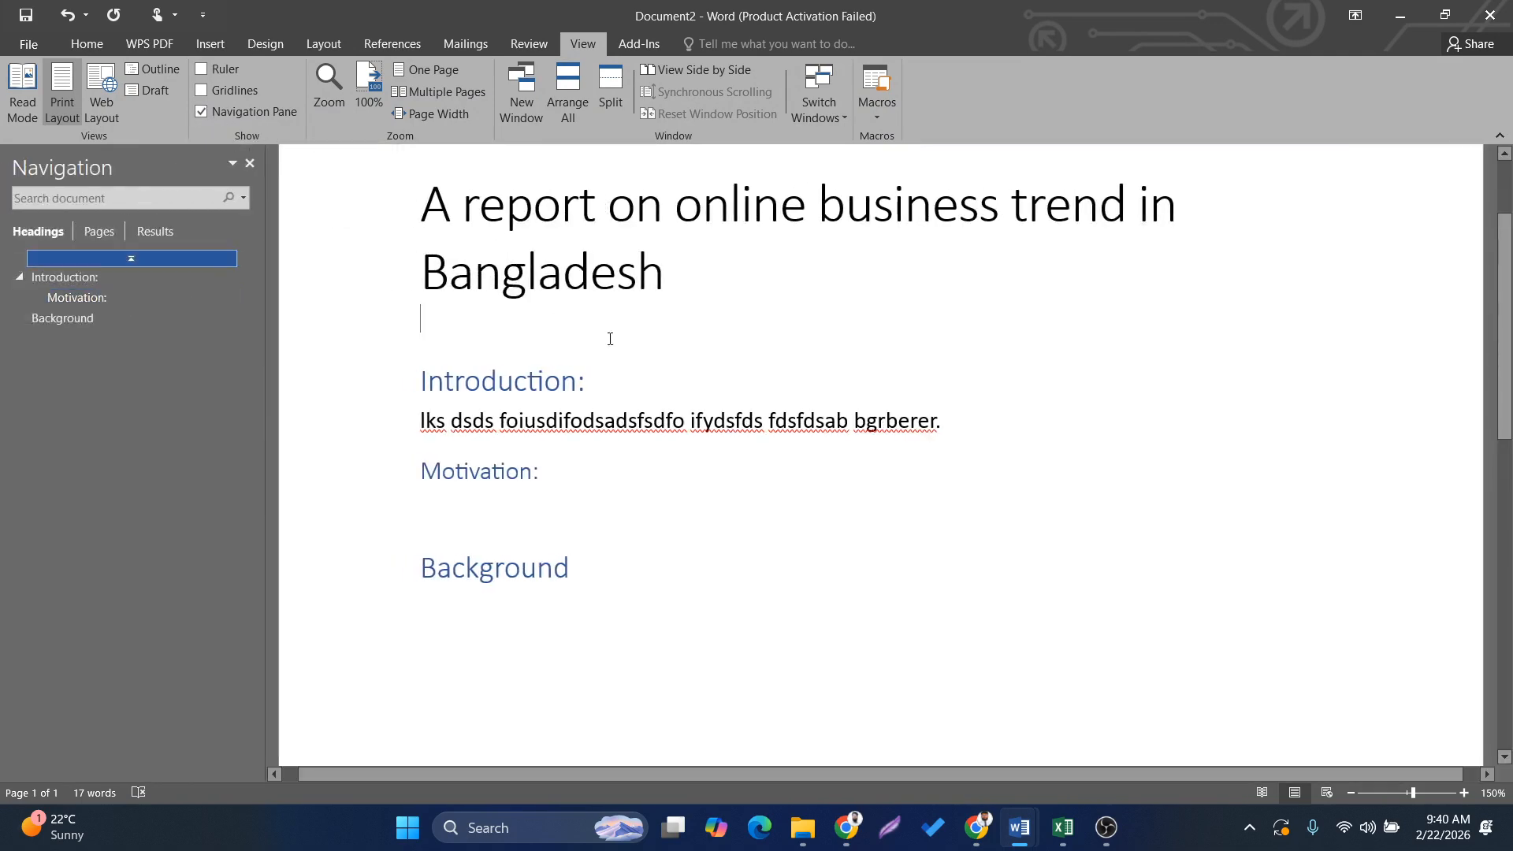
left_click(66, 299)
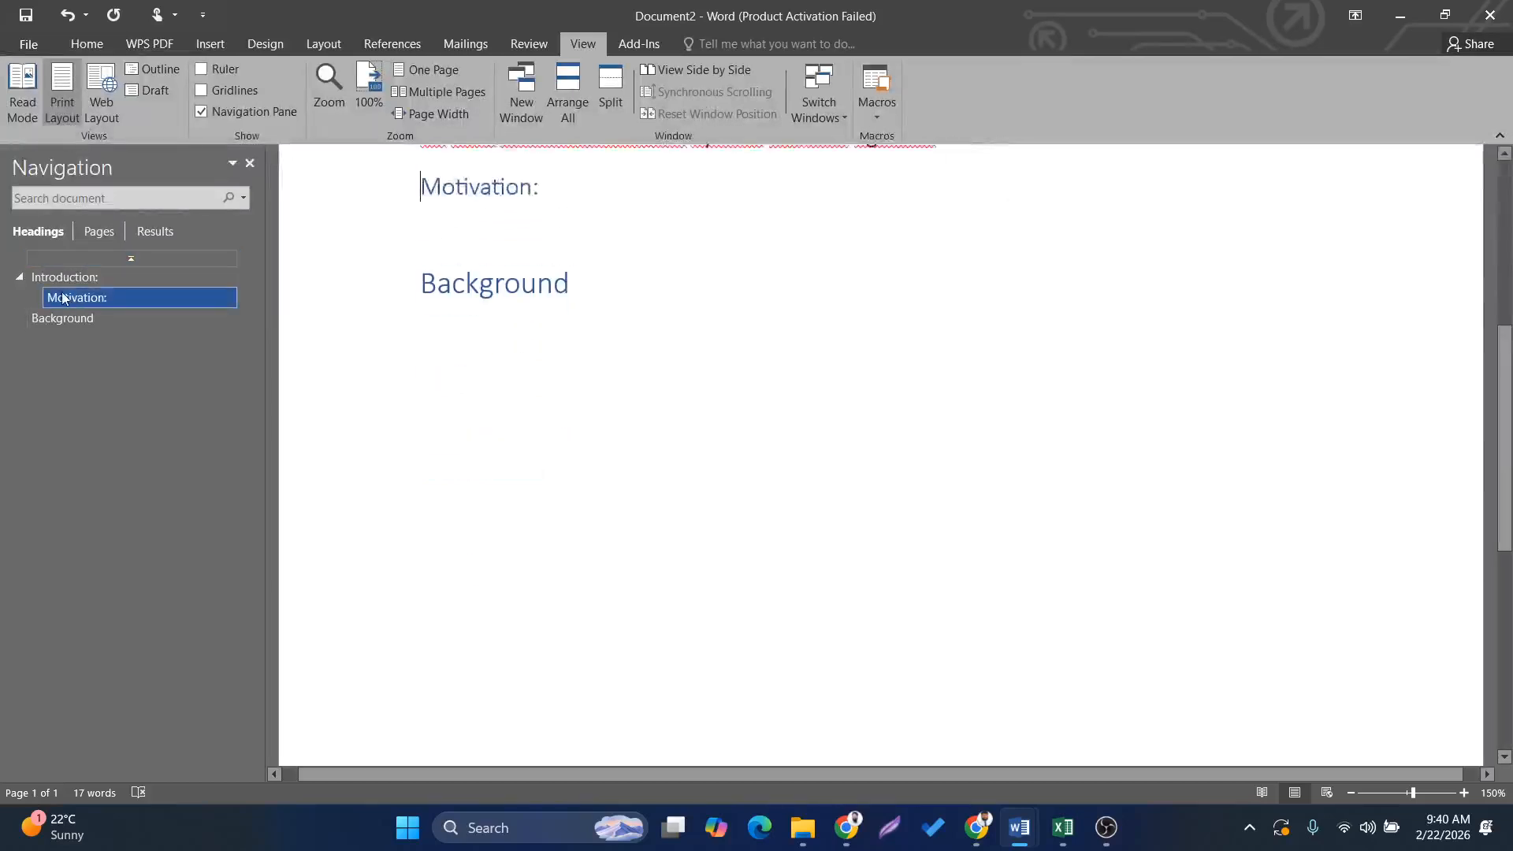
Jump between the Introduction and Background headings using the document's heading list.
left_click(58, 276)
left_click(65, 318)
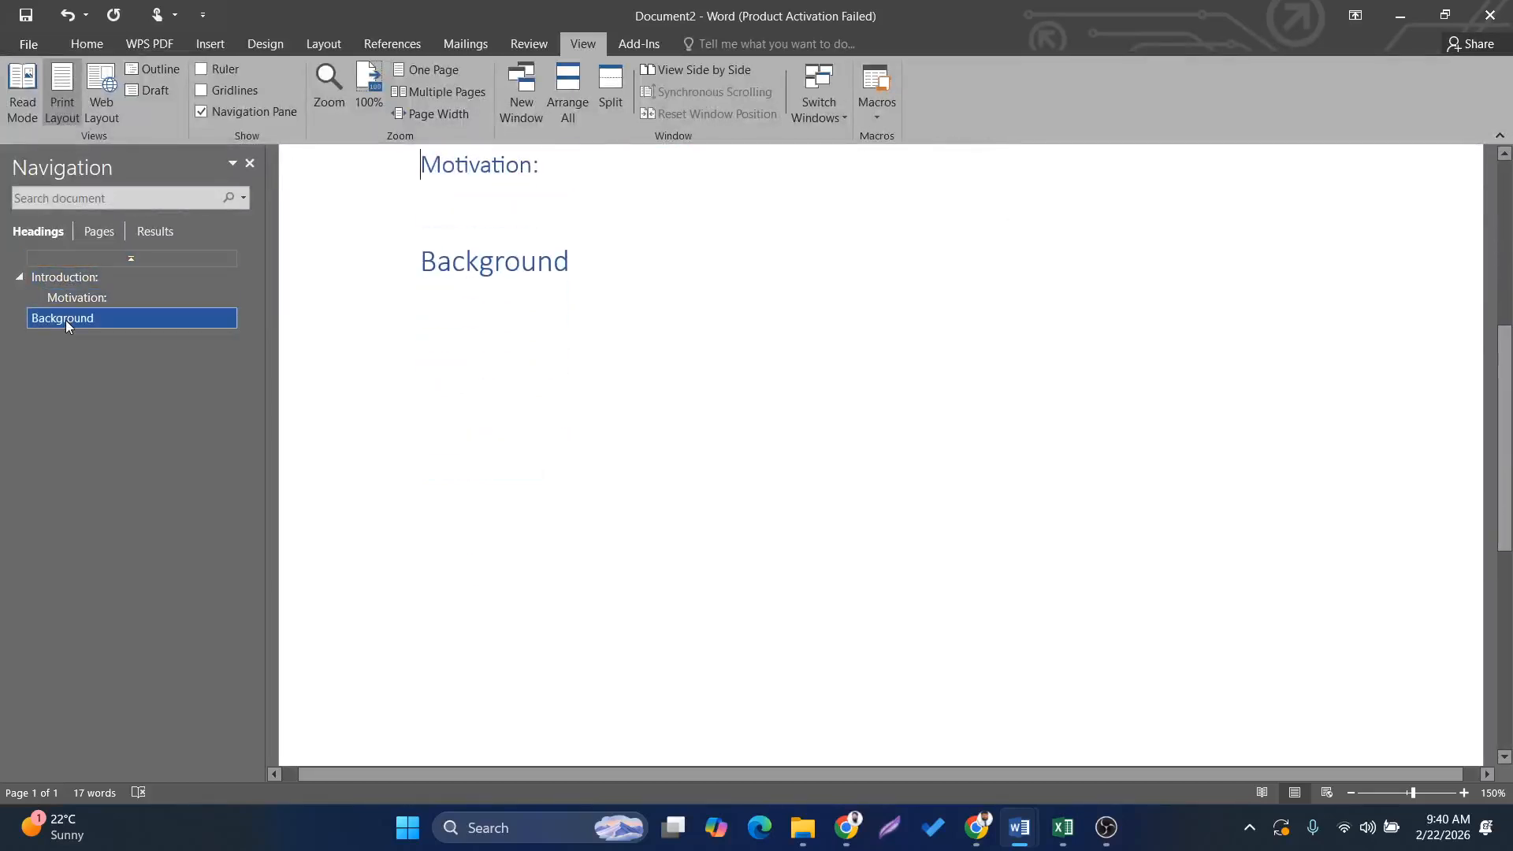
left_click(57, 275)
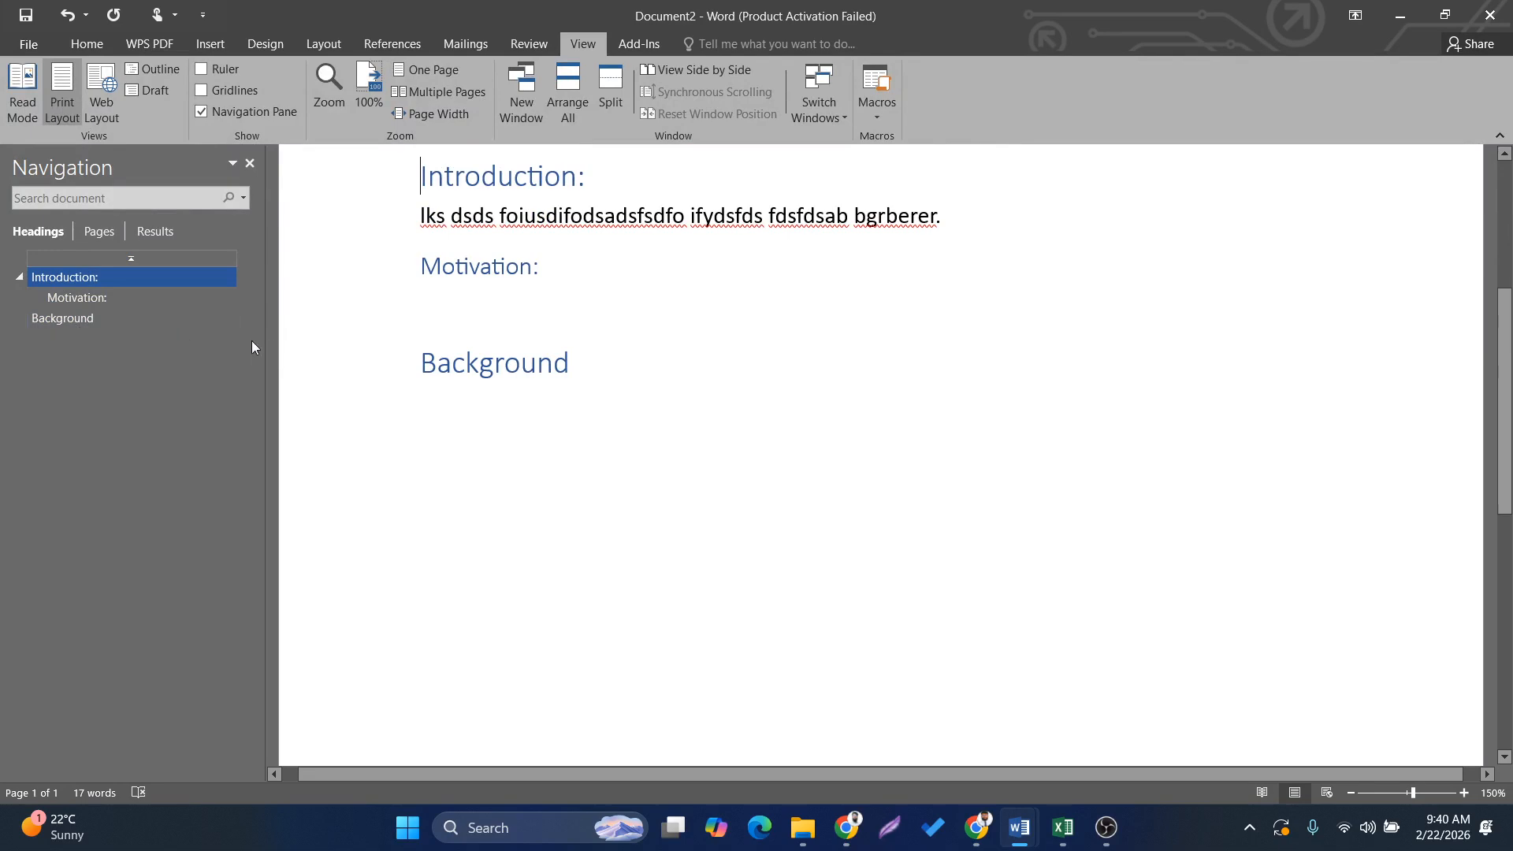
Enter the placeholder text "dsfdsfdsfdsfdsfds" on the empty line below the "Motivation:" subheading.
left_click(682, 362)
left_click(471, 307)
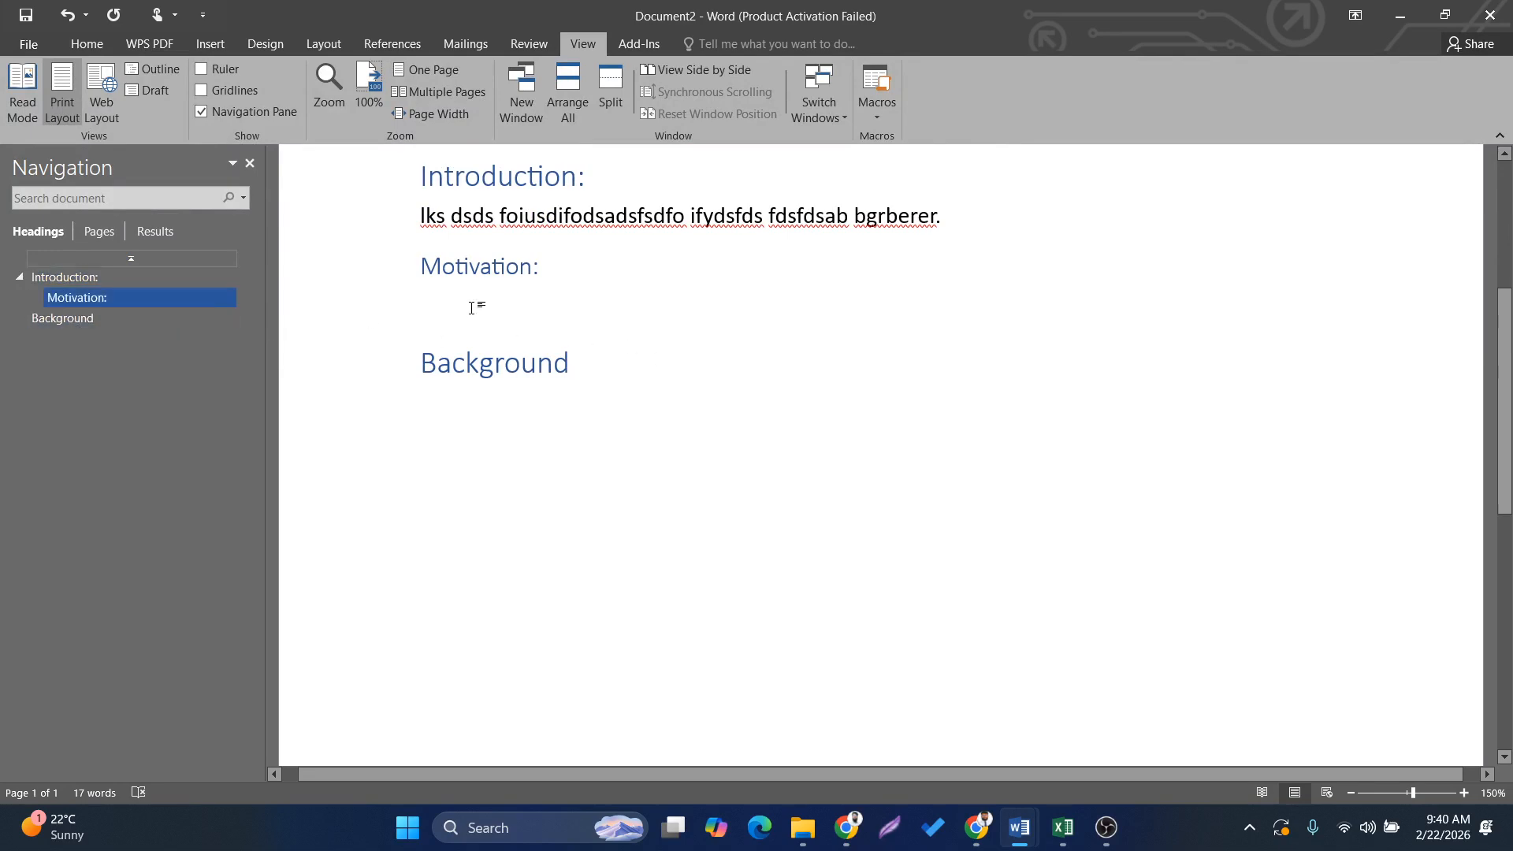
type("dsfdsfdsfdsfdsfds")
Copy the Motivation placeholder line and paste it repeatedly to fill the section down the page with filler lines.
left_click_drag(612, 327, 362, 310)
key("ctrl+c")
key("Right")
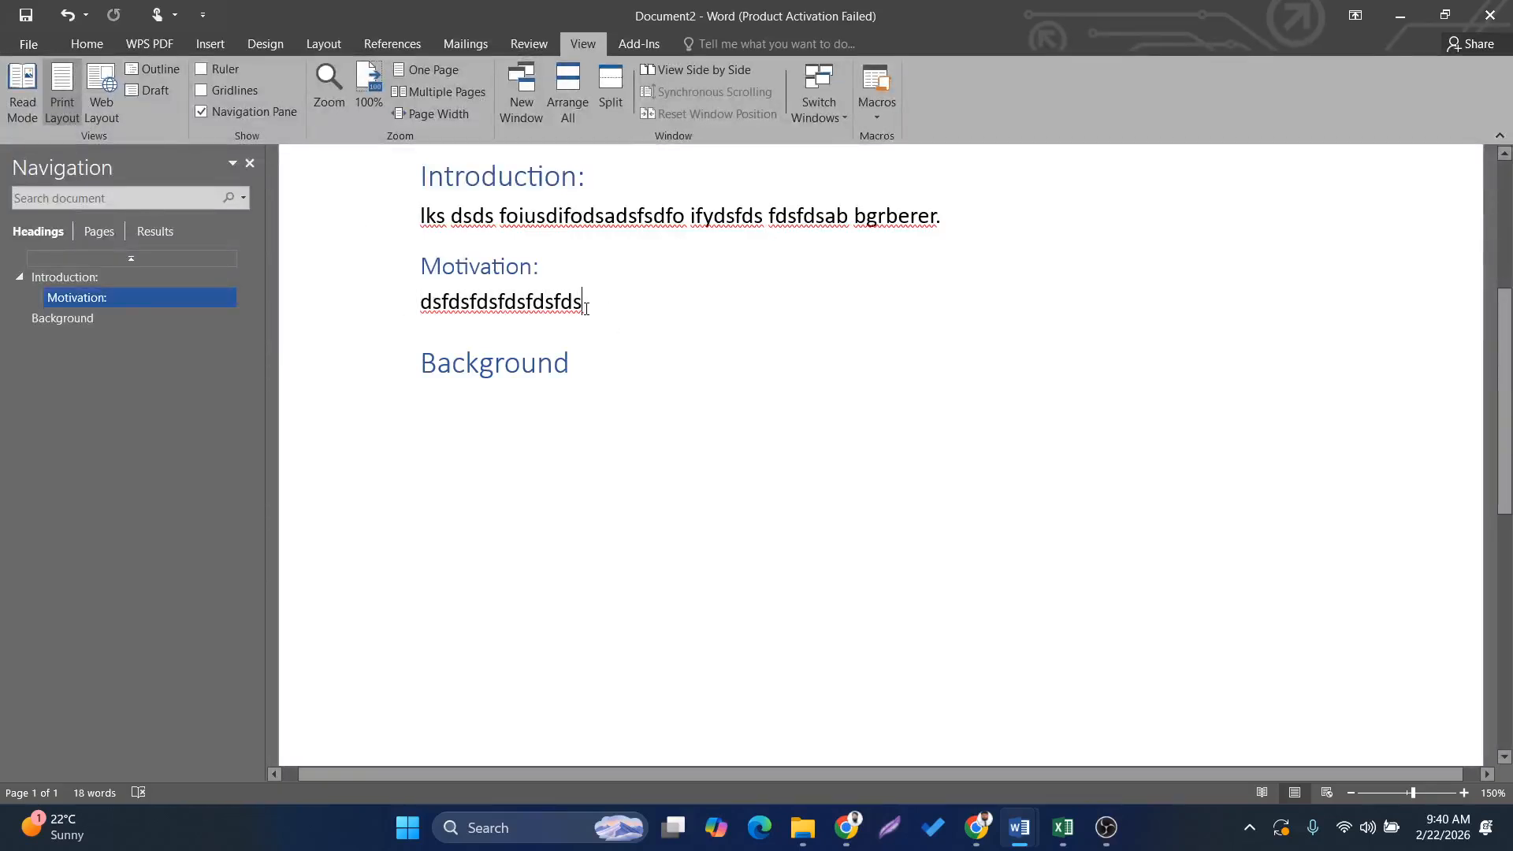
key("ctrl+v")
key("Return")
key("ctrl+v")
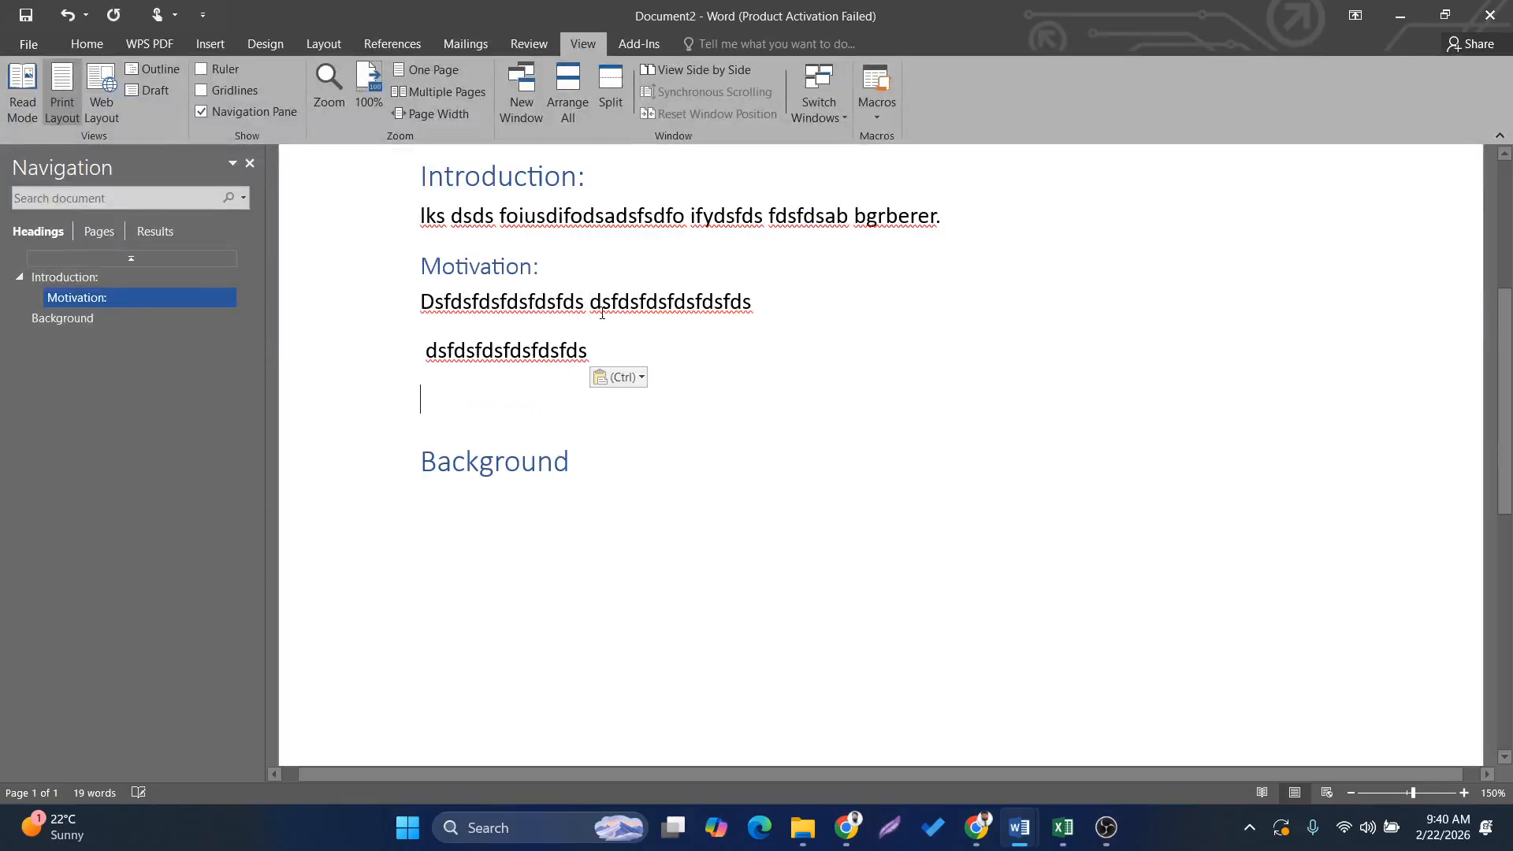
key("ctrl+v")
key("ctrl+v")
key("ctrl+v")
key("ctrl+v")
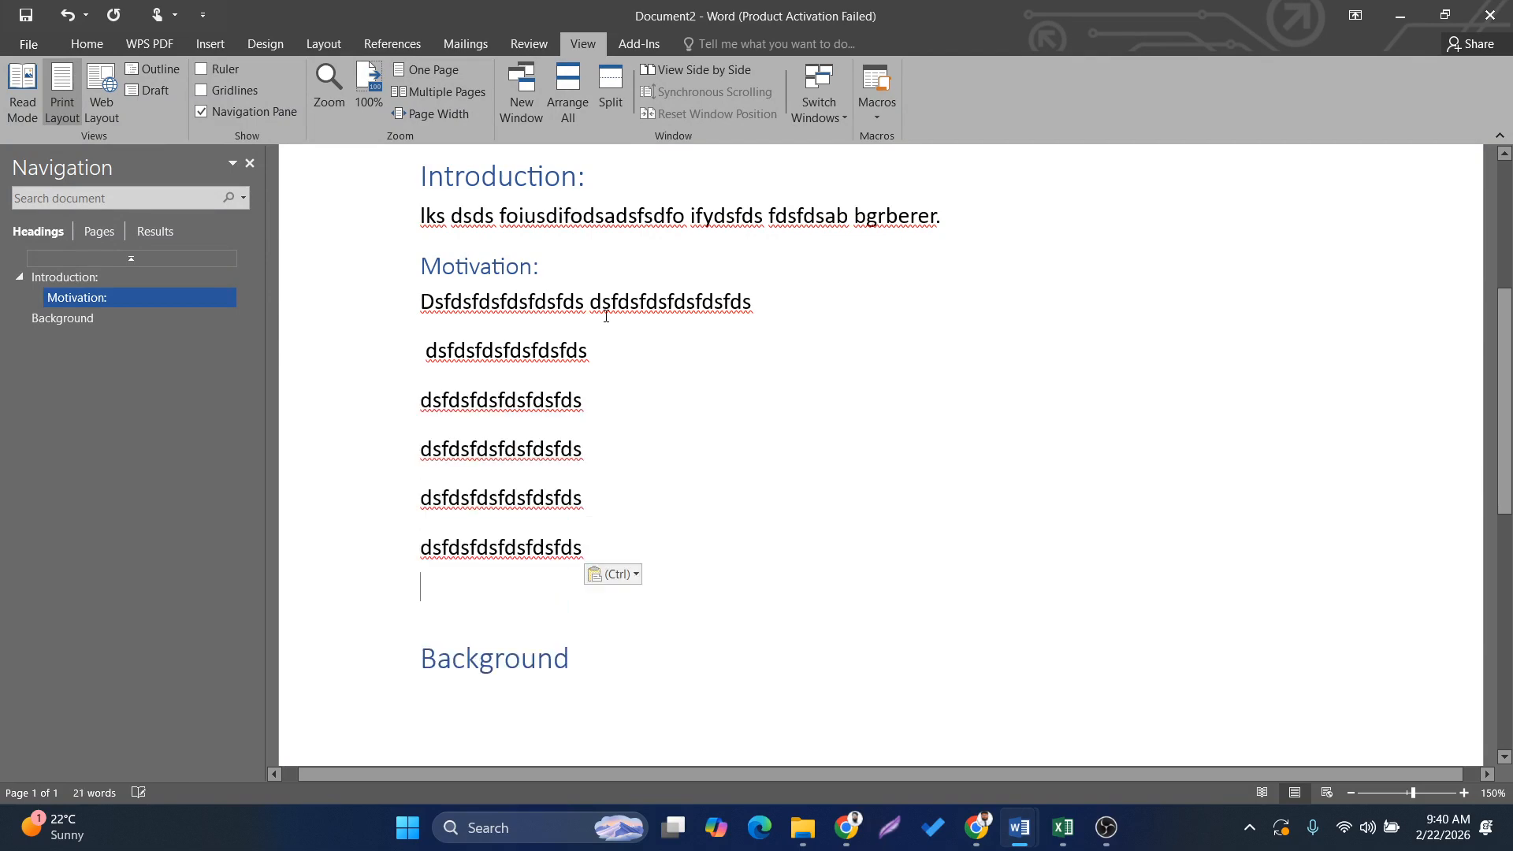
key("ctrl+v")
type("v")
key("ctrl+v")
key("ctrl+v")
key("ctrl+v")
key("ctrl+v")
key("ctrl+v")
key("ctrl+v")
key("ctrl+v")
key("ctrl+v")
key("ctrl+v")
key("ctrl+v")
key("ctrl+v")
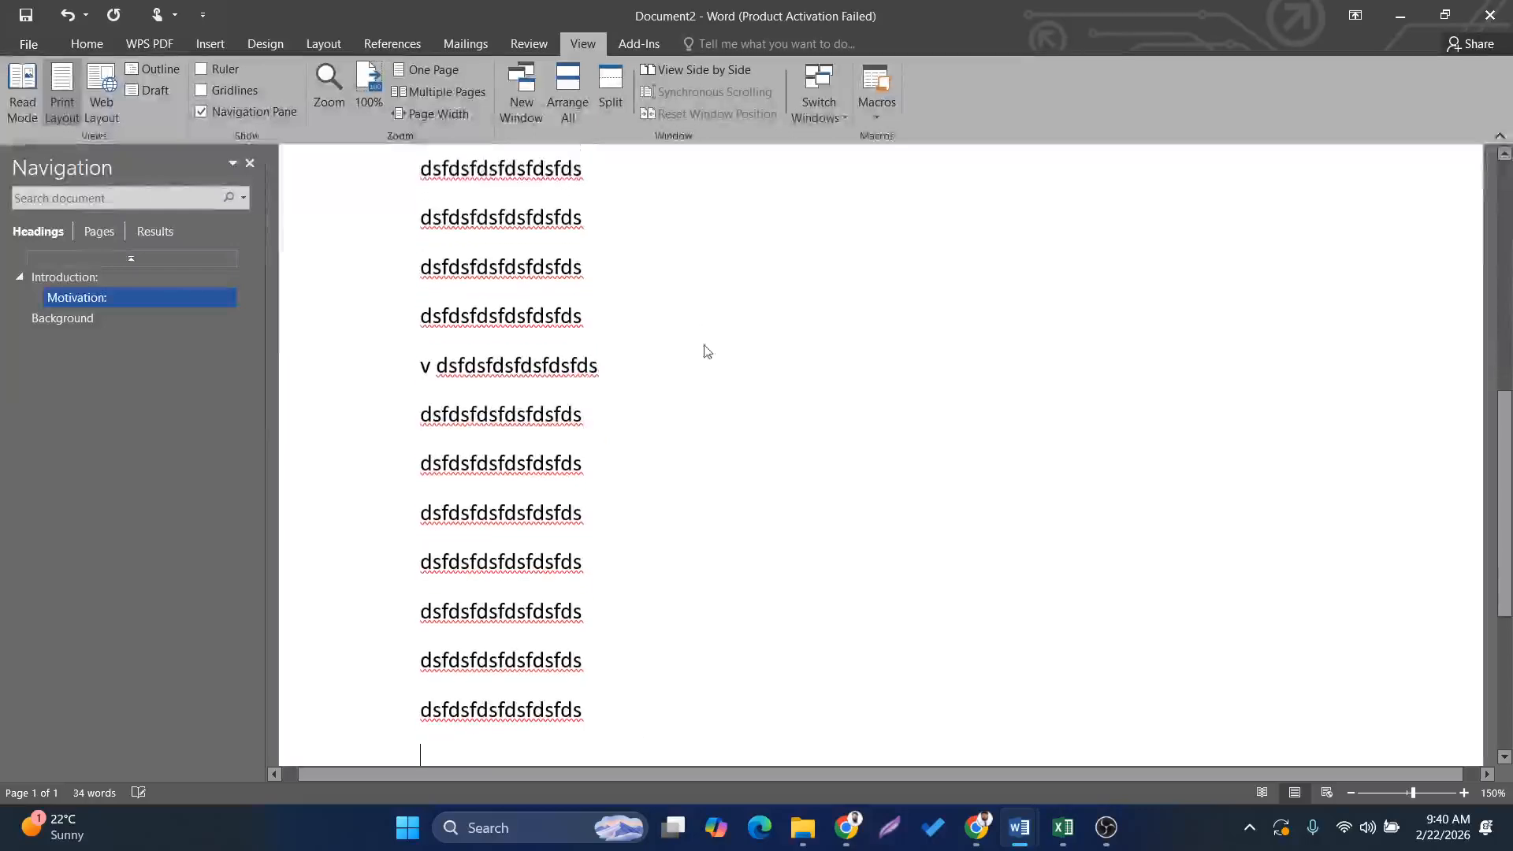
Copy a large block of the Motivation section's filler lines, keeping the original lines in place.
left_click_drag(587, 606, 462, 143)
key("Delete")
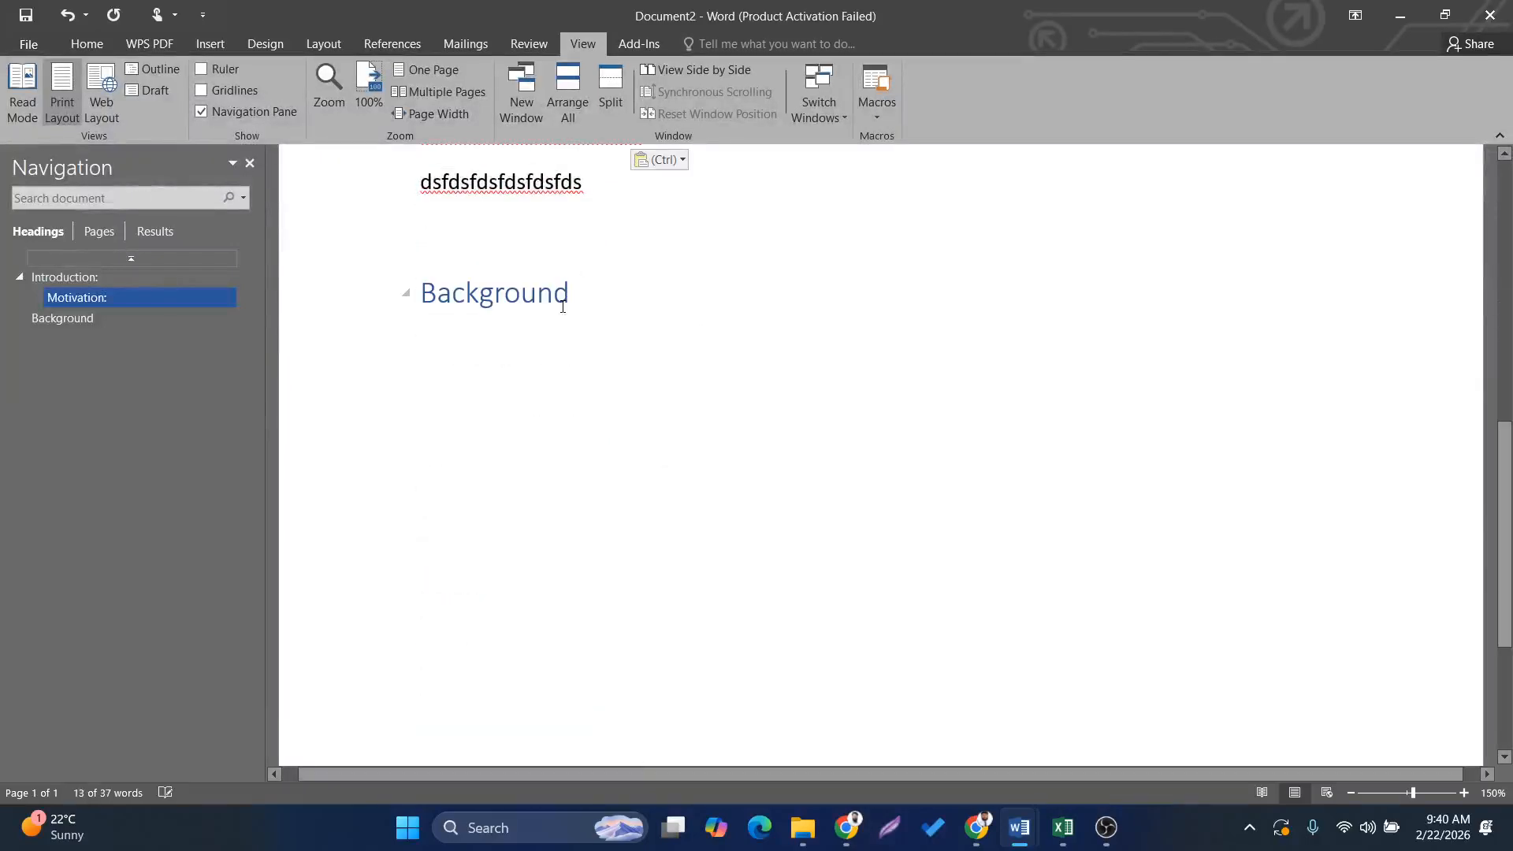
key("ctrl+z")
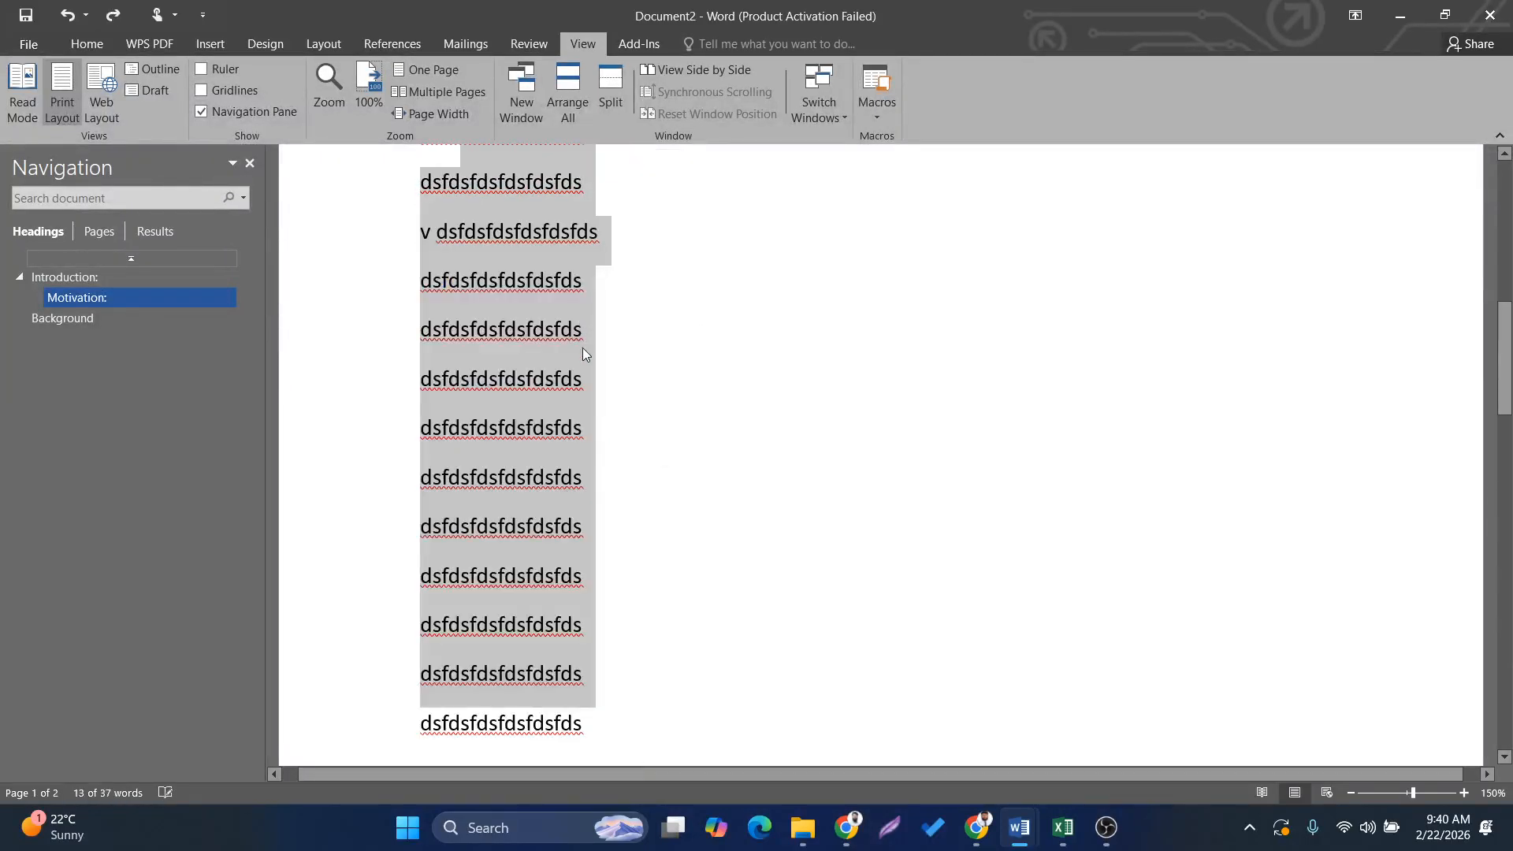
Paste the copied block of filler lines repeatedly below the "Background" heading to extend that section over several pages.
scroll(547, 474, "down", 6)
left_click(535, 517)
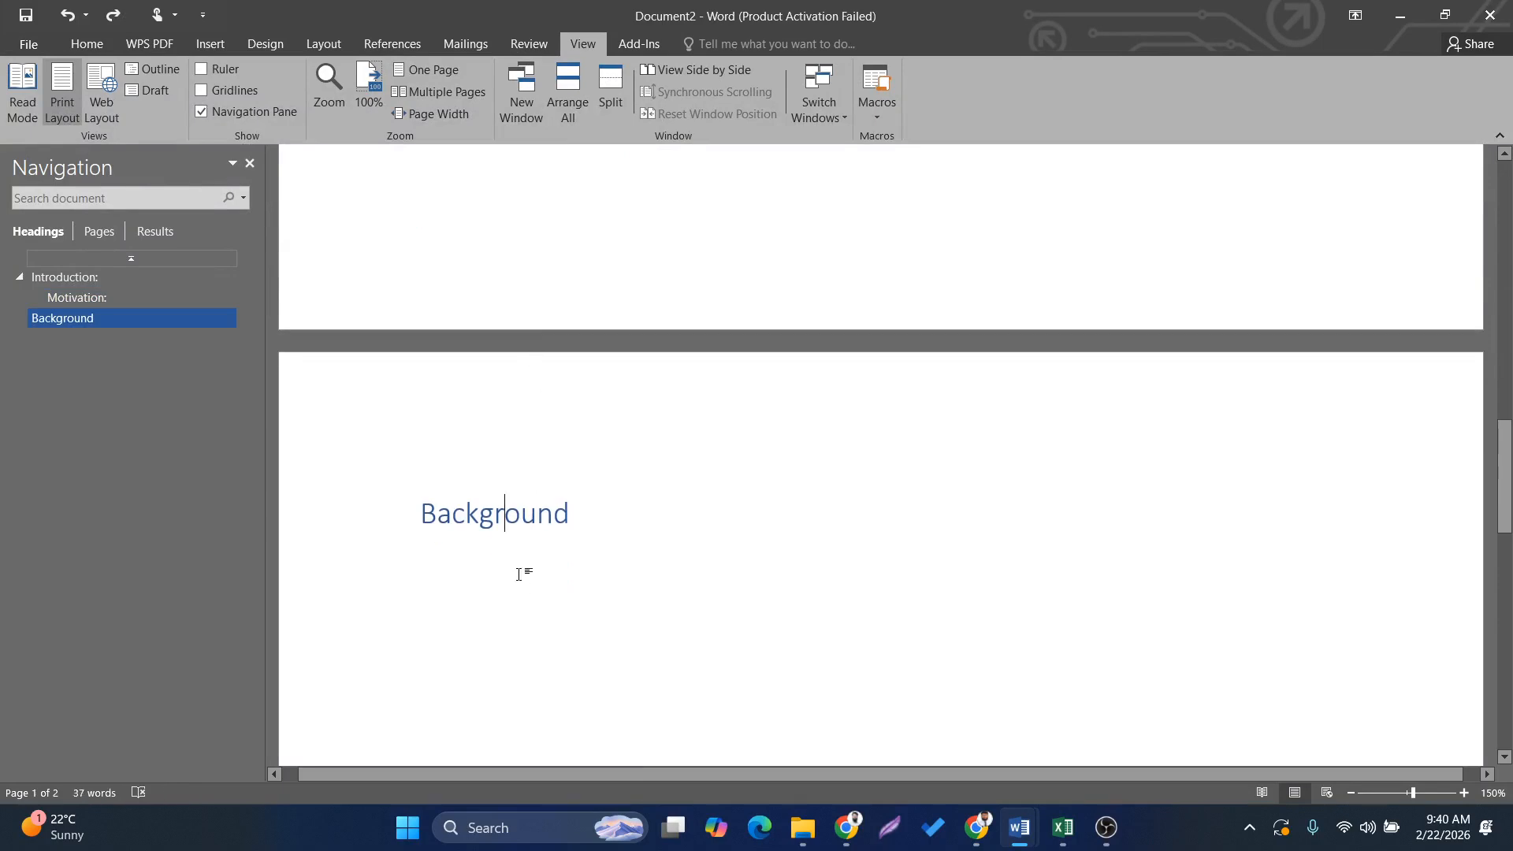
left_click(624, 543)
key("Return")
key("ctrl+v")
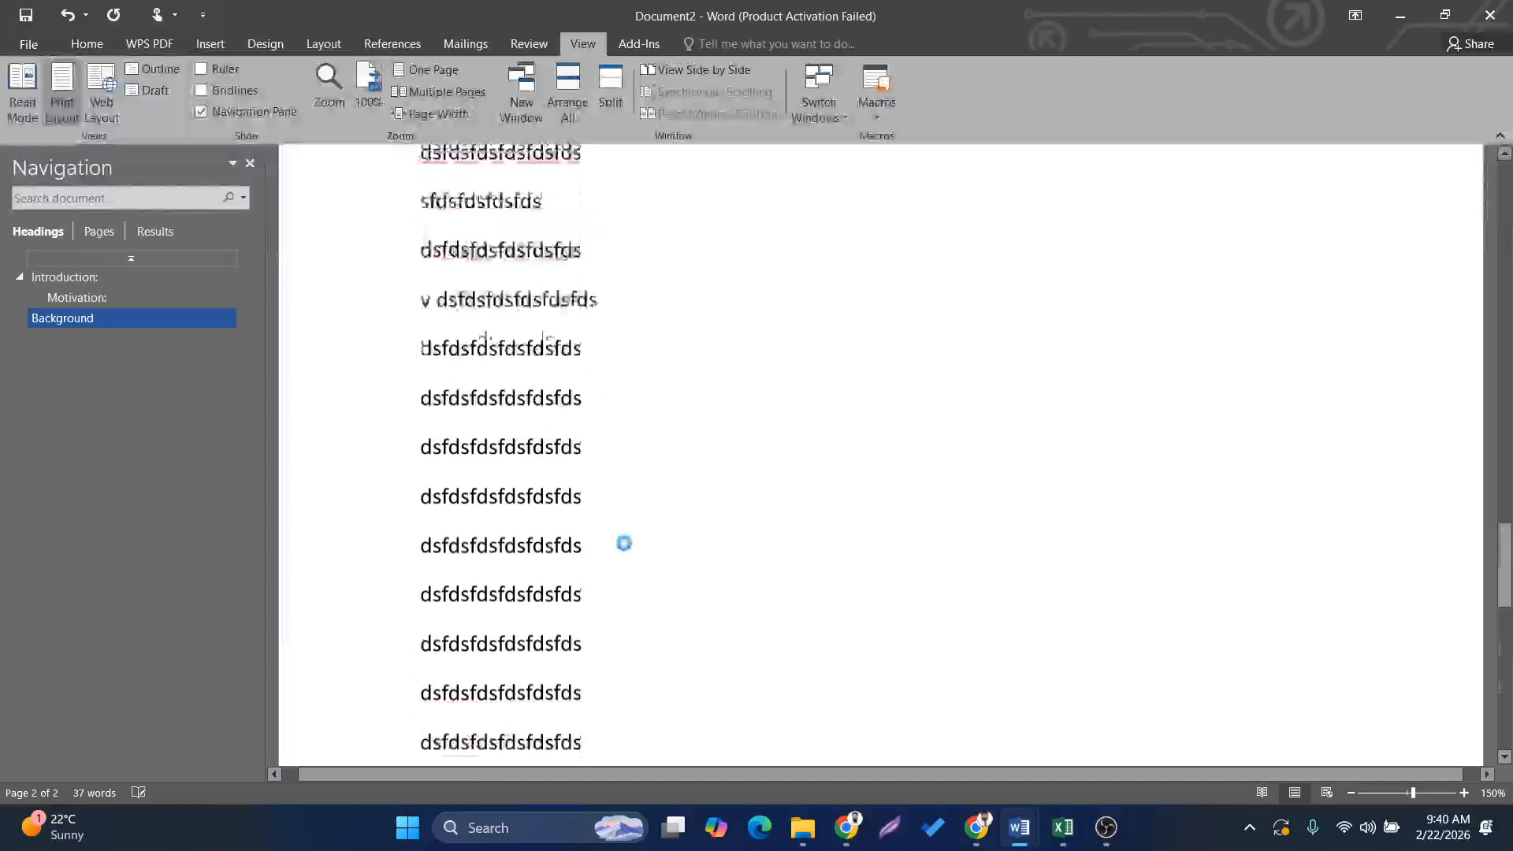
key("ctrl+v")
key("ctrl+v")
key("ctrl+v")
key("ctrl+v")
key("ctrl+v")
key("ctrl+v")
key("ctrl+v")
key("ctrl+v")
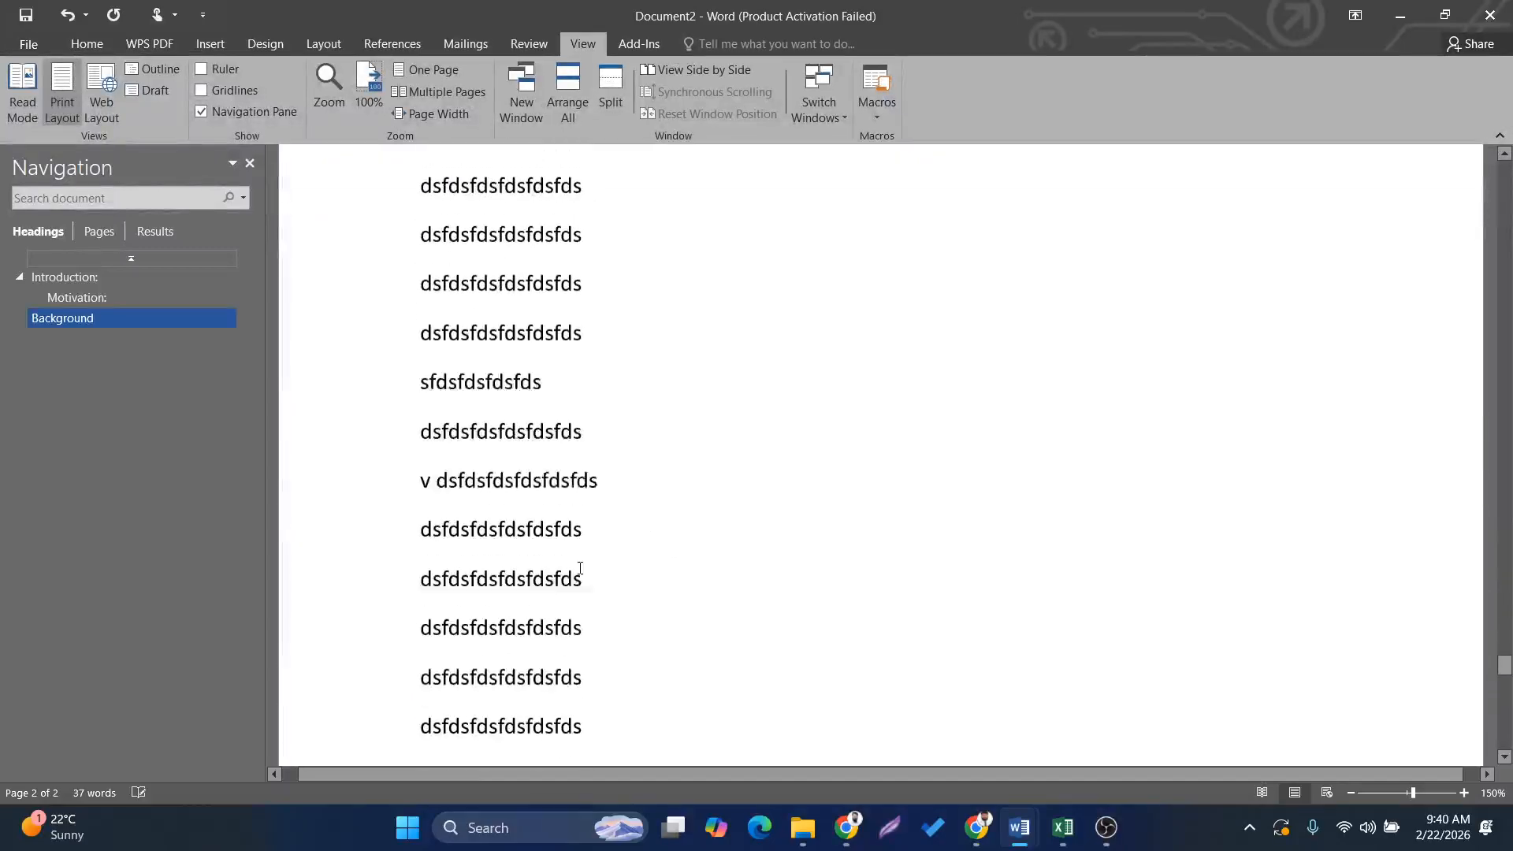
Return to the Introduction through the heading list and paste the filler block near the end of its placeholder paragraph.
scroll(576, 569, "up", 20)
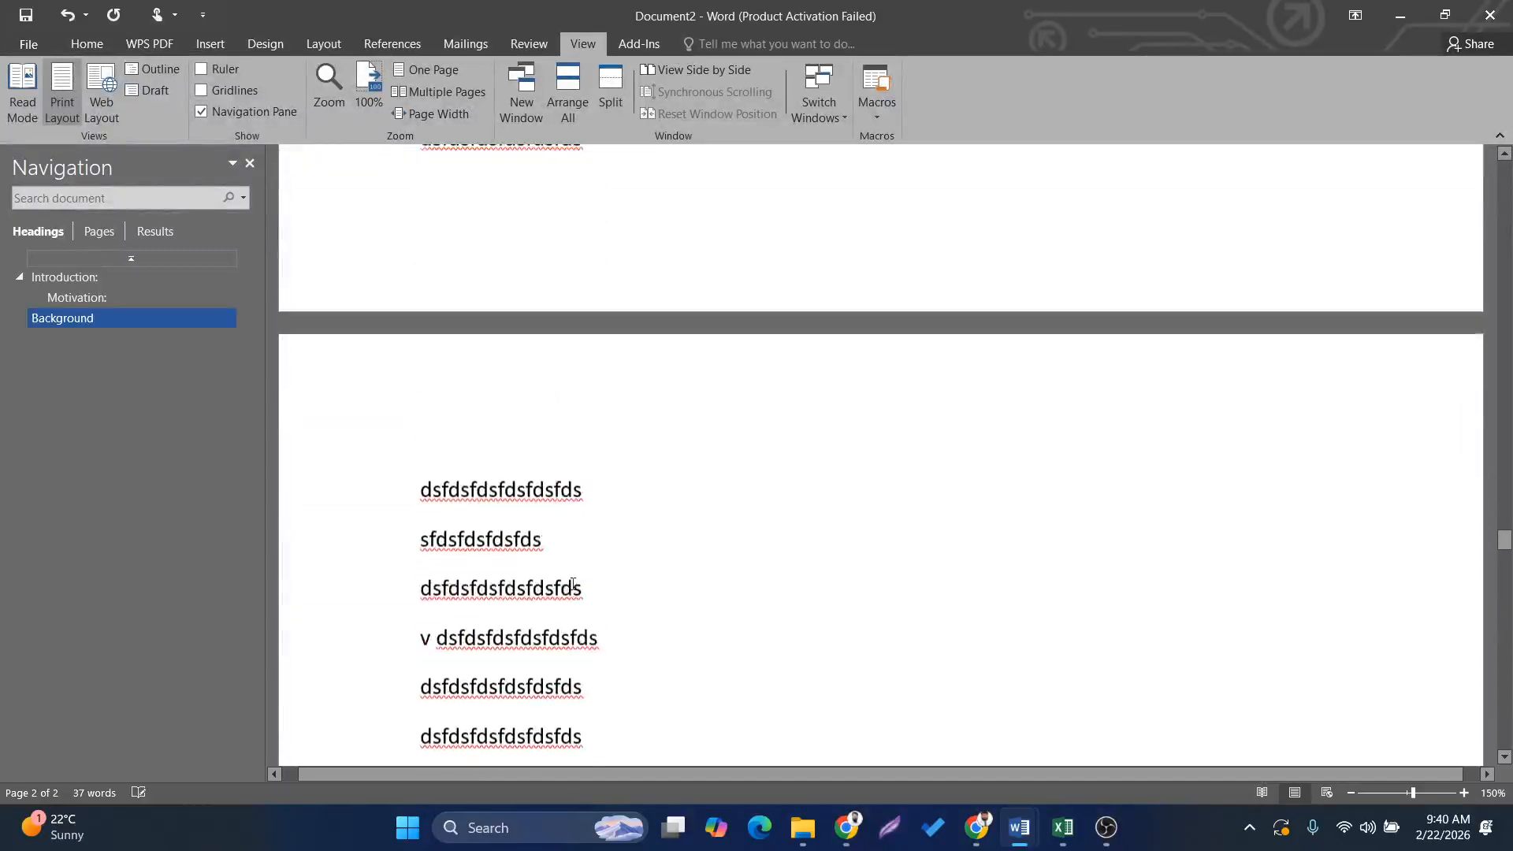
scroll(541, 628, "up", 20)
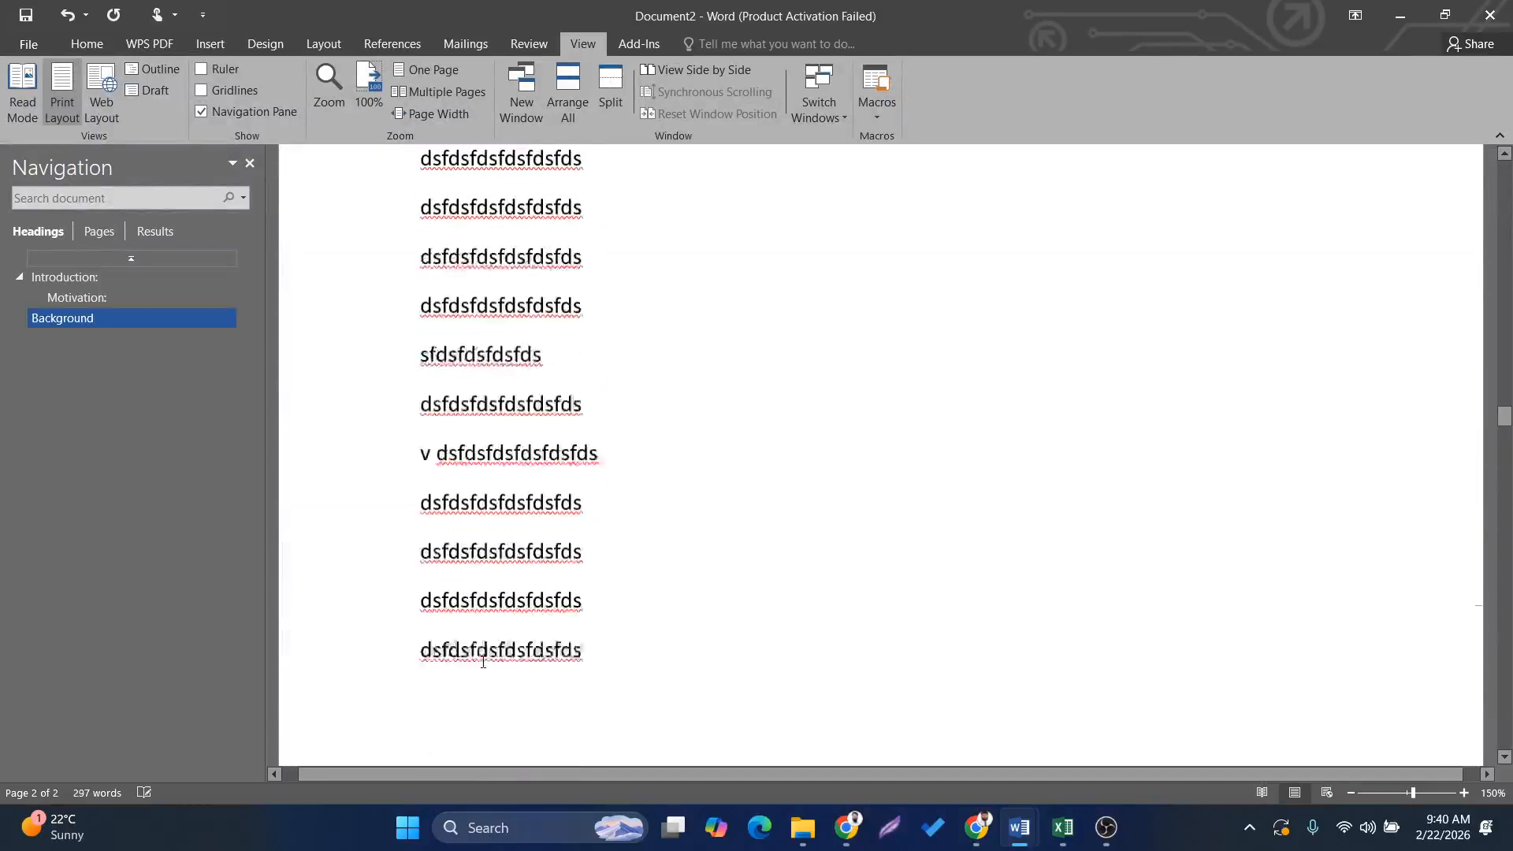
scroll(480, 677, "up", 20)
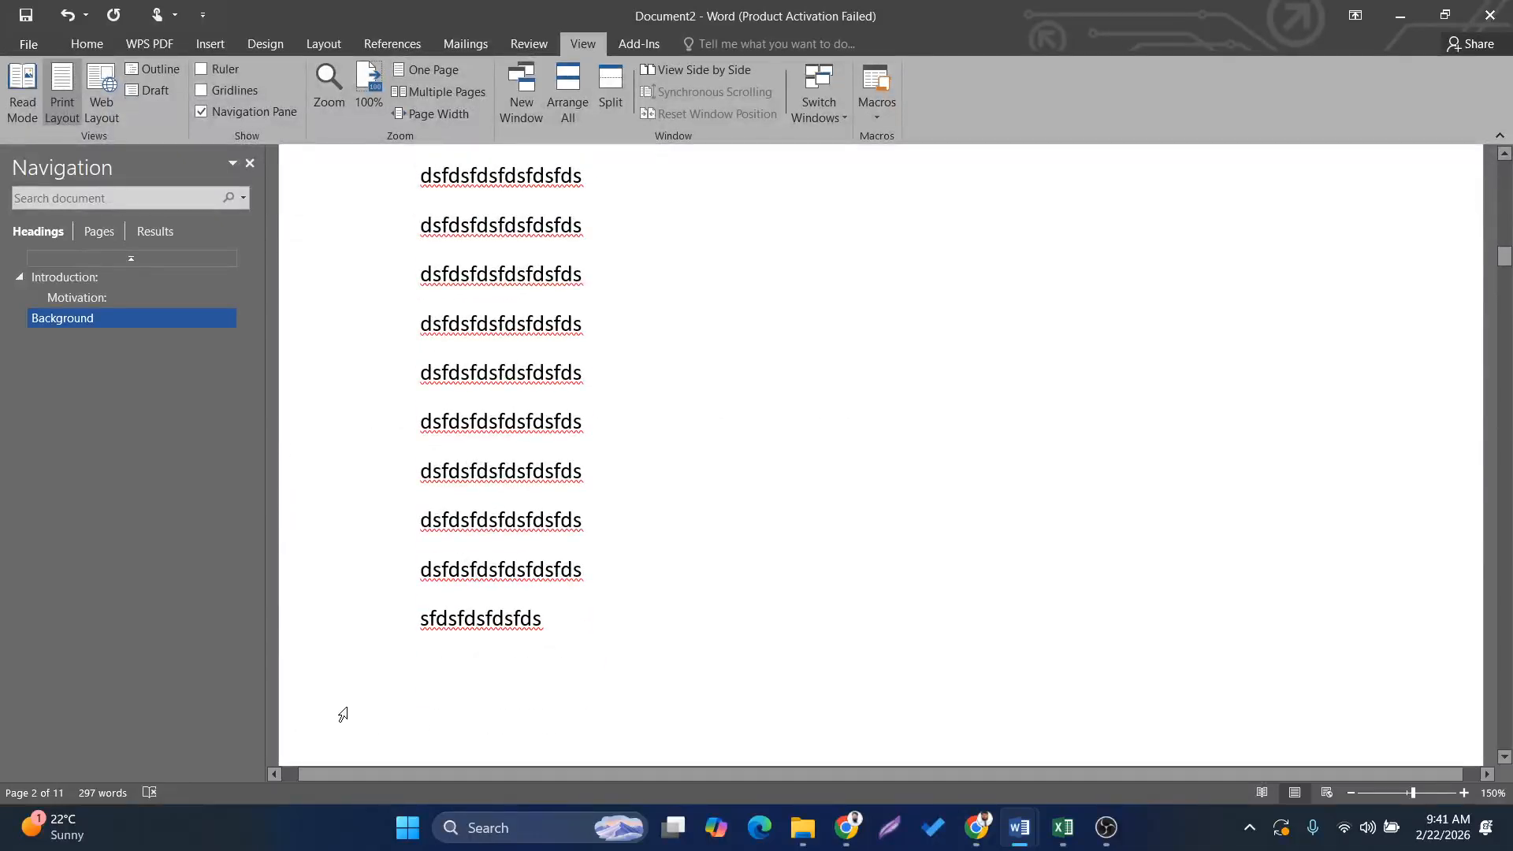
left_click(50, 277)
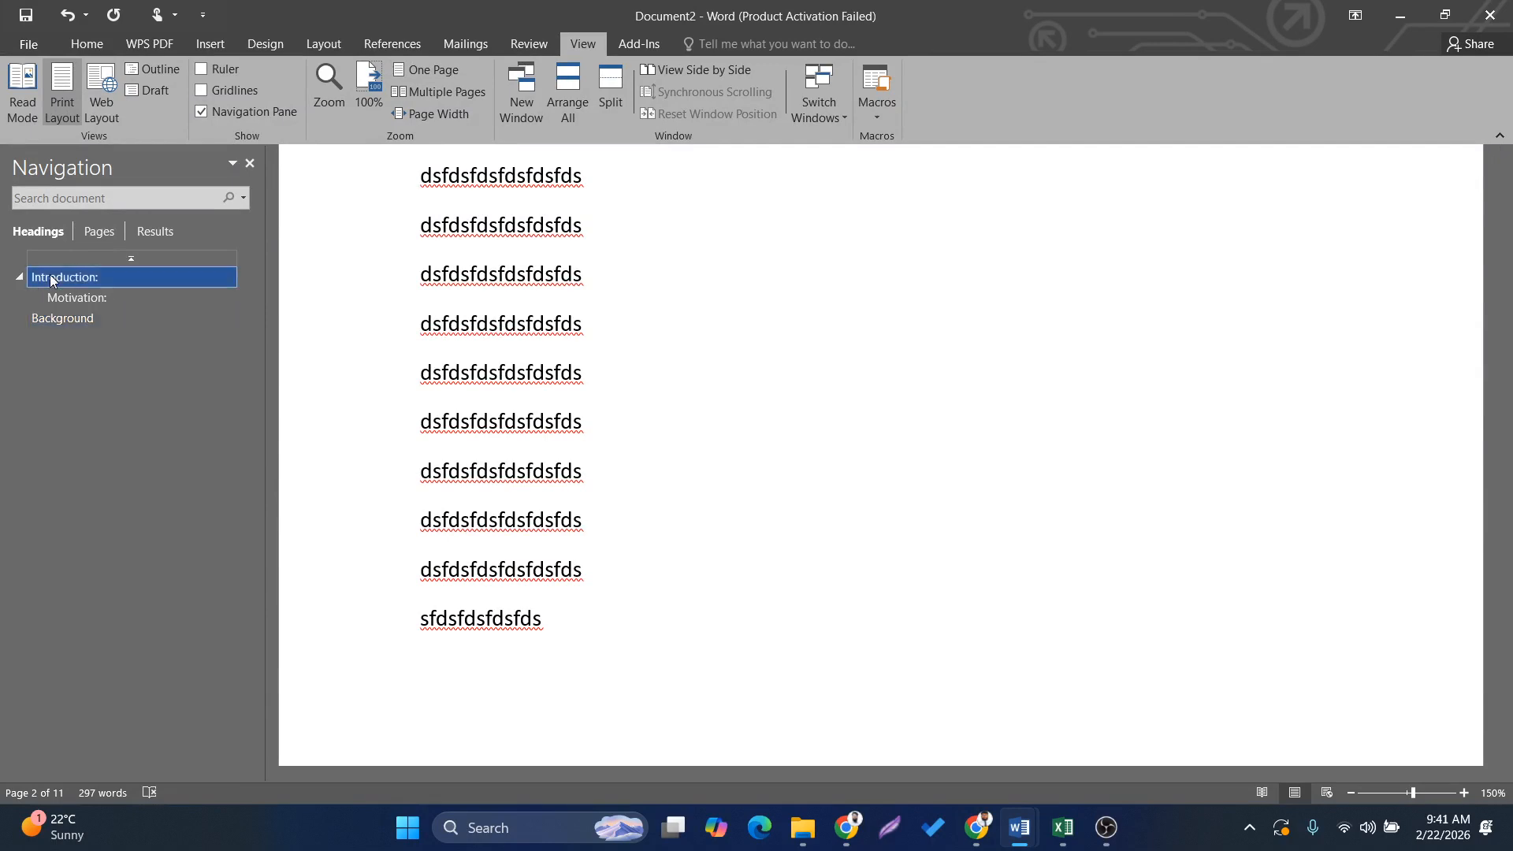
left_click(893, 192)
key("Return")
key("ctrl+v")
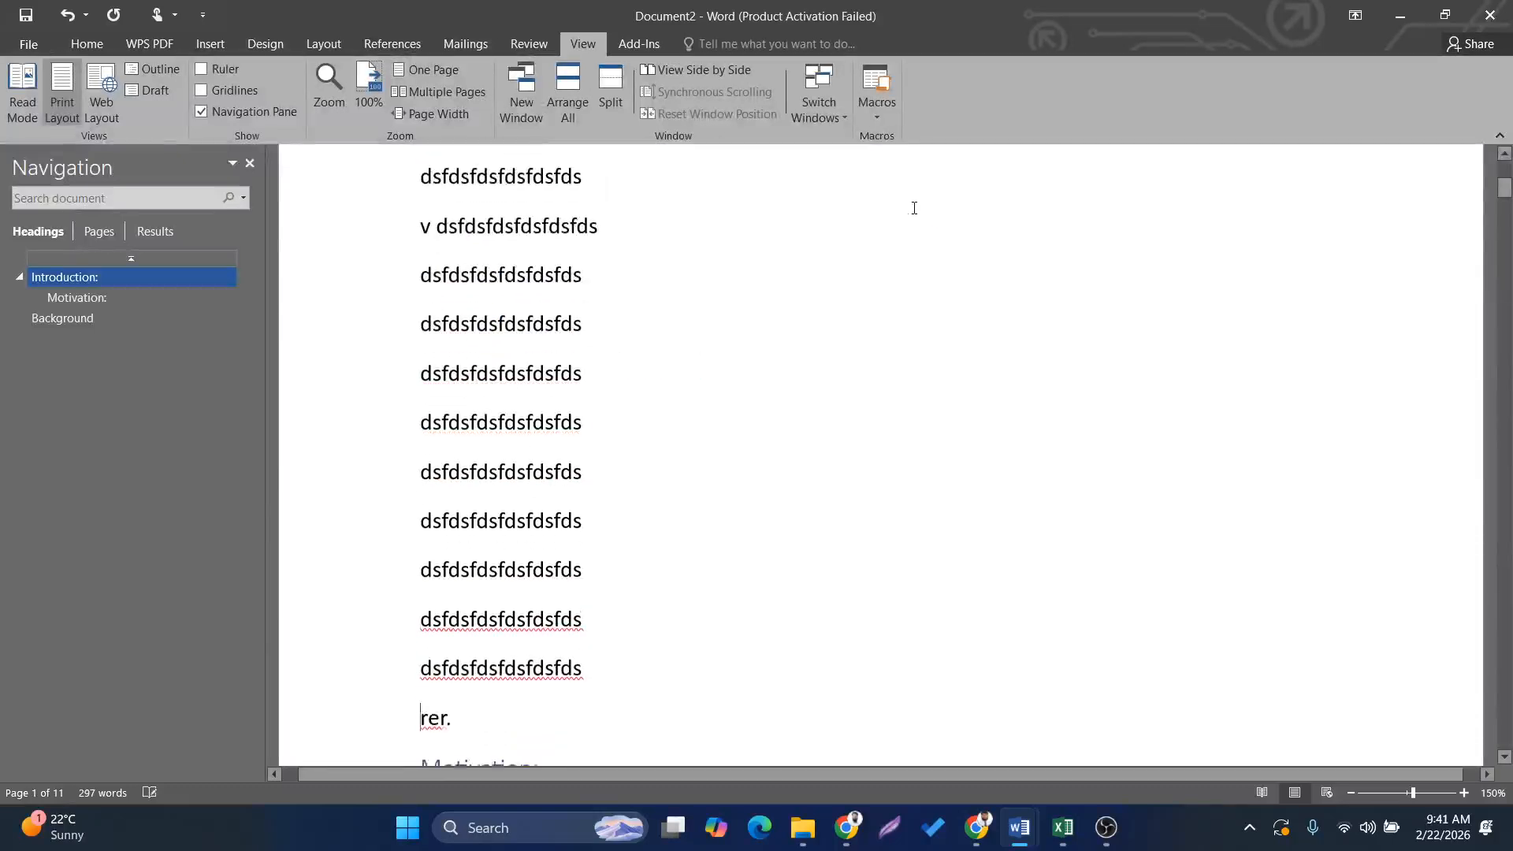
left_click(759, 284)
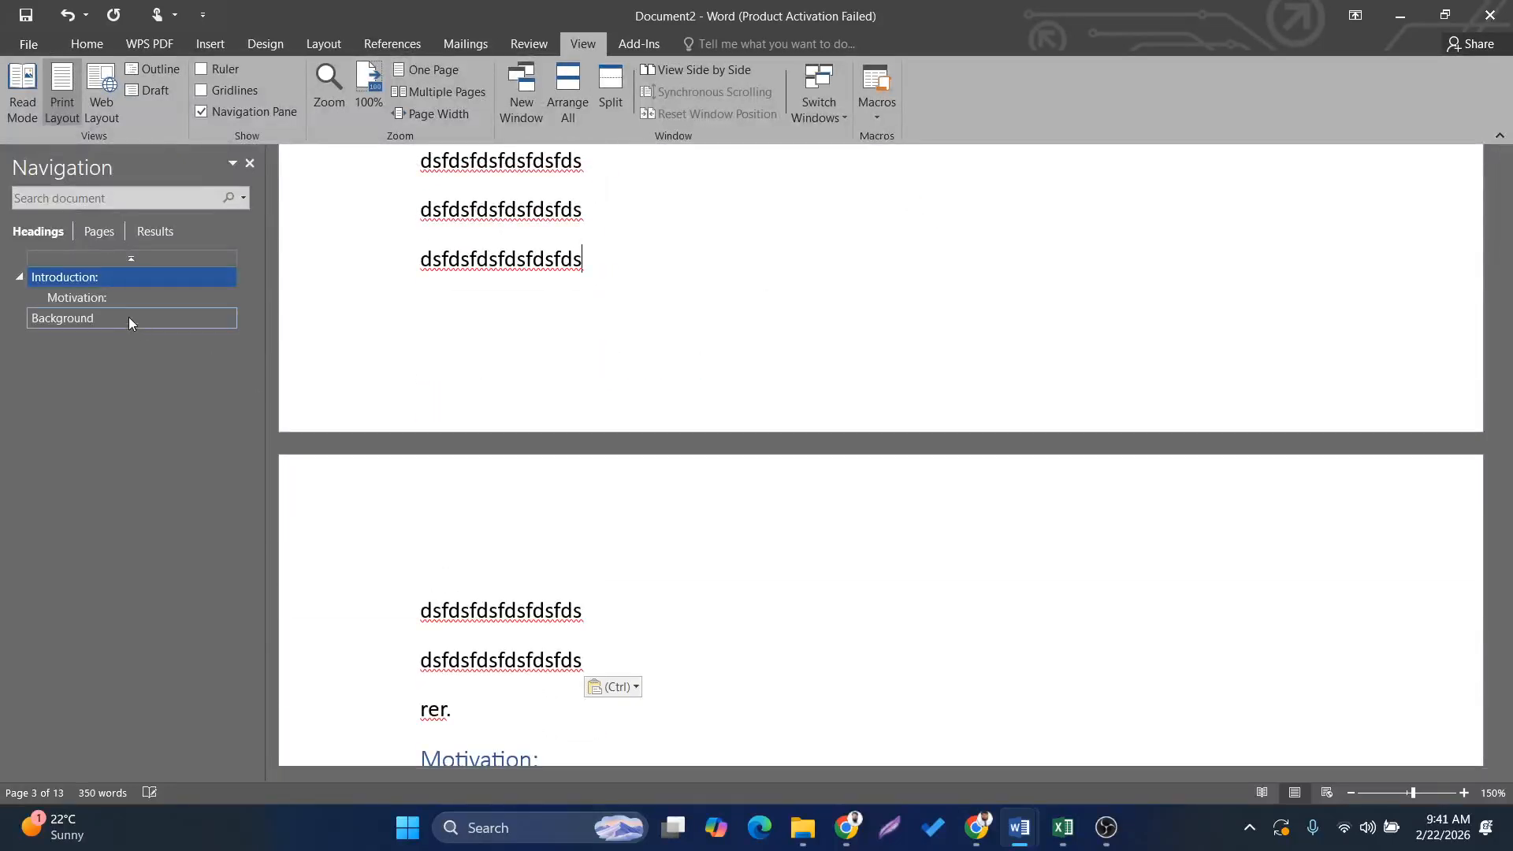
Jump to the "Motivation:" subheading and on to the "Background" heading from the heading list.
scroll(682, 377, "up", 7)
left_click(61, 297)
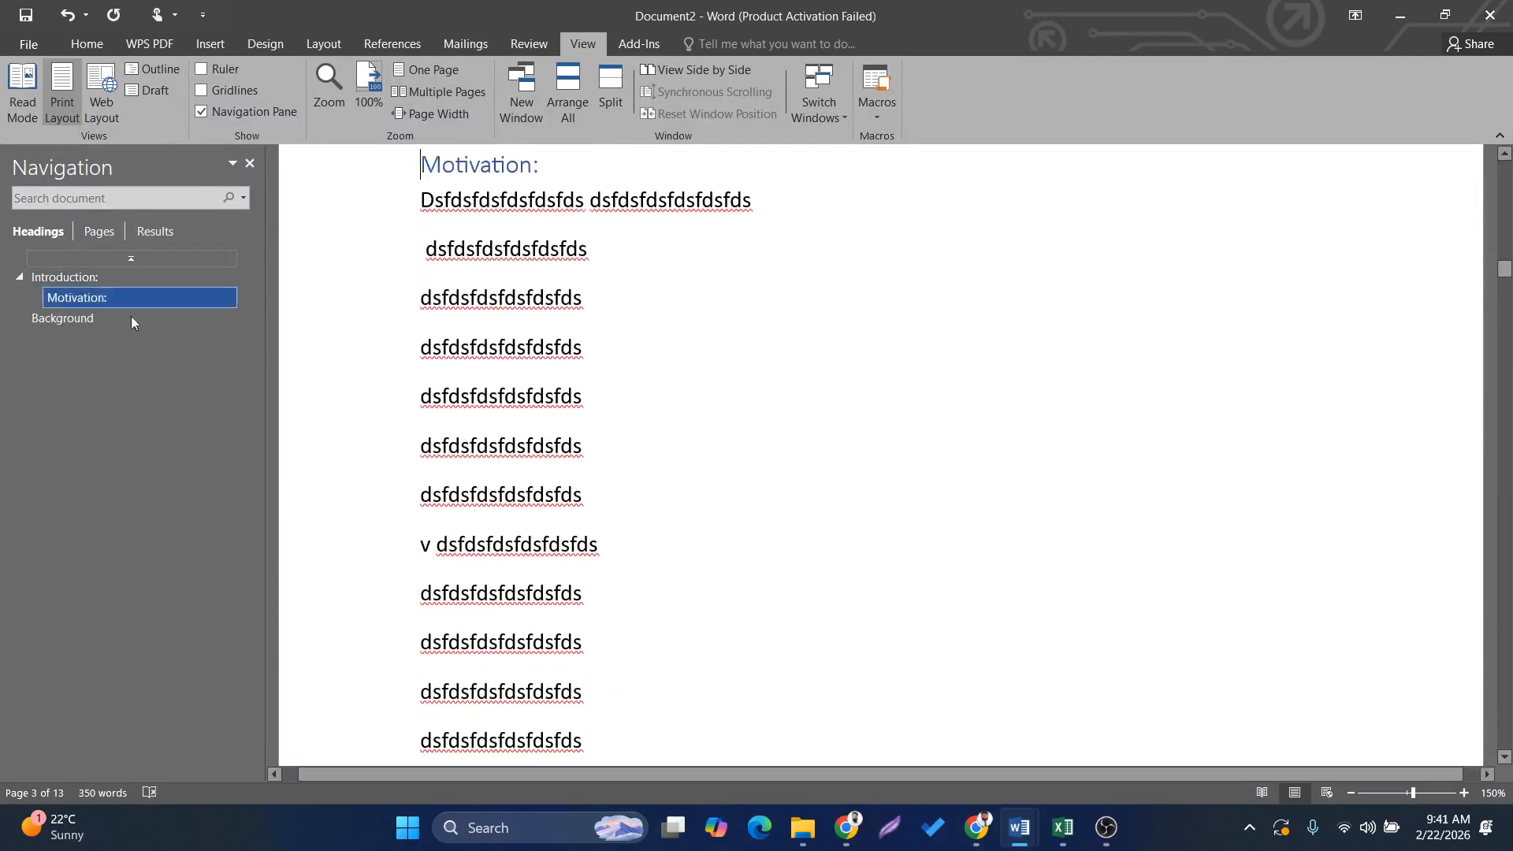
left_click(40, 317)
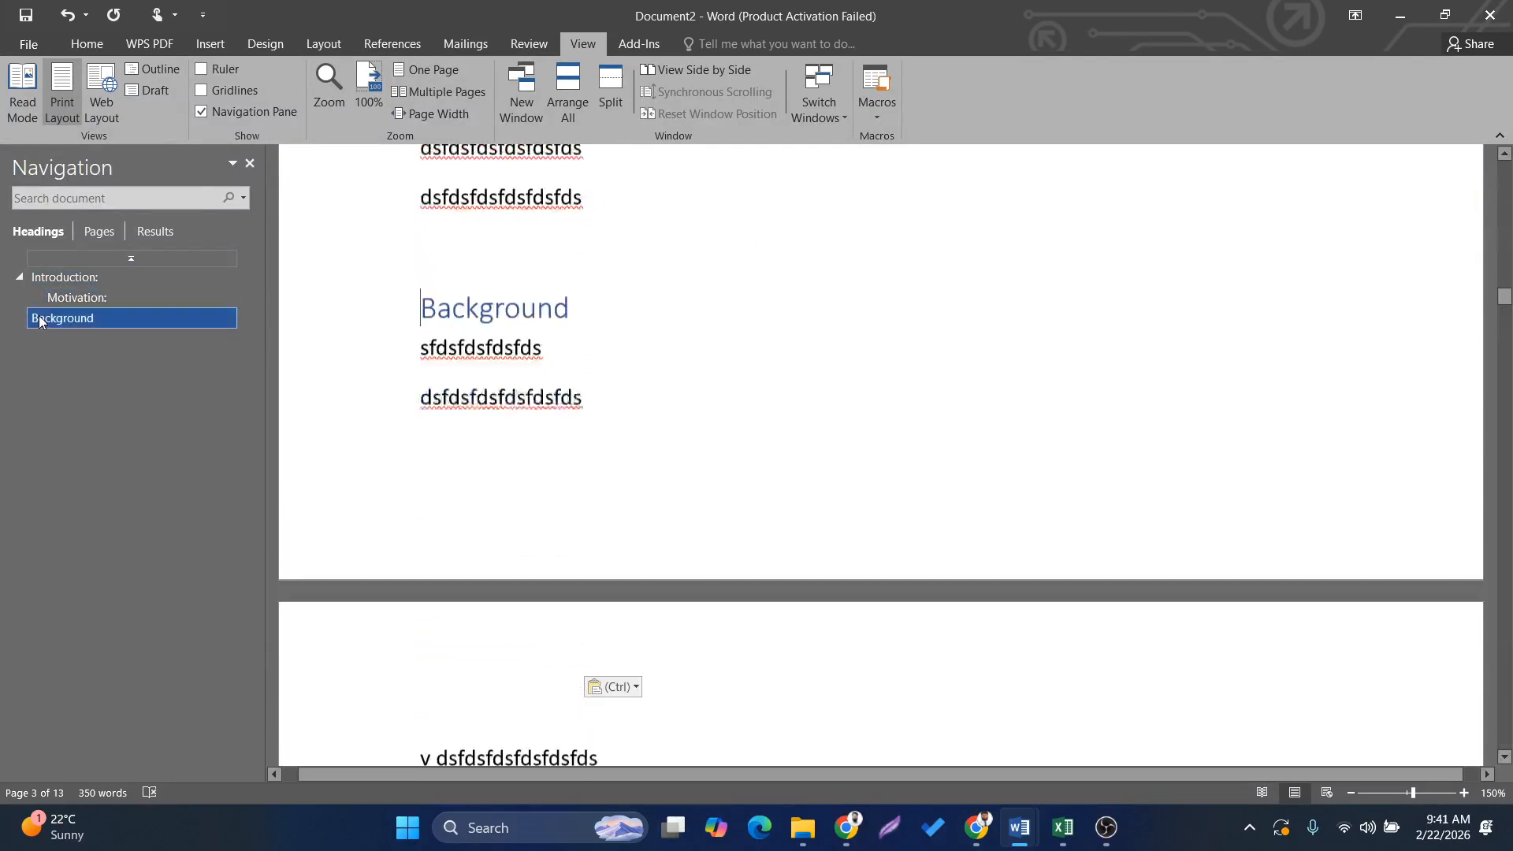
Browse the Background, Motivation and Introduction sections to check how the highlighted heading in the Navigation Pane follows the position.
scroll(612, 433, "up", 5)
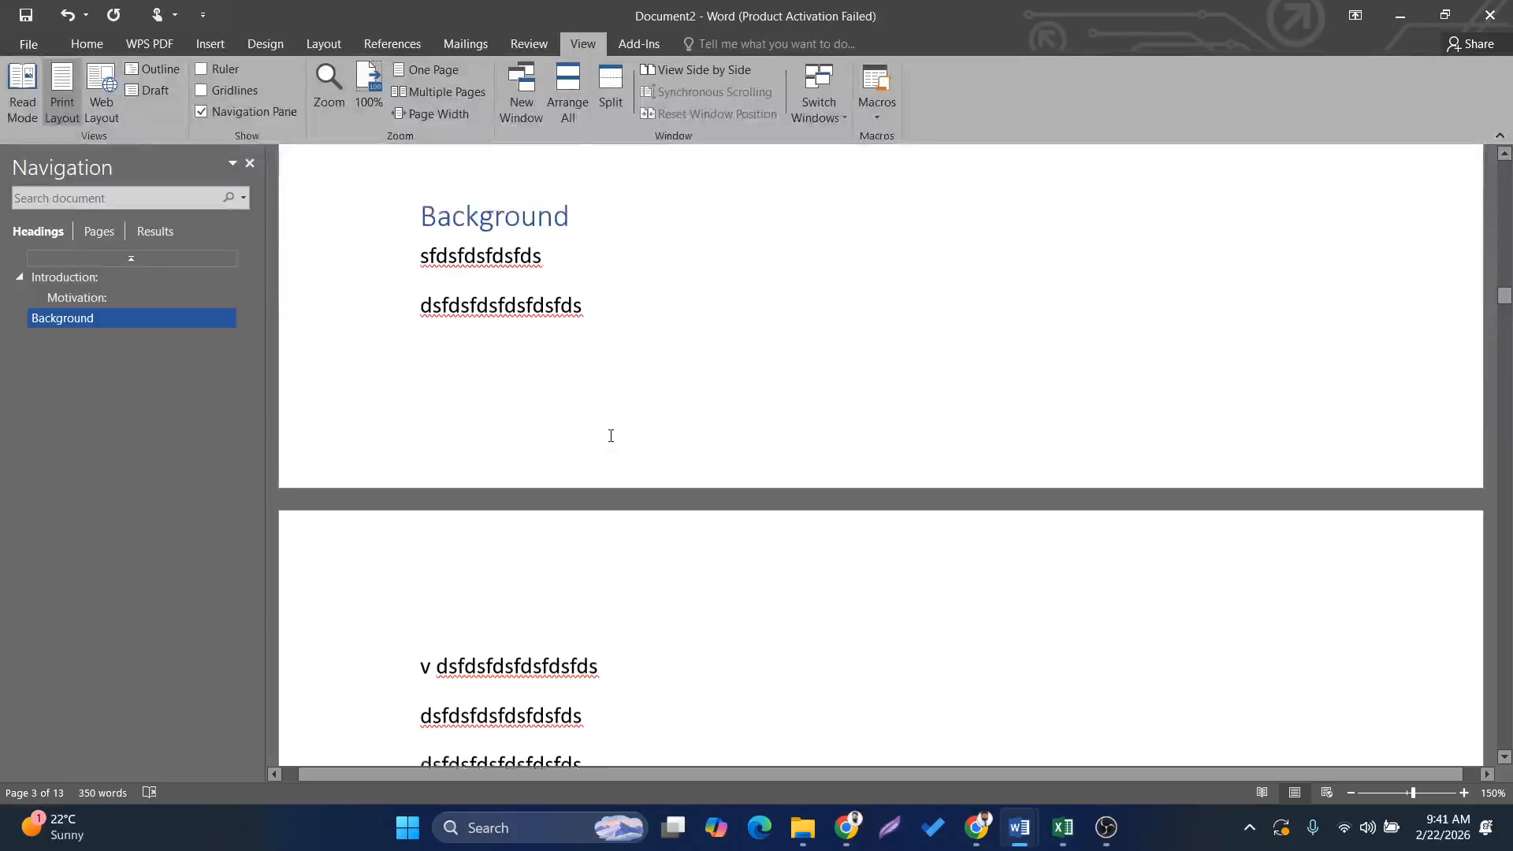
scroll(614, 446, "up", 6)
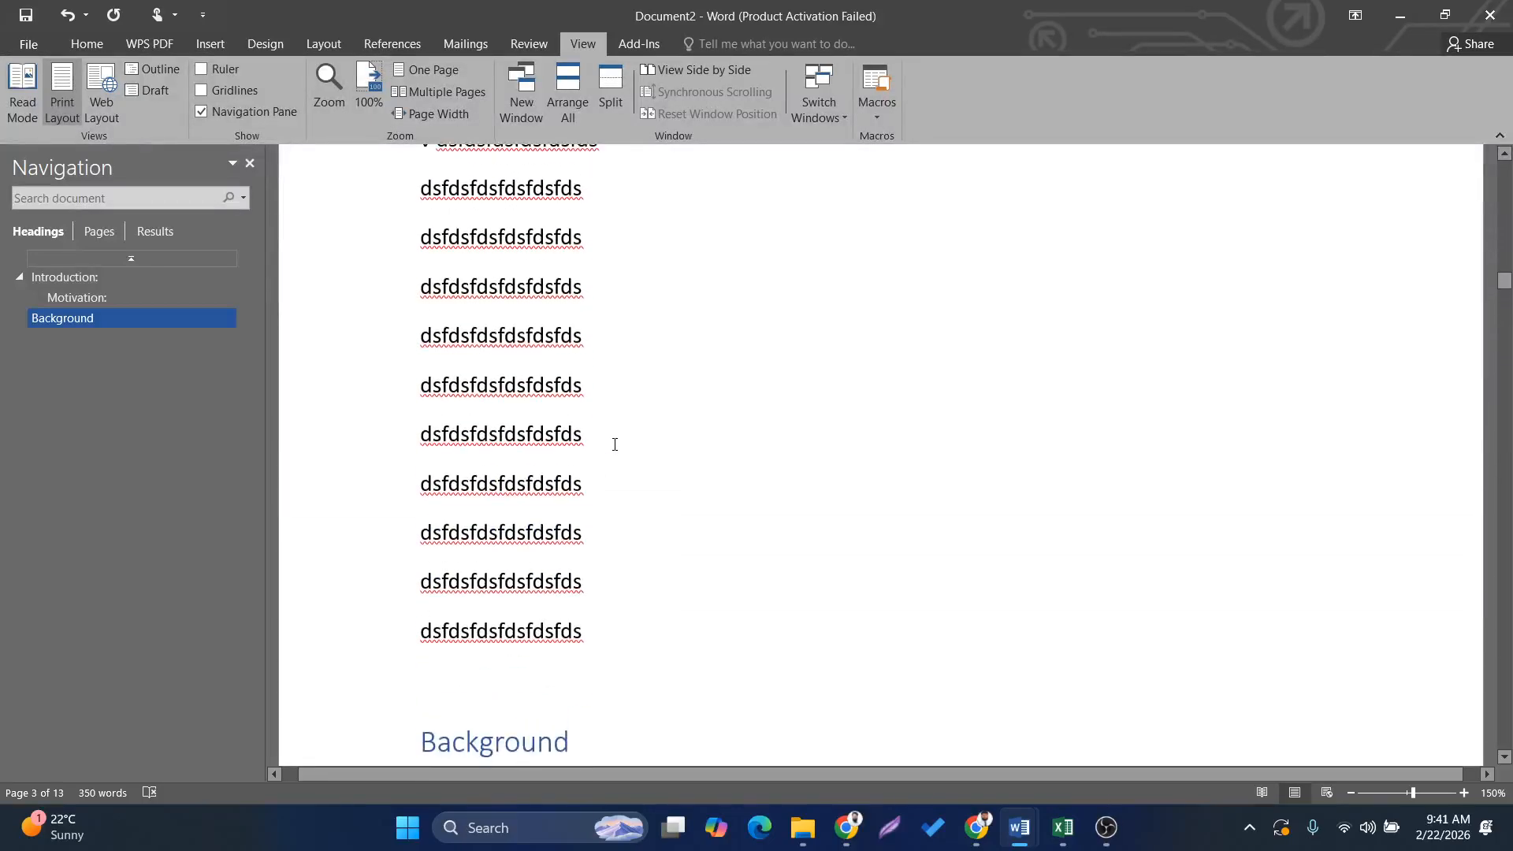
scroll(616, 451, "up", 5)
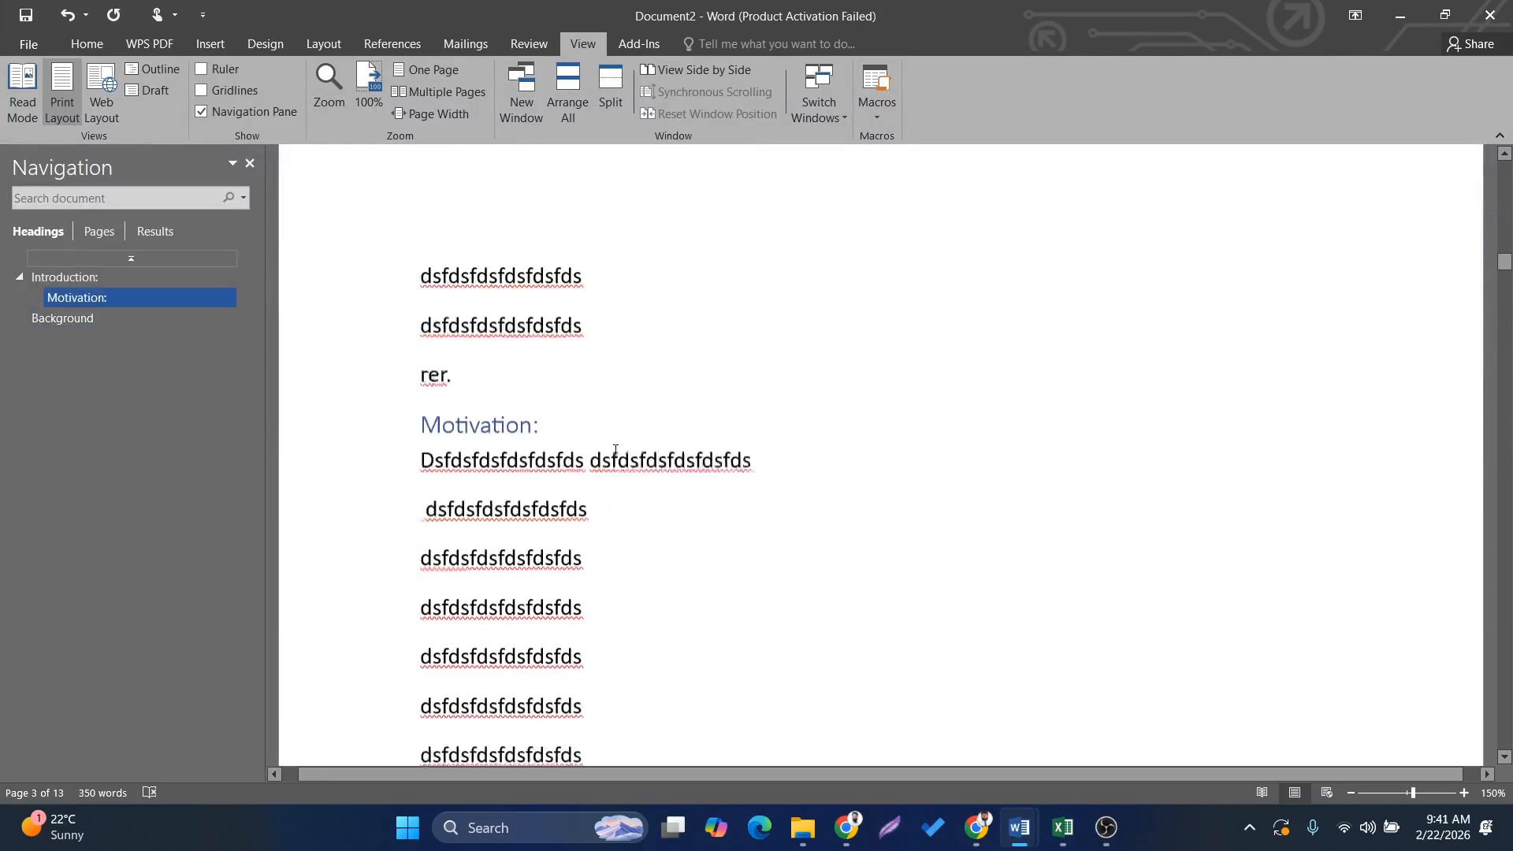
scroll(618, 443, "down", 10)
scroll(637, 432, "up", 3)
scroll(635, 426, "up", 1)
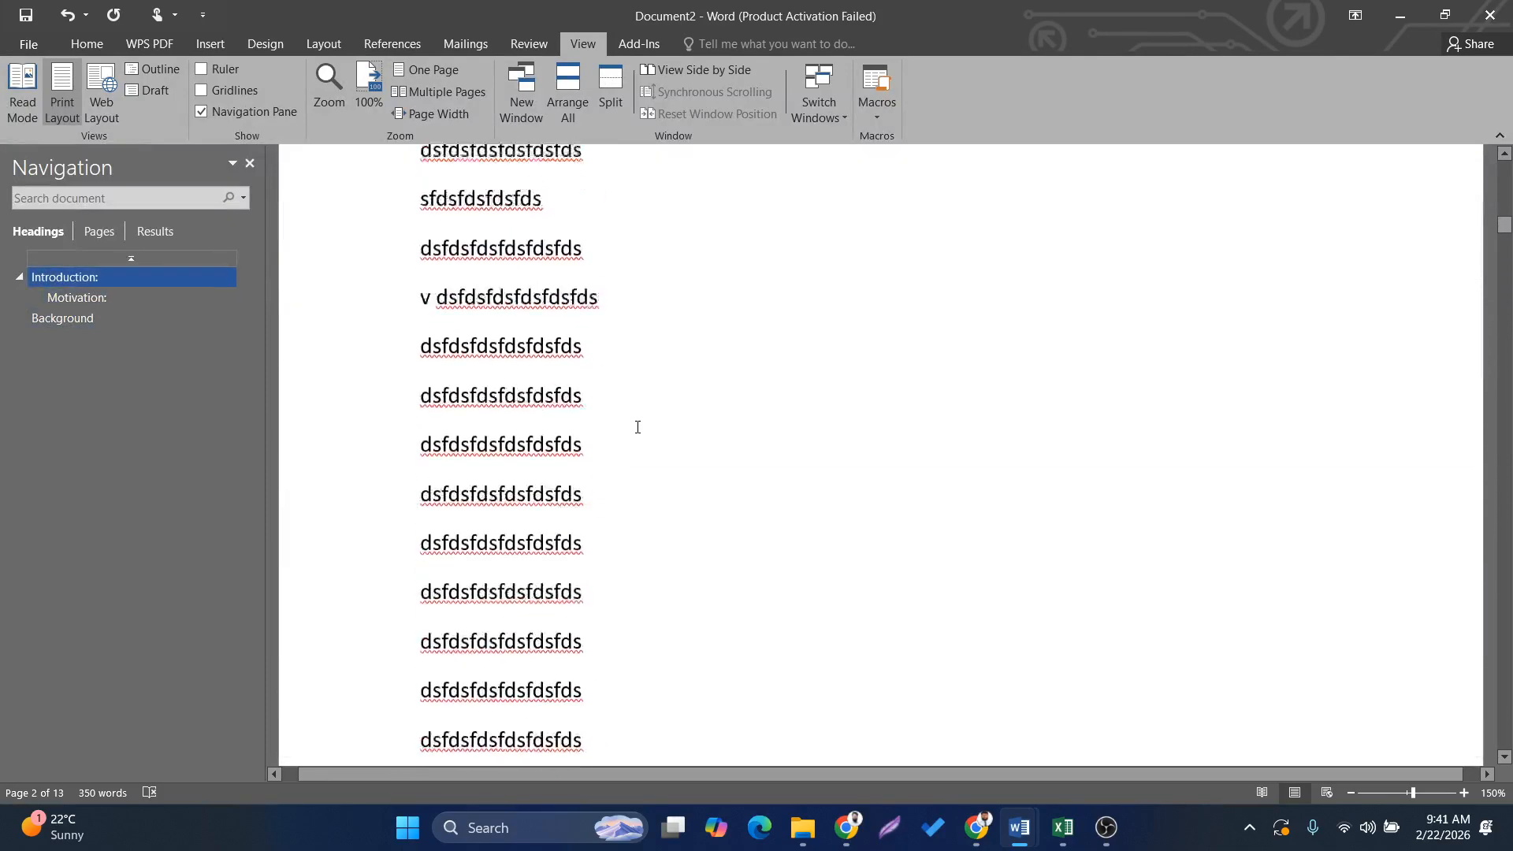
scroll(636, 426, "down", 4)
Apply the Subtle Emphasis style to the "sfdsfdsfdsfds" line below the Introduction's first paragraph.
left_click(87, 43)
scroll(797, 154, "up", 4)
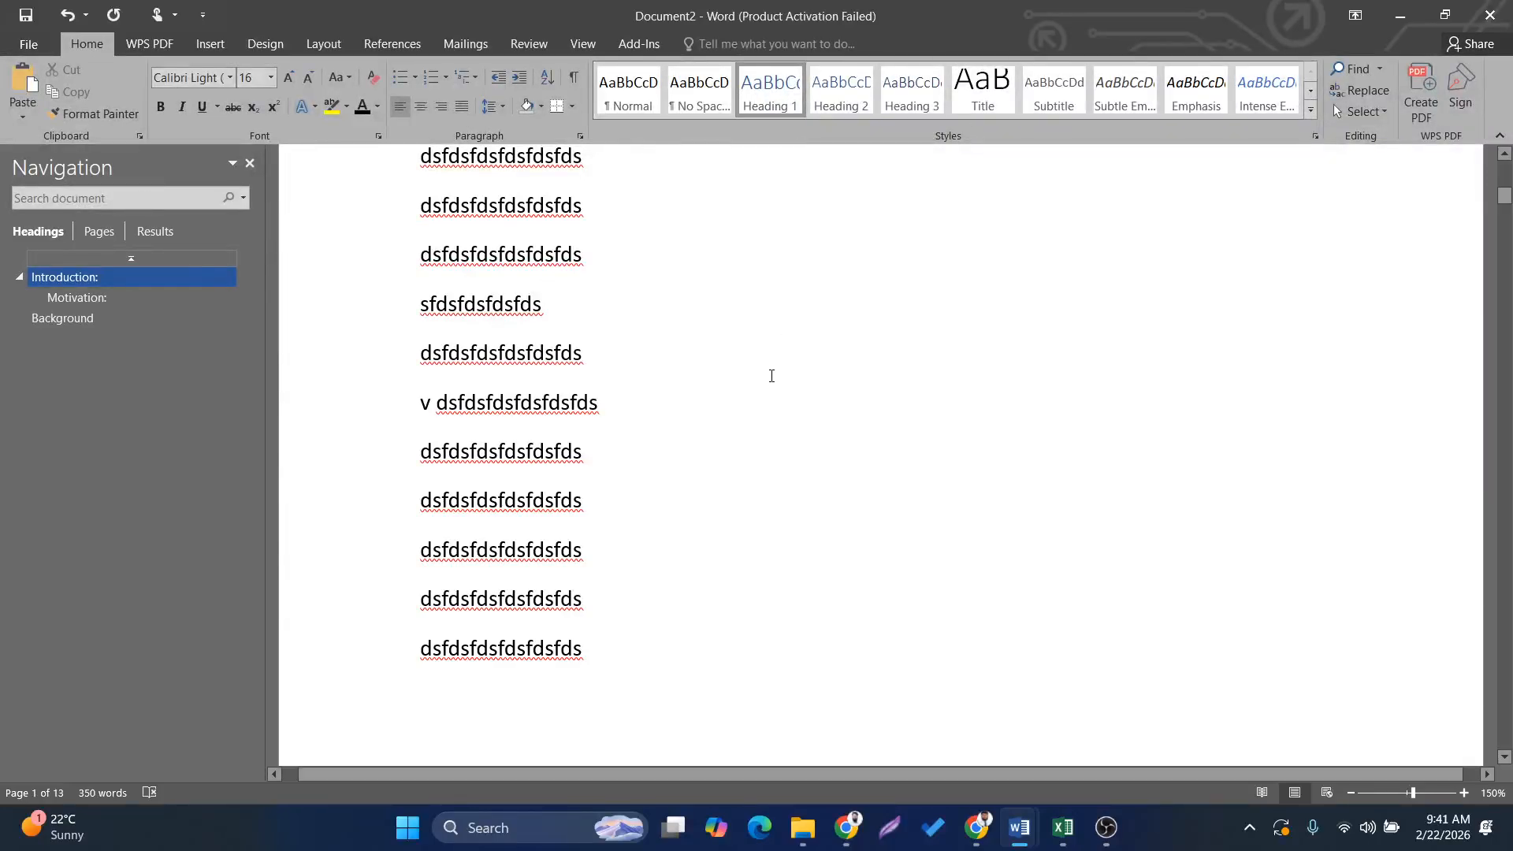
scroll(733, 395, "up", 10)
scroll(655, 427, "down", 3)
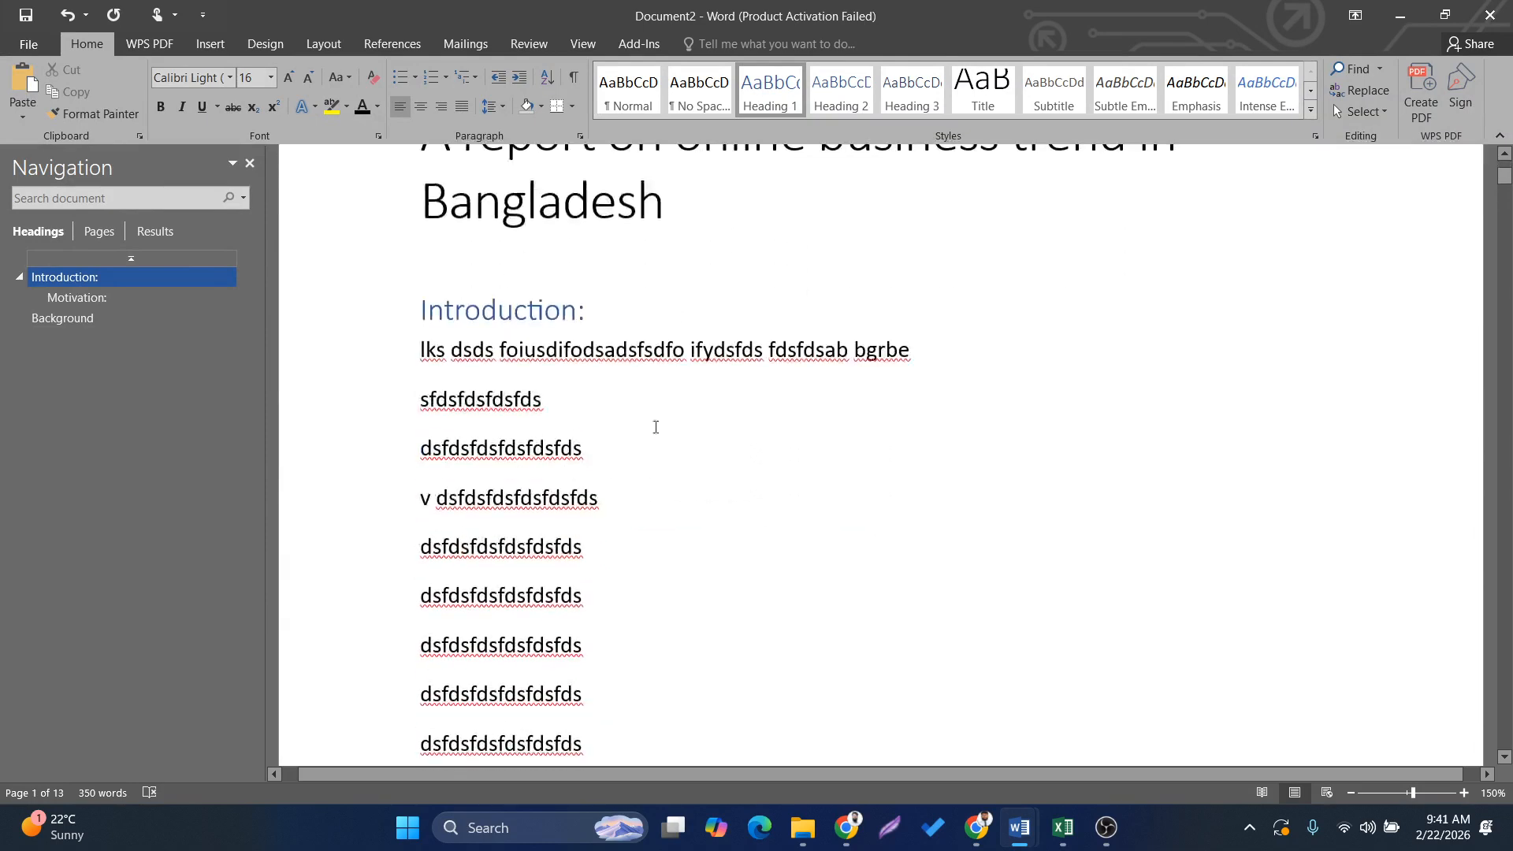
double_click(551, 396)
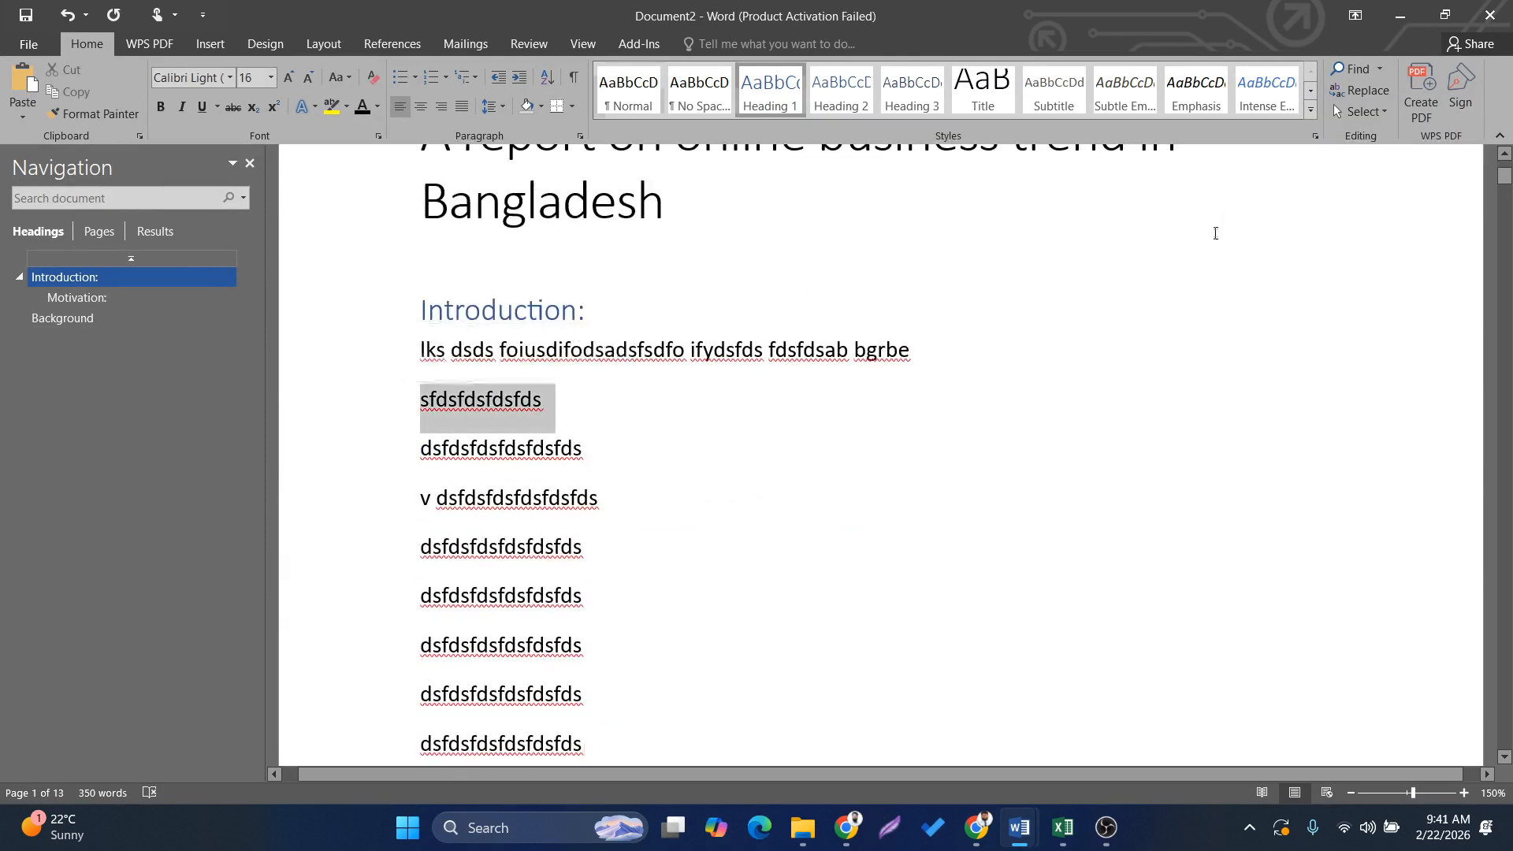
left_click(1128, 103)
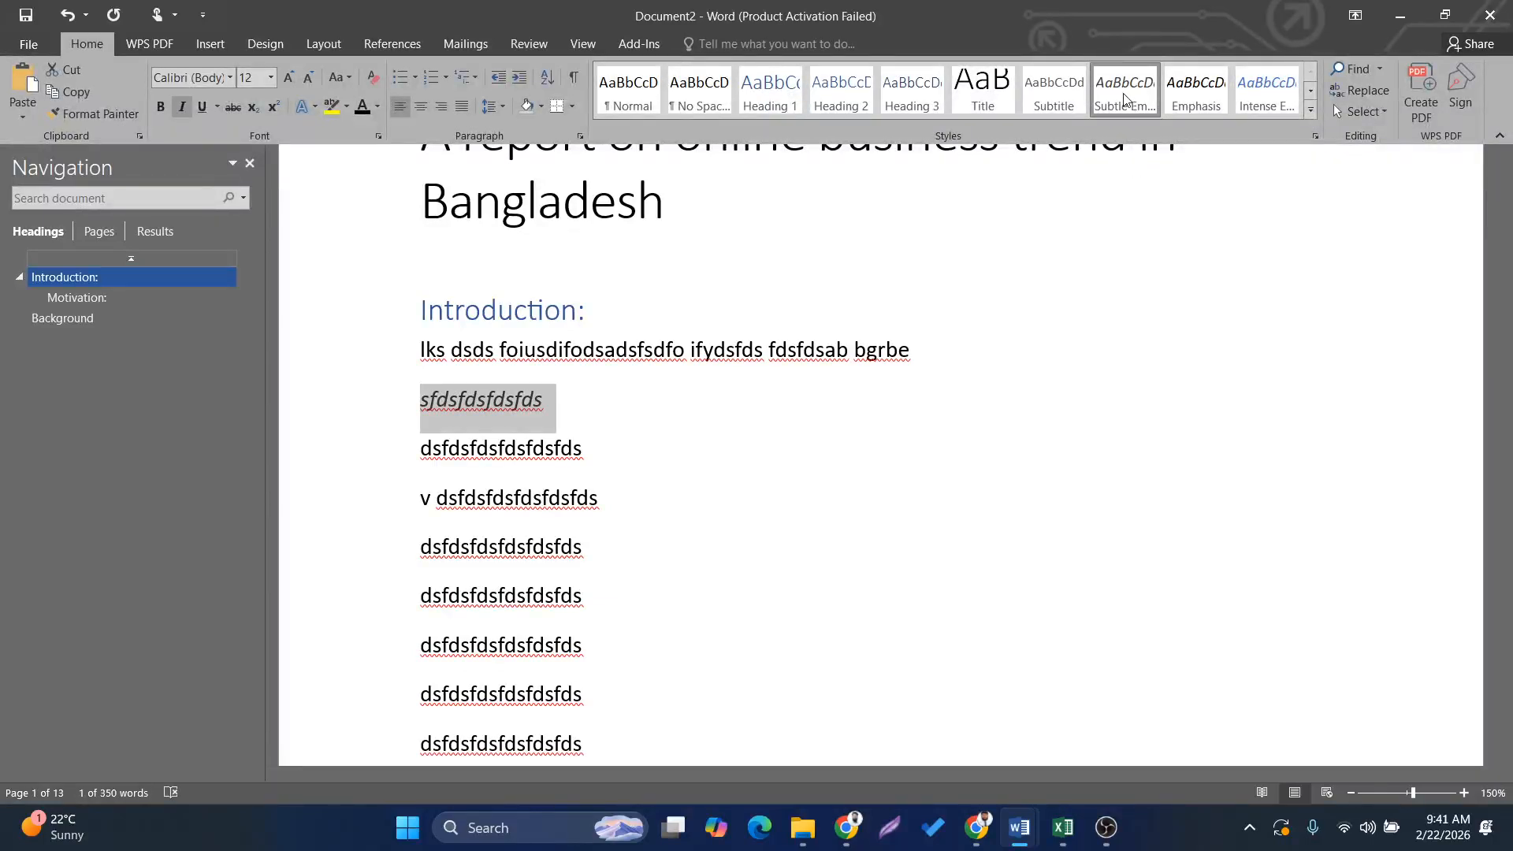
left_click(575, 490)
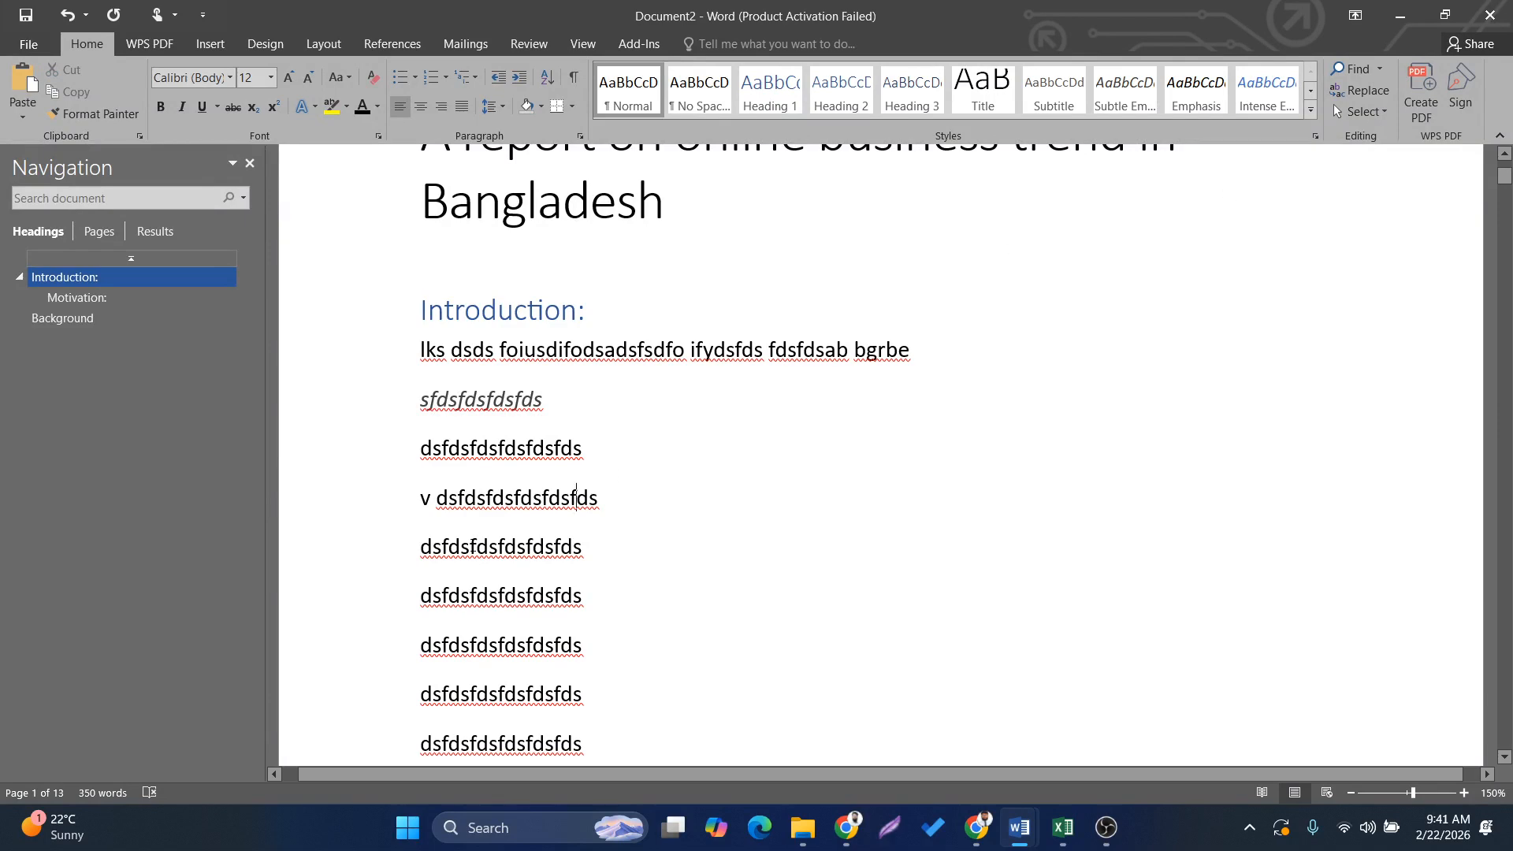
double_click(489, 450)
left_click(489, 451)
double_click(488, 449)
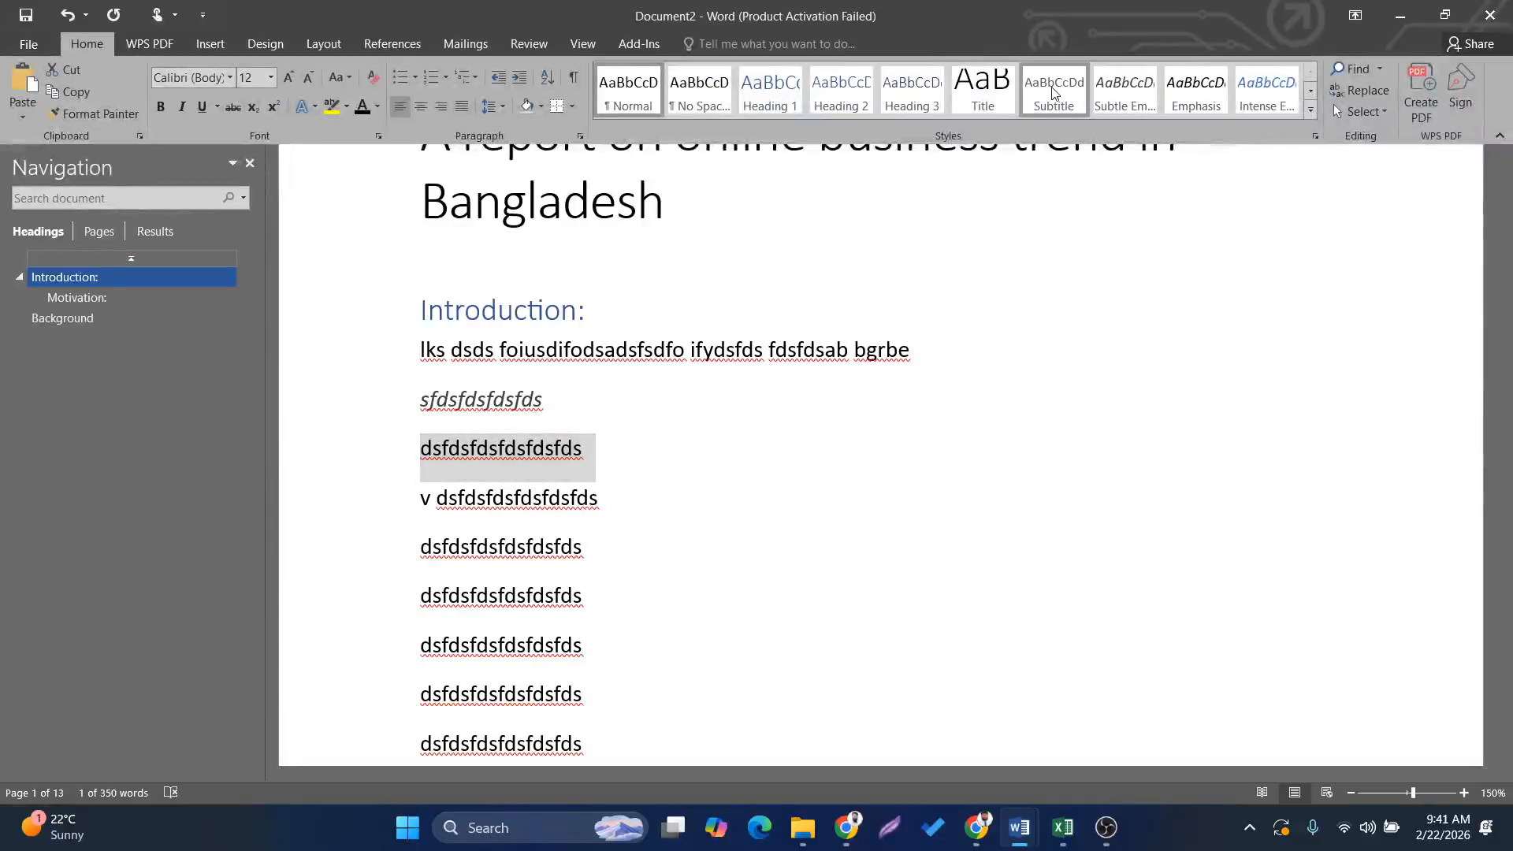
Enter "Computer Applications in business" on the empty line directly below the report title.
left_click(550, 246)
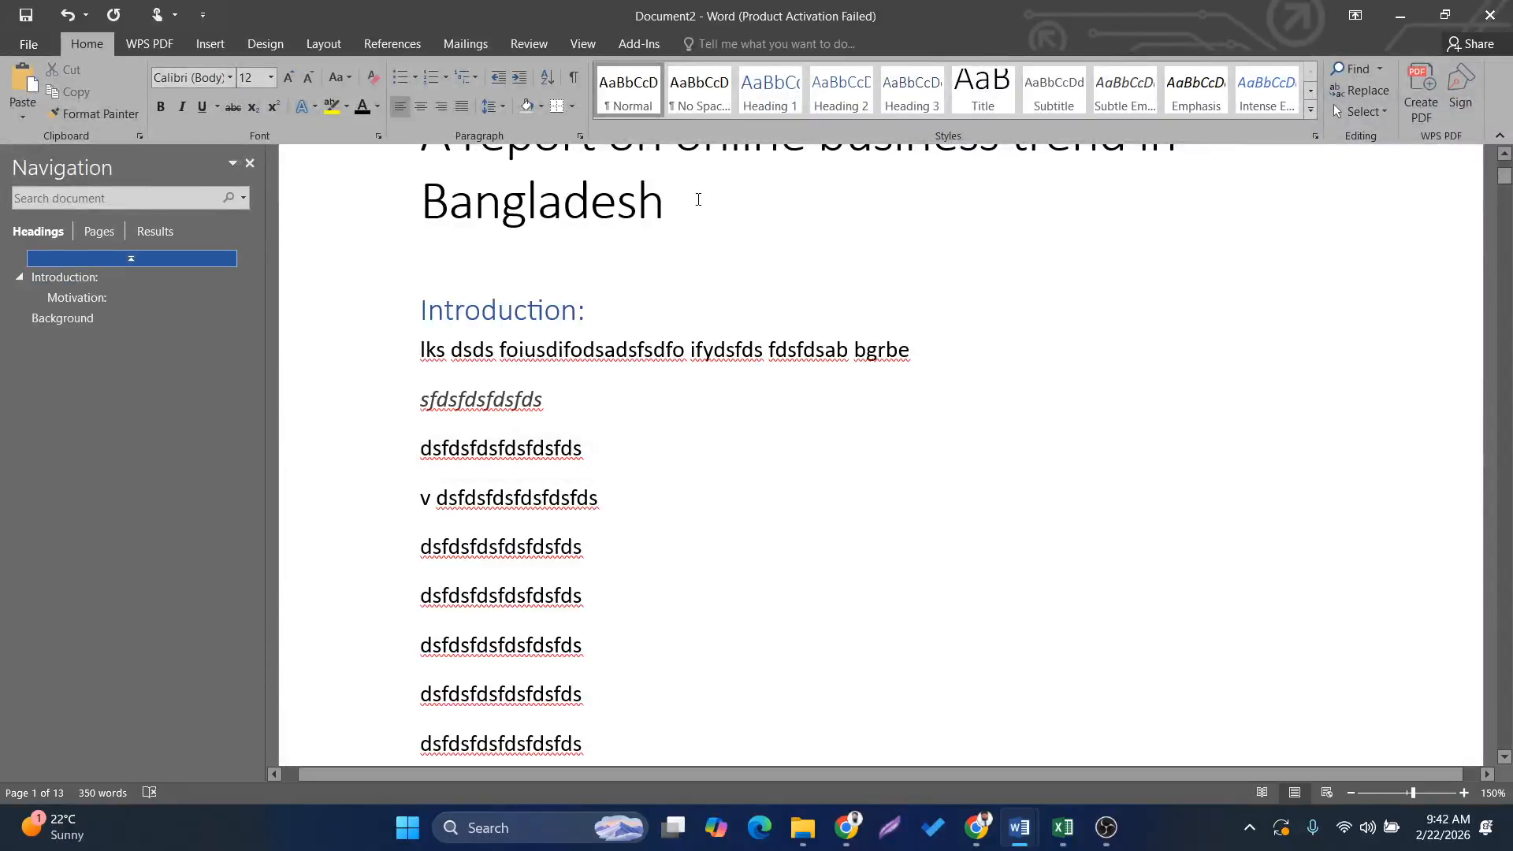
type("omputer Ap")
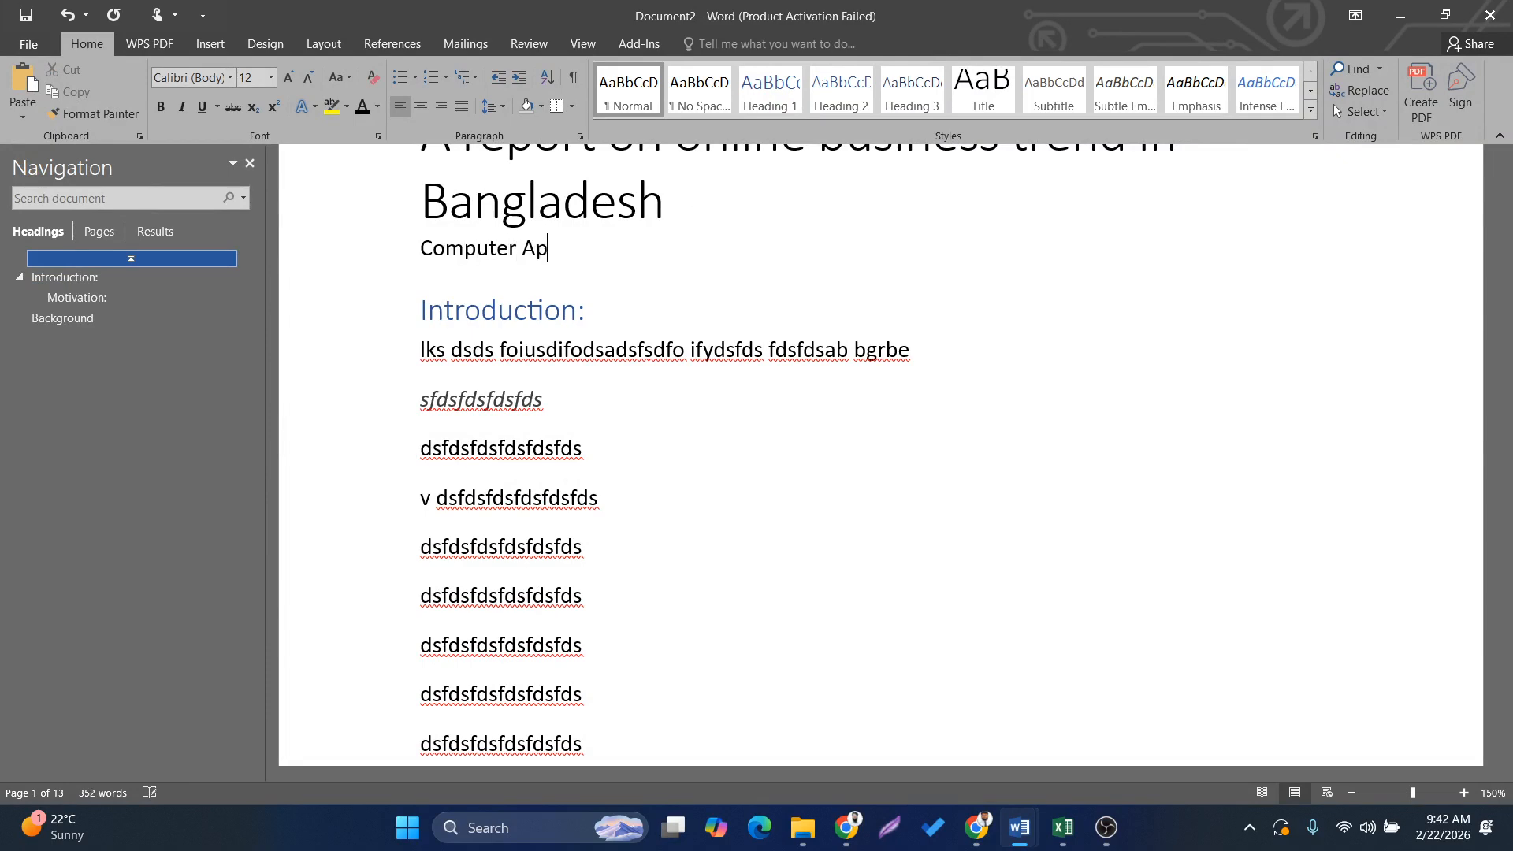
type("plic")
key("BackSpace")
type("lications in busiiness")
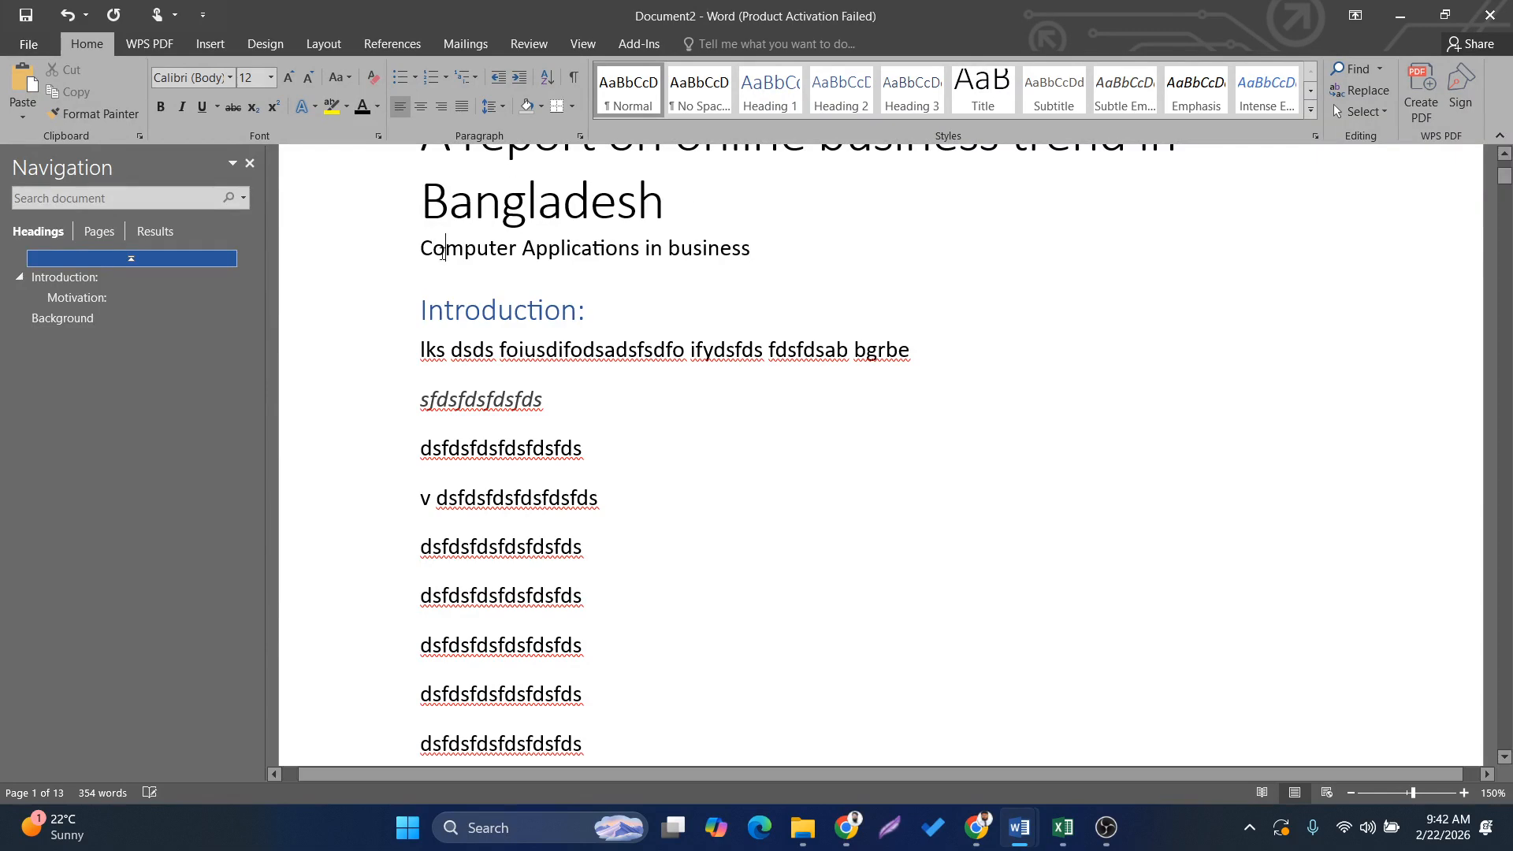
Apply the Subtitle style to the "Computer Applications in business" line.
triple_click(443, 251)
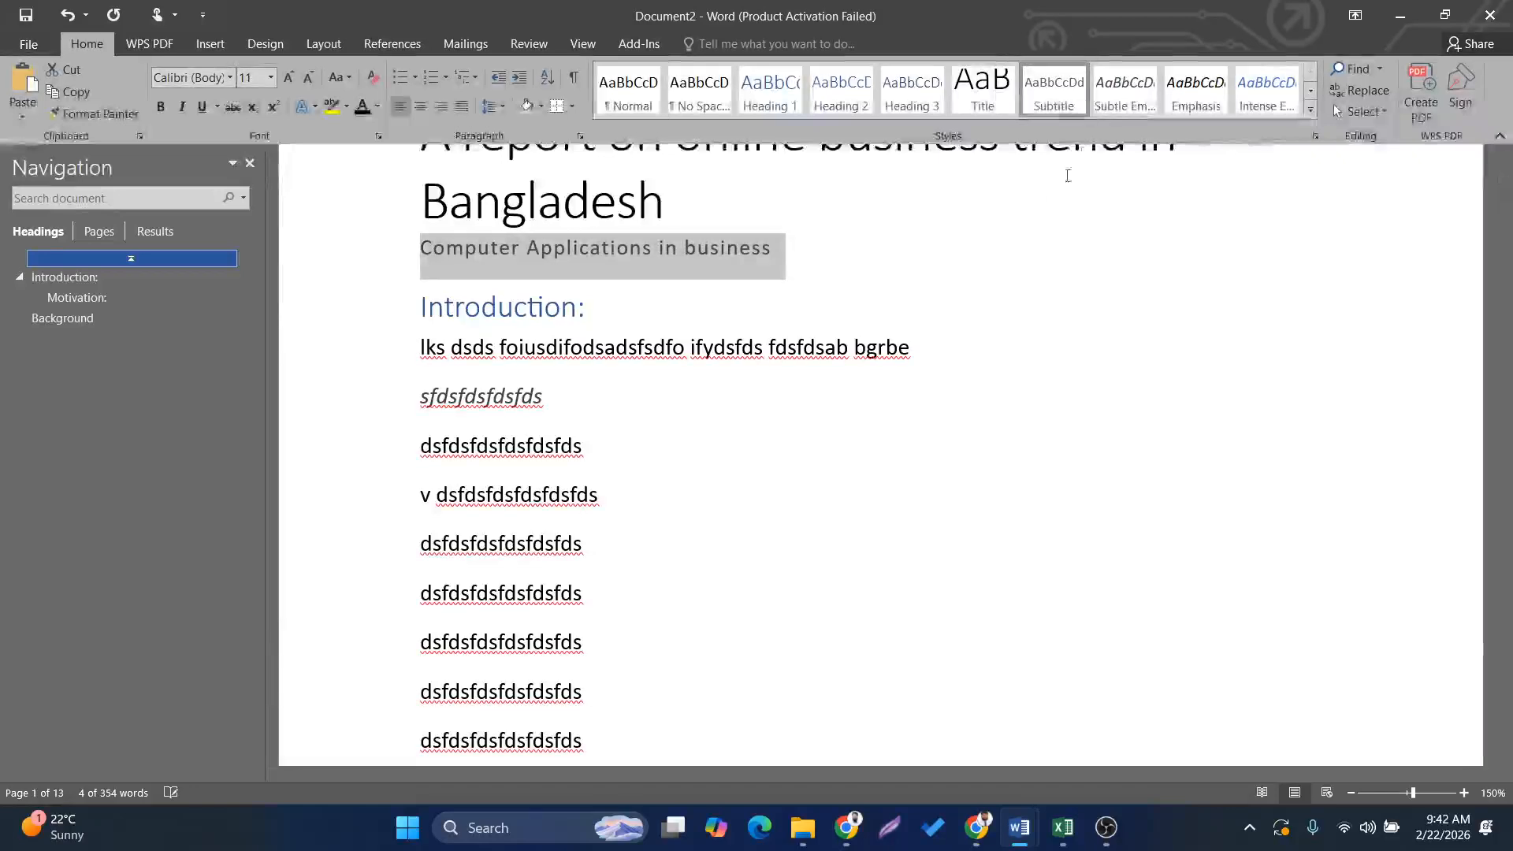
left_click(845, 274)
left_click(843, 257)
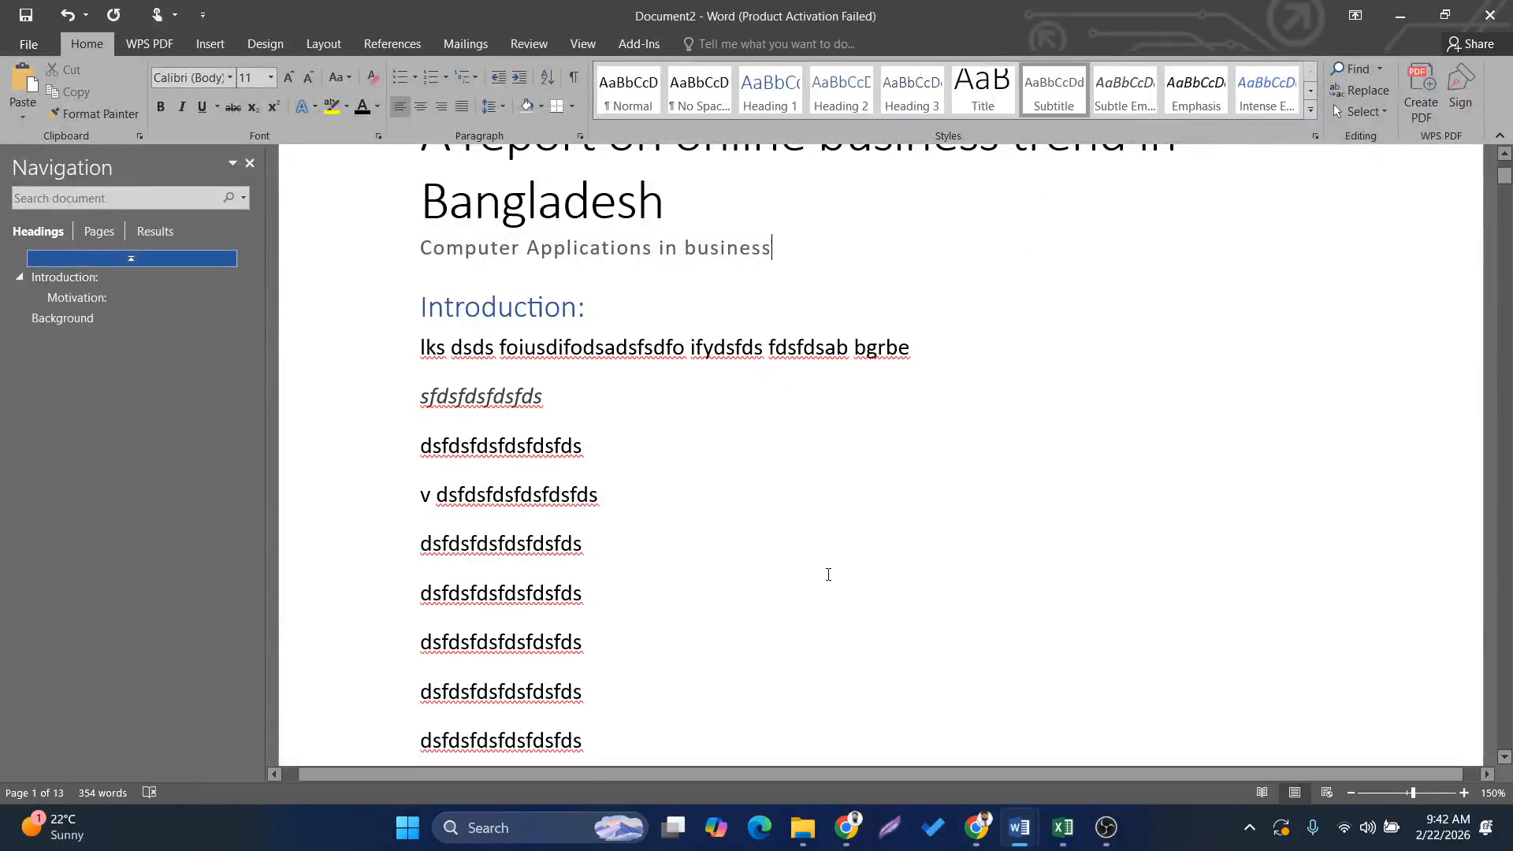
Return to the start of the report and highlight the title and subtitle to compare them with the Navigation Pane headings.
scroll(827, 574, "up", 3)
left_click(146, 258)
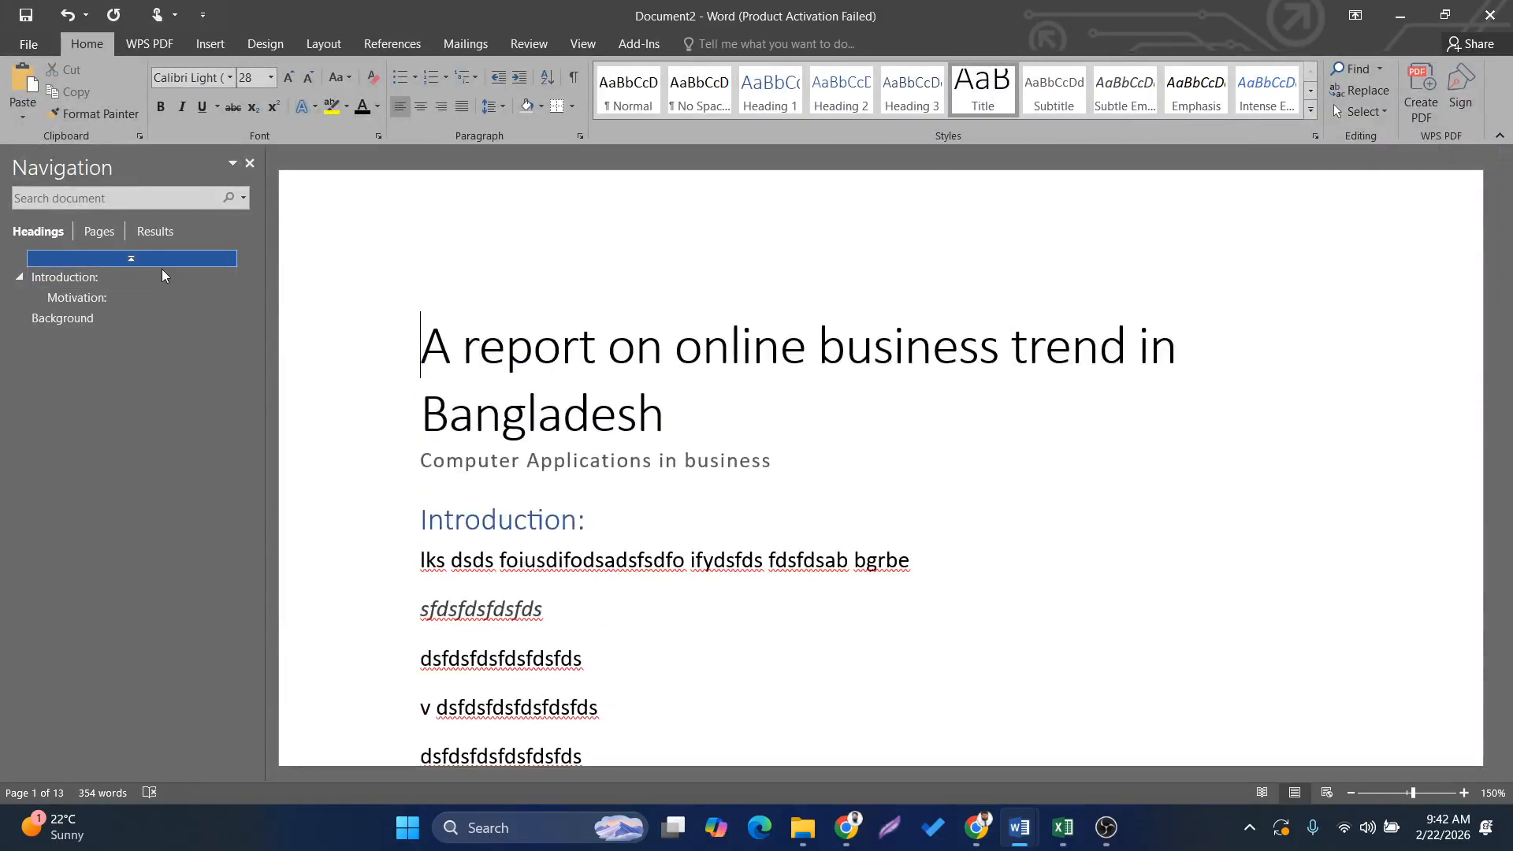
left_click_drag(717, 416, 365, 328)
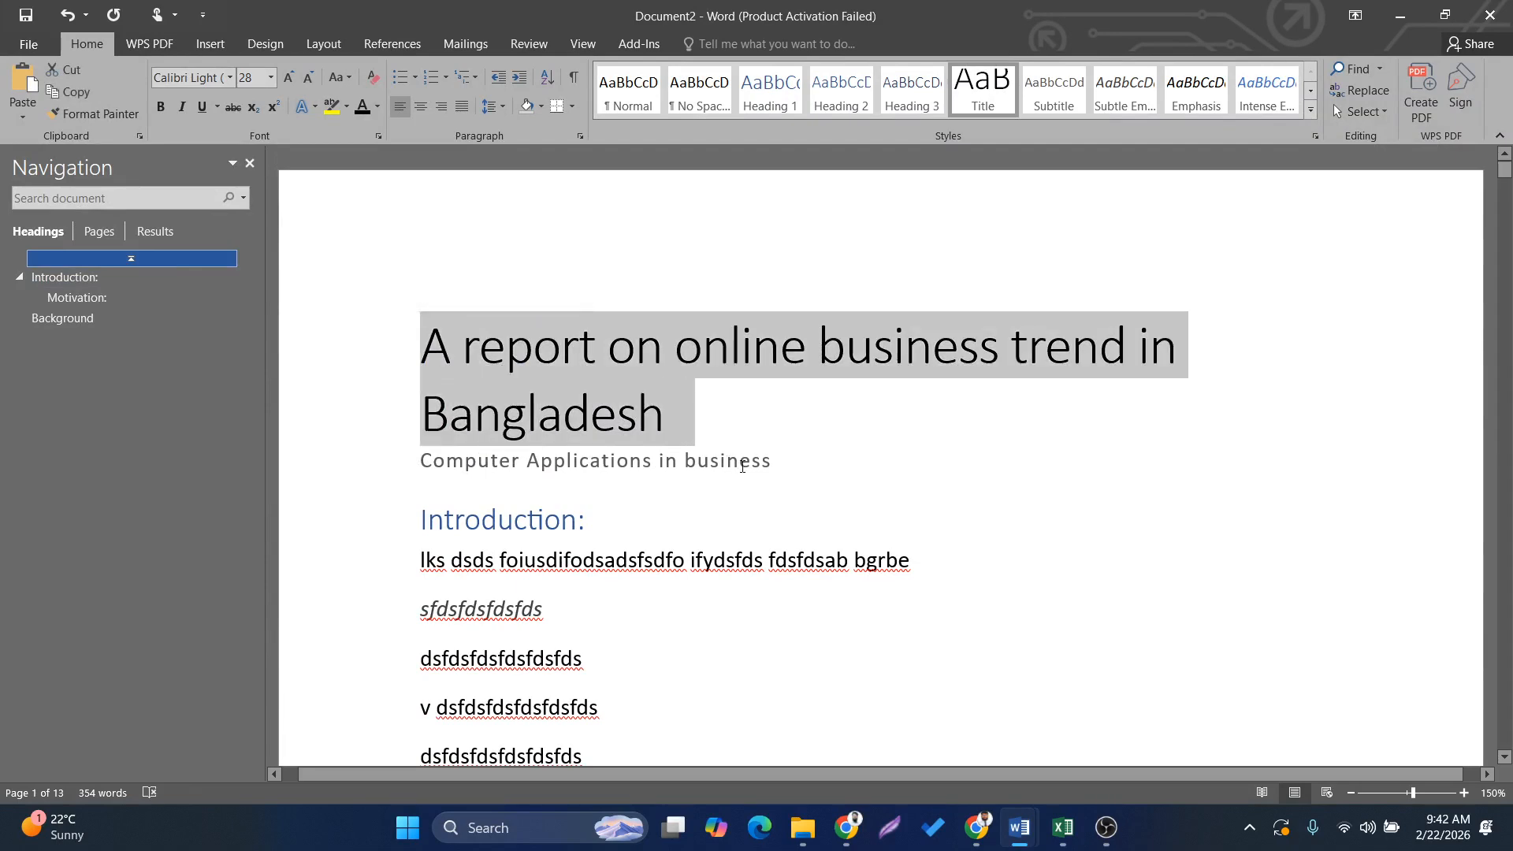
left_click(803, 473)
left_click(379, 345, "shift")
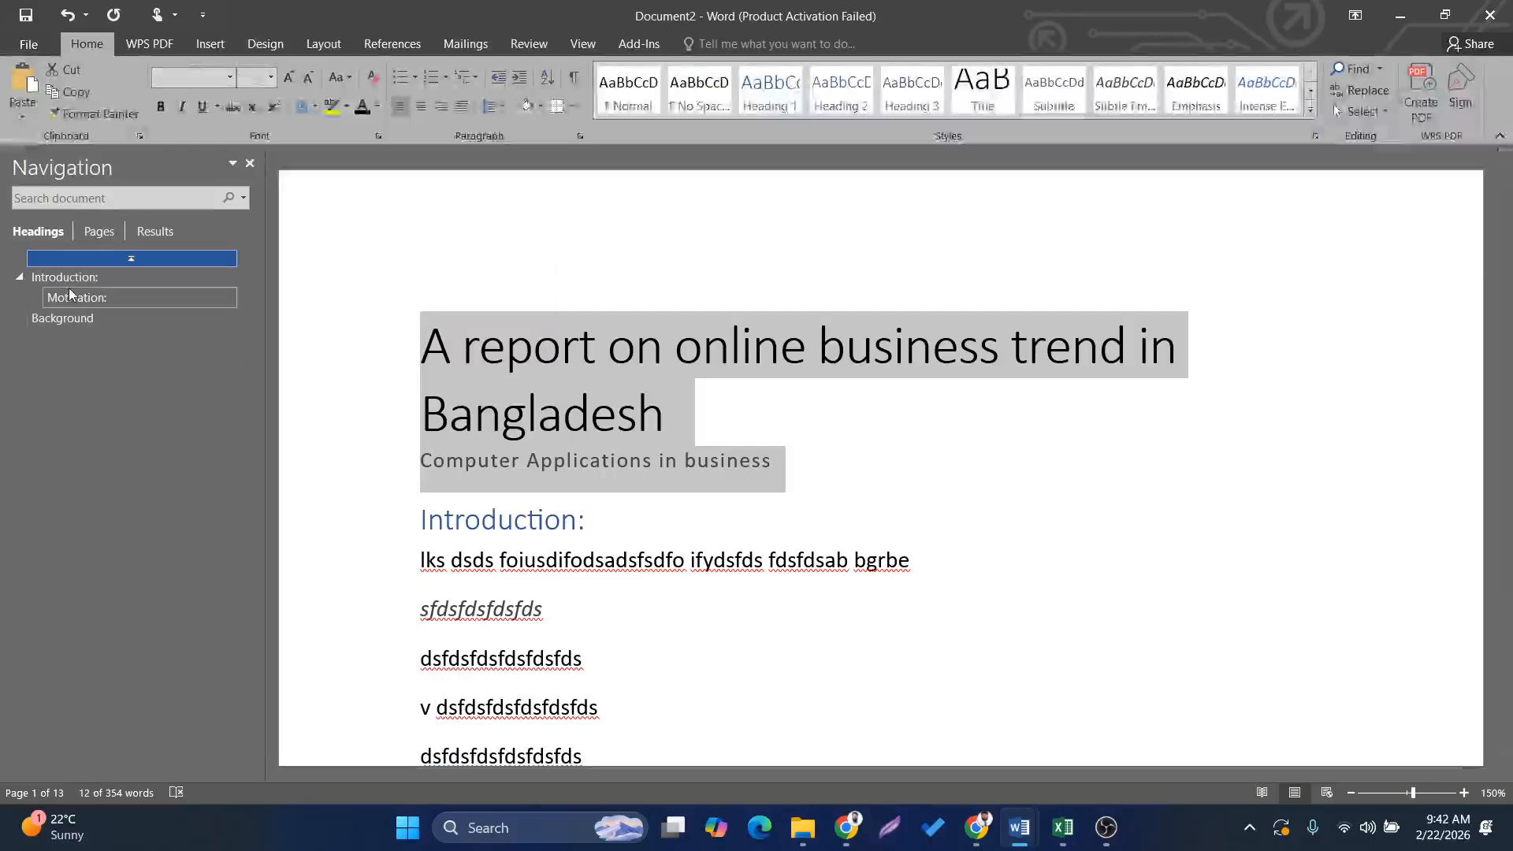
Collapse the Introduction heading in the Navigation Pane and jump between the Background section, the document start and the Introduction.
left_click(21, 278)
left_click(91, 293)
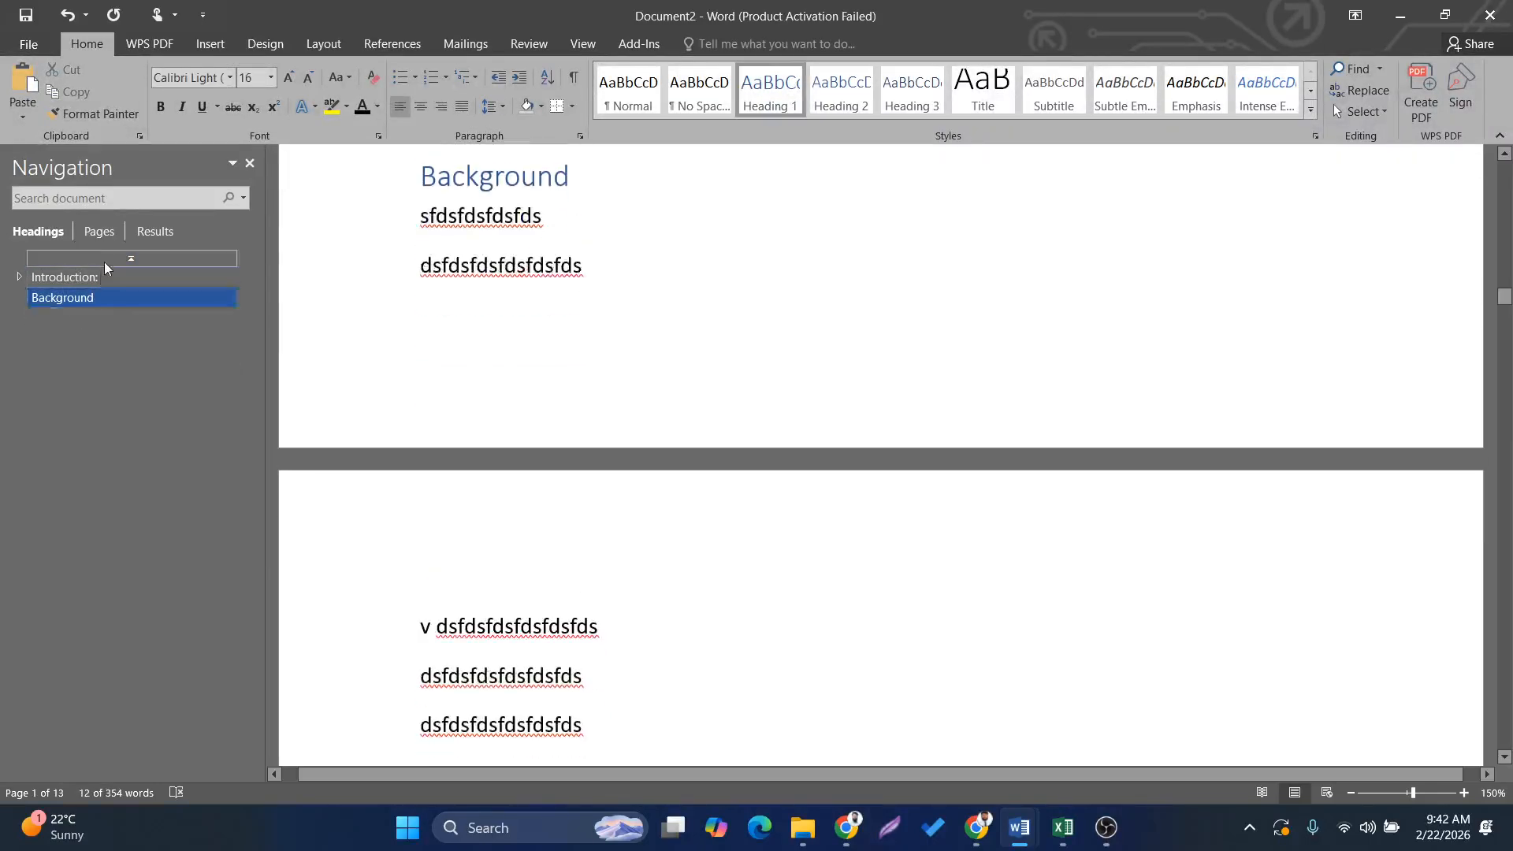
left_click(105, 262)
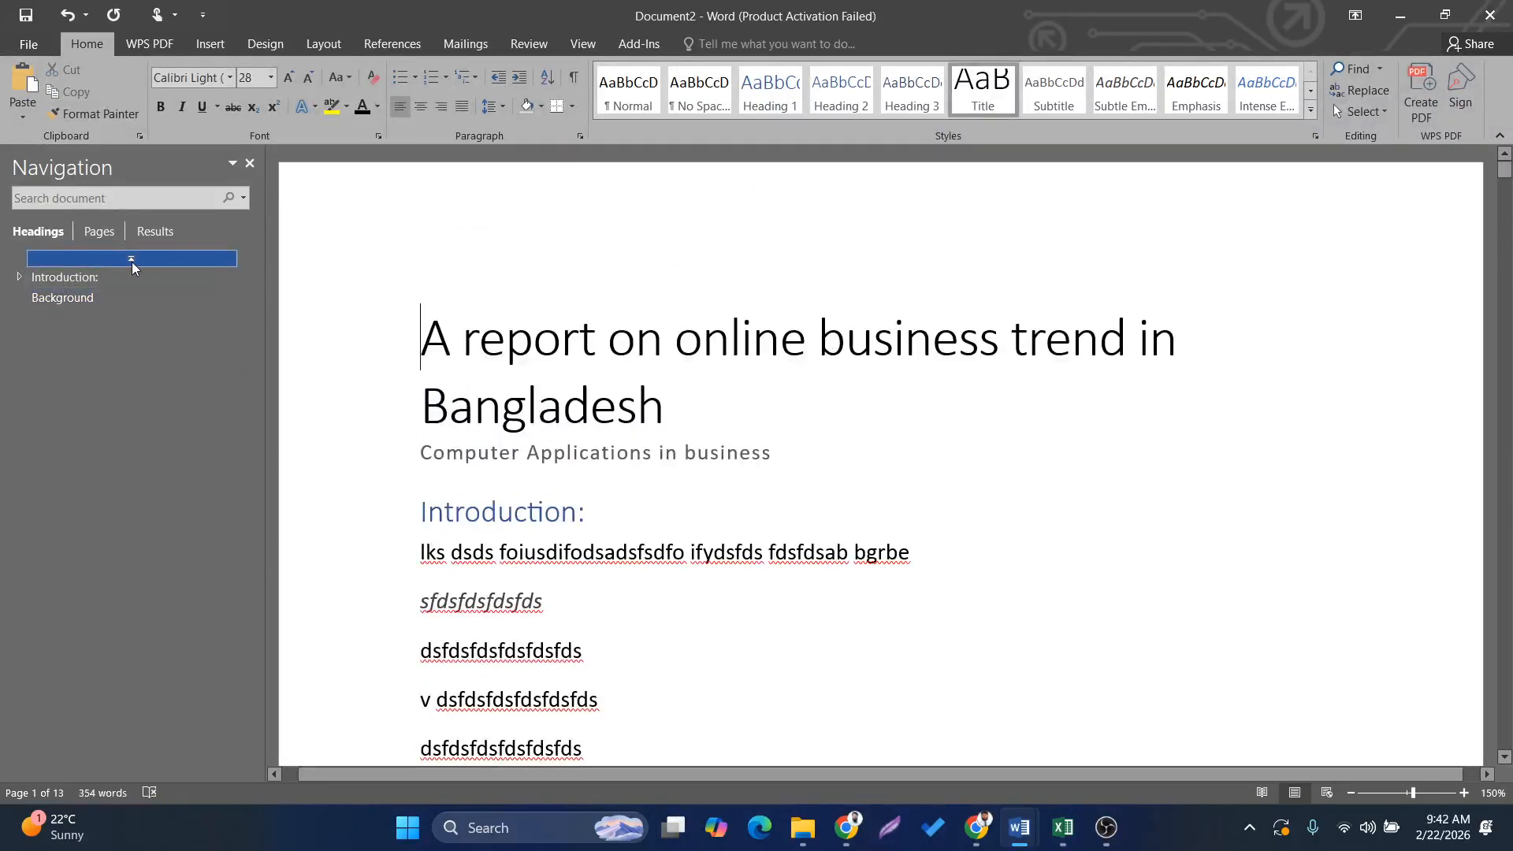
left_click(63, 282)
left_click(63, 297)
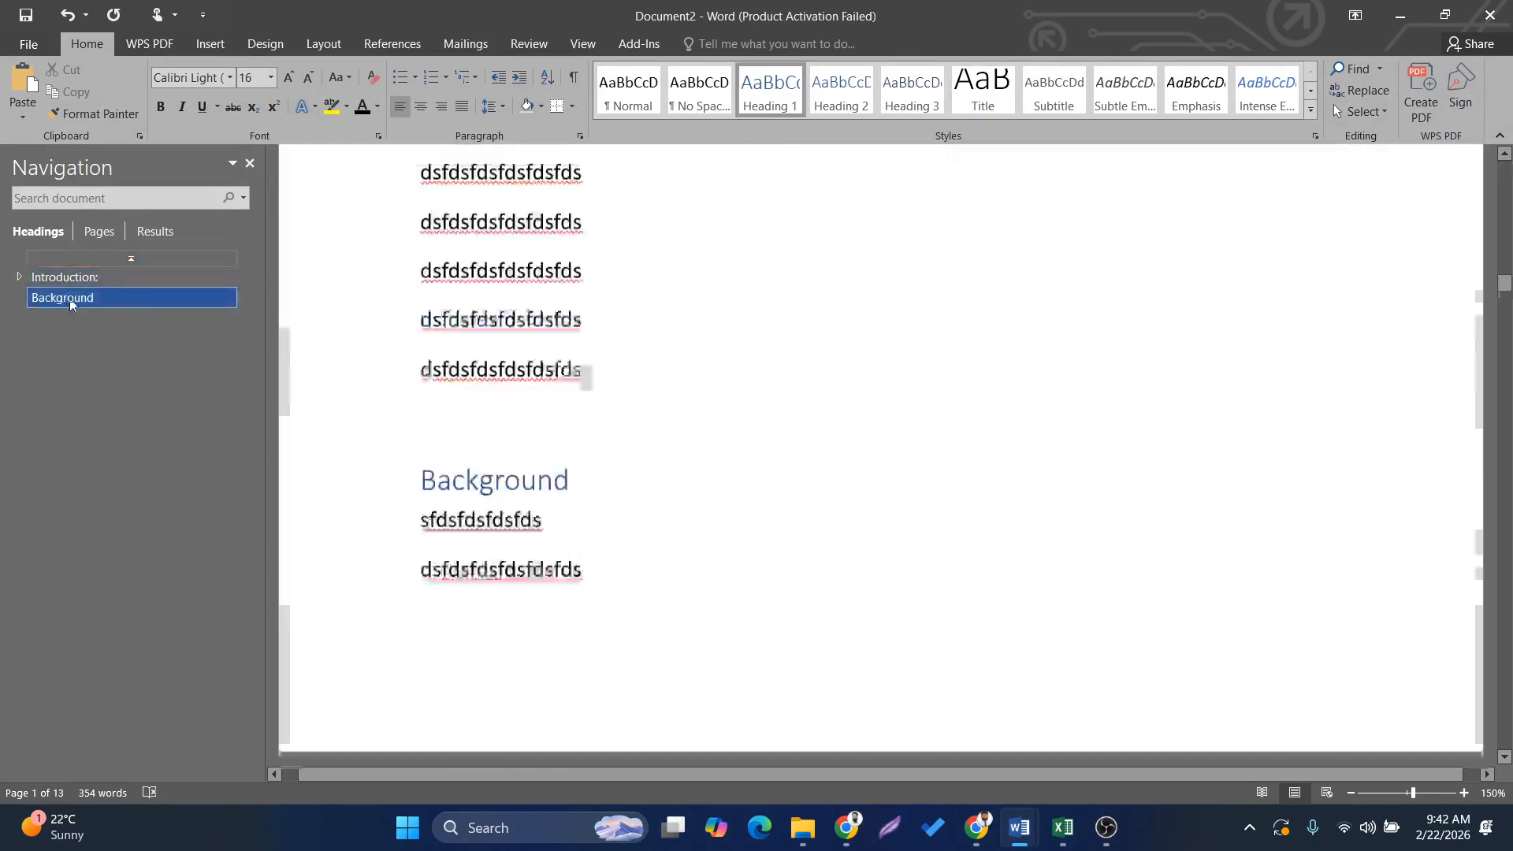
Apply the Heading 3 style to the "Computer Applications in business" line and jump to it from the Navigation Pane.
left_click(132, 258)
left_click_drag(805, 474, 398, 465)
left_click(901, 118)
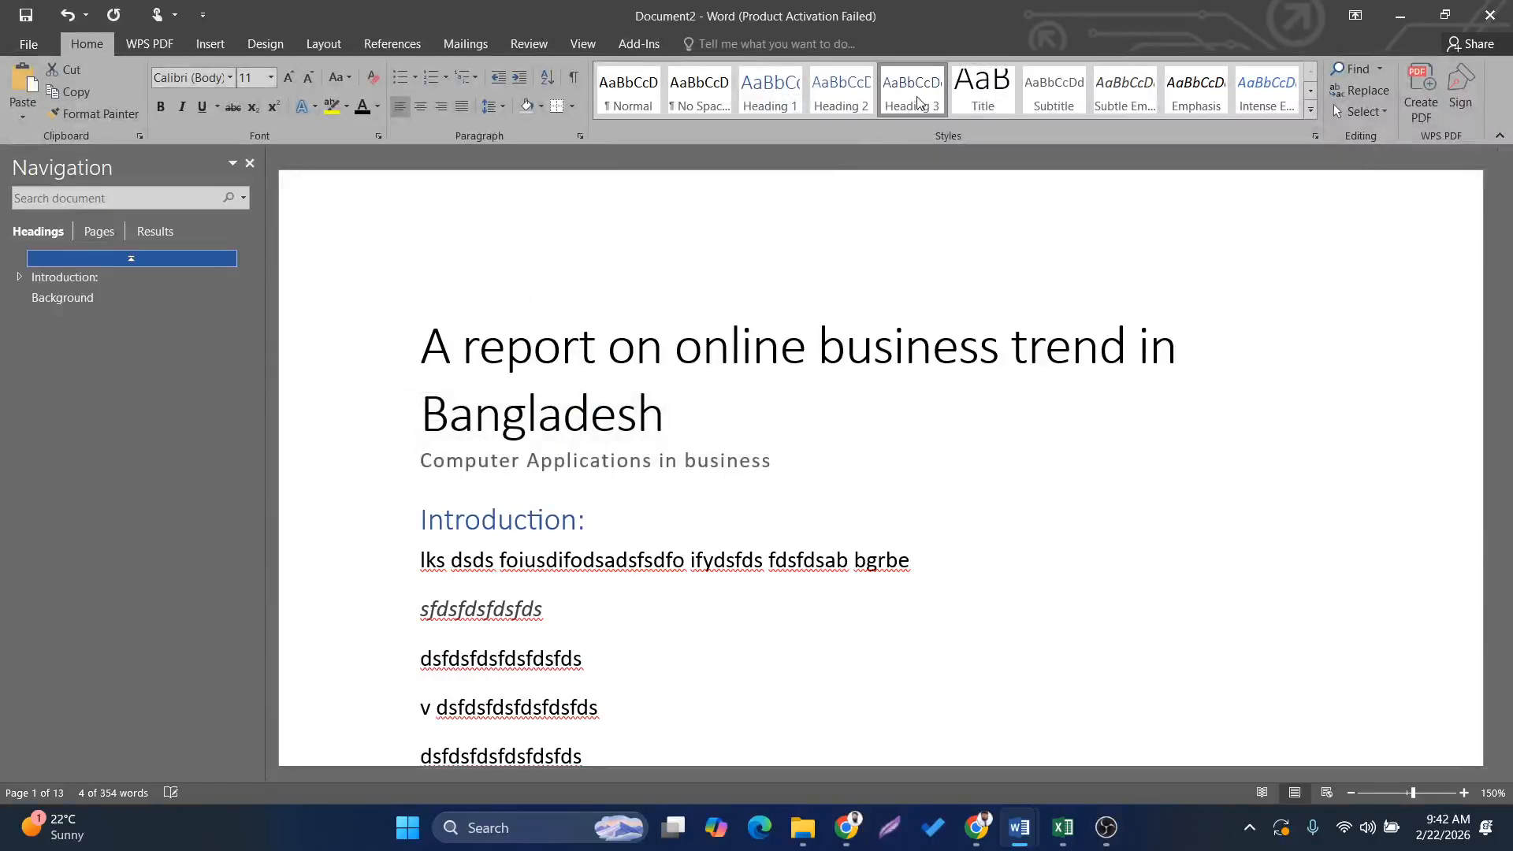
left_click(690, 464)
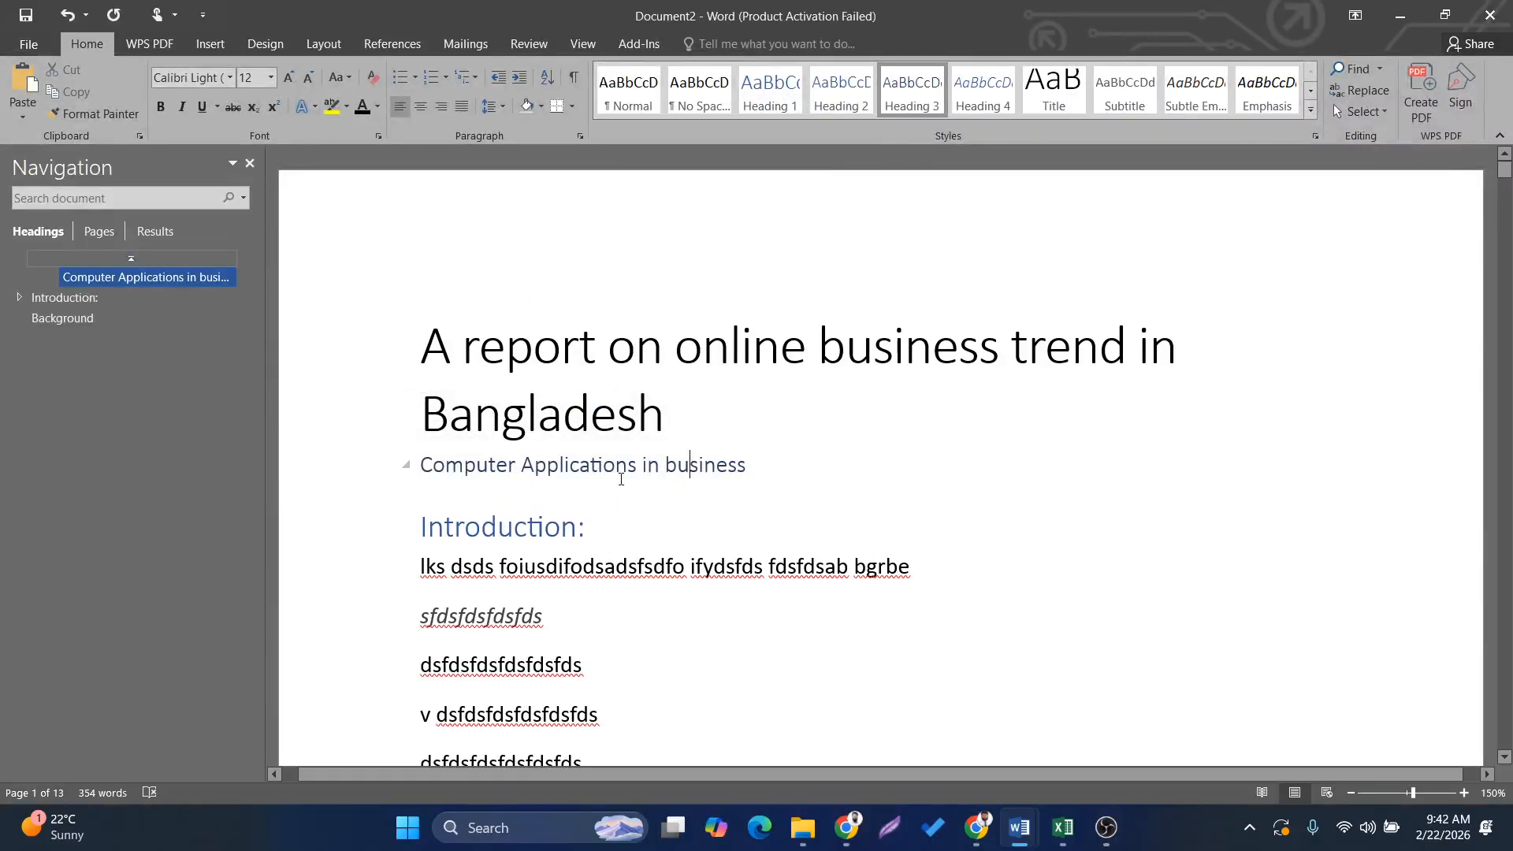
double_click(550, 473)
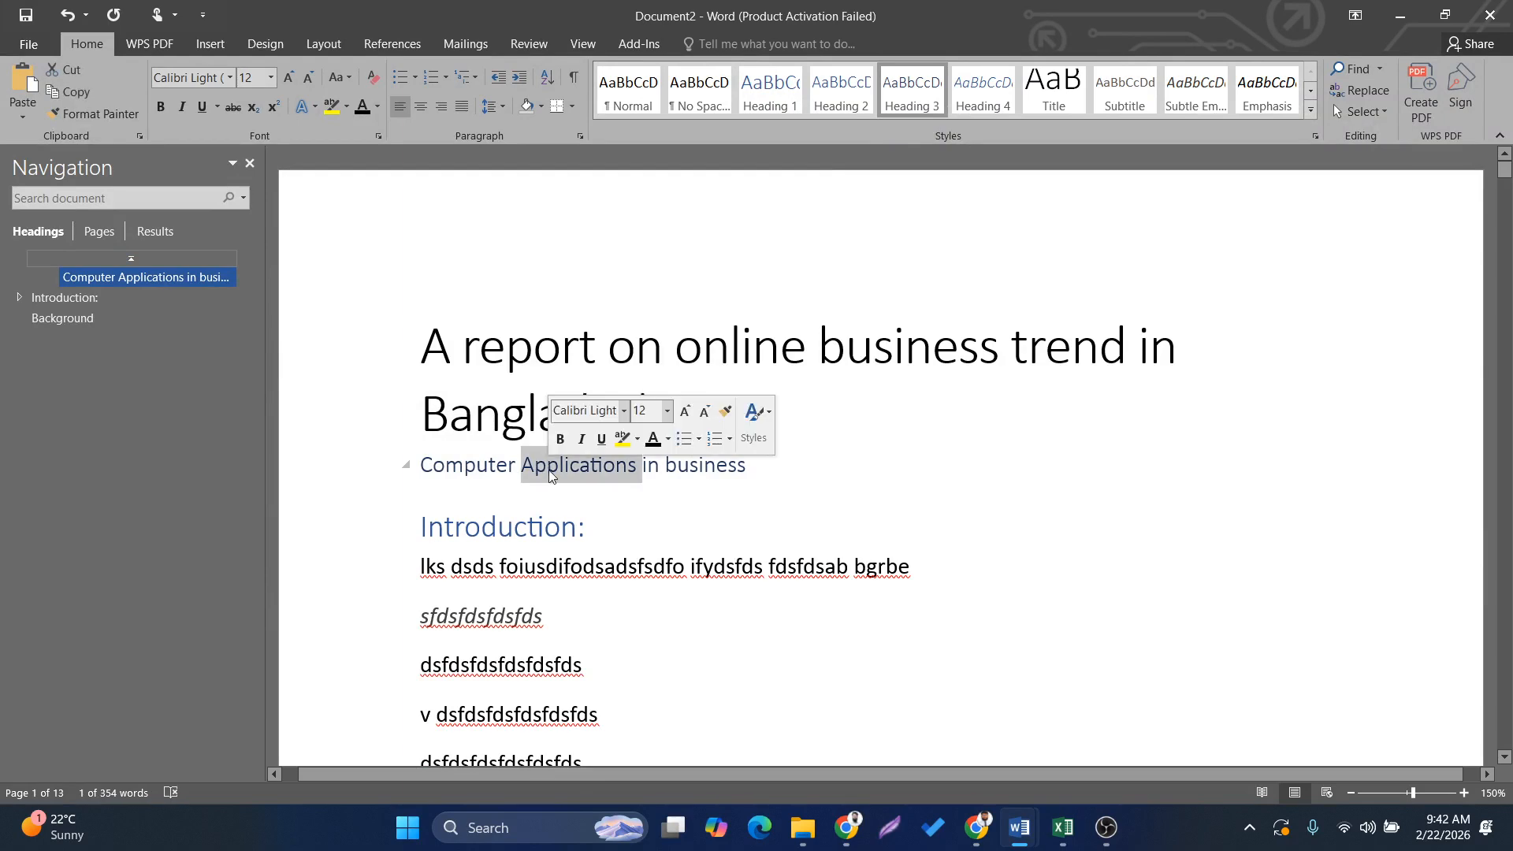
left_click(759, 494)
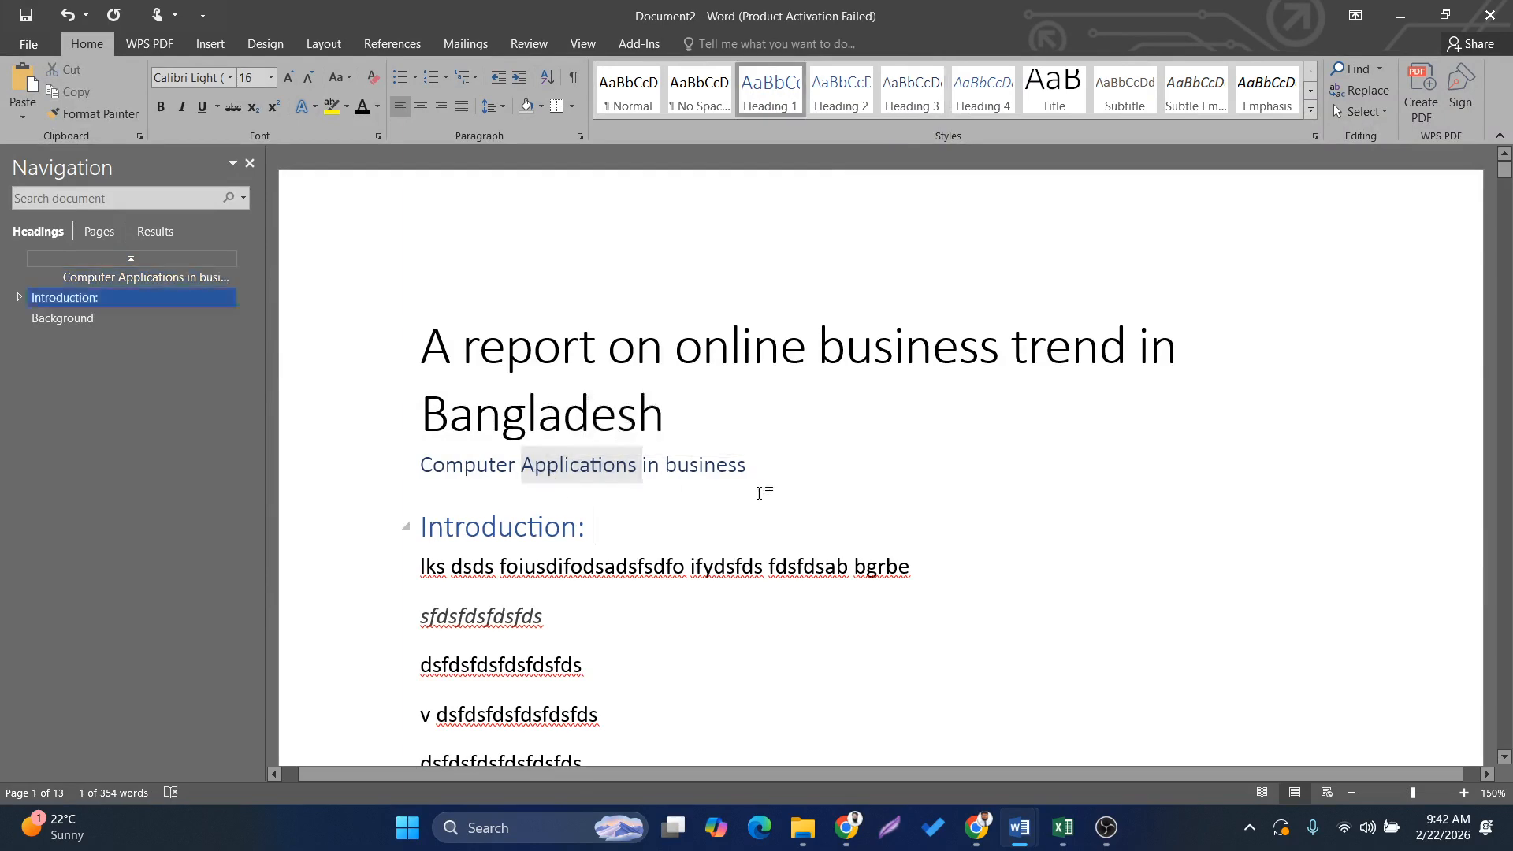
left_click(124, 276)
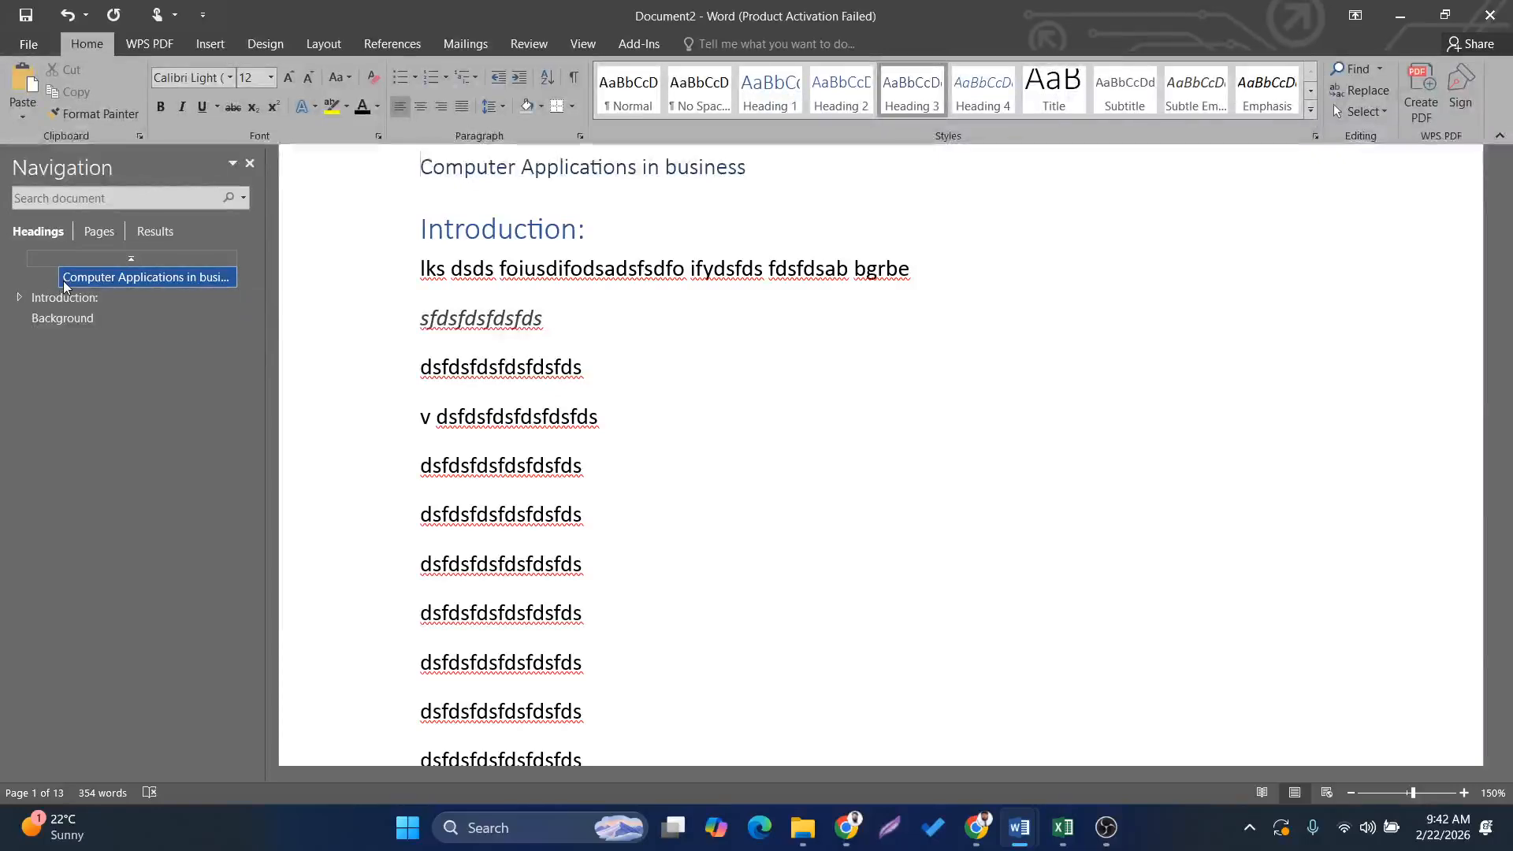
Apply the Heading 1 style to the "Computer Applications in business" line below the report title.
scroll(1183, 486, "up", 3)
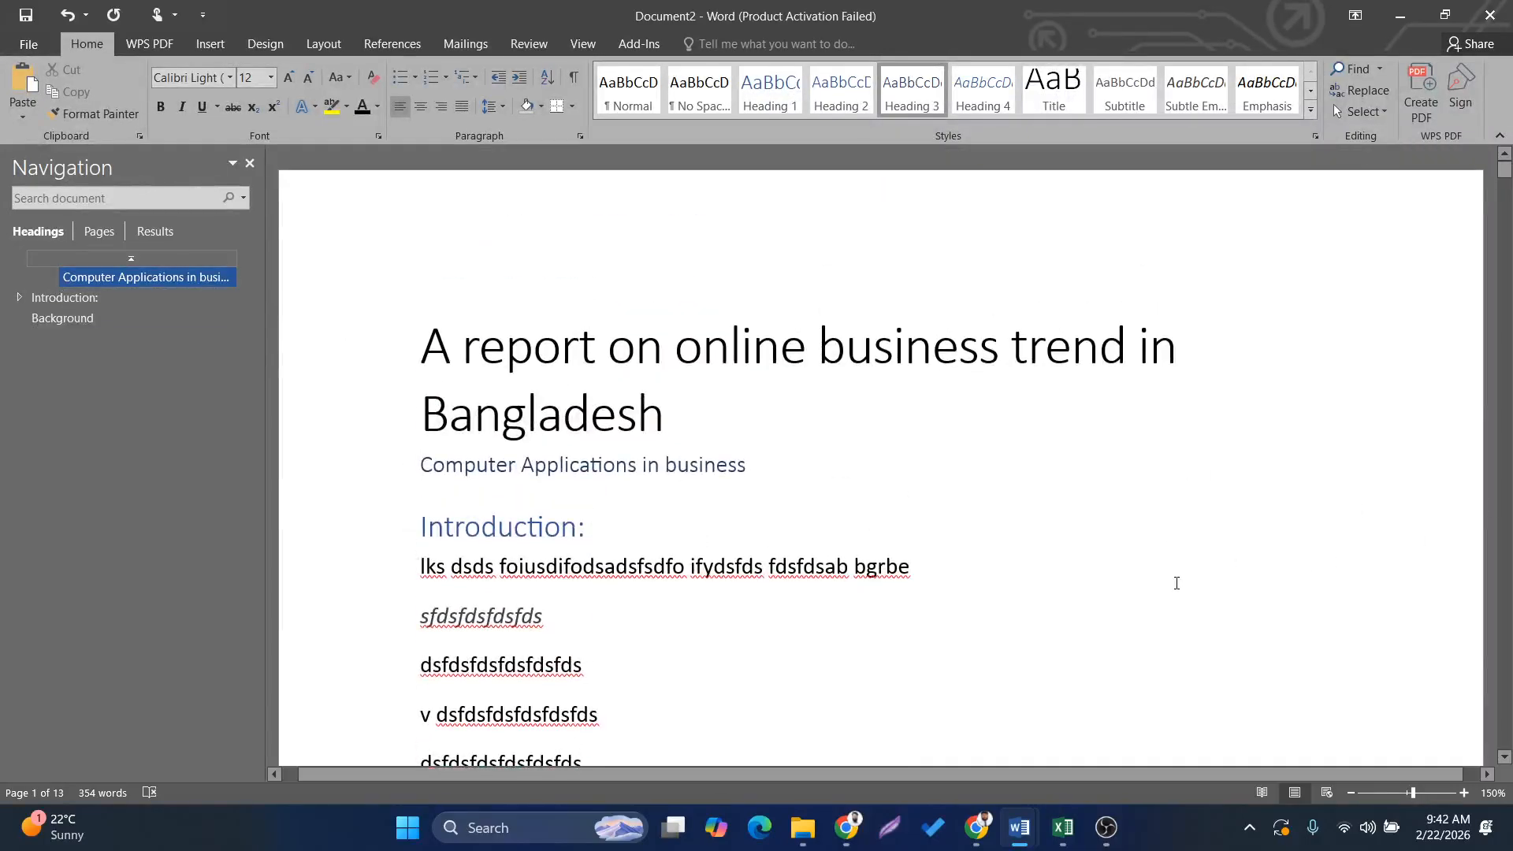
triple_click(614, 469)
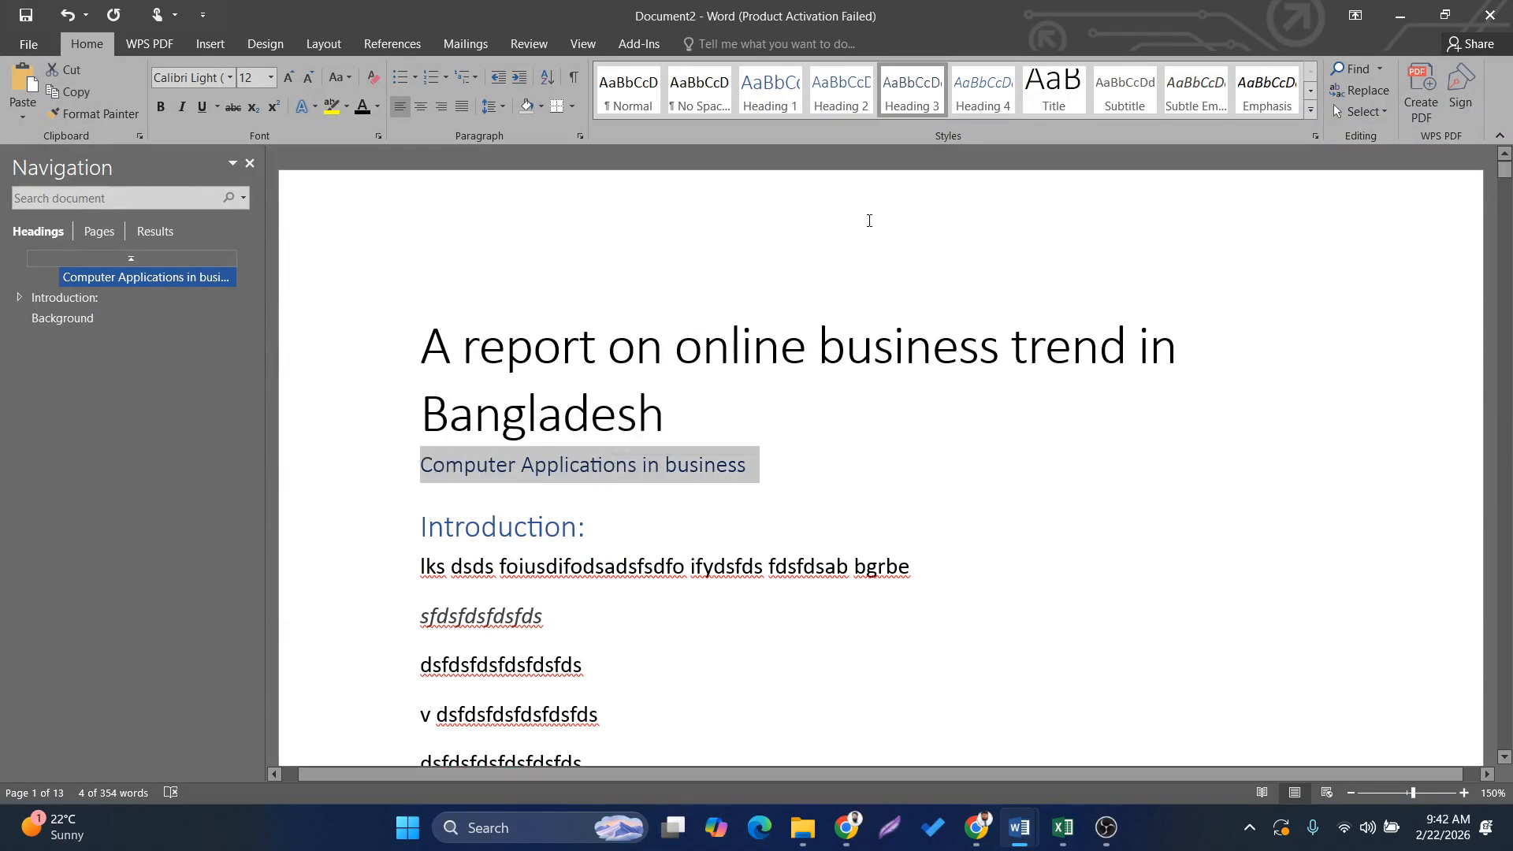
left_click(768, 91)
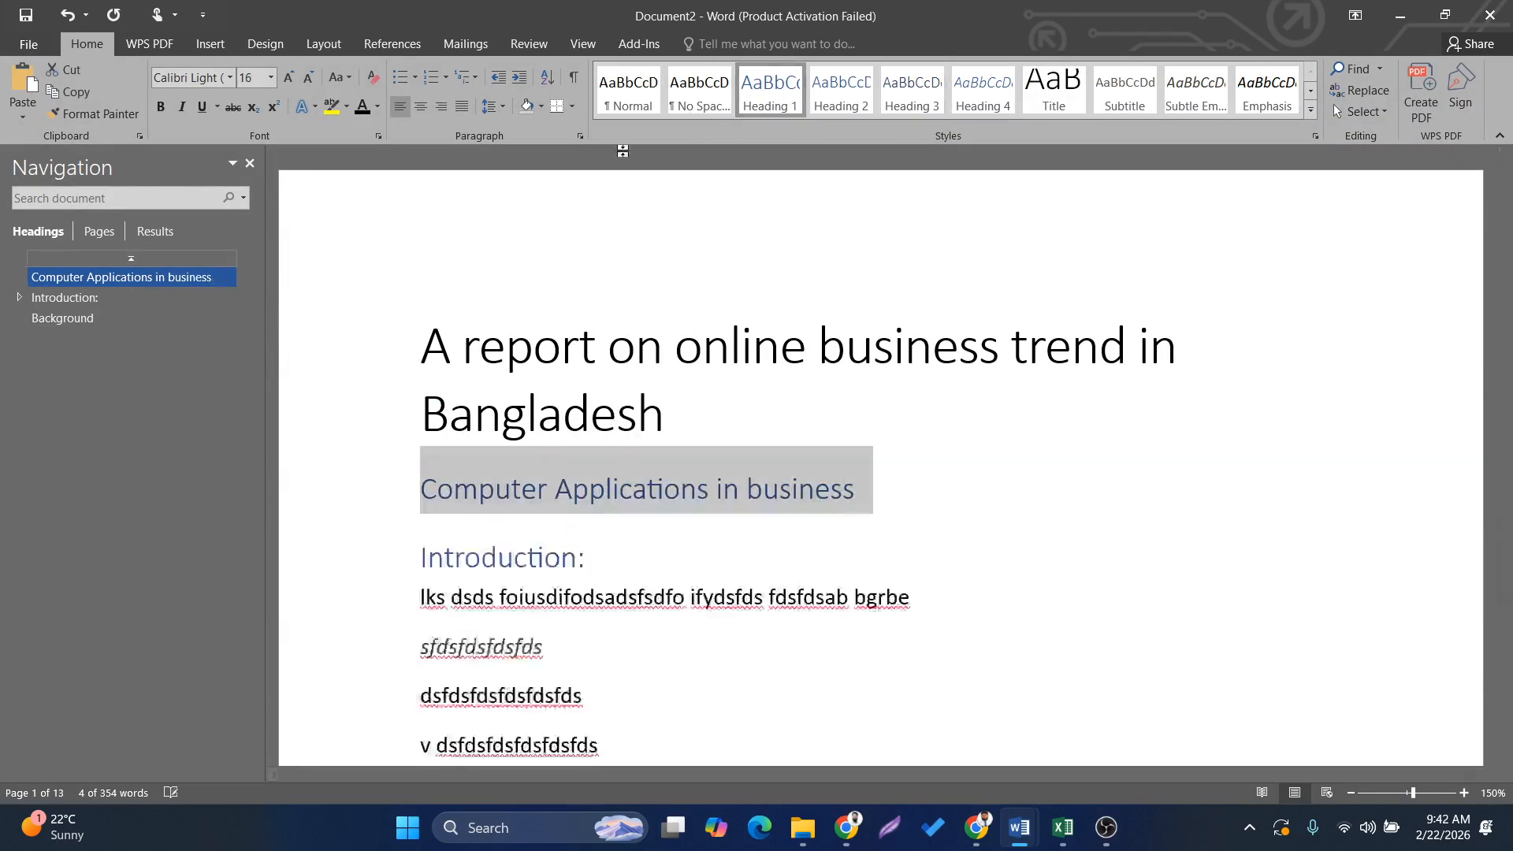
Expand the Introduction heading in the Navigation Pane, visit the Motivation section and return to "Computer Applications in business".
left_click(16, 298)
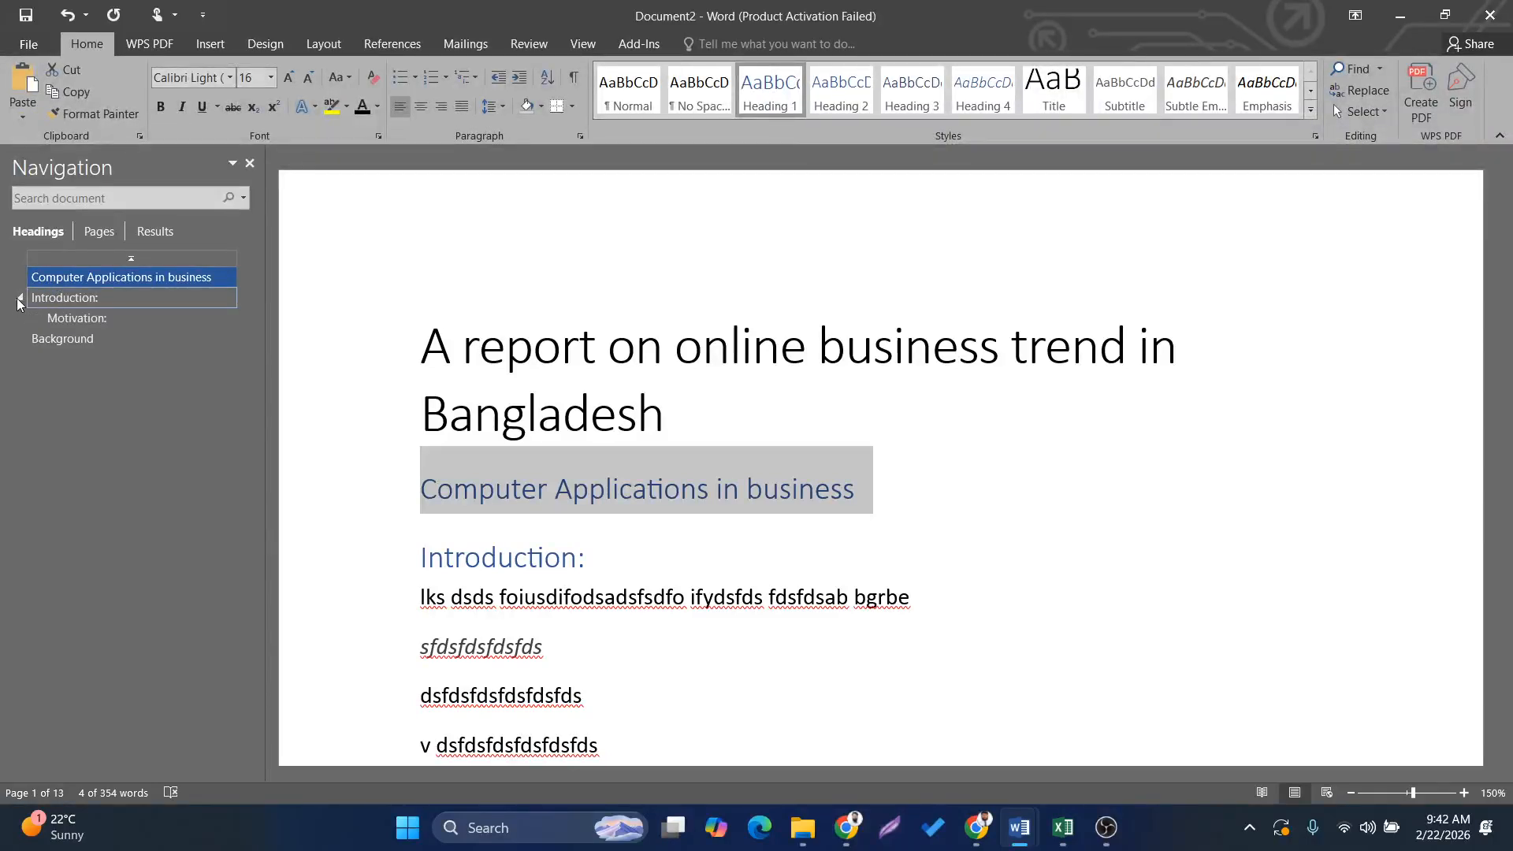
left_click(68, 322)
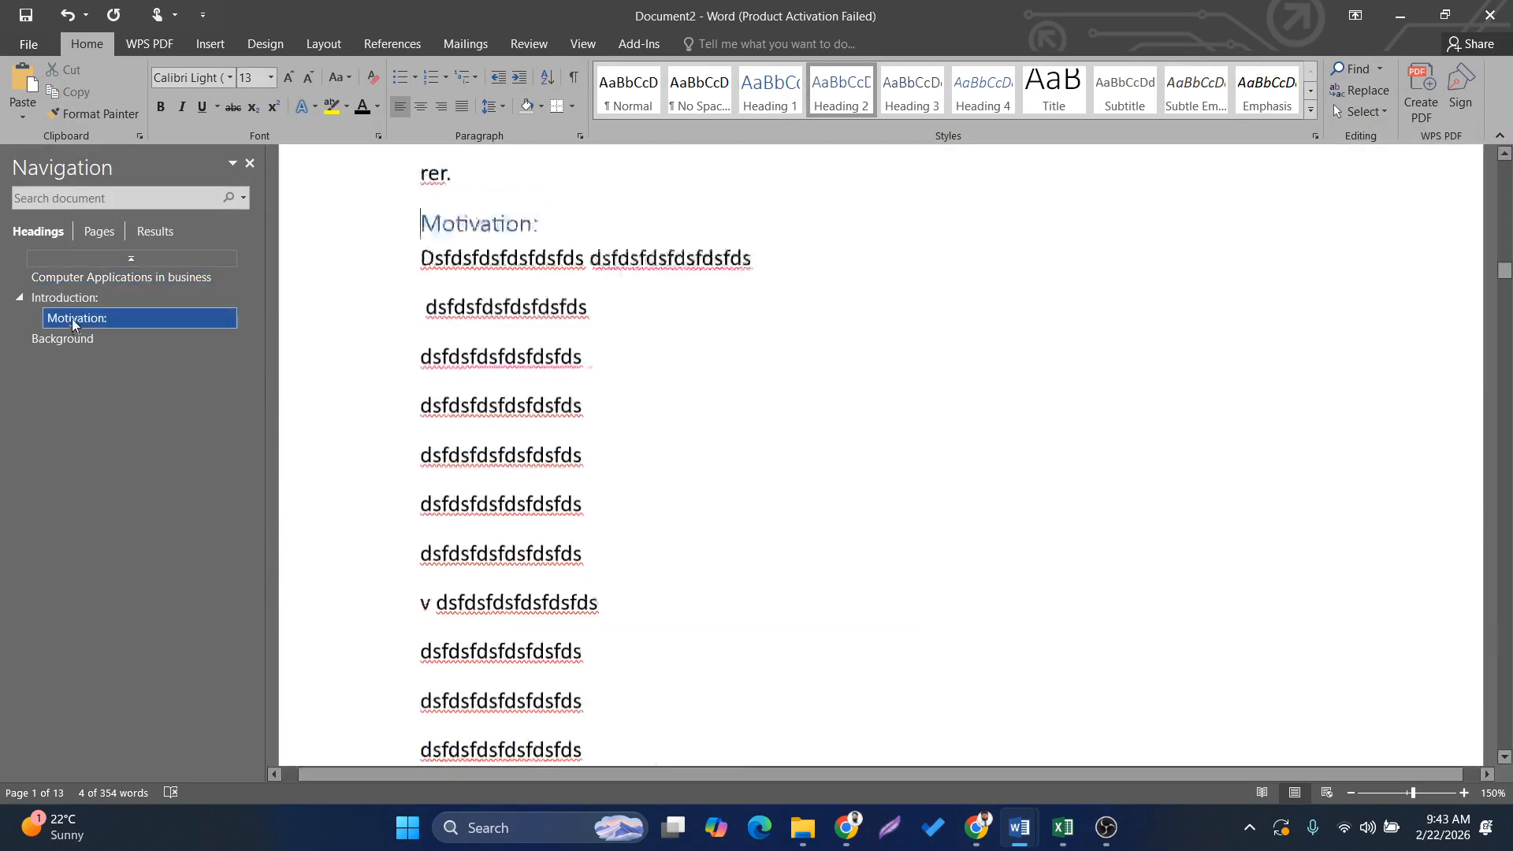
left_click(77, 277)
scroll(788, 410, "up", 3)
Add the line "fxvfcxbvcbvcb" below "Computer Applications in business" and apply the Heading 2 style to it.
left_click(954, 462)
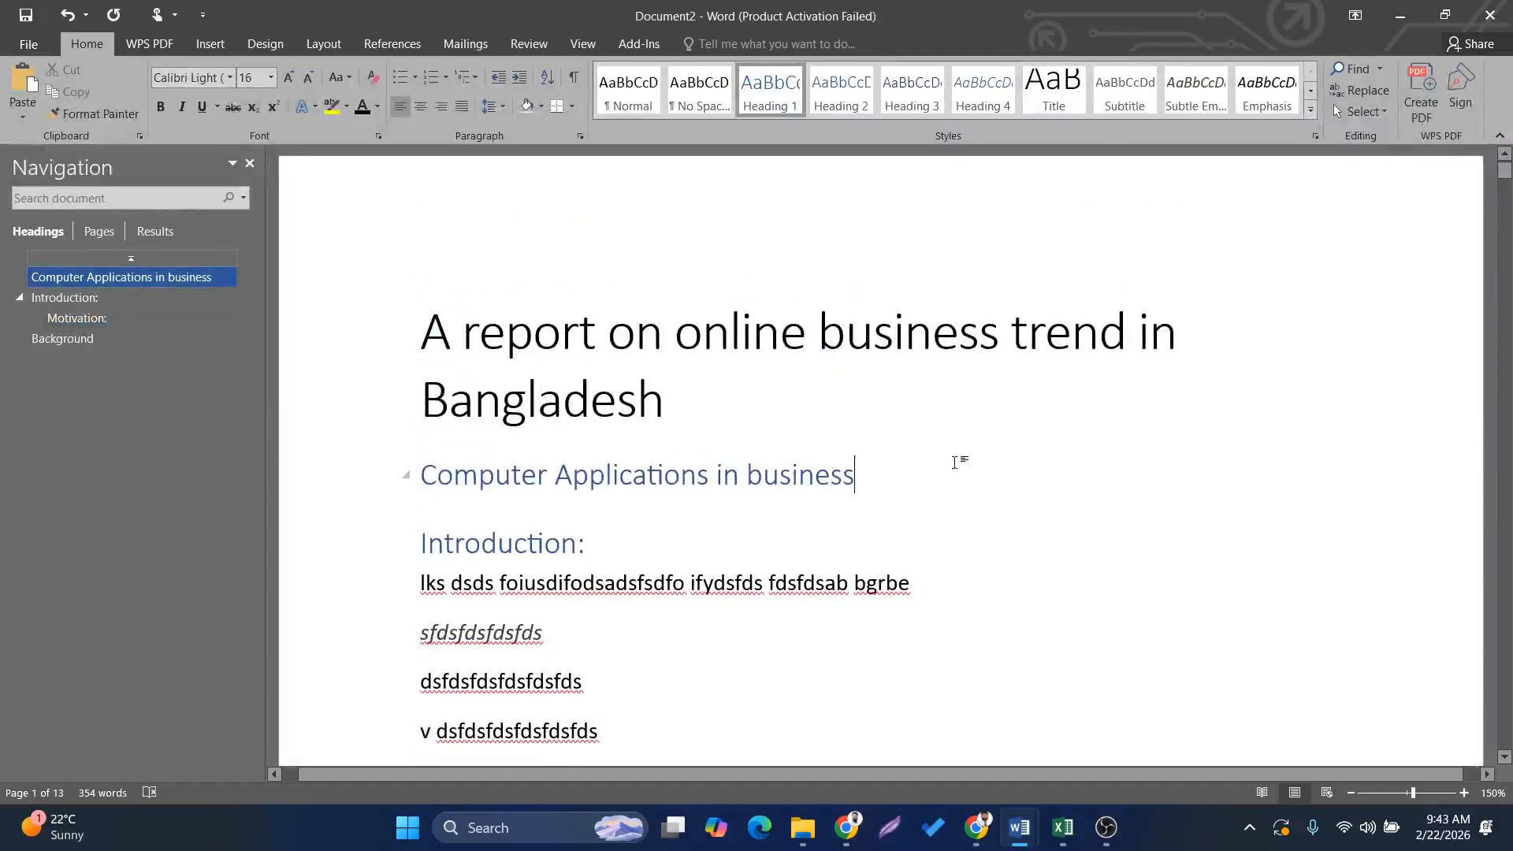
key("Return")
type("fxvfcxbvcbvcb")
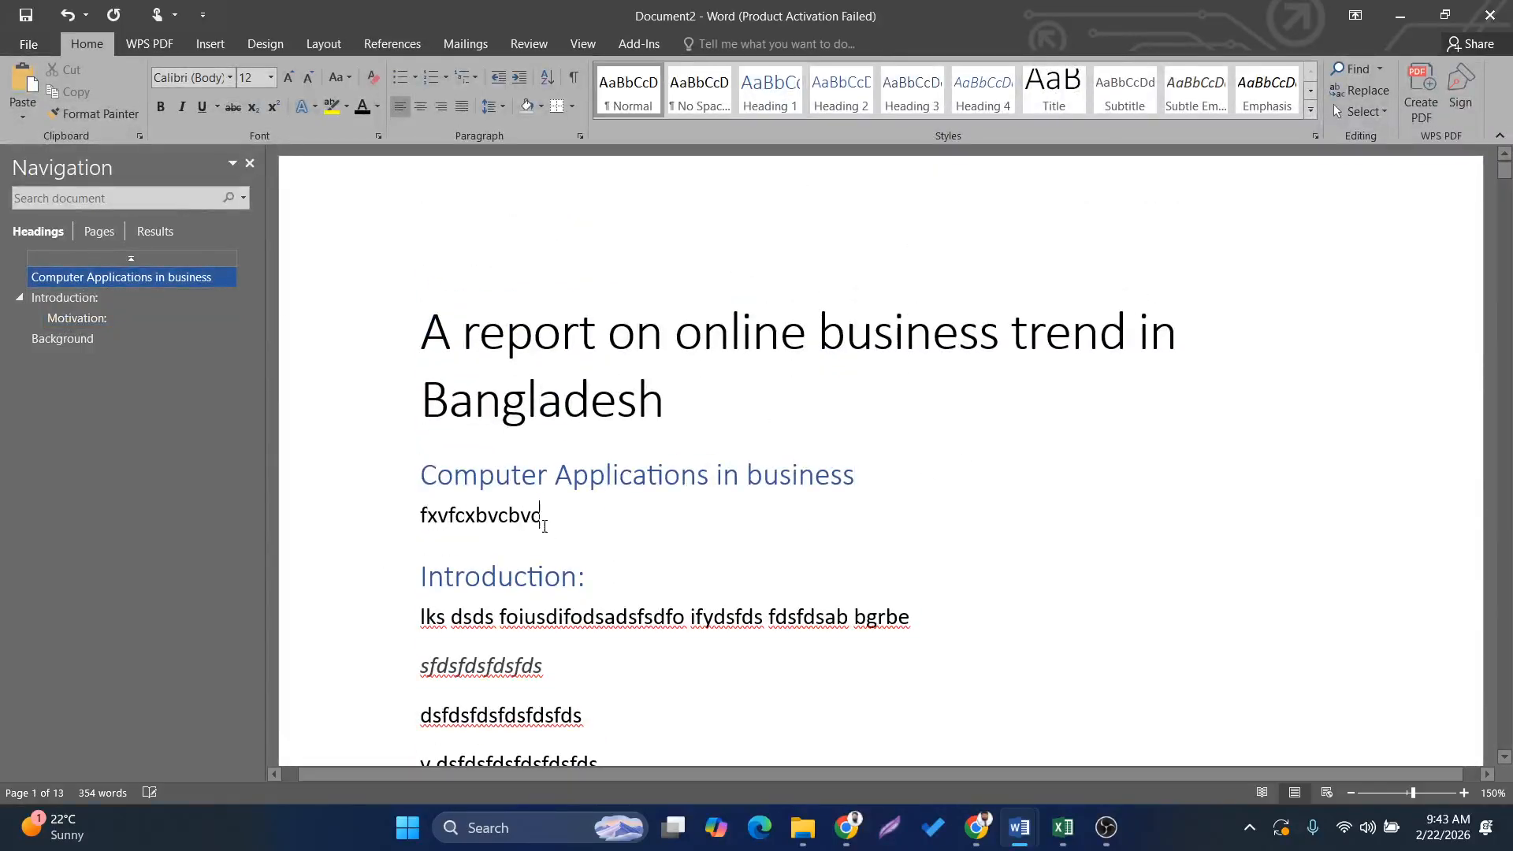
left_click(407, 512)
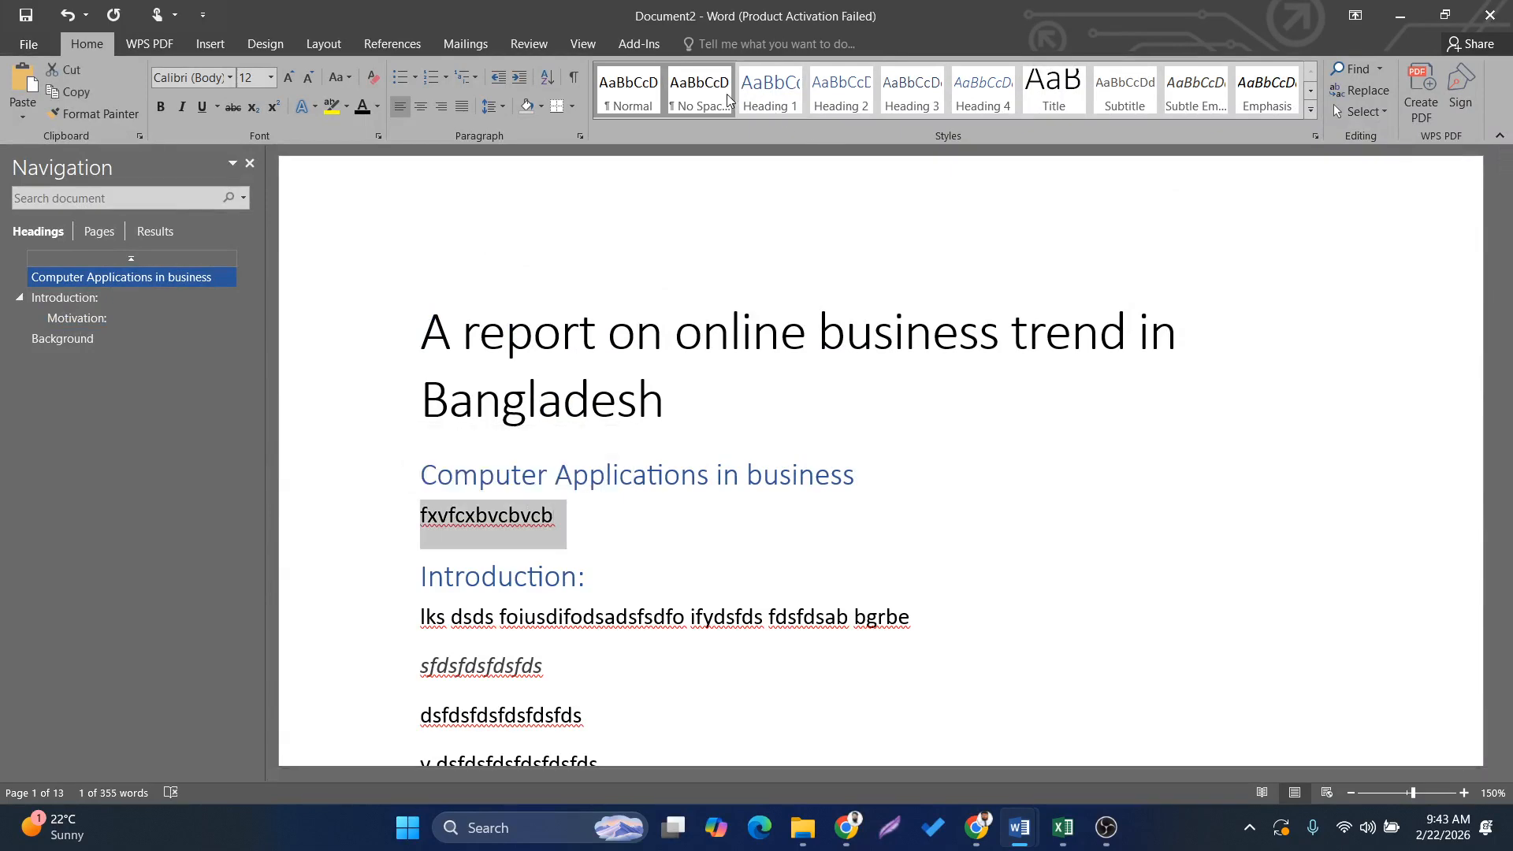
left_click(820, 108)
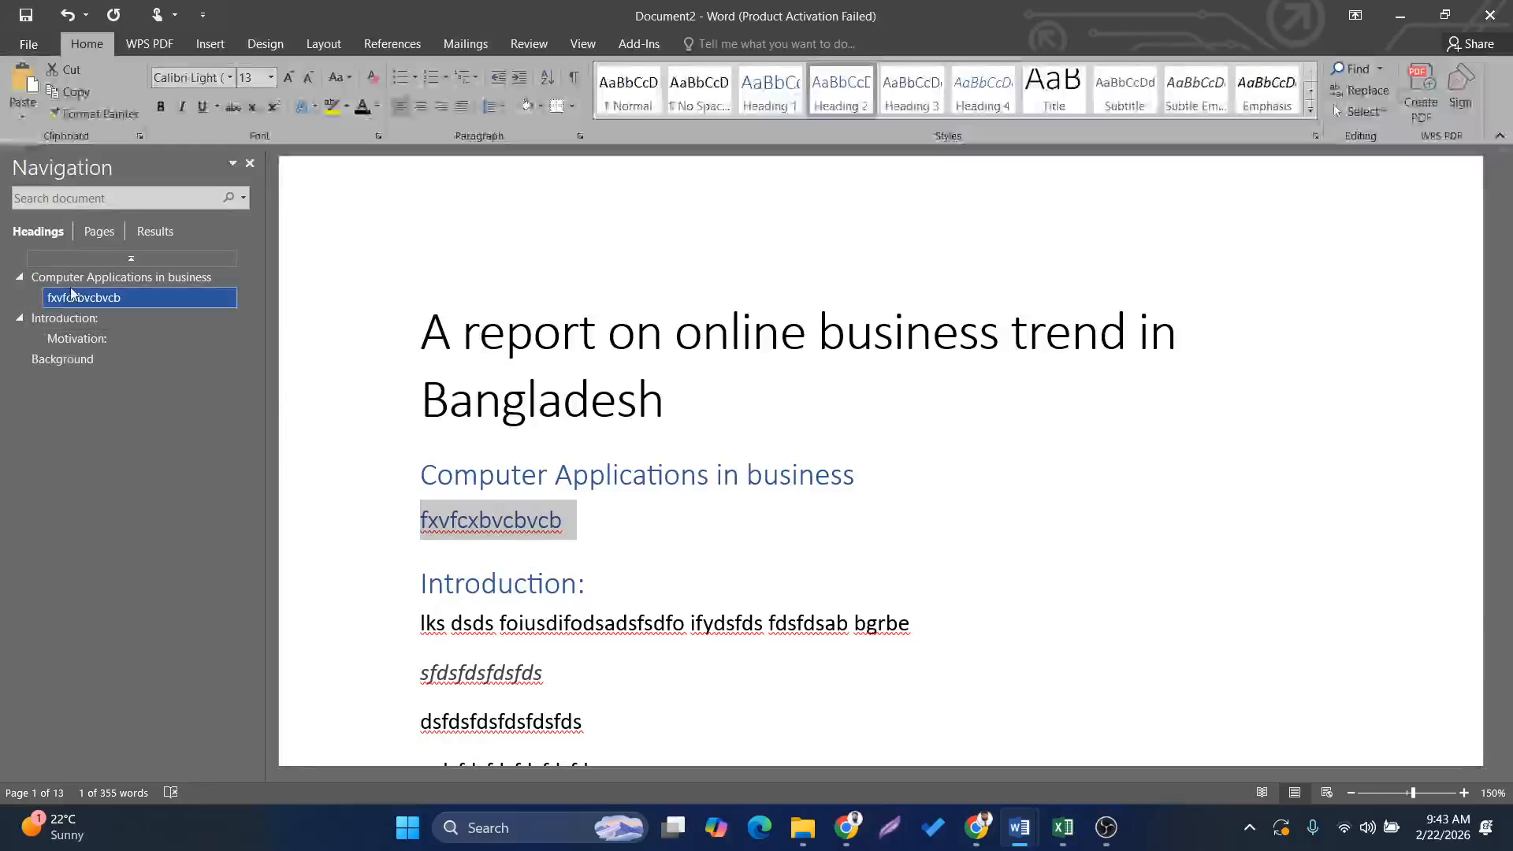
Replace the "fxvfcxbvcbvcb" subheading text with "Course" and add a "title" line below it in the Heading 2 style.
mouse_move(476, 524)
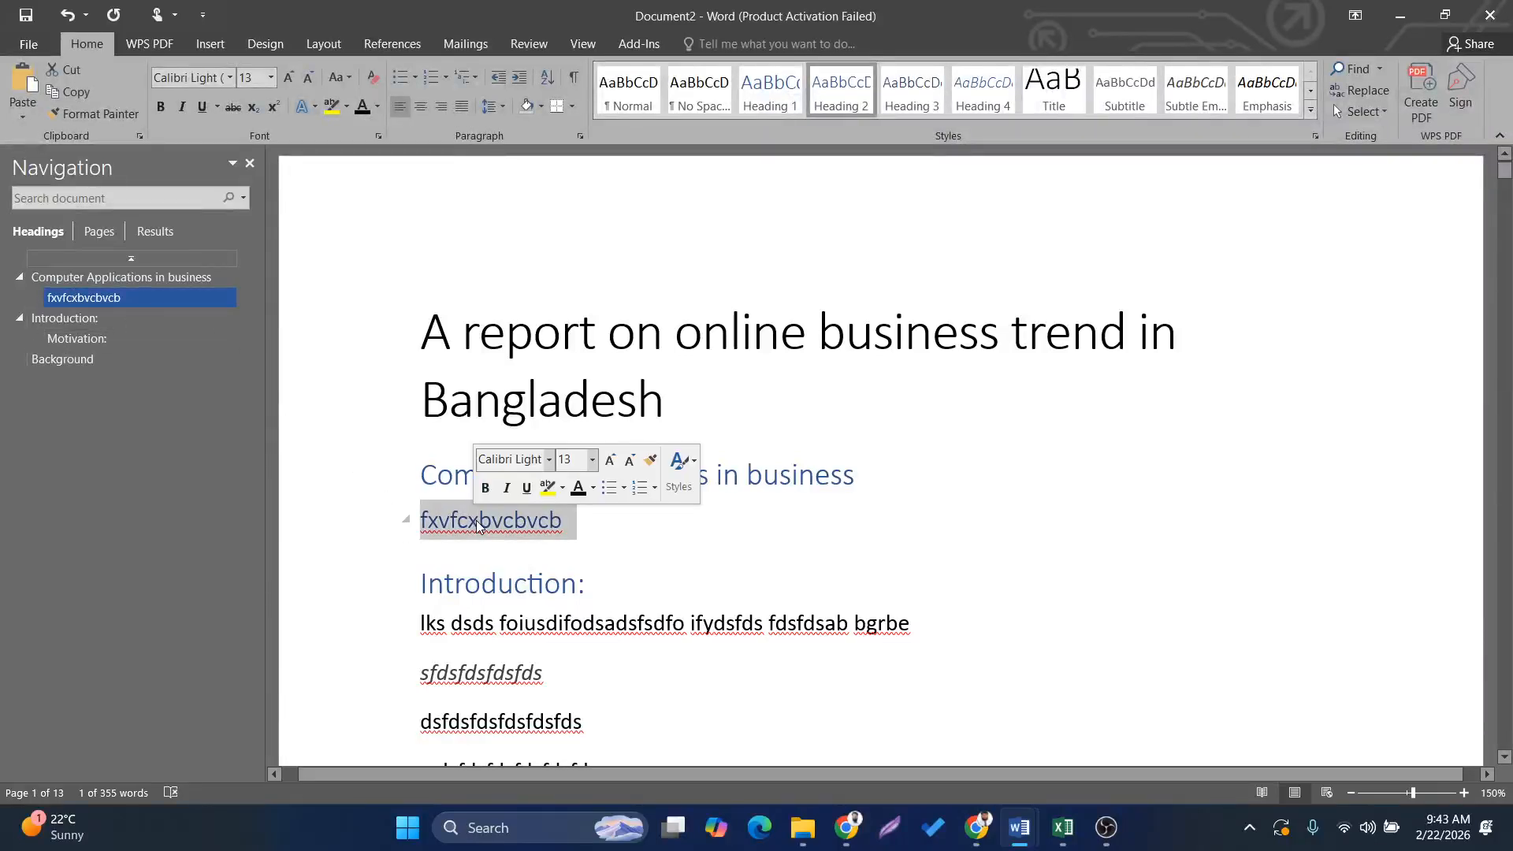
type("Course")
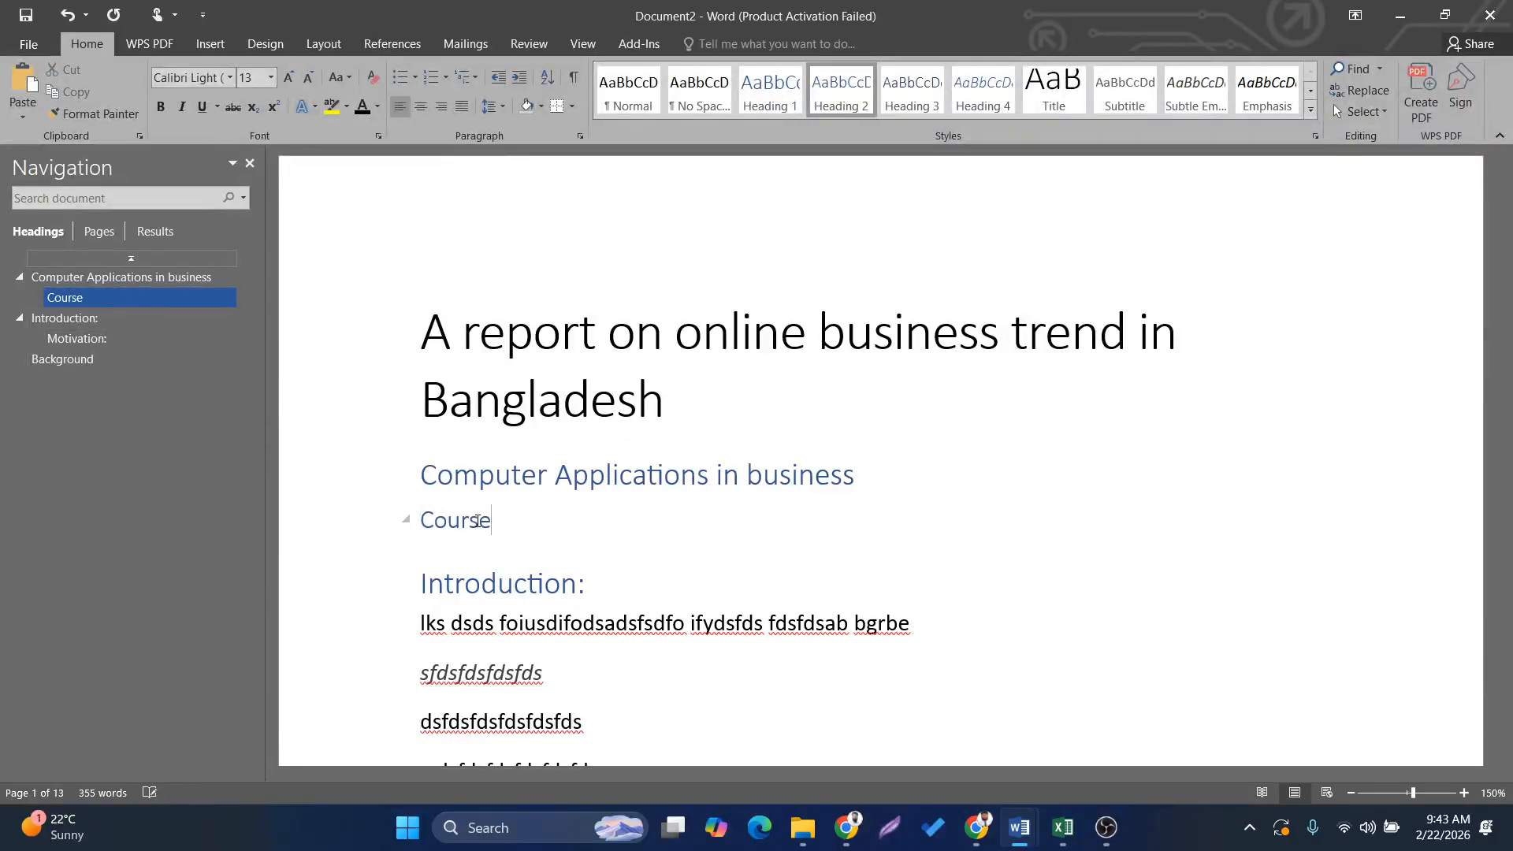
key("Return")
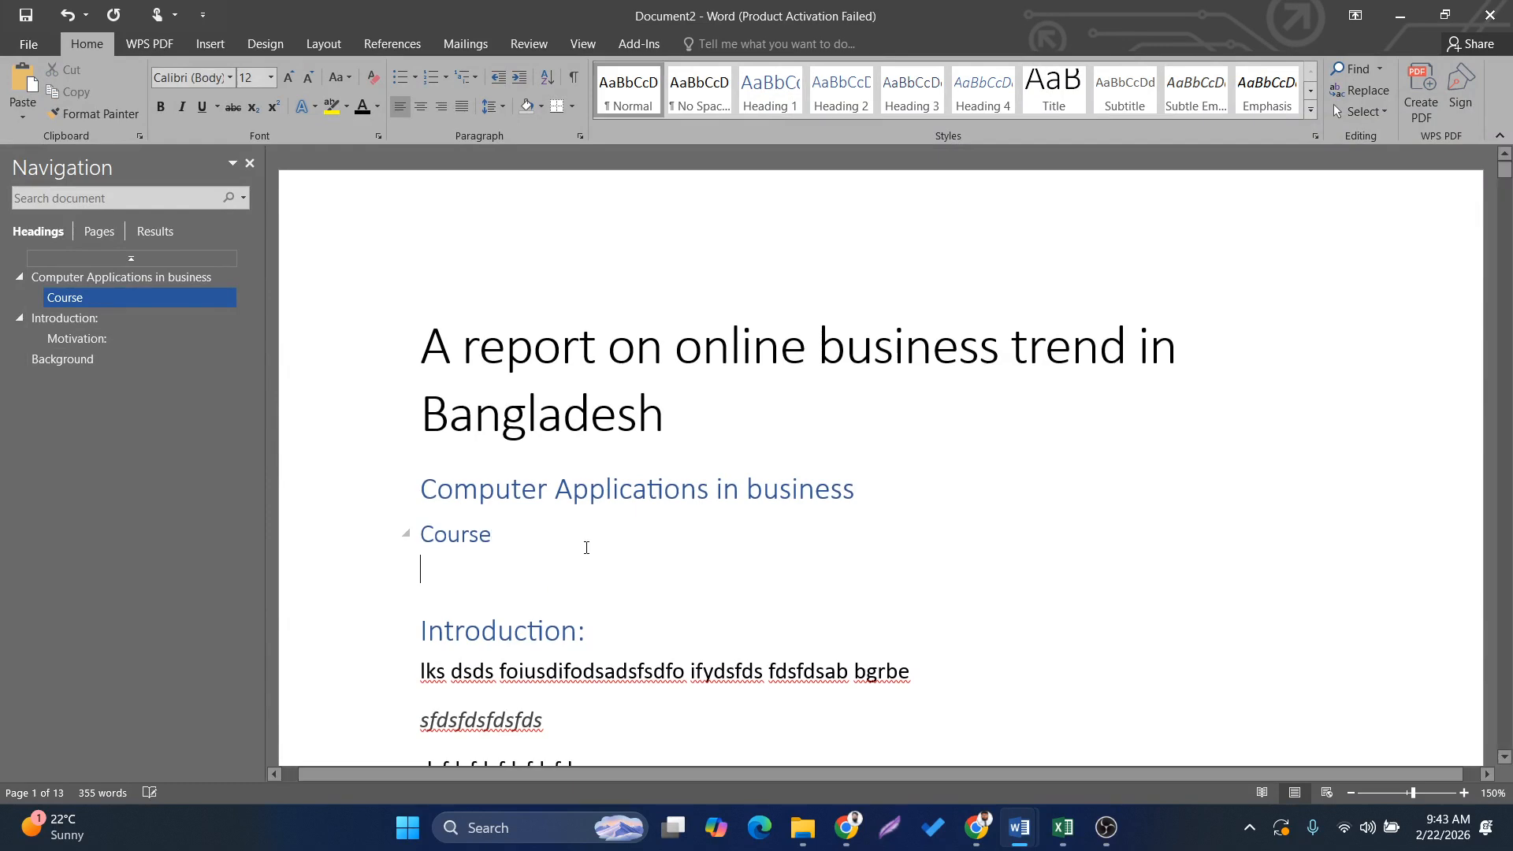
type("title")
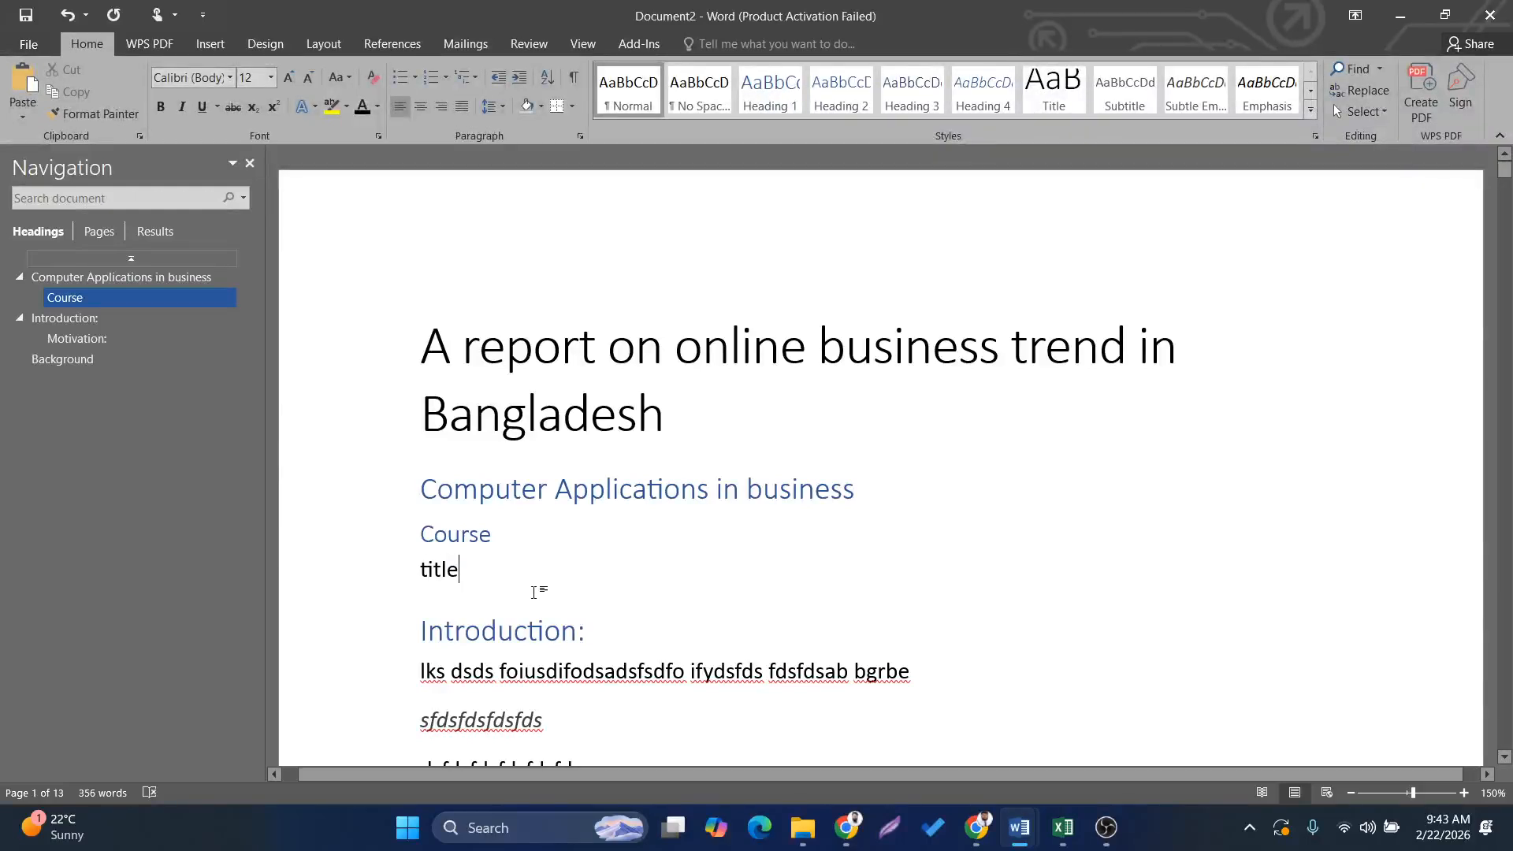
left_click_drag(428, 575, 654, 544)
key("ctrl+alt+2")
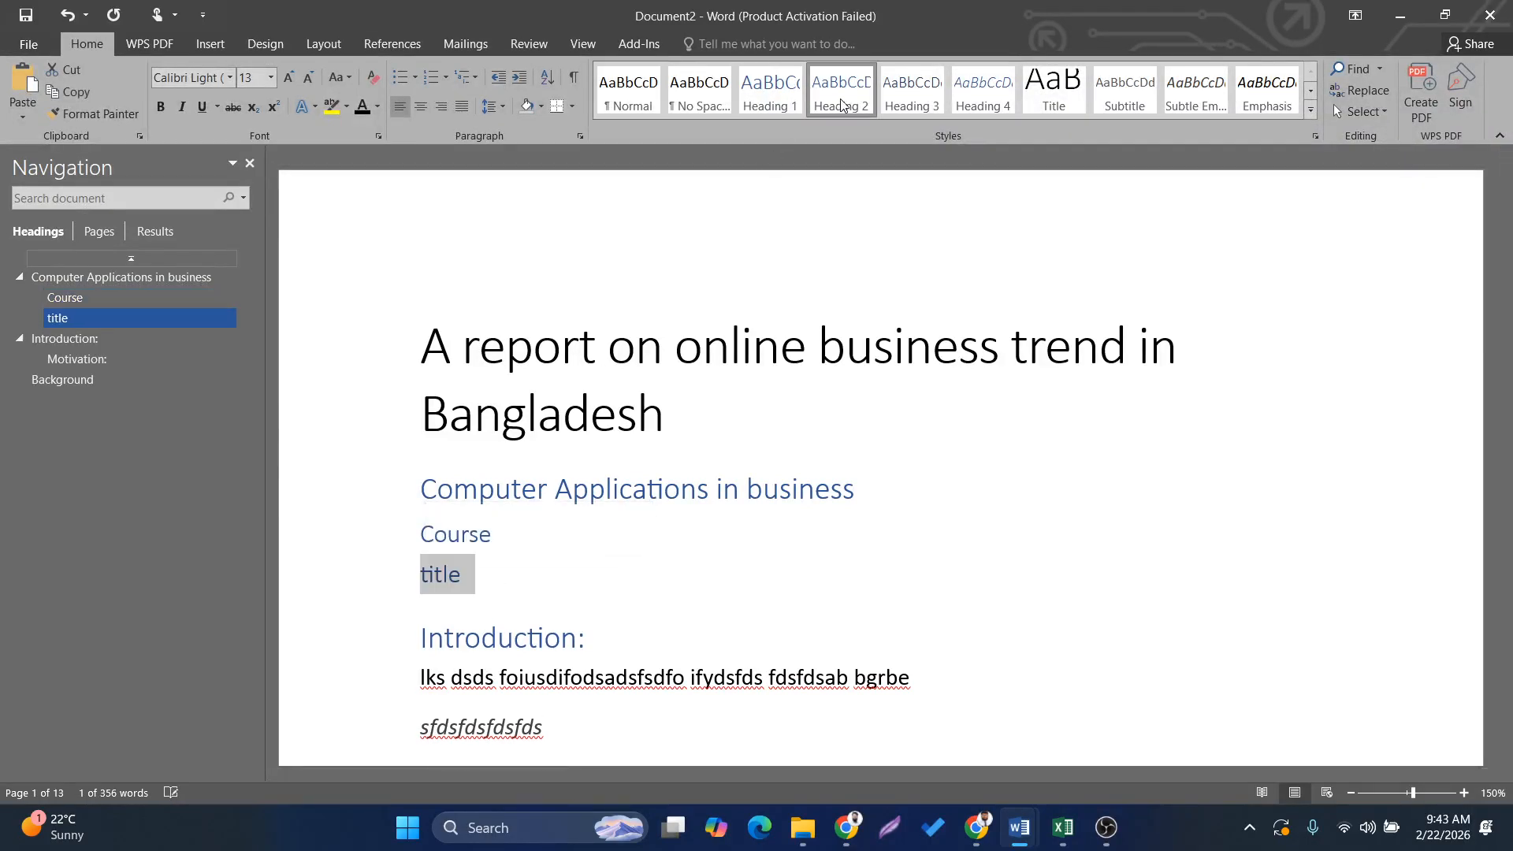
left_click(638, 525)
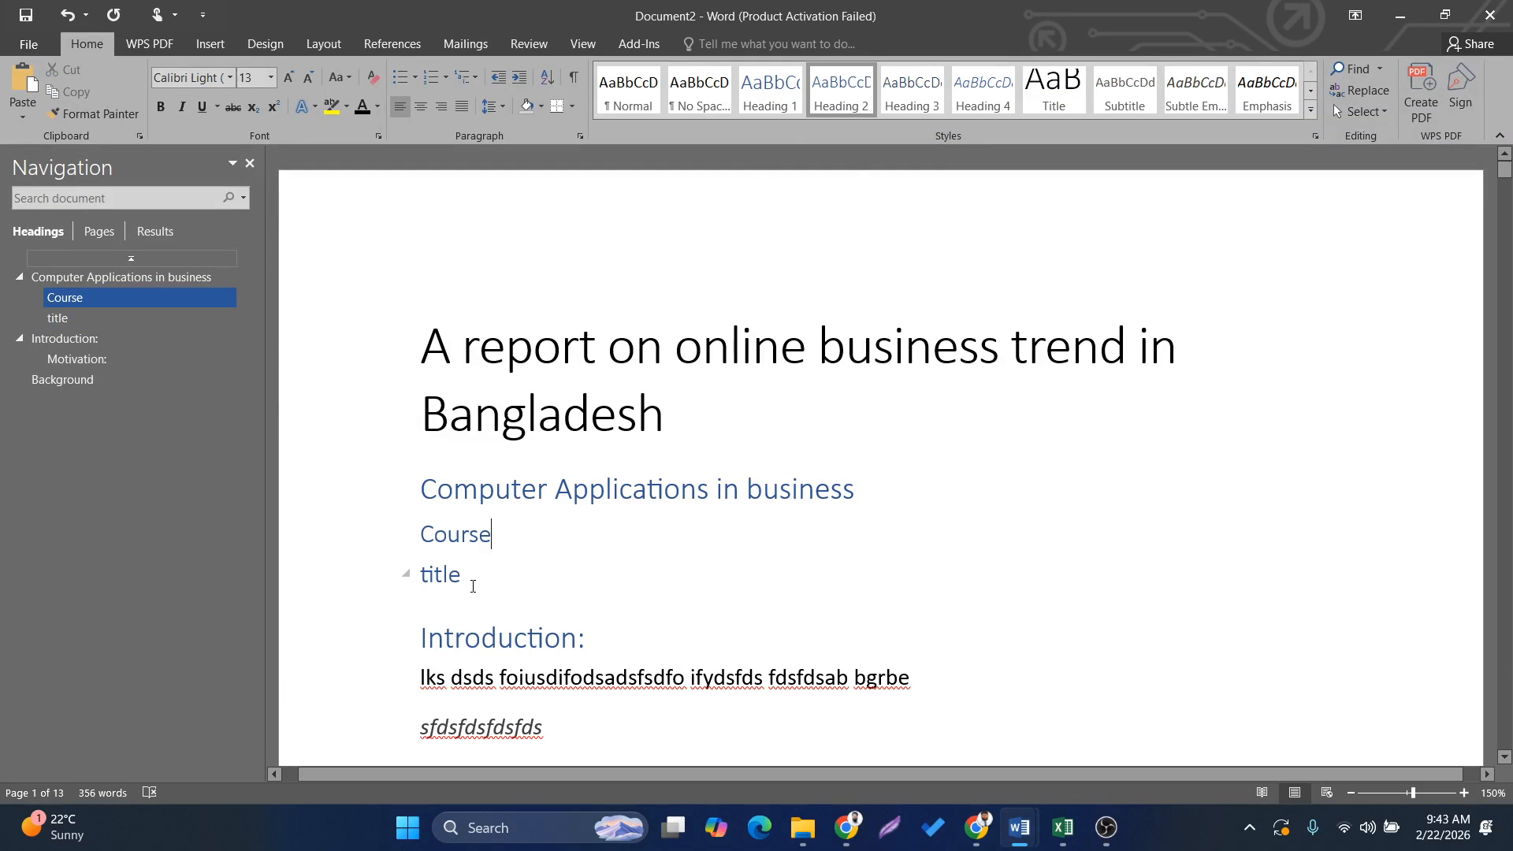
left_click_drag(473, 586, 418, 530)
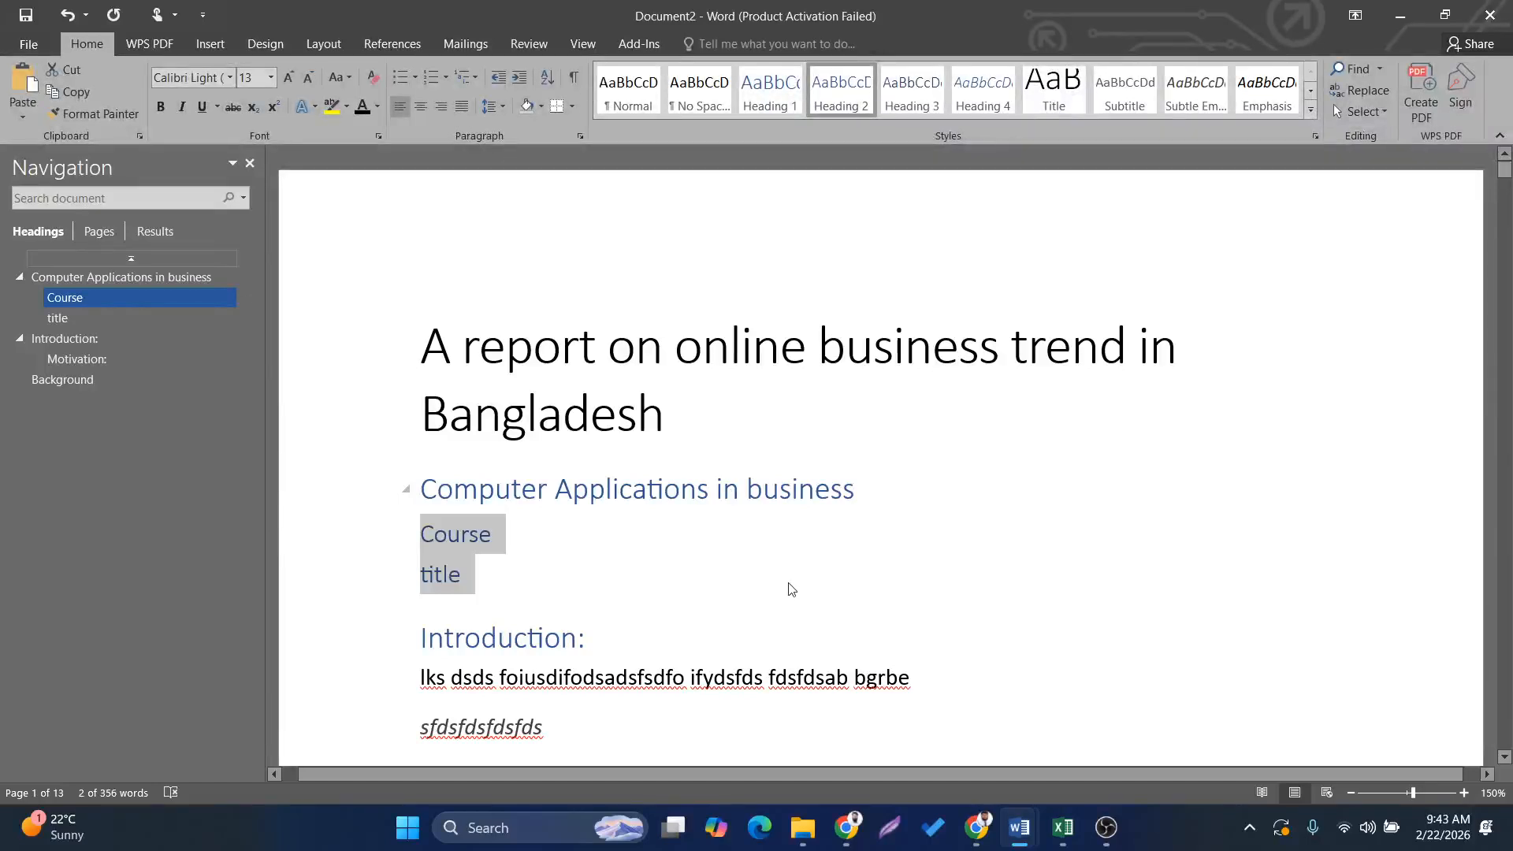
left_click(675, 593)
Insert the line "sdjlkfjdsfd" directly below the "Course" subheading and apply the Heading 3 style to it.
left_click(554, 534)
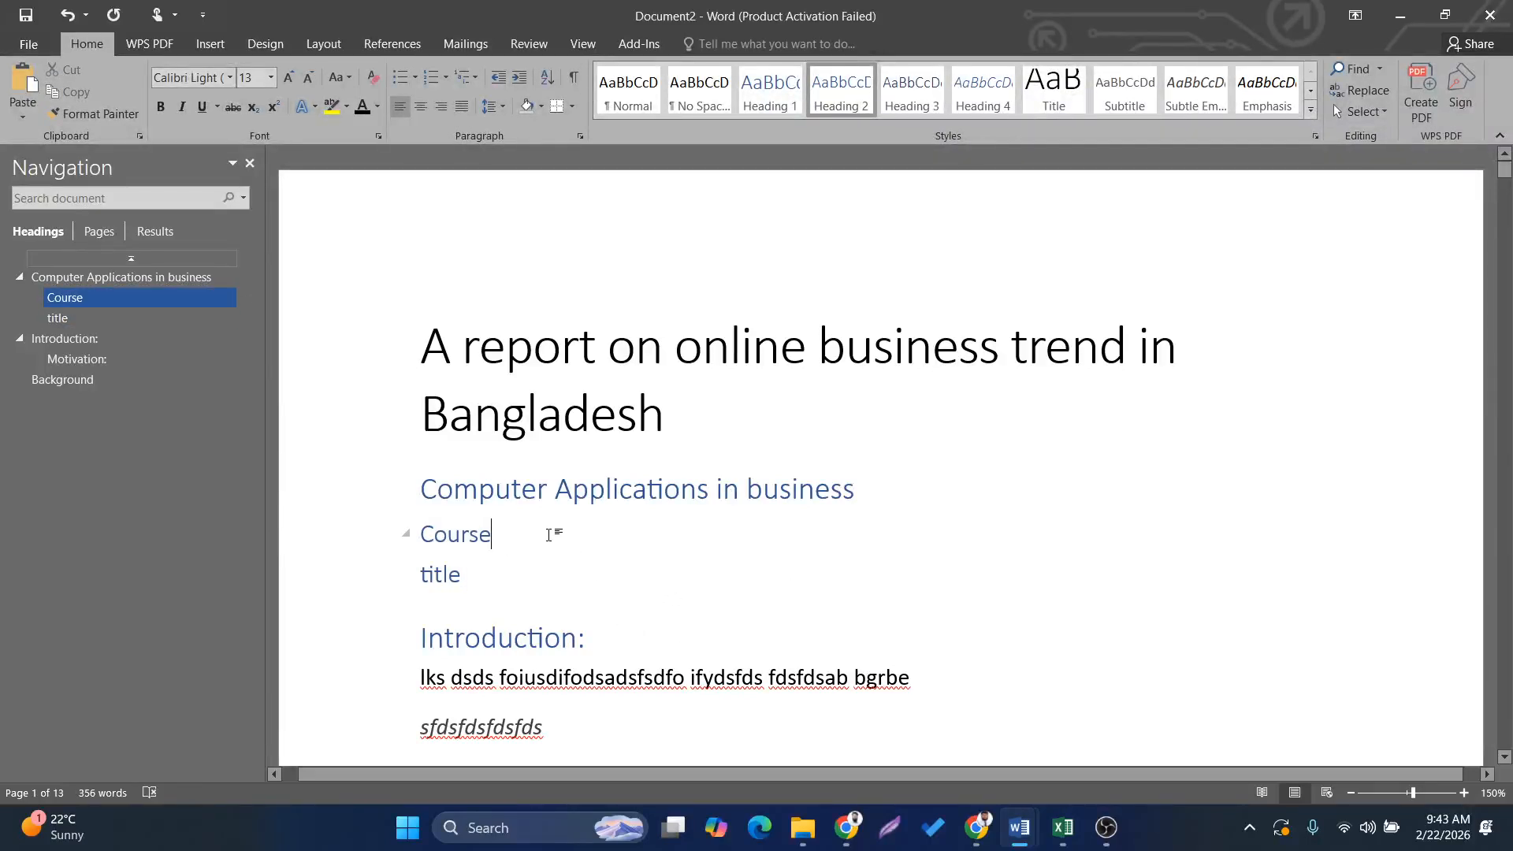
key("Return")
type("sdjlkfjdsfd")
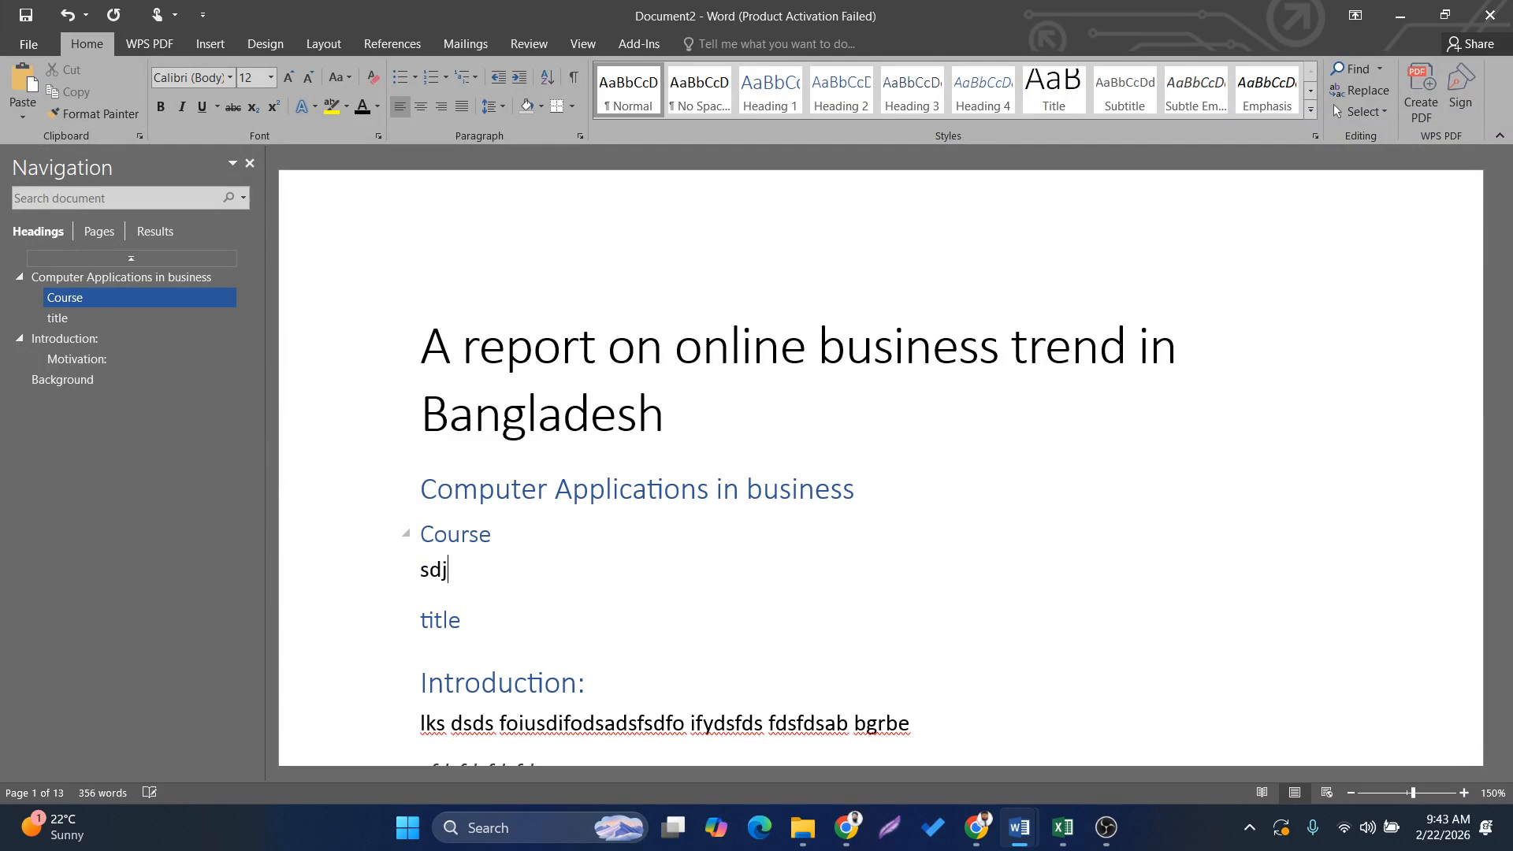
triple_click(466, 577)
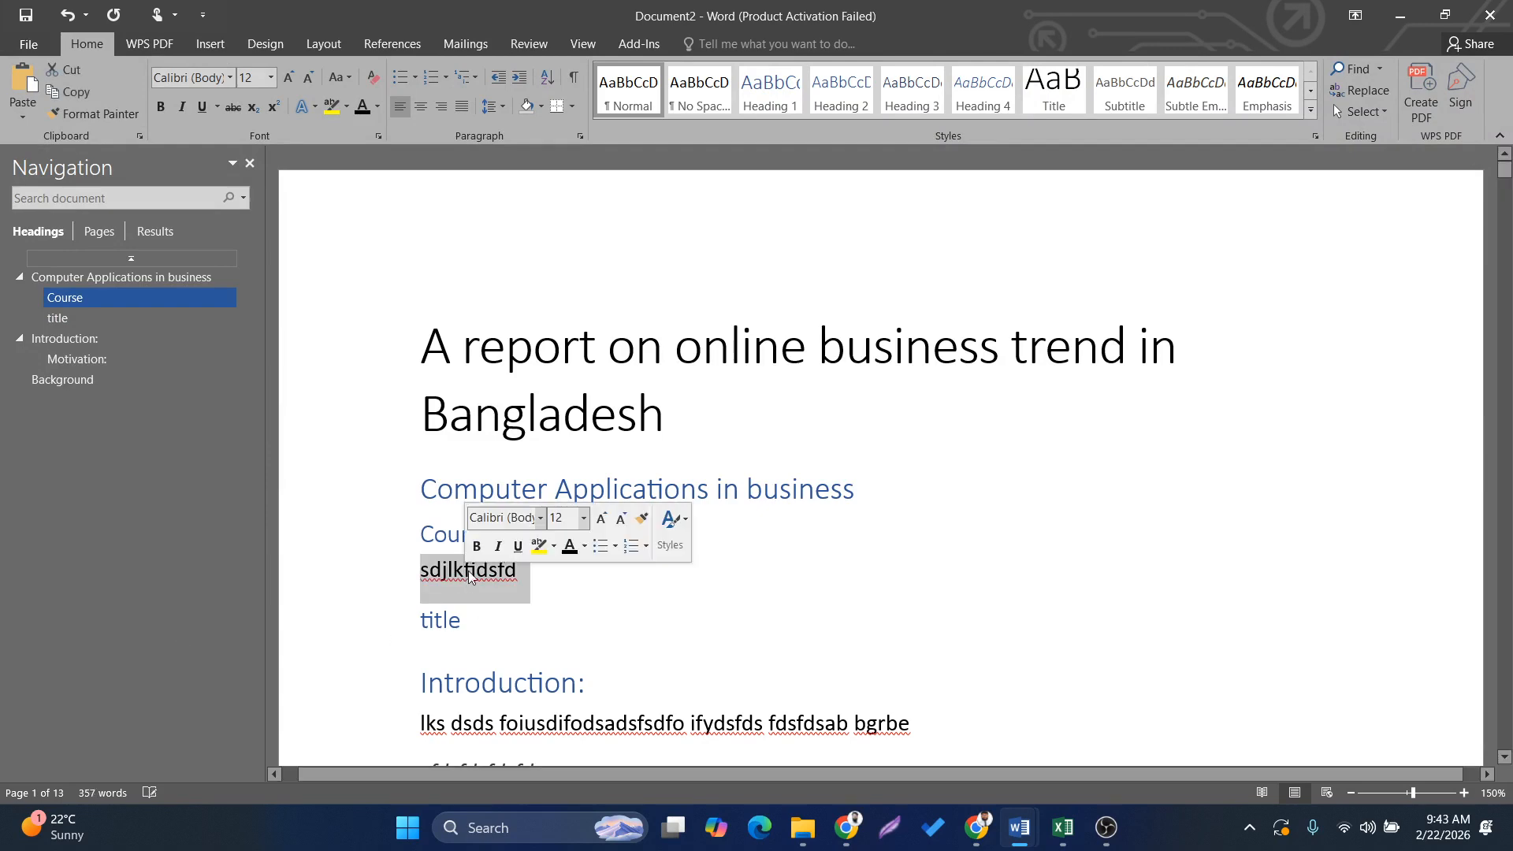
left_click(911, 90)
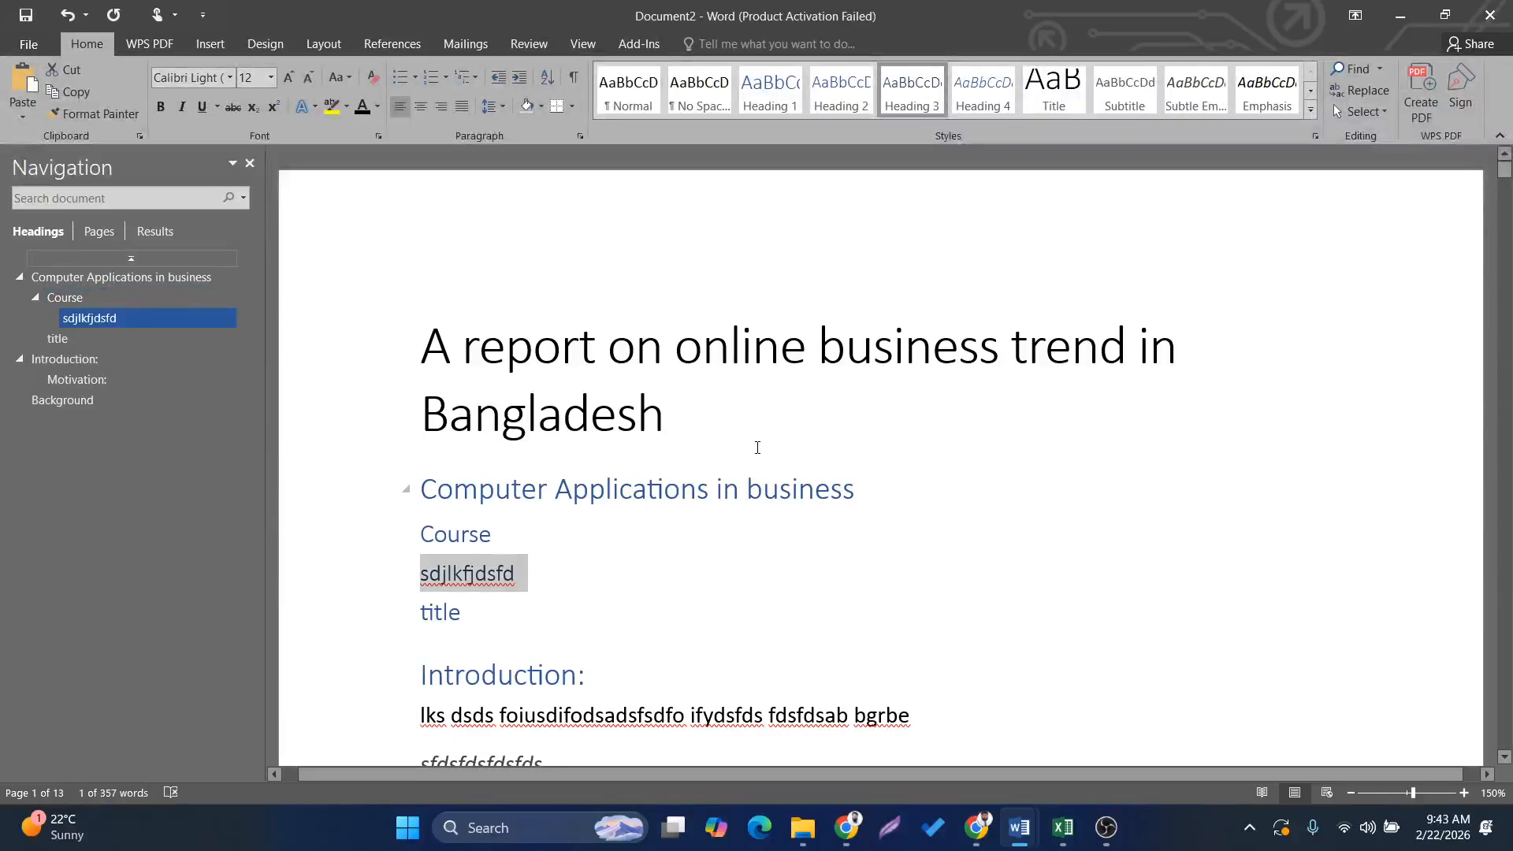
left_click(762, 490)
Insert the line "sdfsdafd" above the "title" subheading in the Heading 3 style and jump to it from the Navigation Pane.
left_click(521, 578)
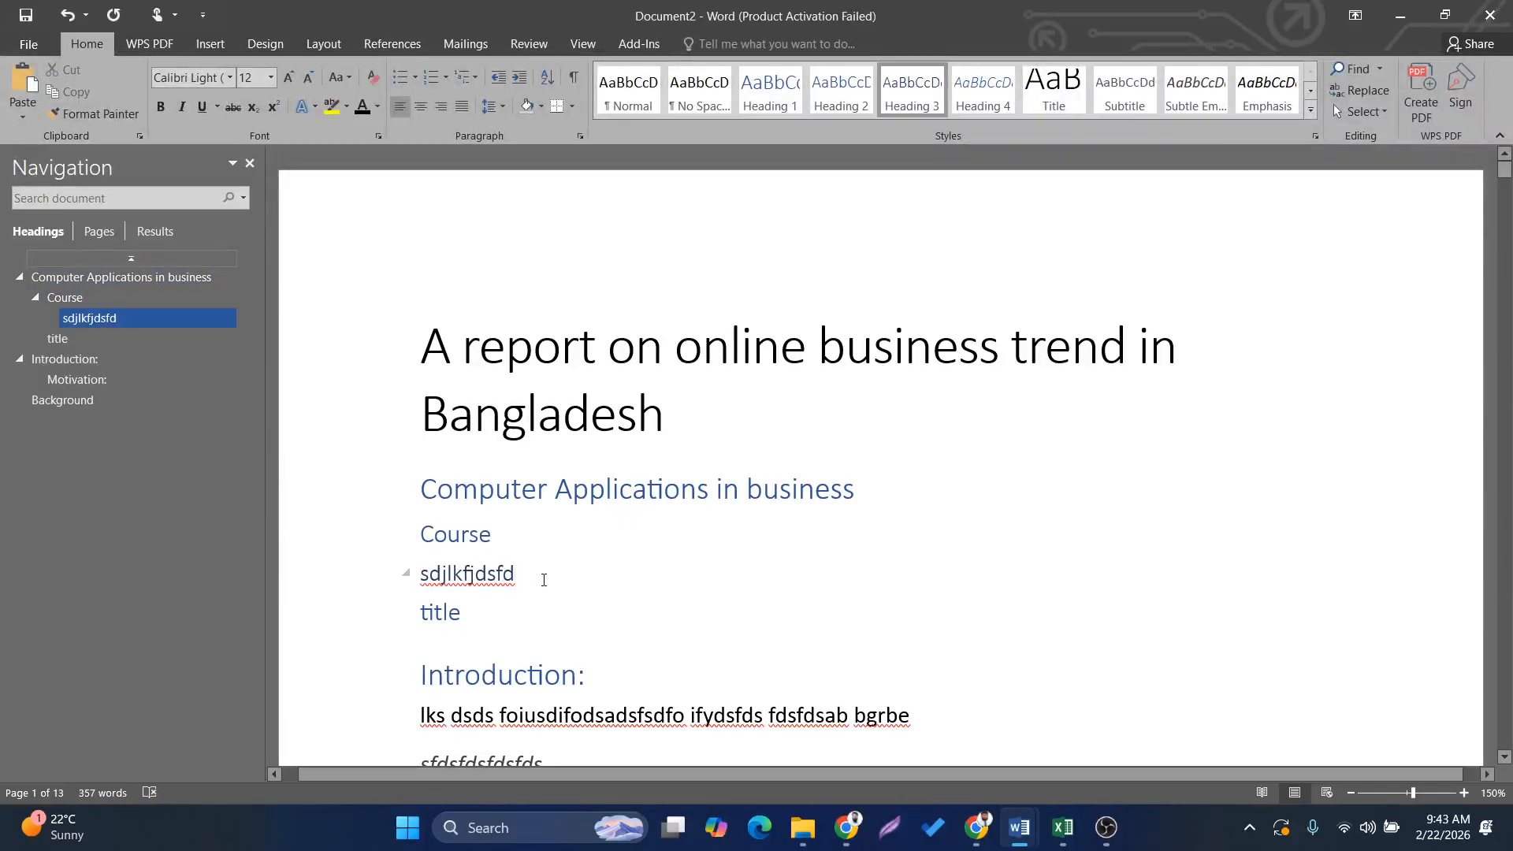
key("Return")
type("sdfsdafd")
triple_click(461, 606)
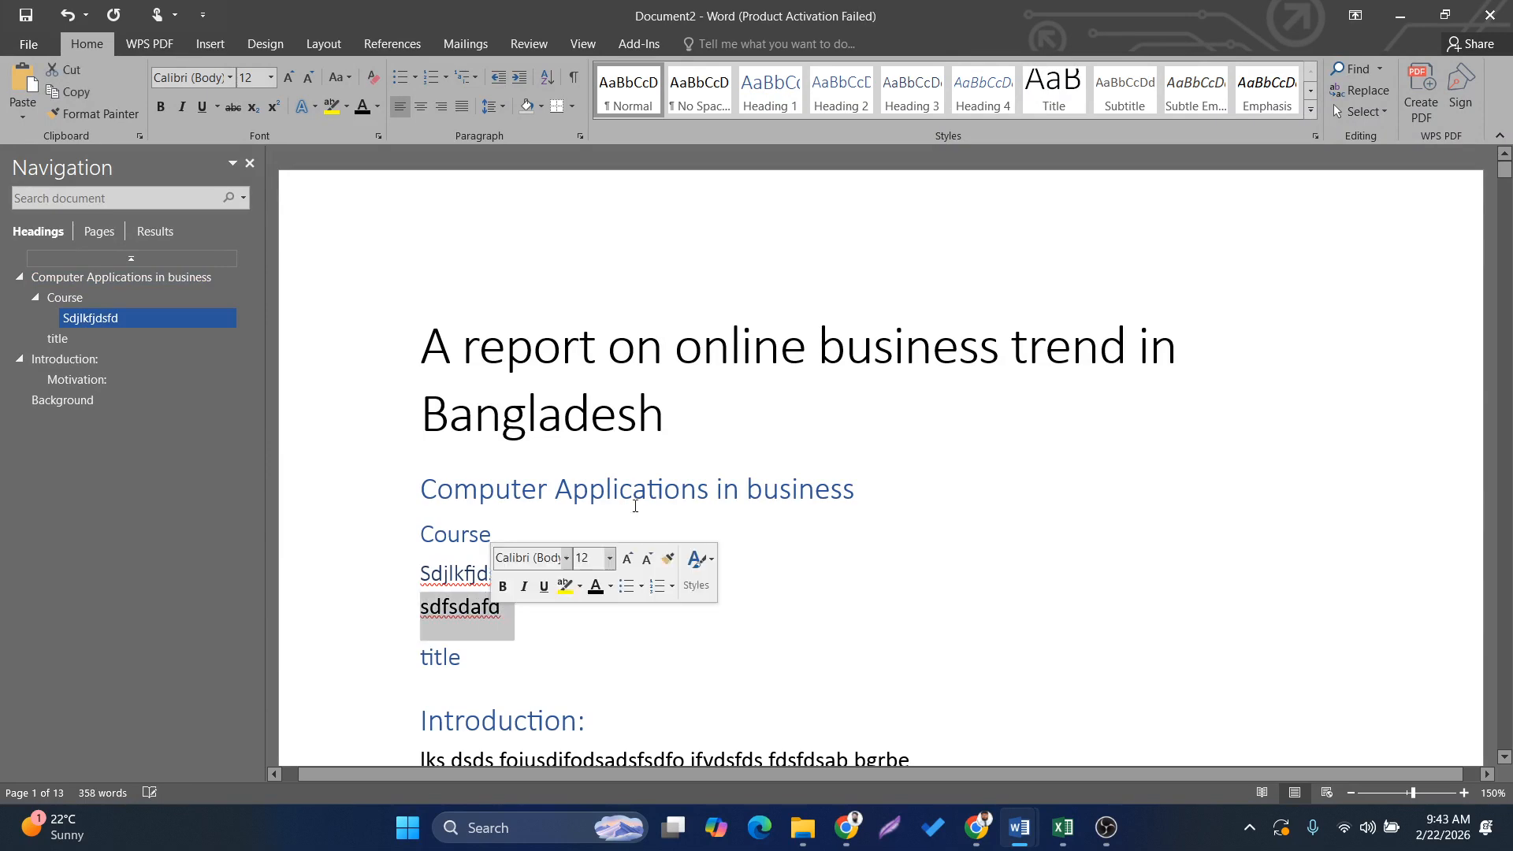
left_click(911, 110)
left_click(746, 490)
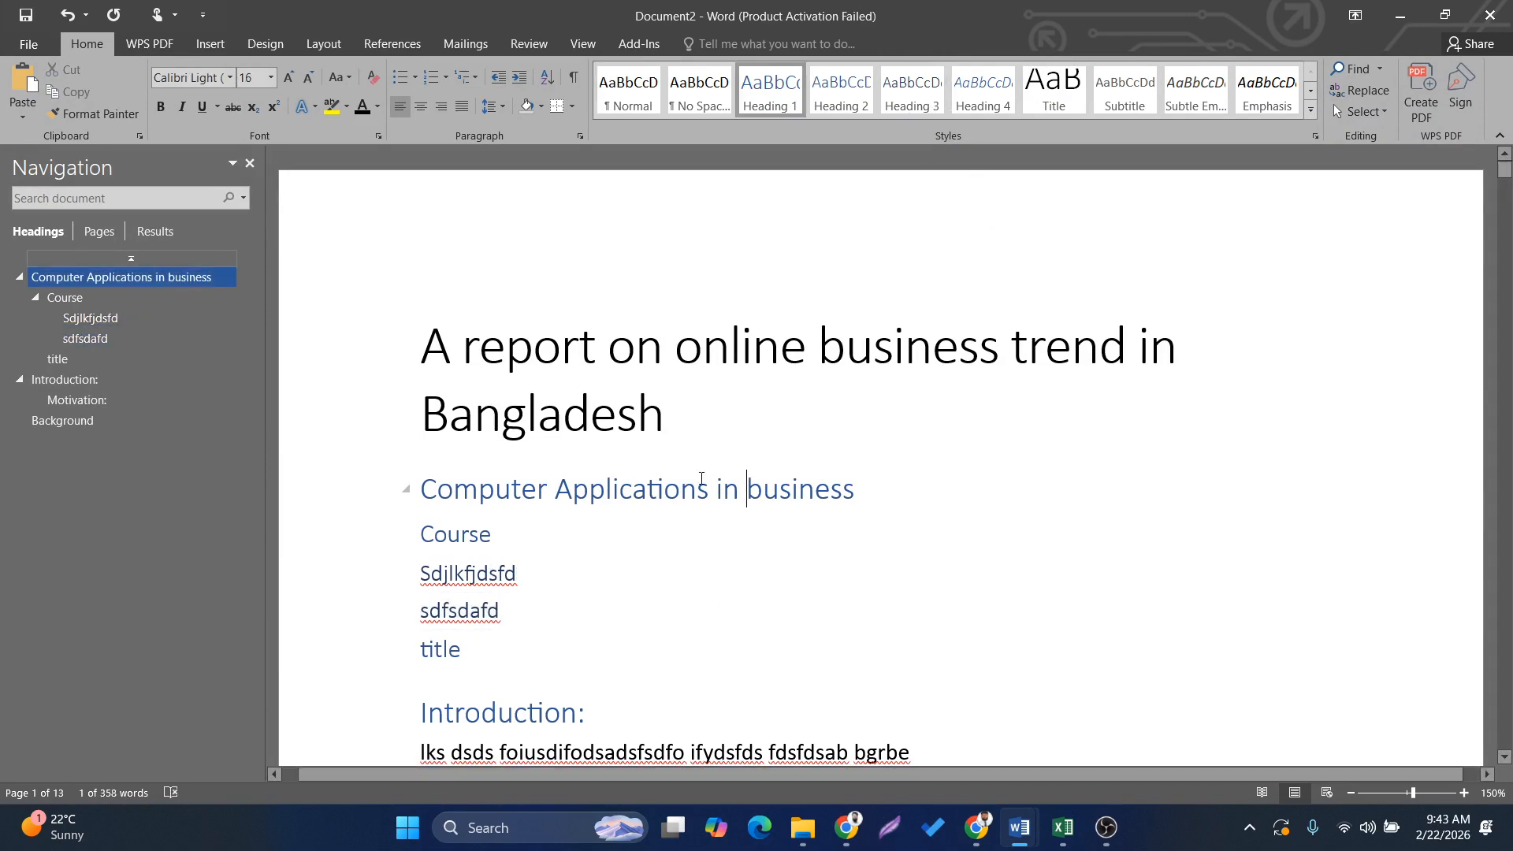
left_click(100, 335)
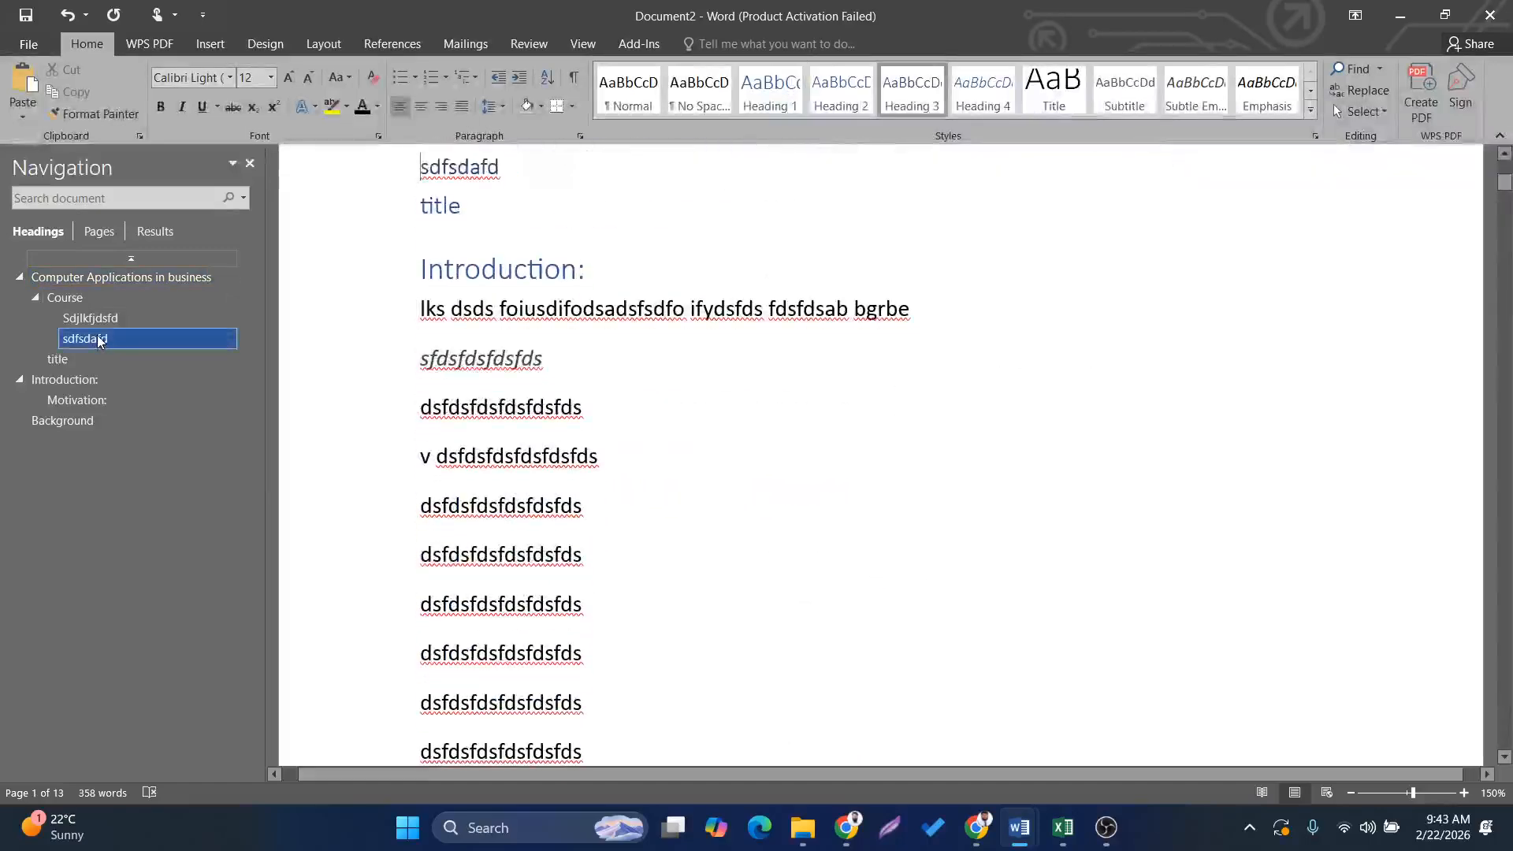
Insert the line "dsfdsafdsfsd" below the "Sdfsdafd" heading, apply the Heading 4 style to it and jump to it from the Navigation Pane.
left_click(130, 319)
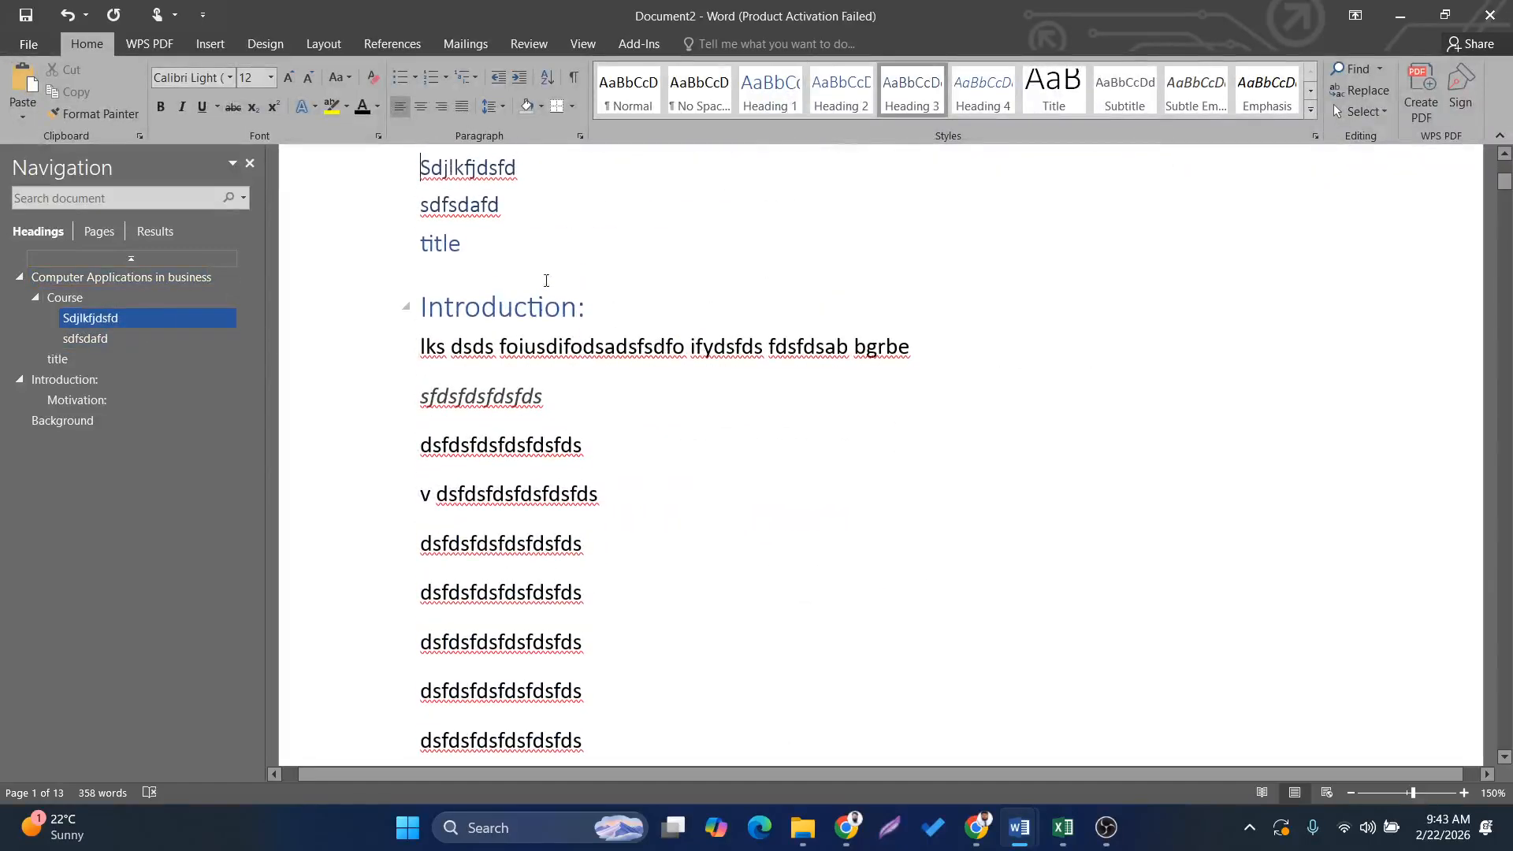
left_click(528, 209)
key("Return")
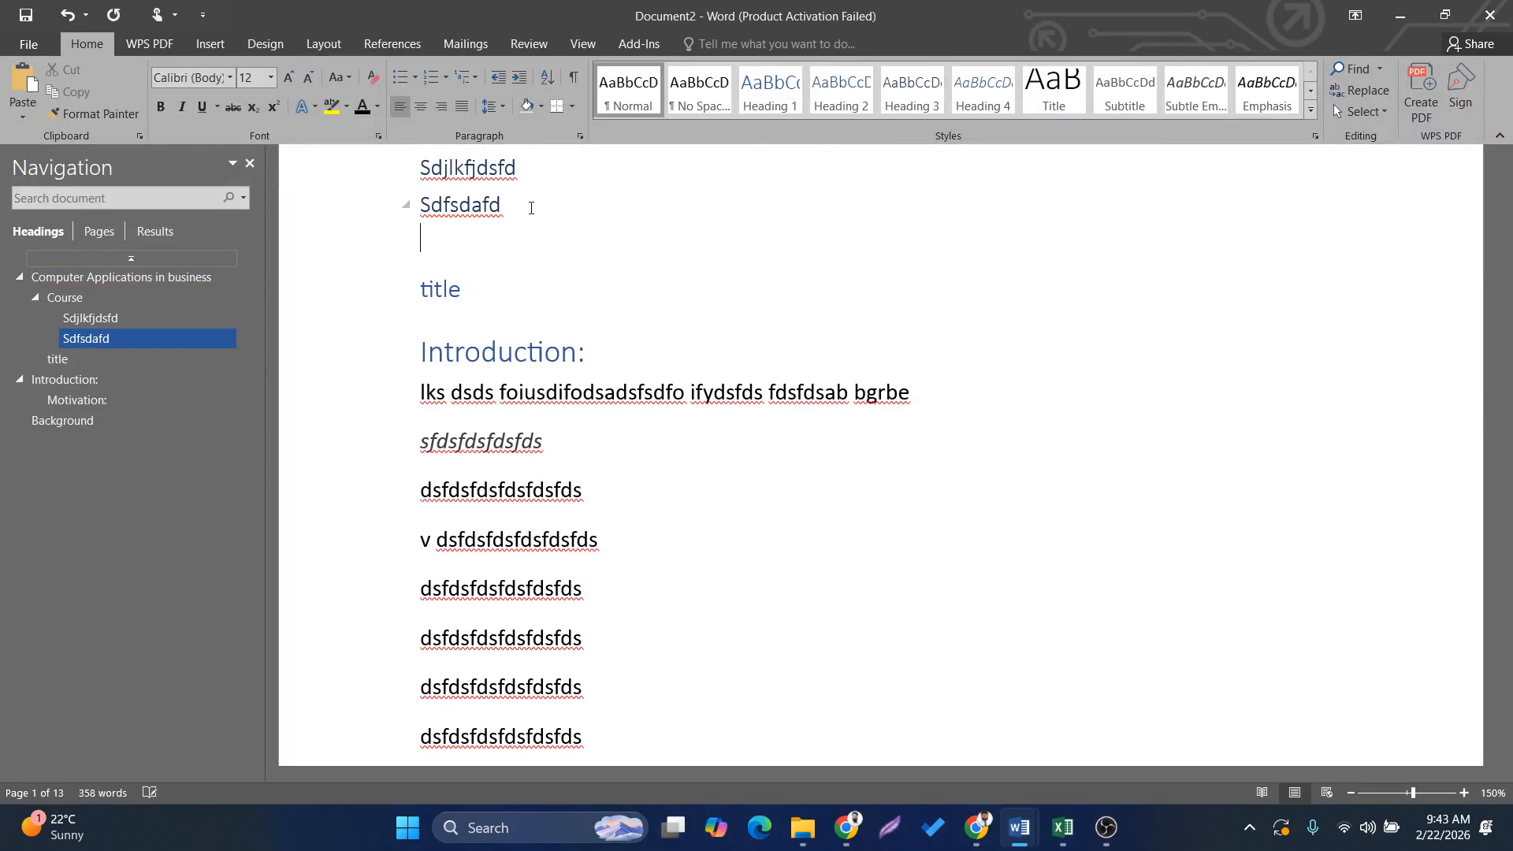
type("dsfdsafdsfsd")
left_click(977, 113)
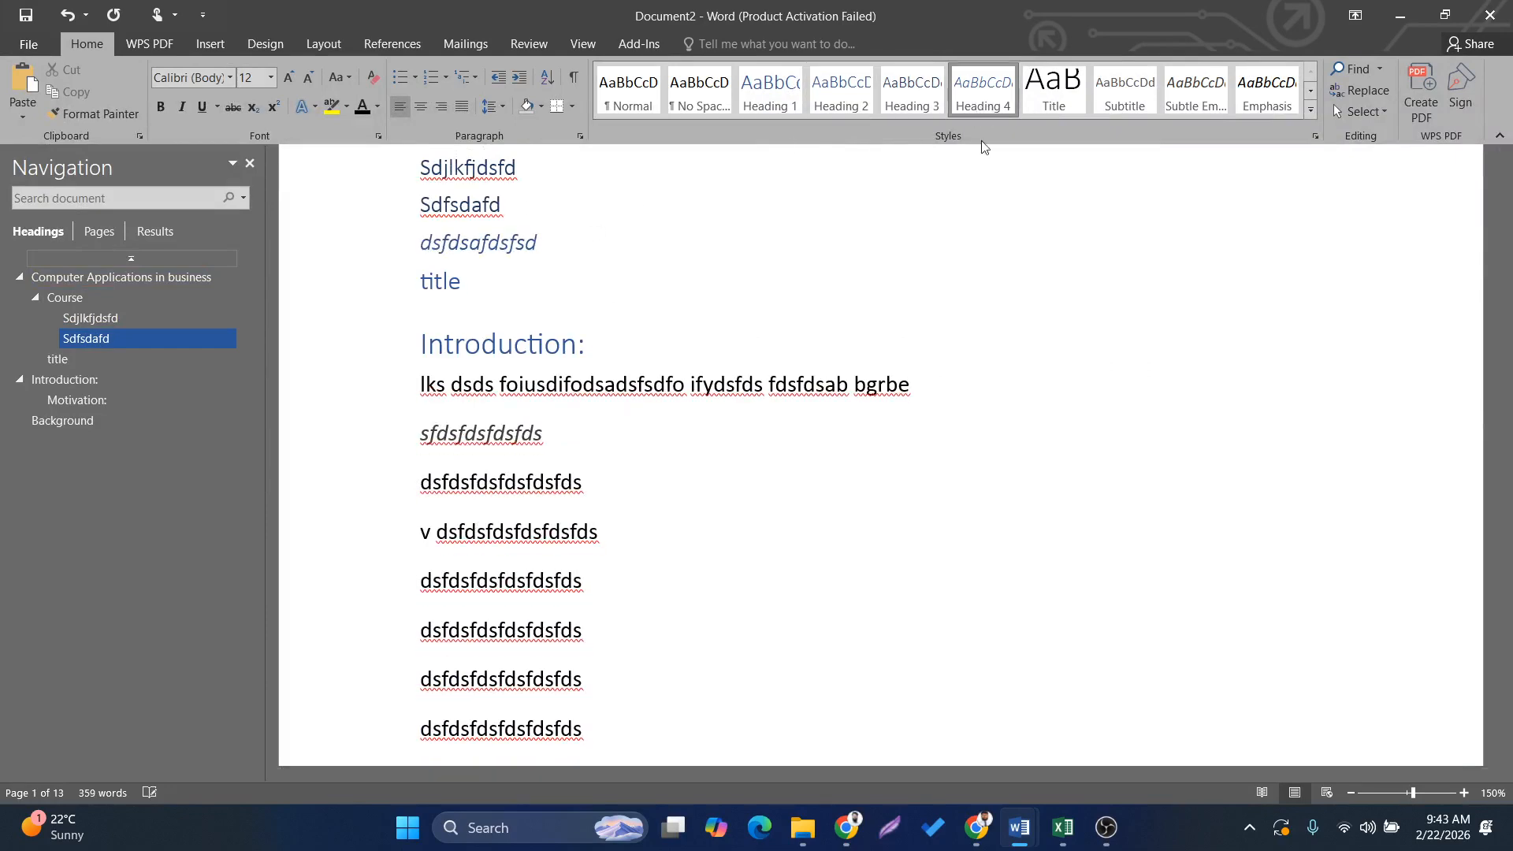
left_click(124, 359)
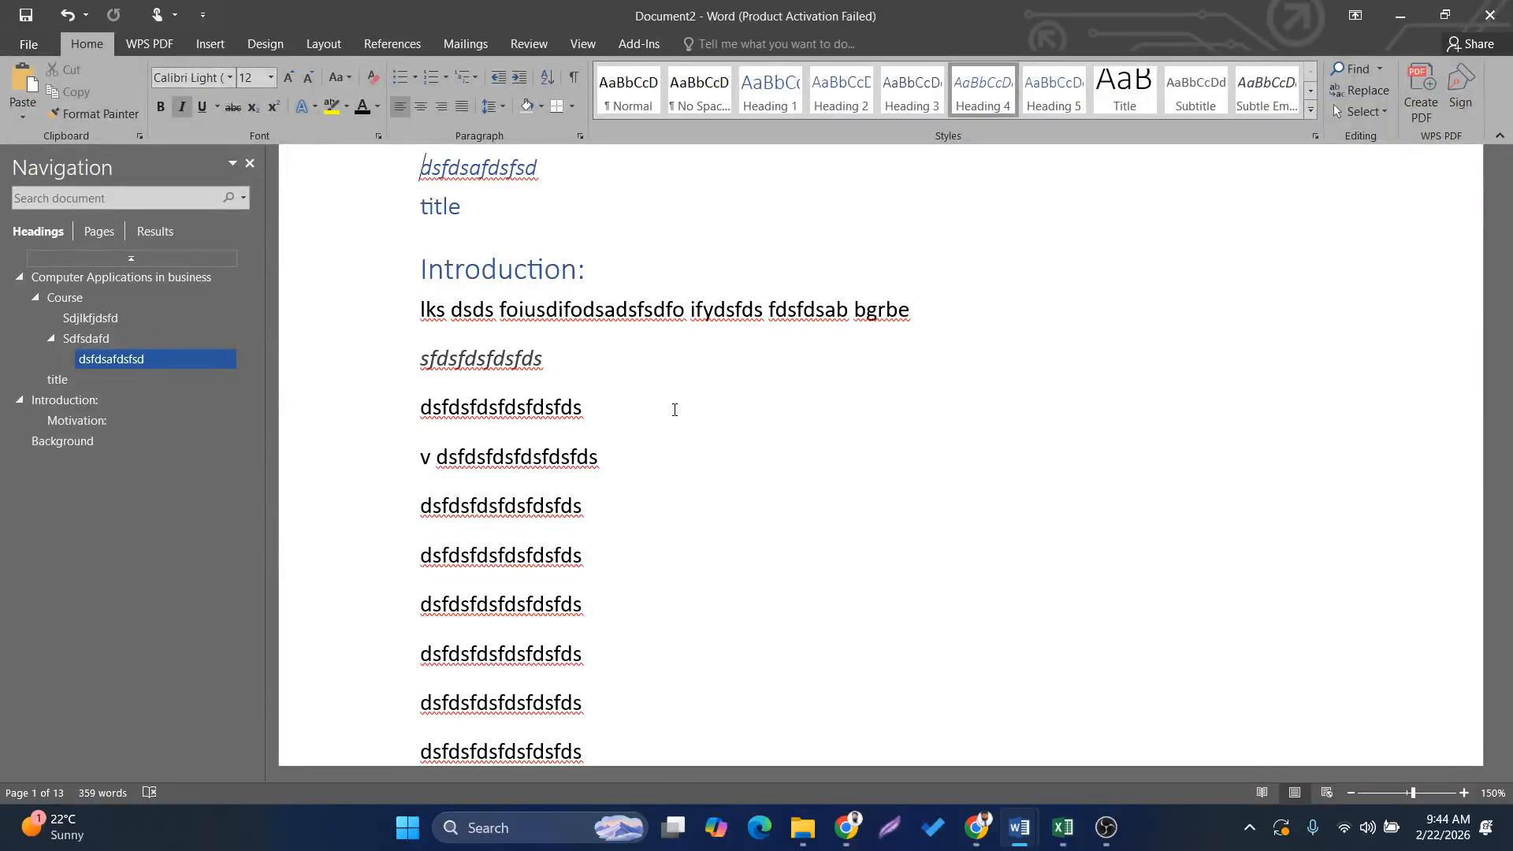
Add two blank lines below the last paragraph on the document's final page.
scroll(730, 409, "down", 5)
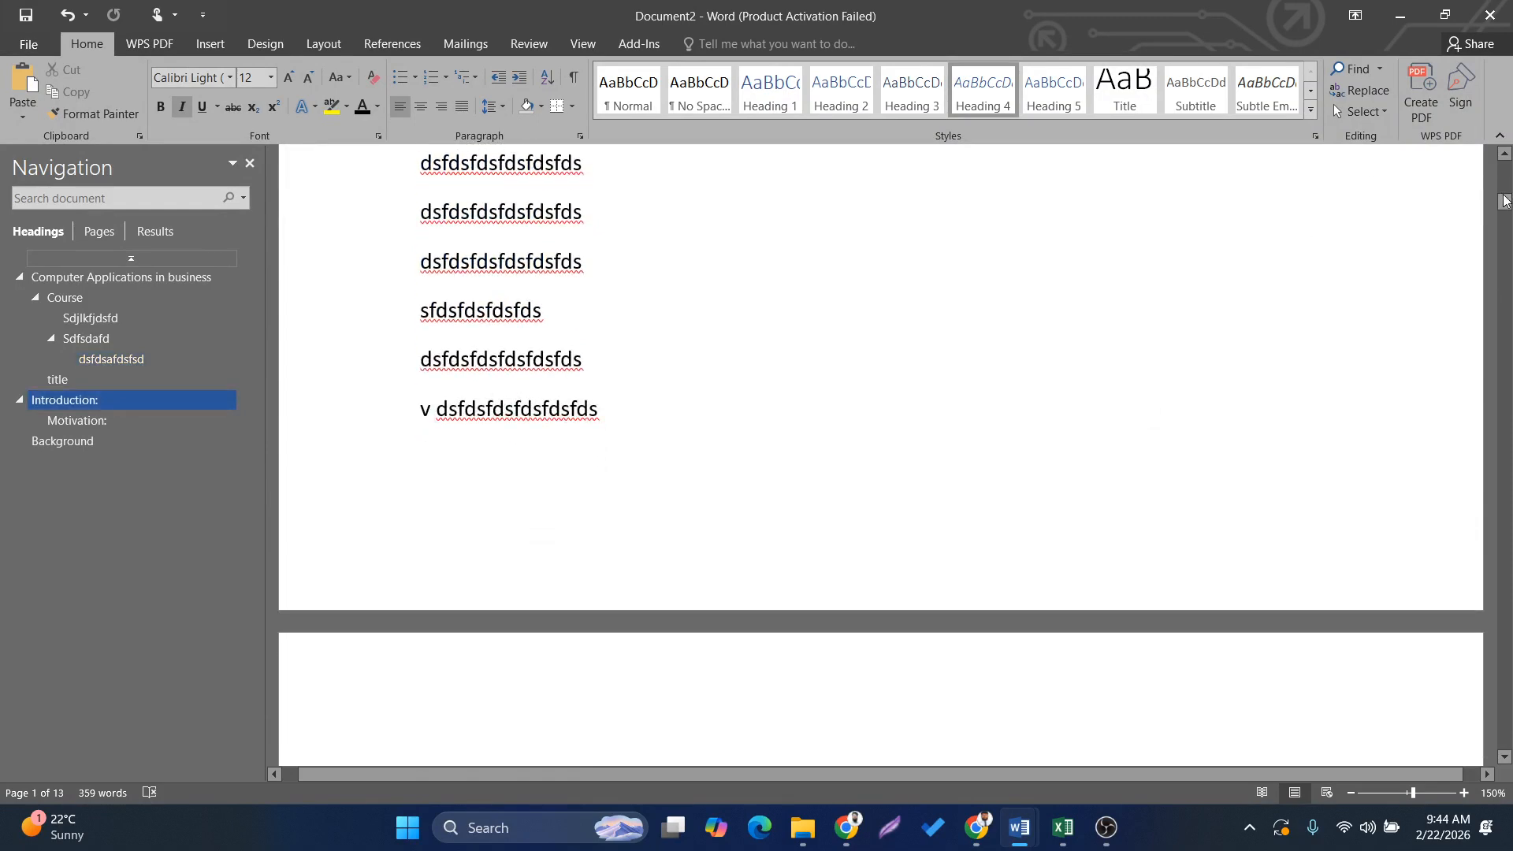
left_click_drag(1503, 200, 1504, 734)
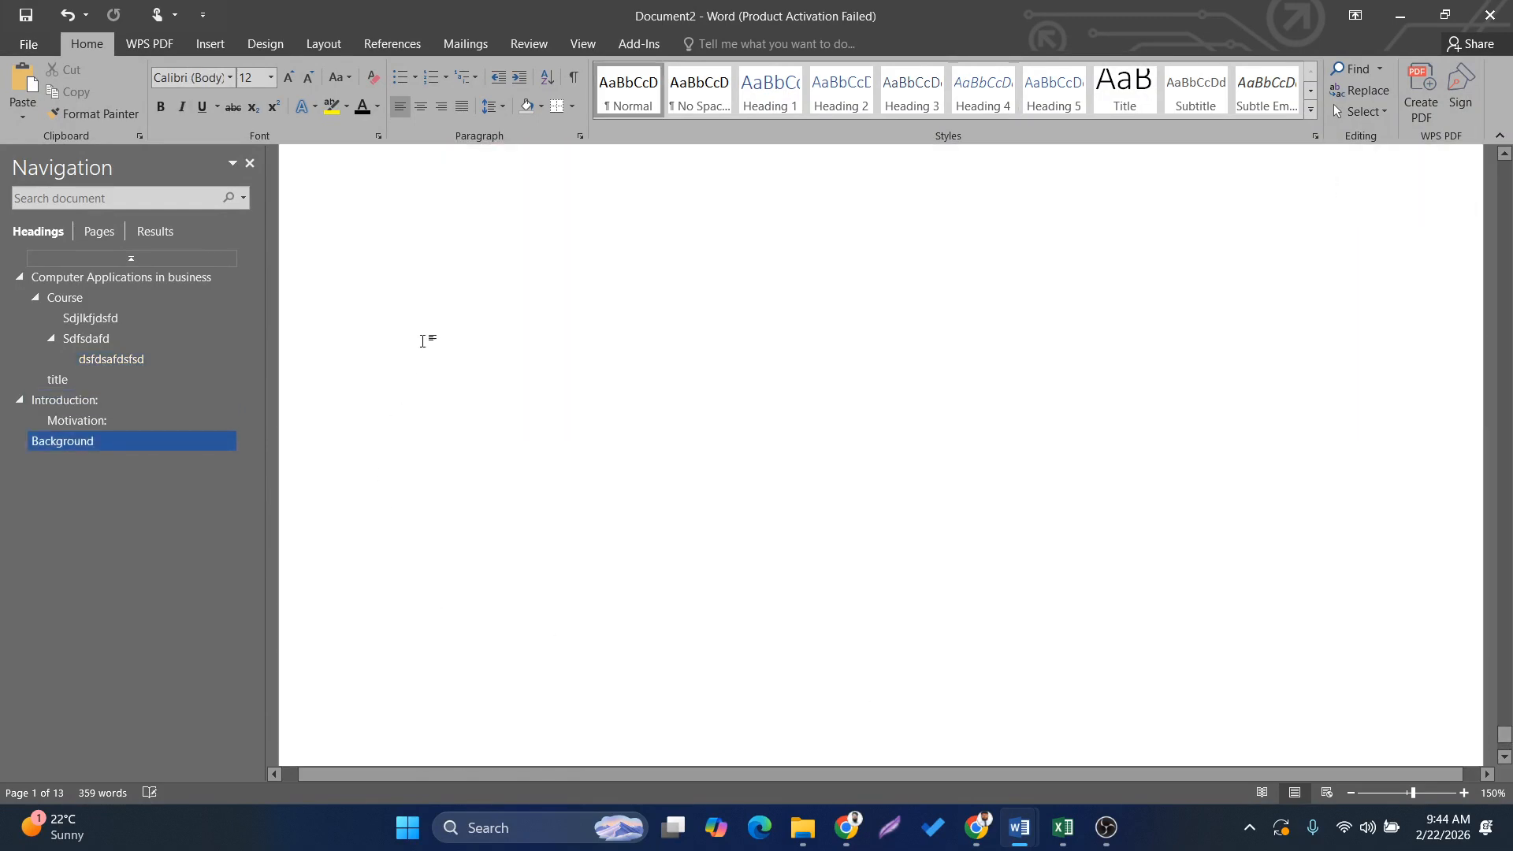
scroll(423, 341, "up", 3)
left_click(424, 471)
key("Return")
key("Return")
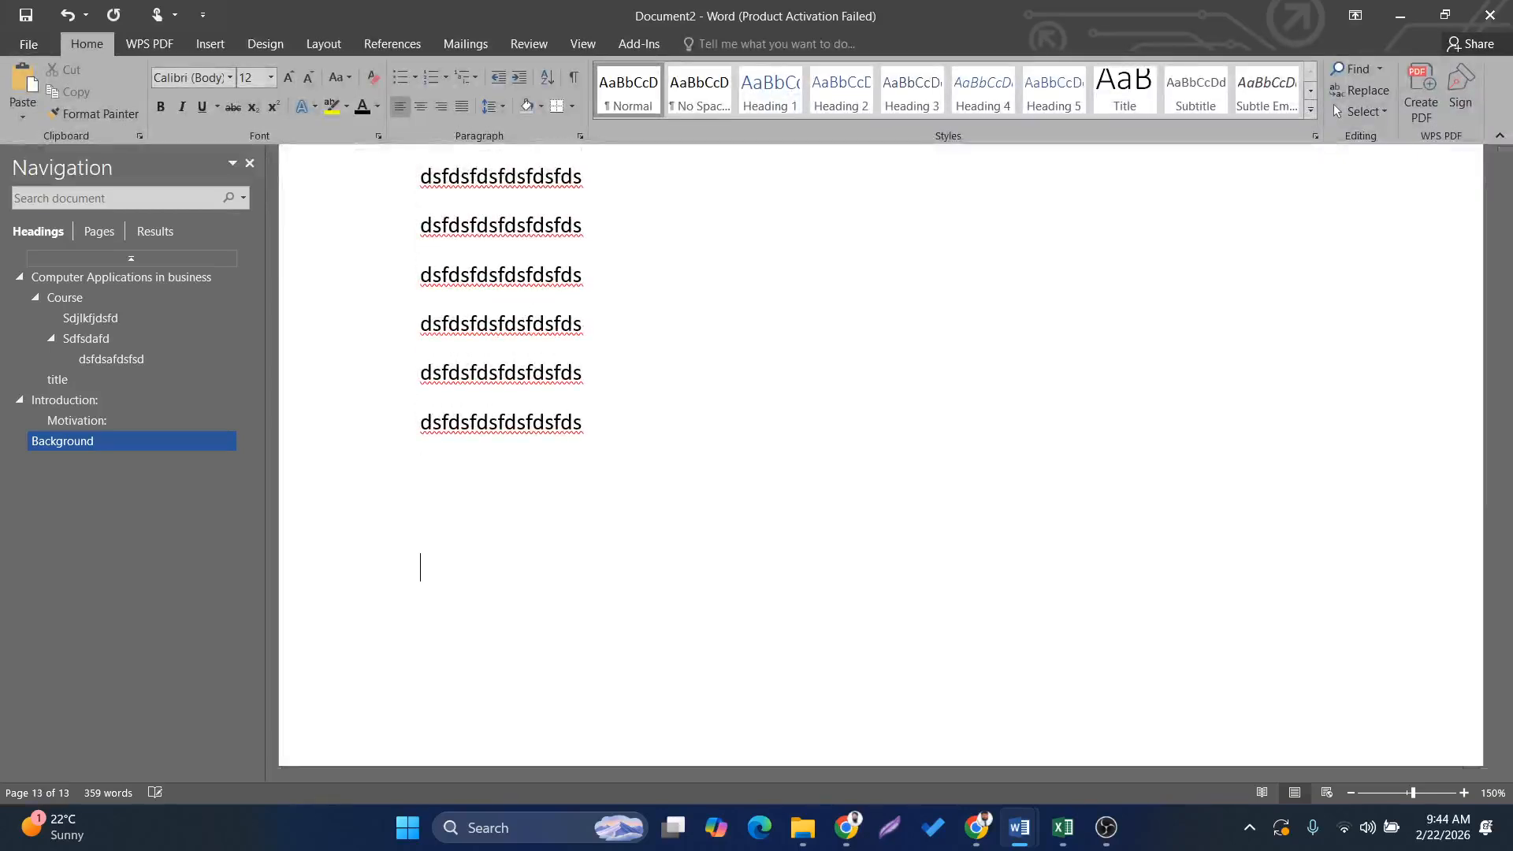
scroll(437, 331, "down", 3)
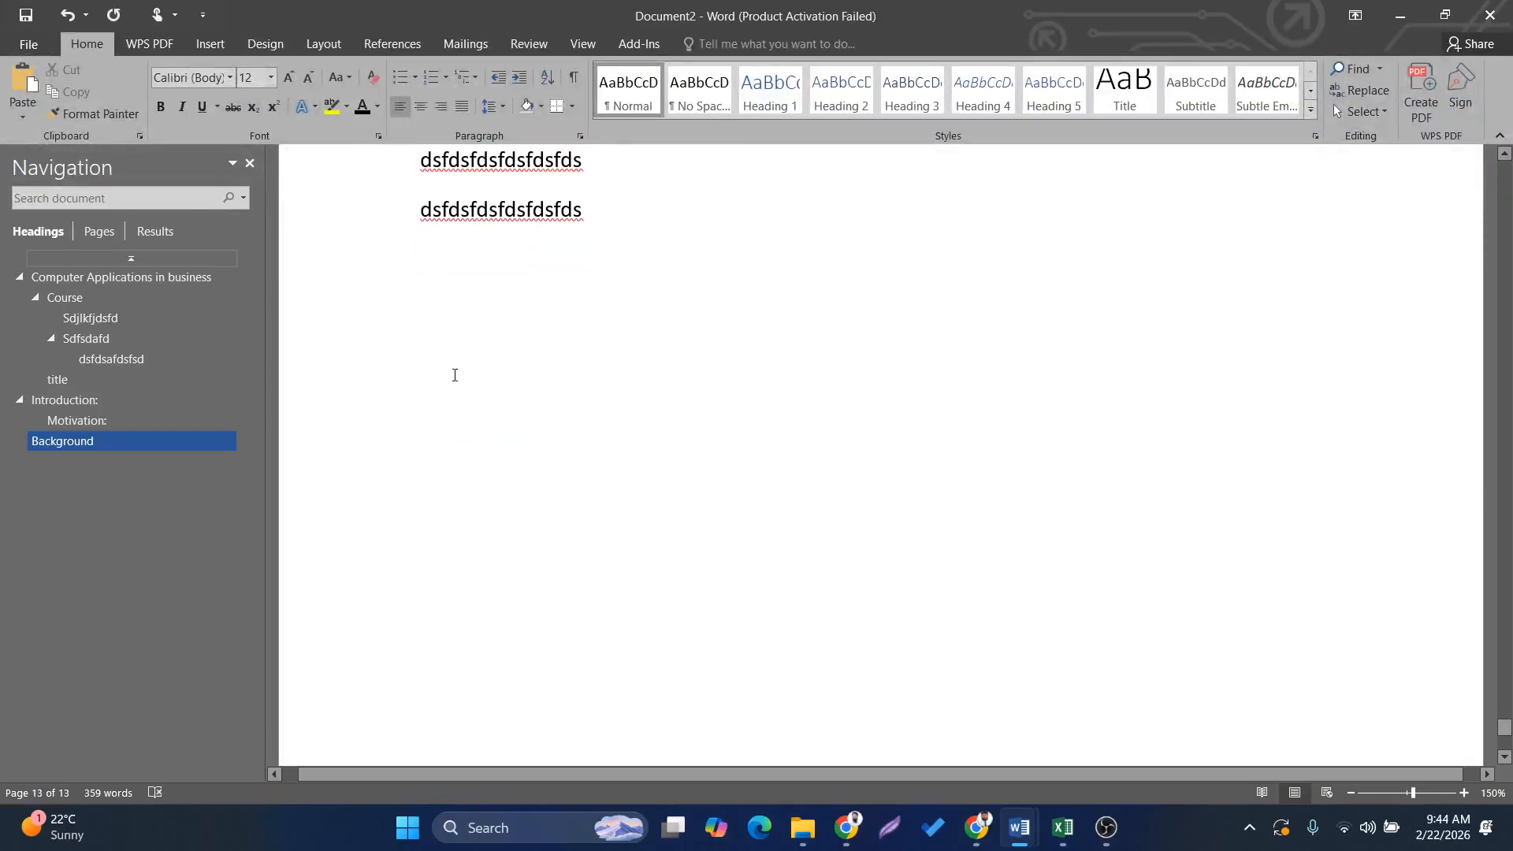
Insert an Automatic Table 1 table of contents on the blank line at the end of the document.
left_click(393, 45)
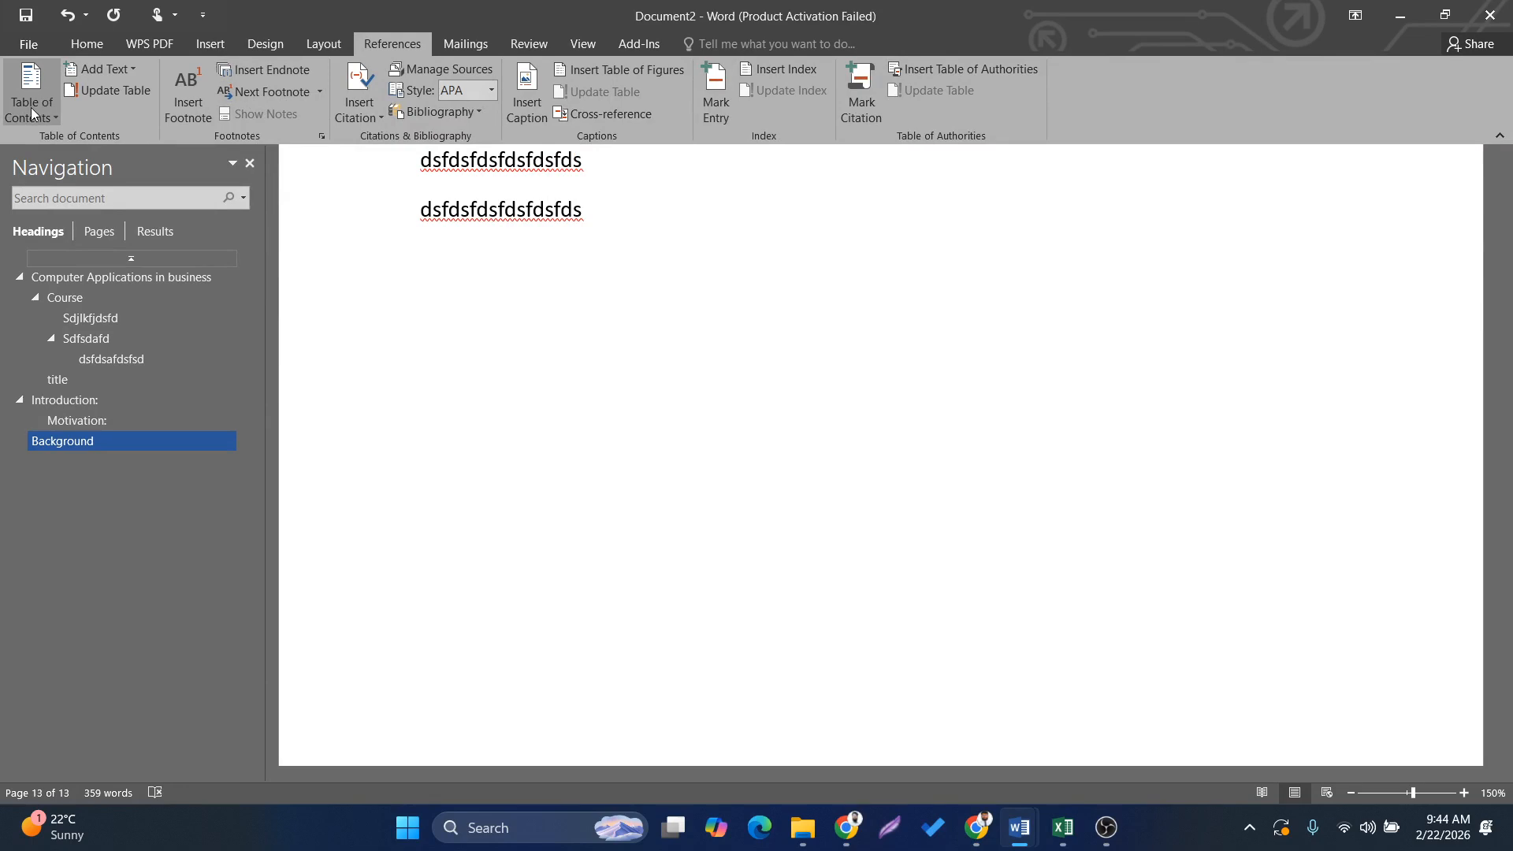
left_click(585, 383)
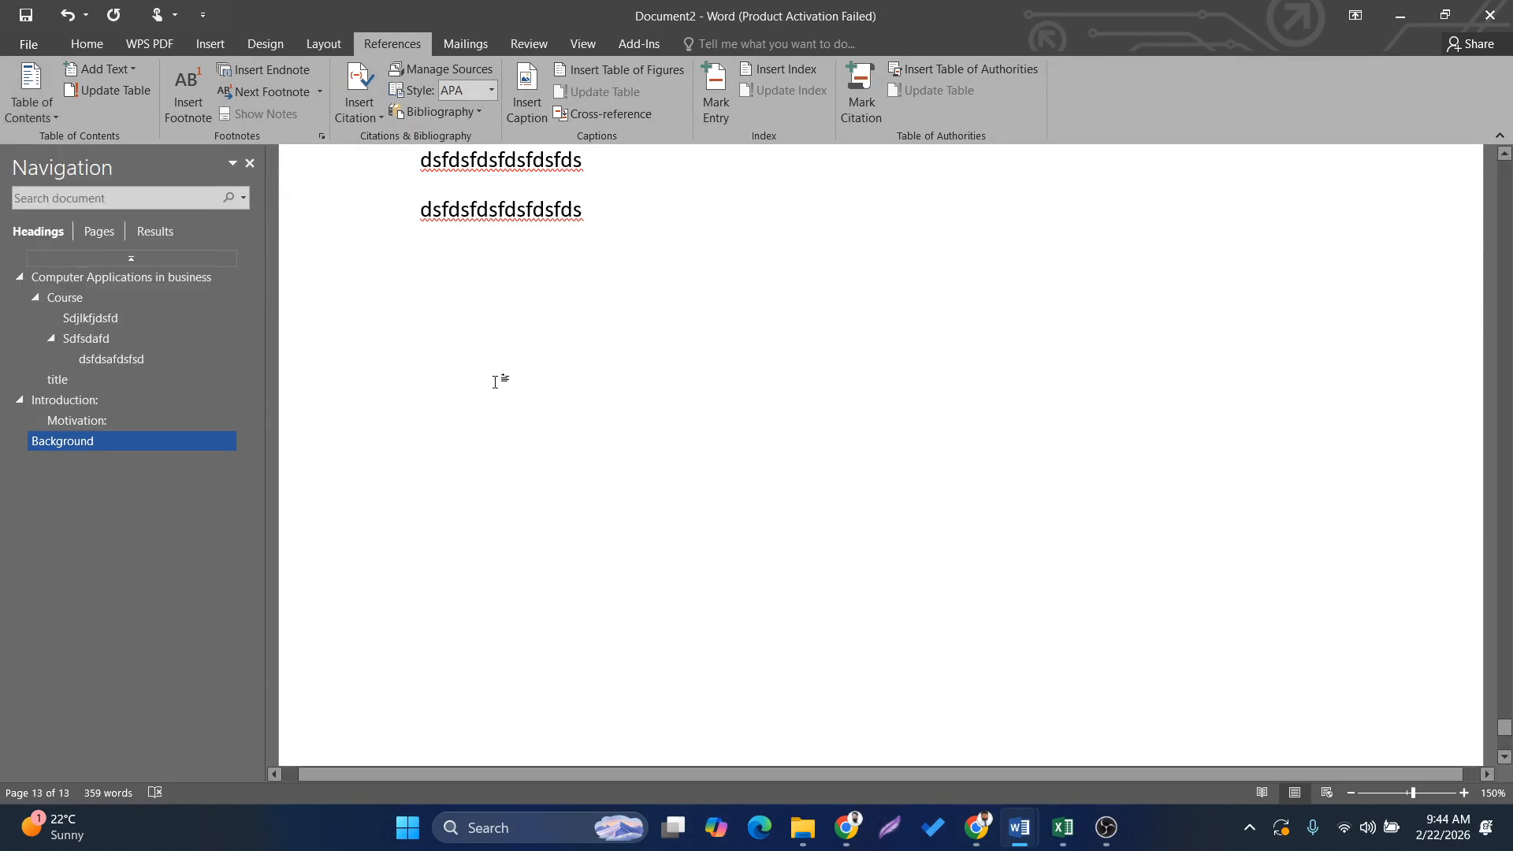
scroll(495, 383, "down", 1)
scroll(538, 414, "up", 7)
scroll(538, 413, "down", 5)
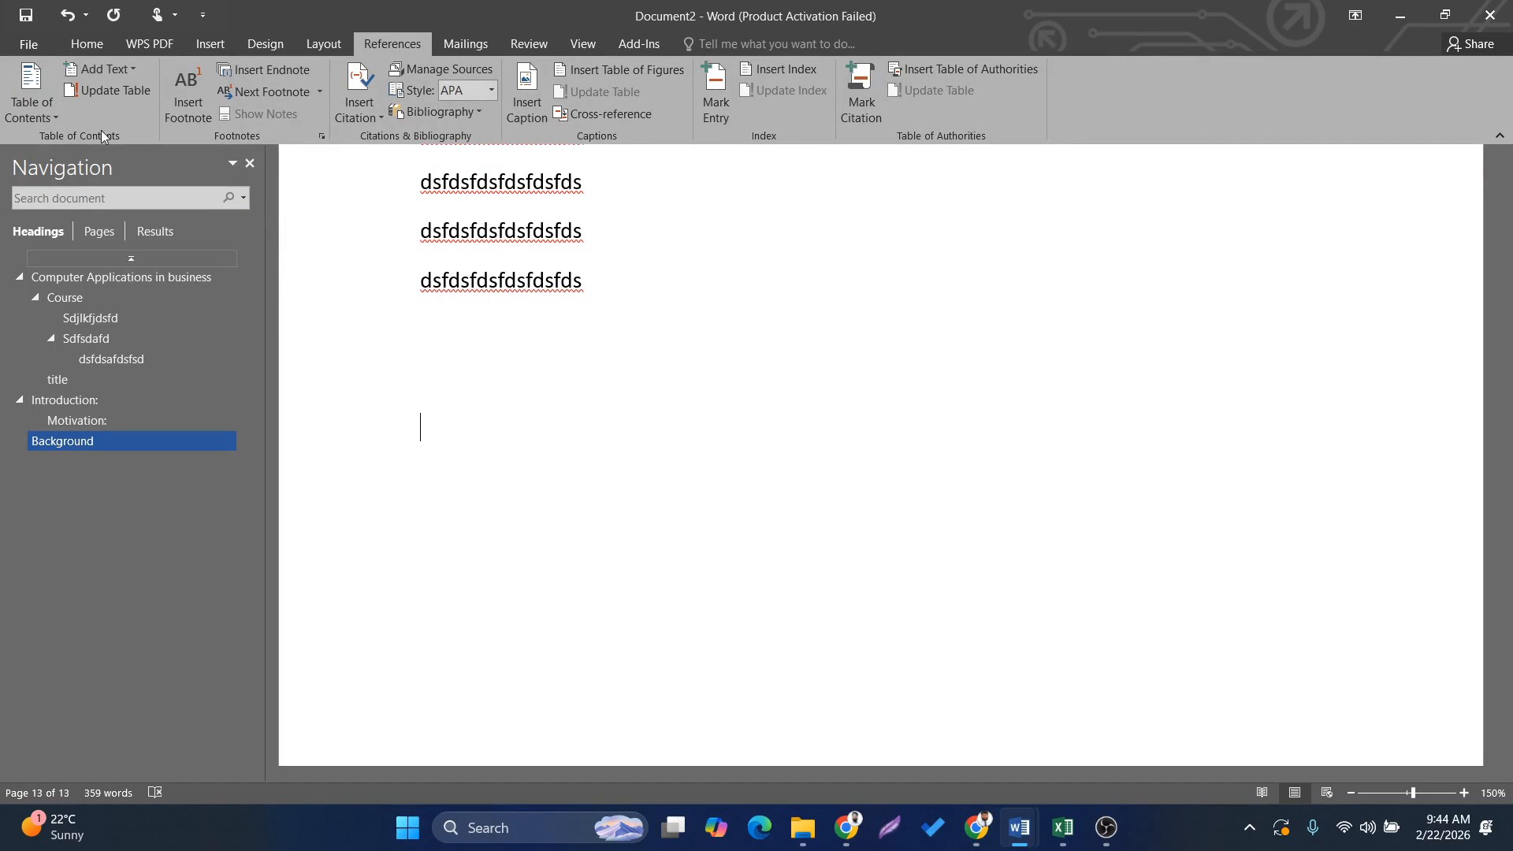
left_click(38, 111)
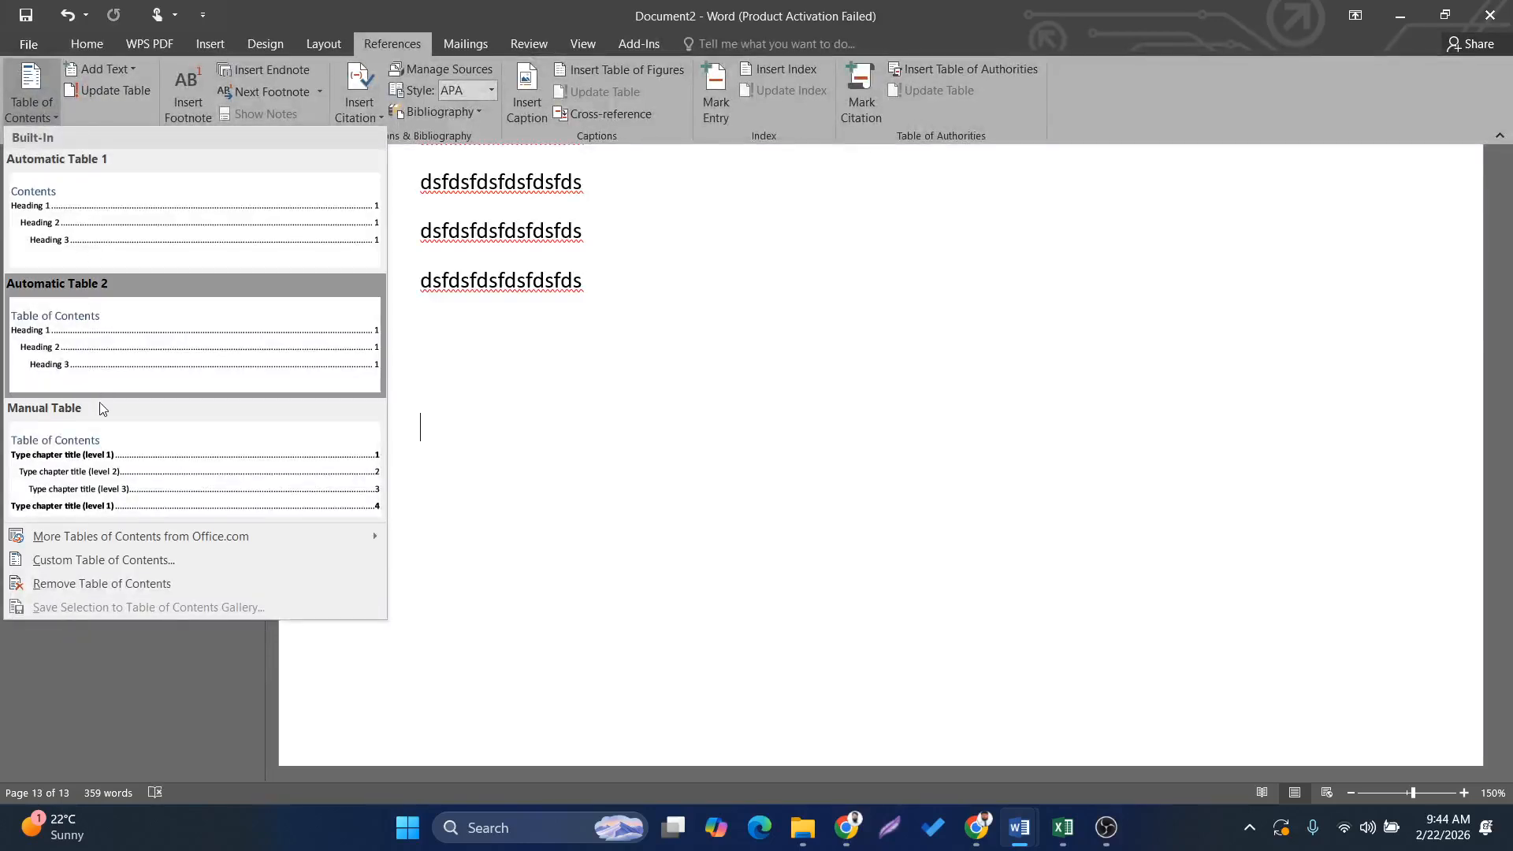
left_click(86, 225)
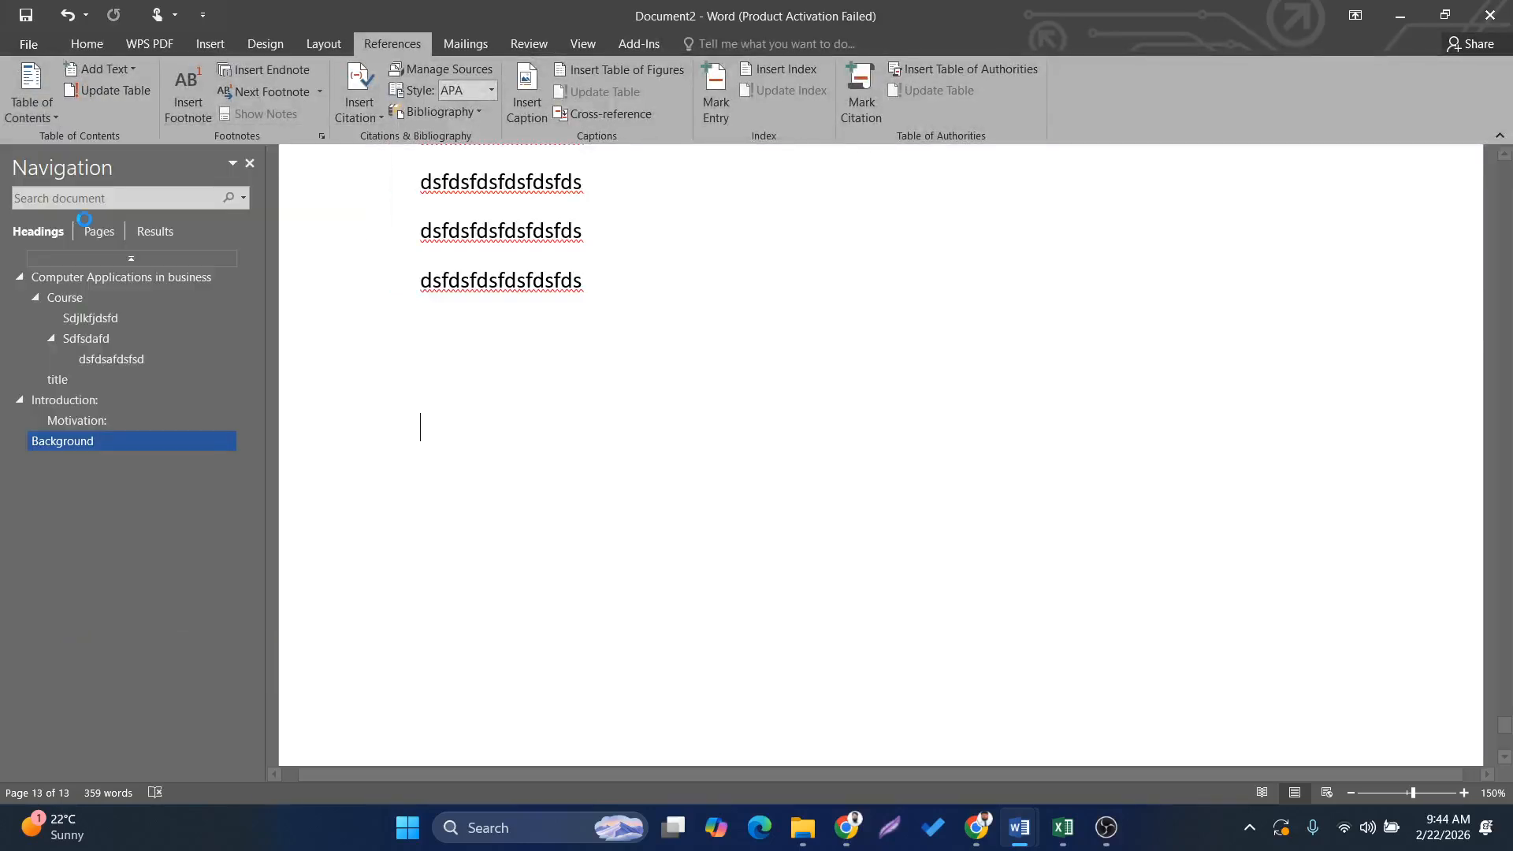
scroll(609, 411, "up", 3)
scroll(610, 411, "up", 3)
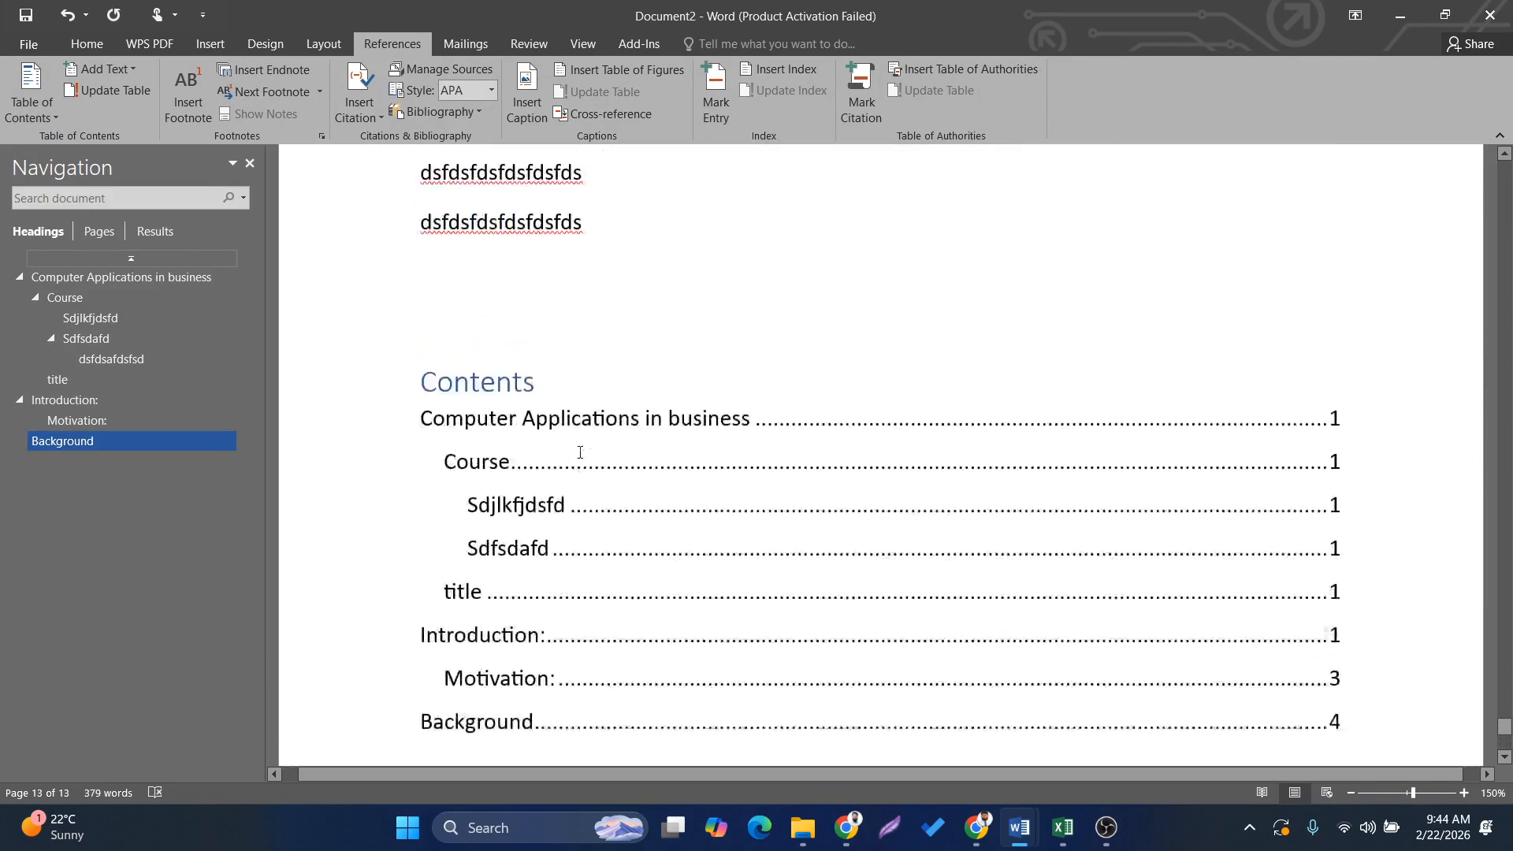
scroll(581, 449, "down", 2)
left_click(898, 693)
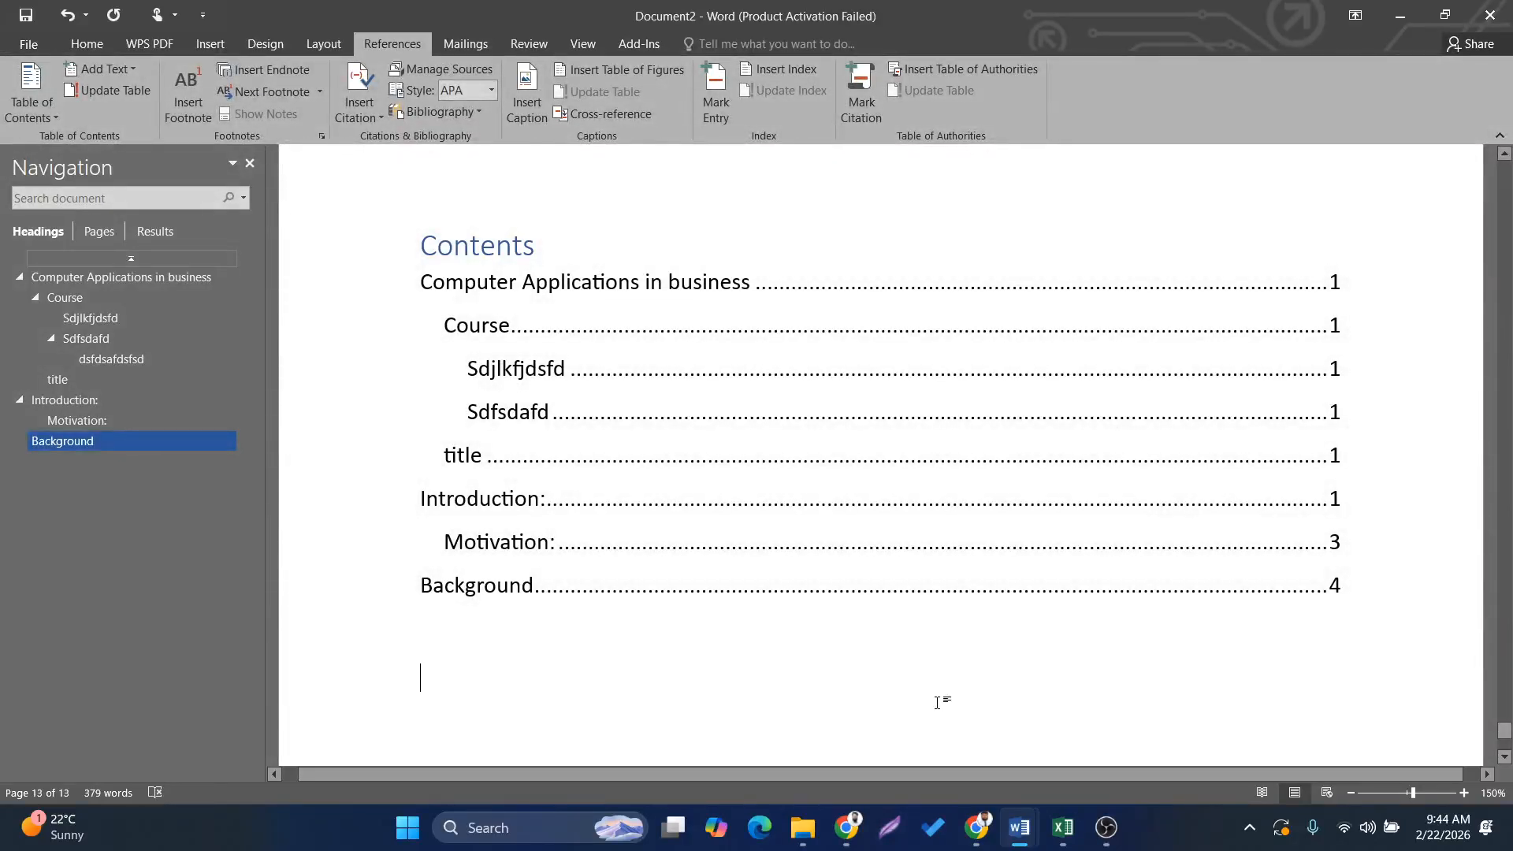
mouse_move(1100, 829)
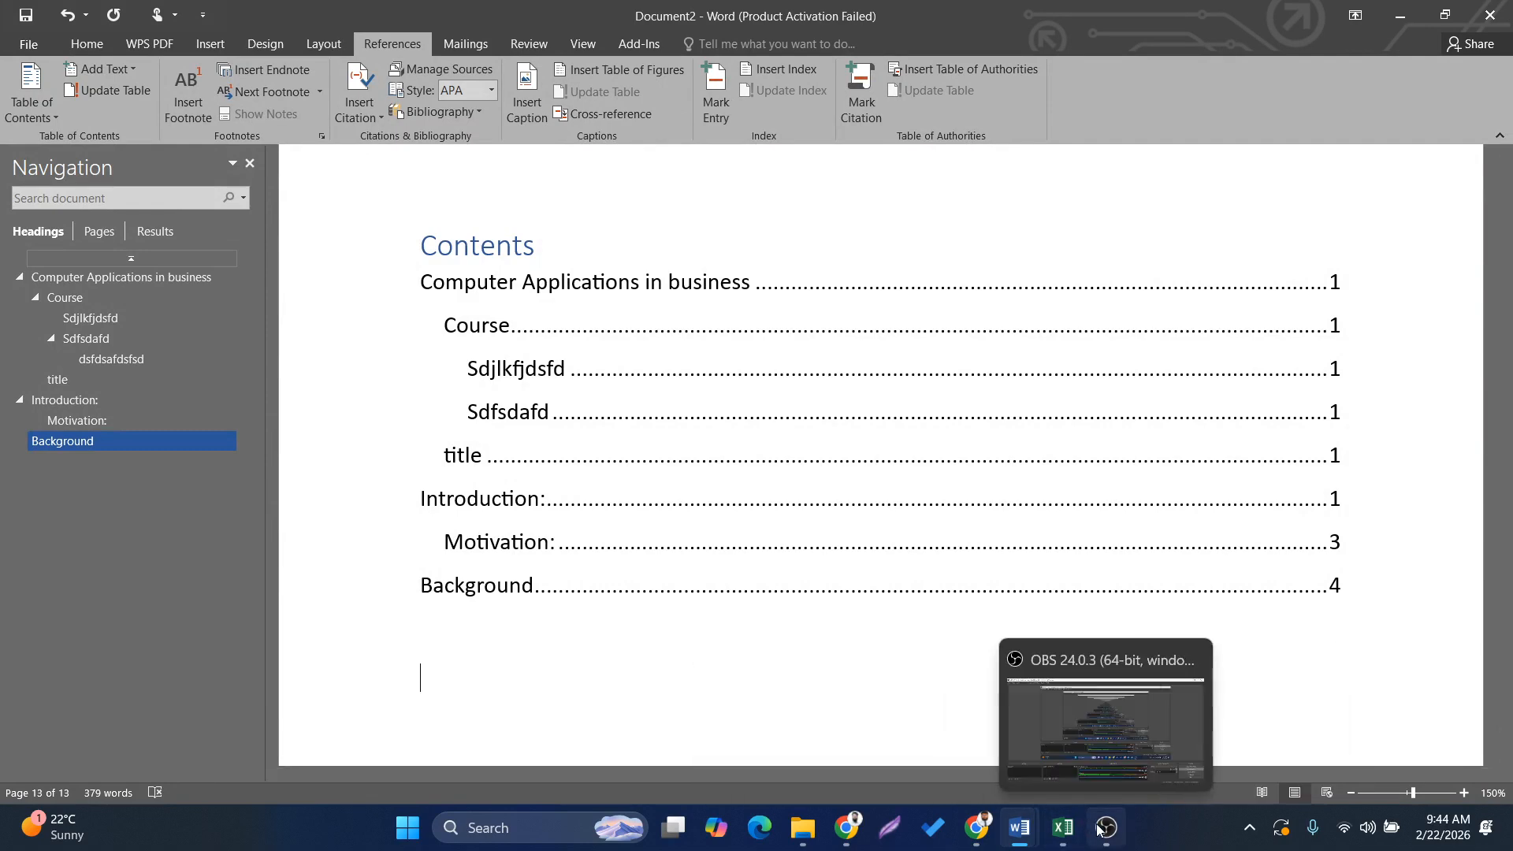
left_click(1100, 829)
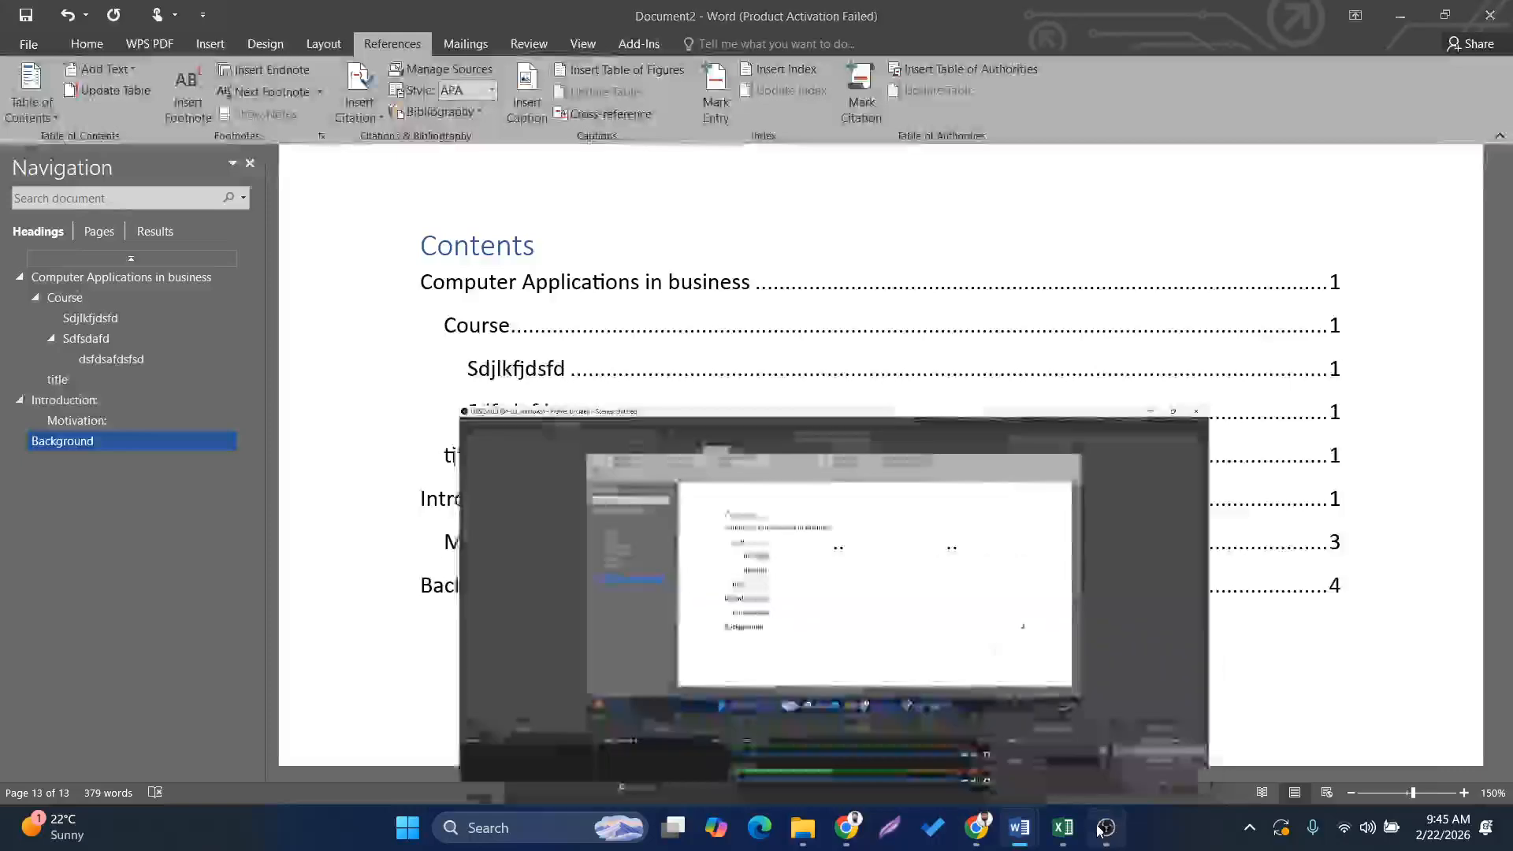